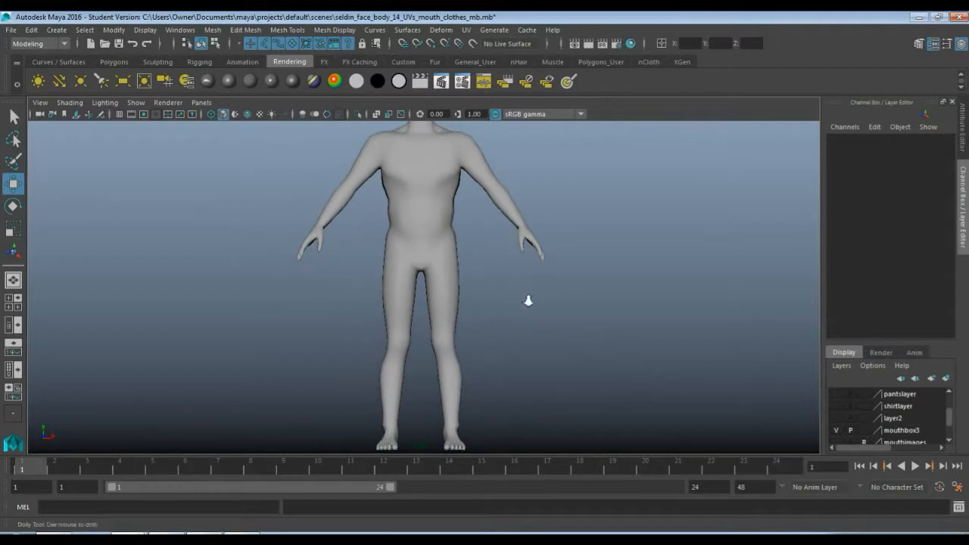
Select the body mesh and look over the whole figure from head to feet
middle_click_drag(509, 253, 482, 281, "alt")
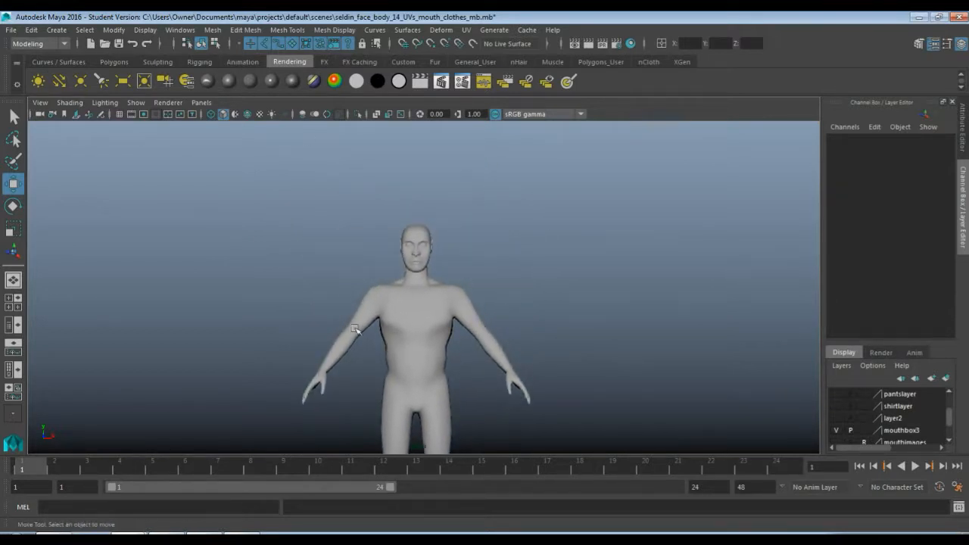
left_click(409, 337)
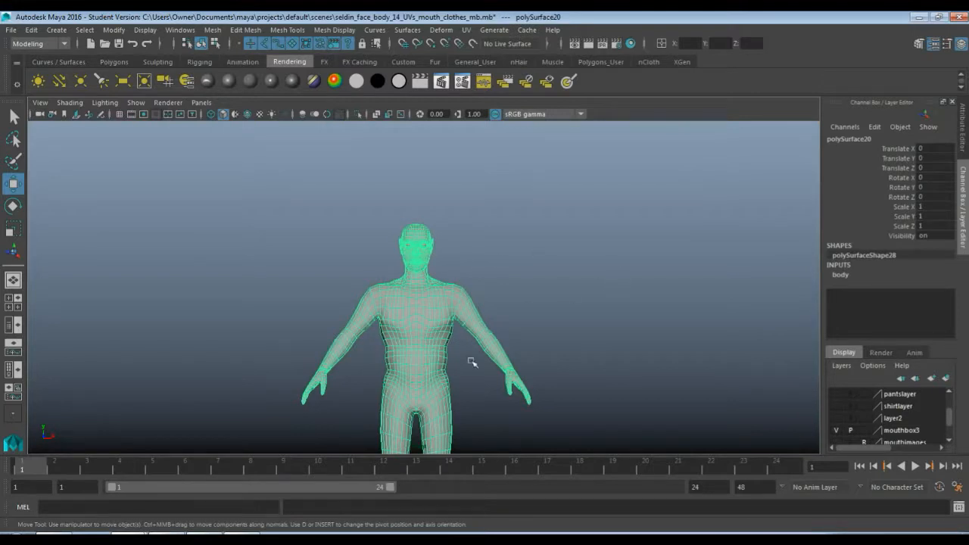
scroll(428, 376, "down", 5)
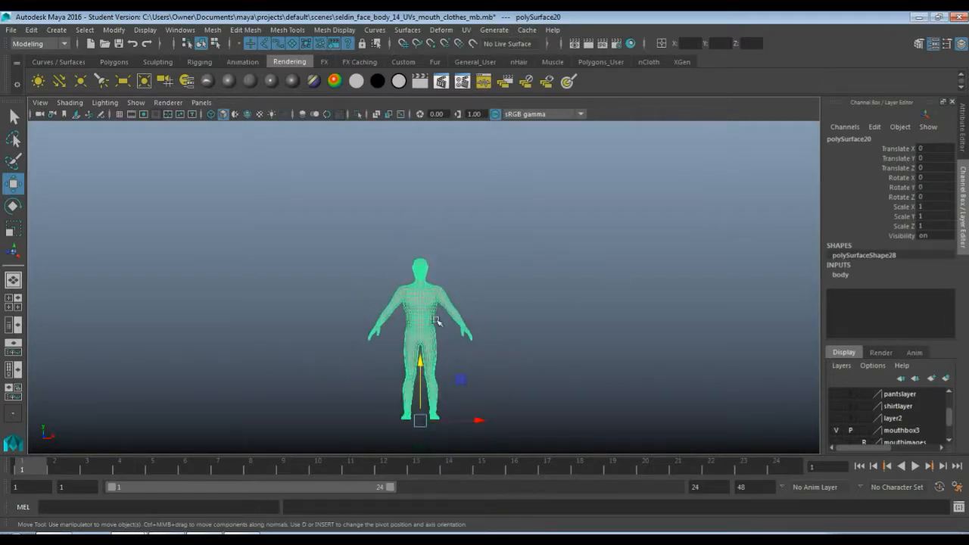
scroll(409, 344, "up", 3)
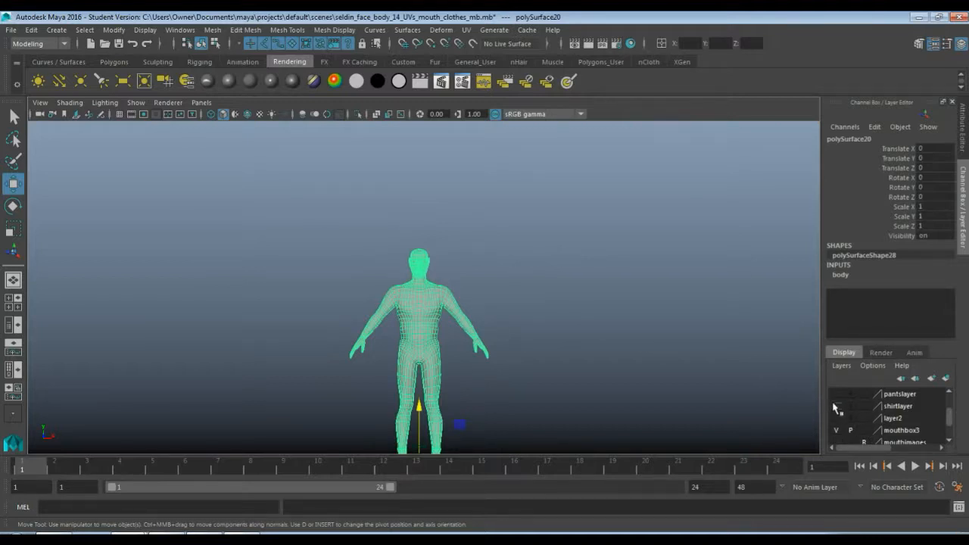
Toggle the visibility of shirtlayer to check the shirt on the body, leaving the layer hidden
left_click(836, 406)
left_click(837, 406)
left_click(837, 410)
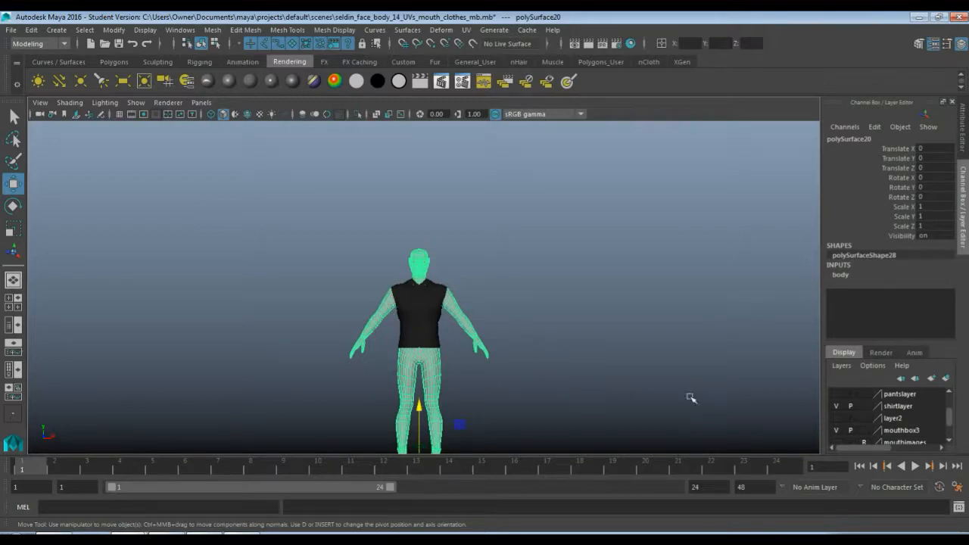
left_click(836, 407)
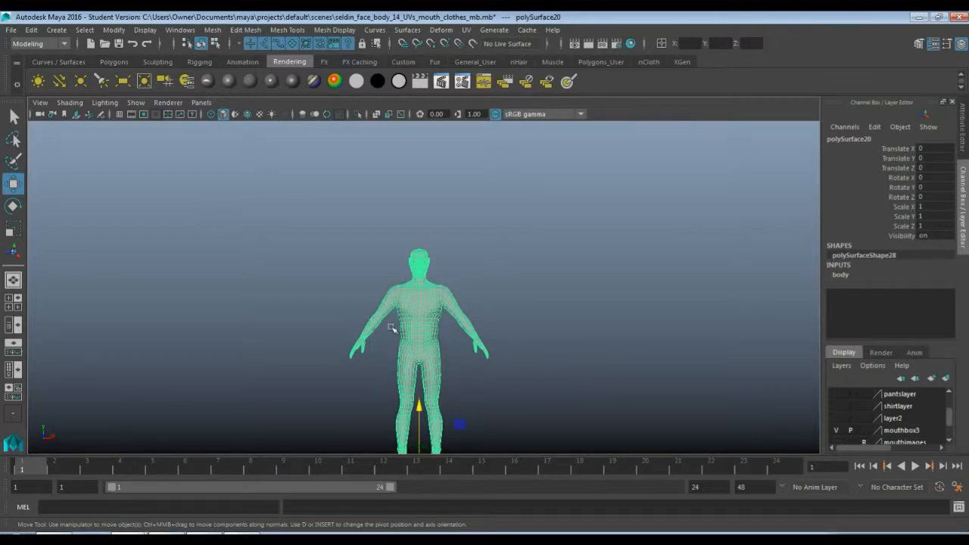
left_click(836, 407)
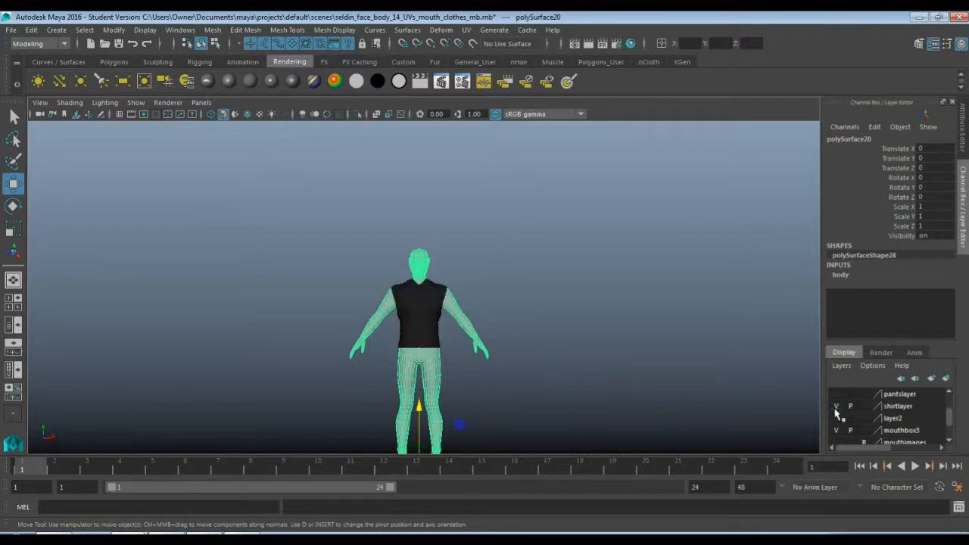
left_click(836, 408)
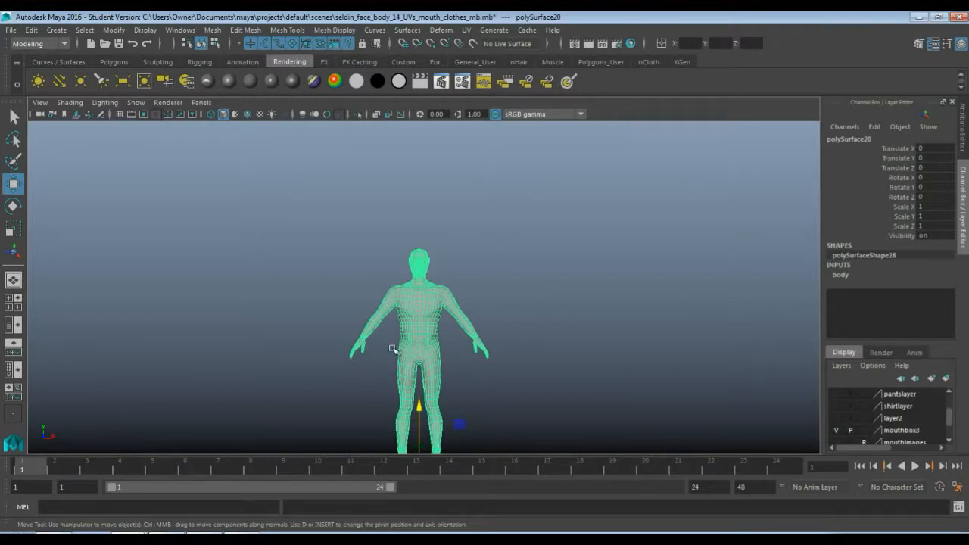
Show pantslayer and shirtlayer together to check the clothes on the body, and hide both again
left_click(839, 394)
left_click(839, 395)
left_click(834, 395)
left_click(834, 406)
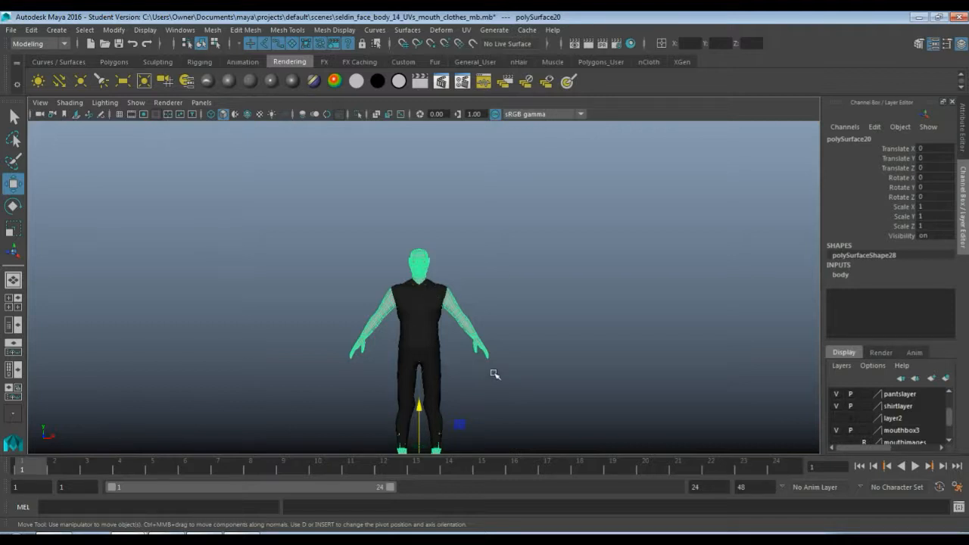
left_click(836, 406)
left_click(836, 393)
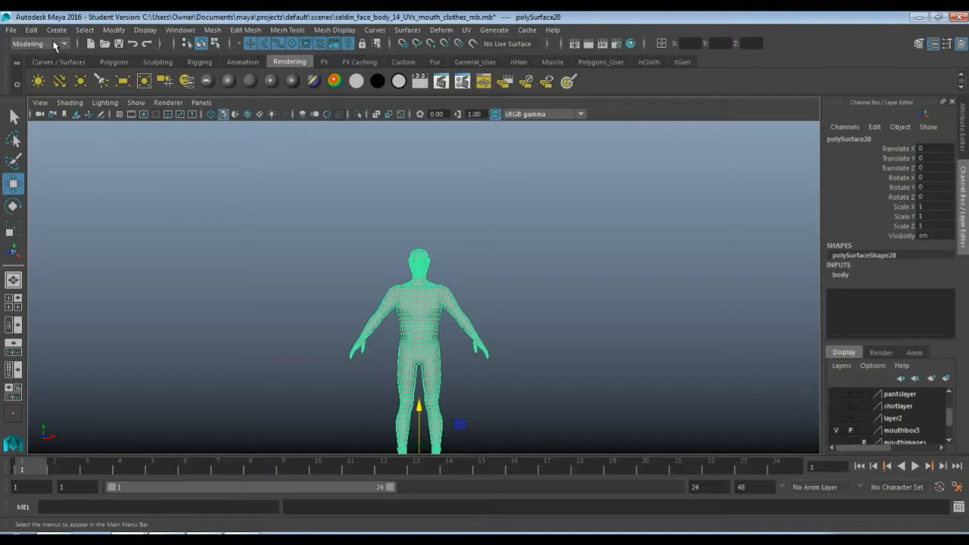
Switch the menu set and the shelf from Modeling and Rendering to Rigging
left_click(55, 45)
left_click(48, 67)
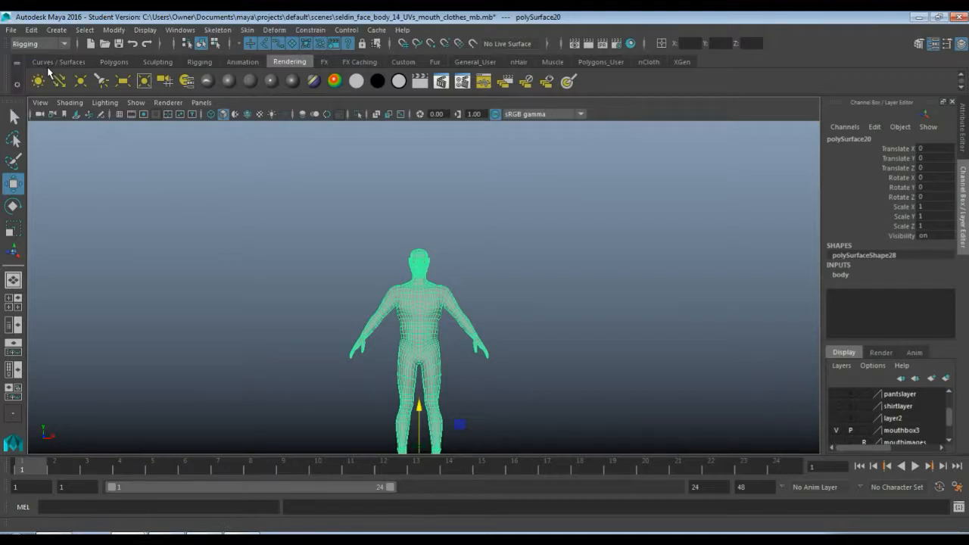
left_click(198, 61)
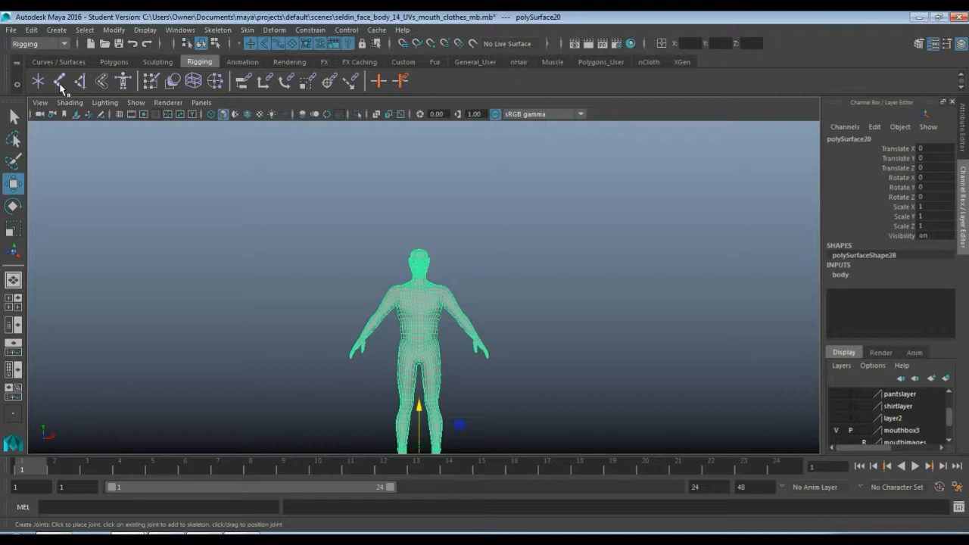
Turn on X-Ray Joints display and place a root joint at the centre of the pelvis with Create Joints
left_click(60, 81)
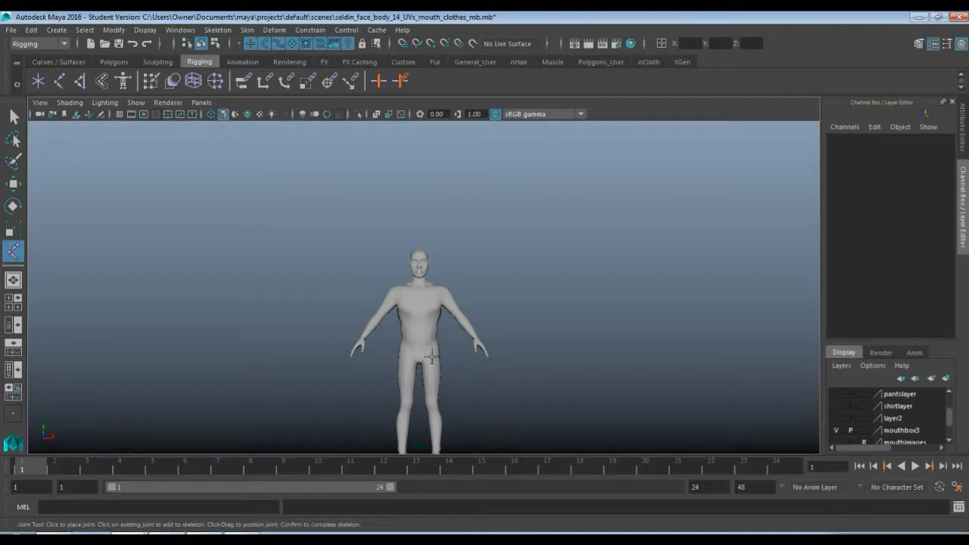
scroll(437, 362, "up", 6)
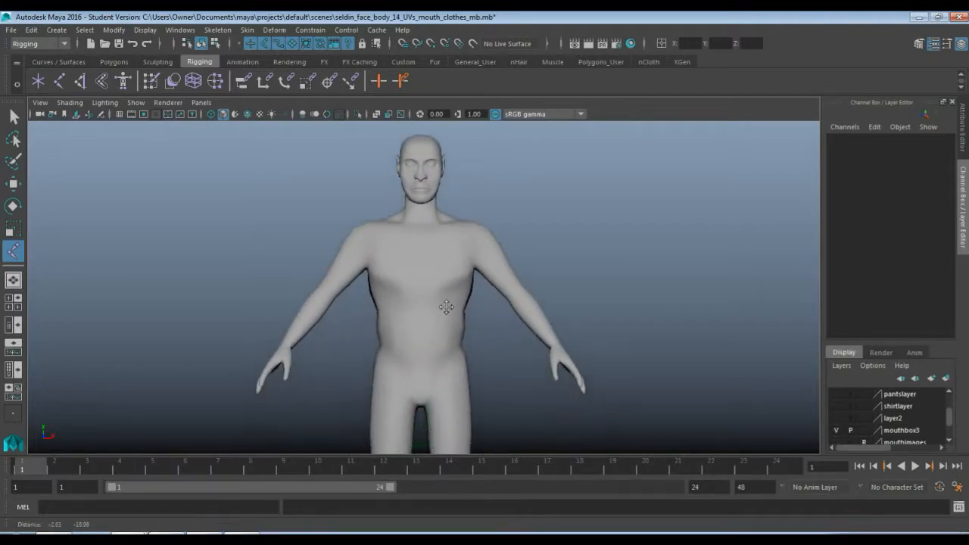
middle_click_drag(446, 307, 446, 296, "alt")
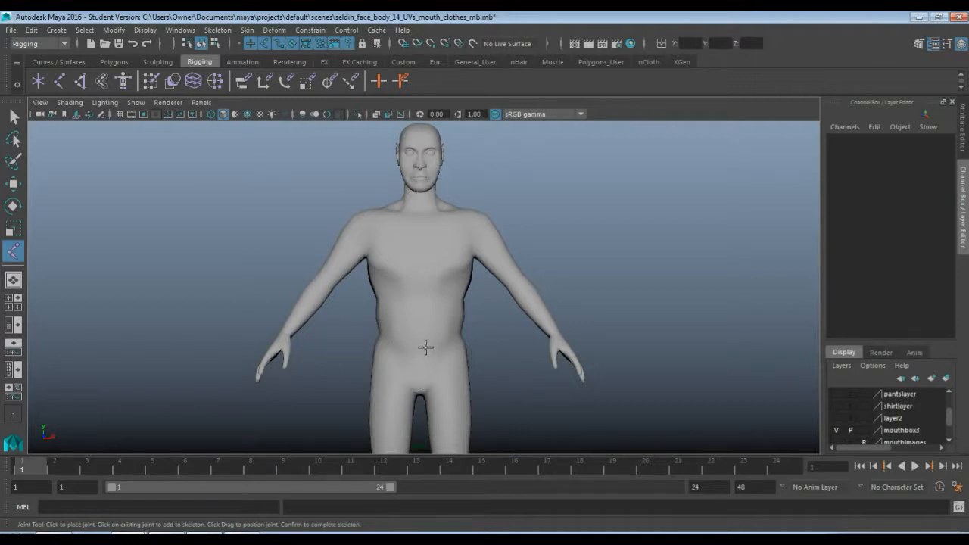
left_click(76, 106)
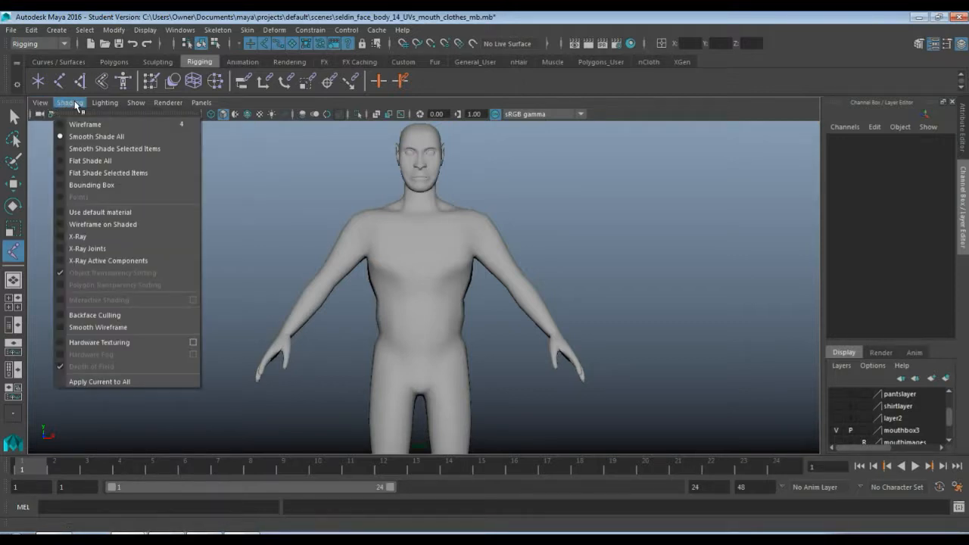
left_click(134, 246)
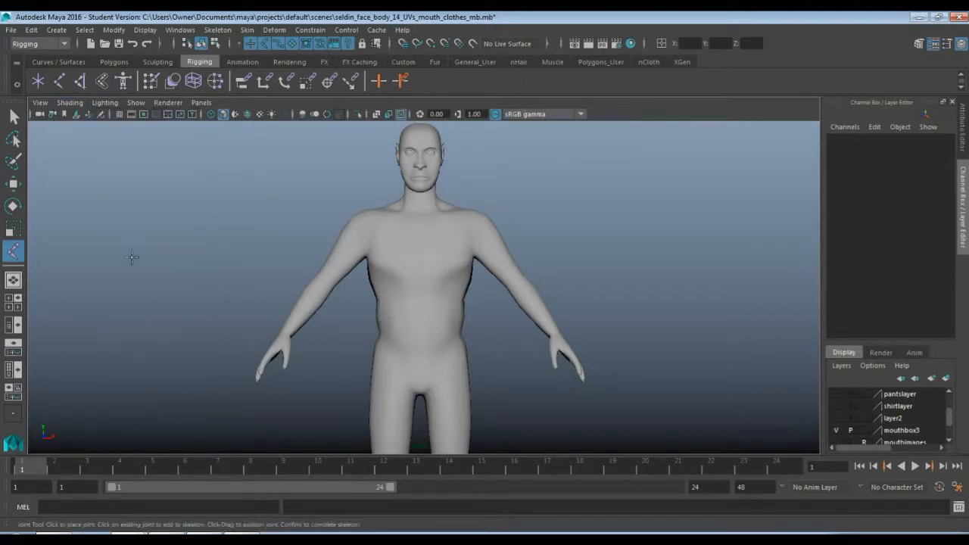
left_click(421, 357)
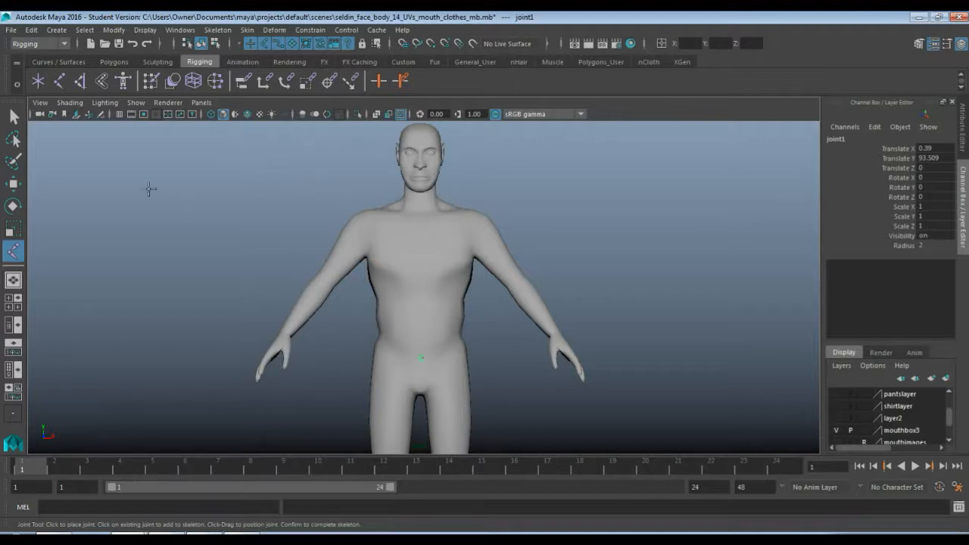
Show the grid in the viewport as a centre-line reference for the joints
left_click(137, 103)
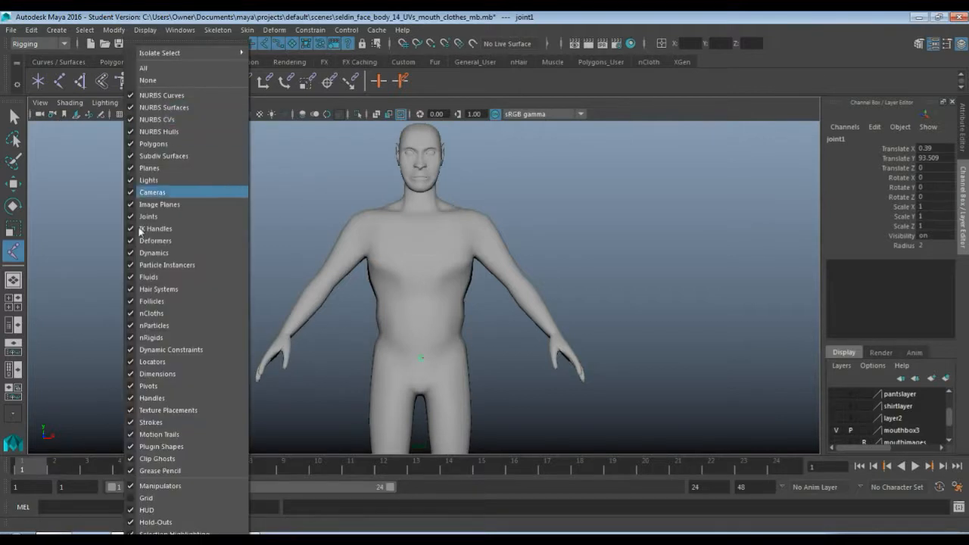
left_click(147, 499)
scroll(383, 355, "down", 1)
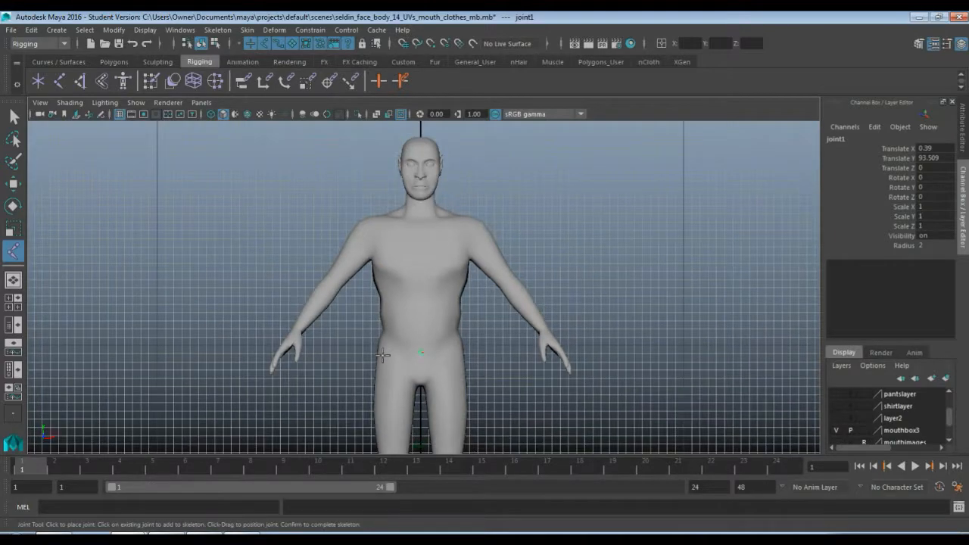
scroll(383, 356, "down", 5)
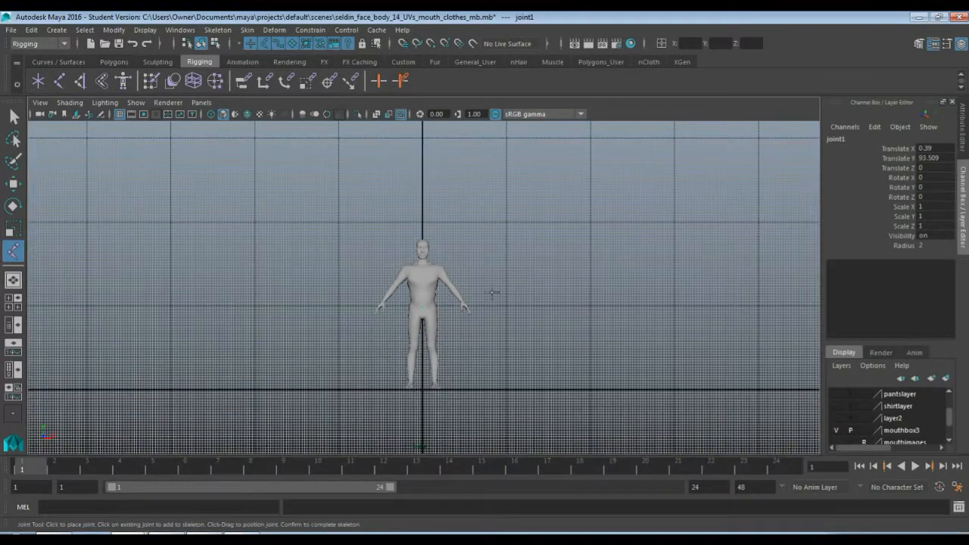
scroll(443, 388, "up", 8)
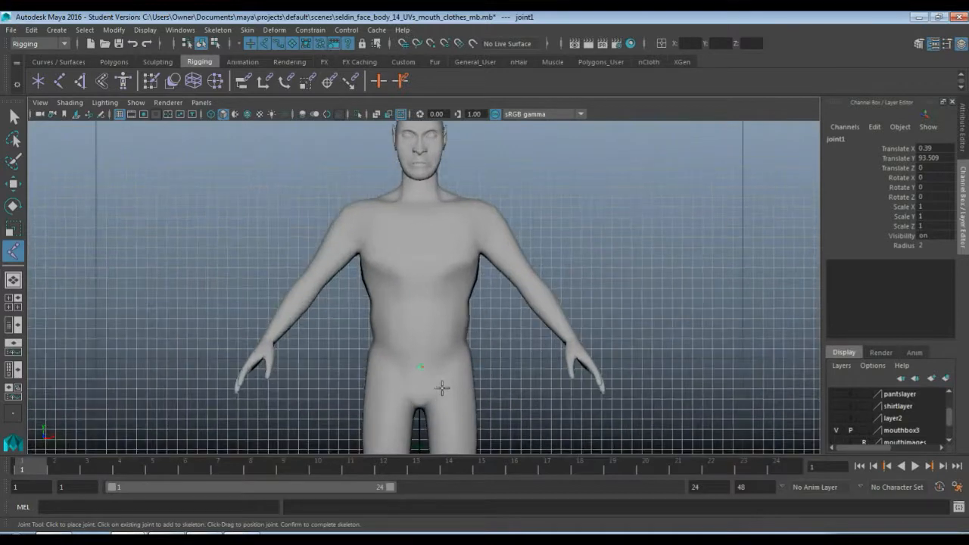
scroll(442, 389, "up", 1)
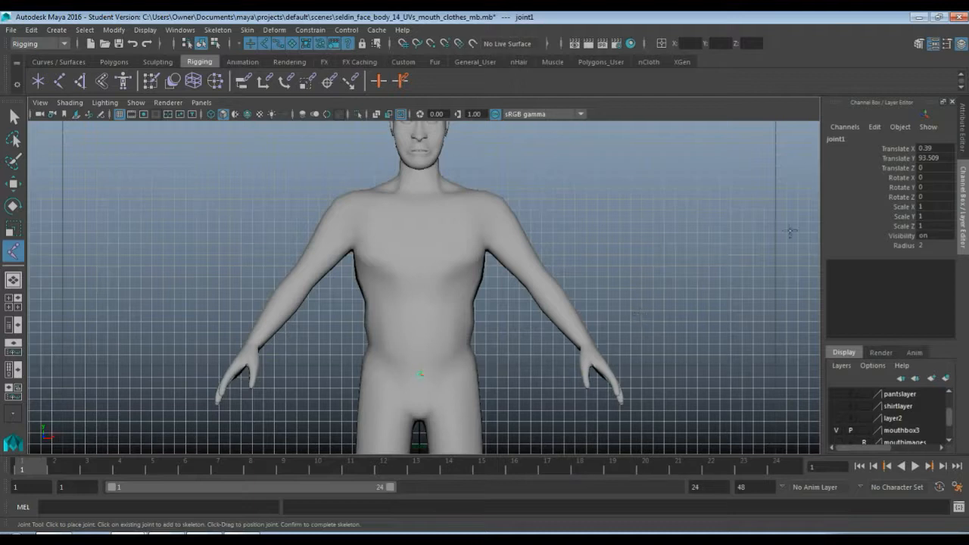
Display the Joint Tool settings and extend the chain with six joints up the centre line through spine and neck to the head's top
left_click(947, 44)
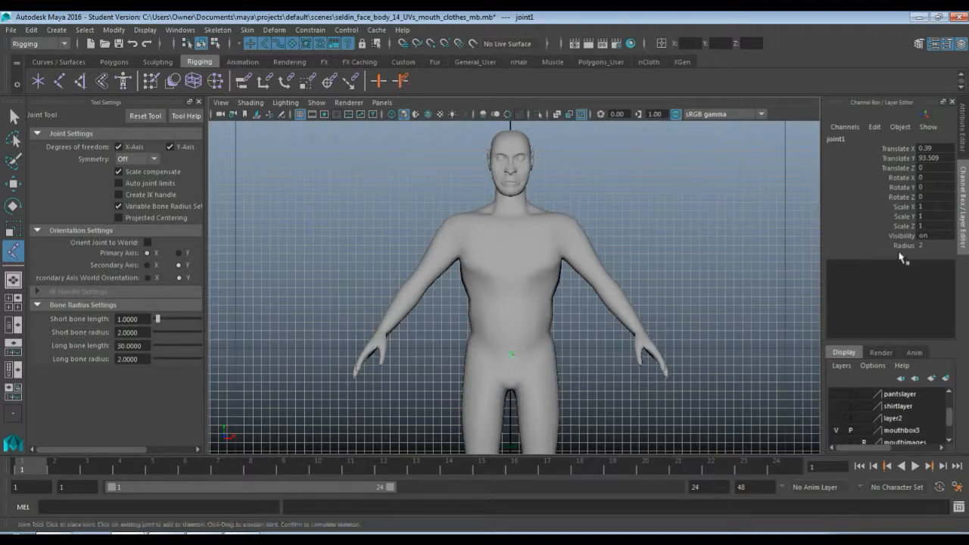
left_click(511, 321)
left_click(511, 285)
left_click(512, 242)
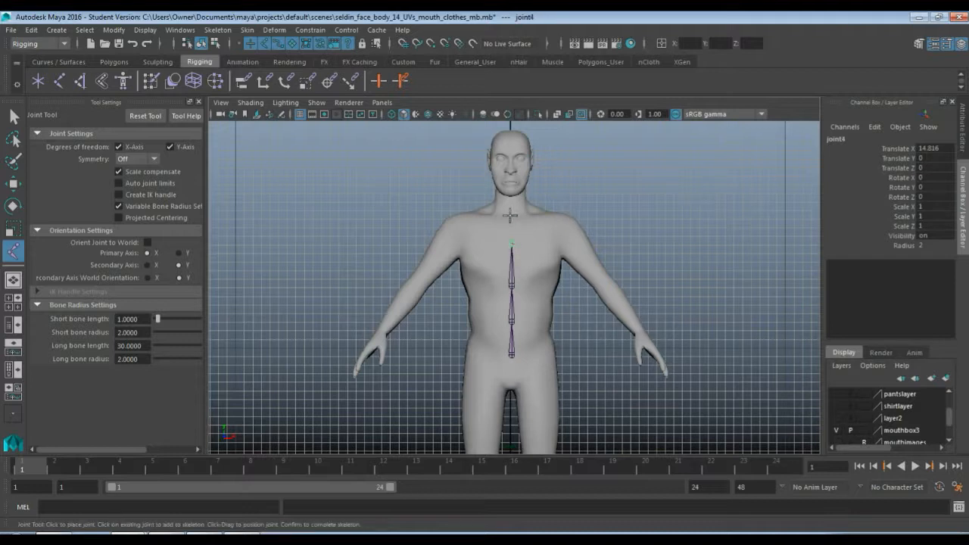
left_click(512, 217)
left_click(511, 185)
left_click(512, 143)
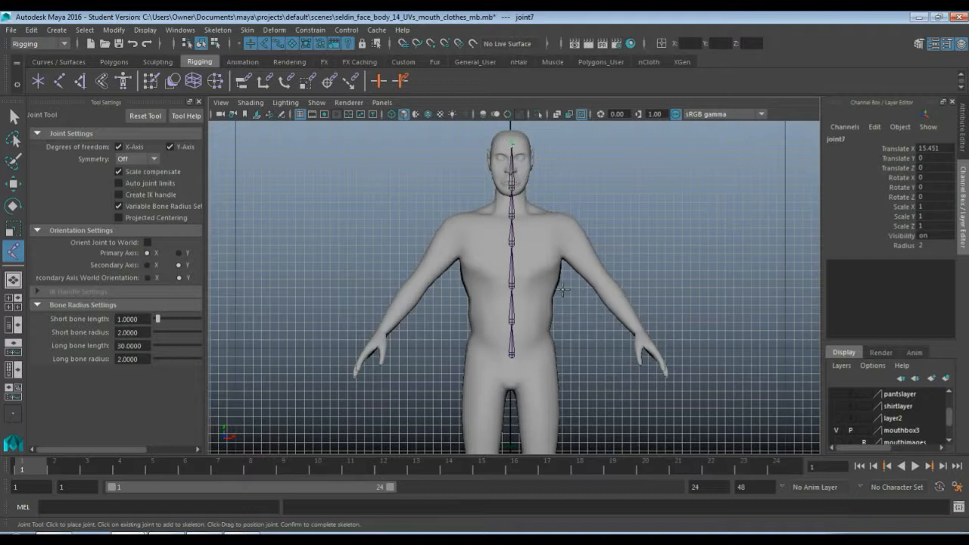
key("Return")
Rename the root joint at the base of the chain as pelvis
key("w")
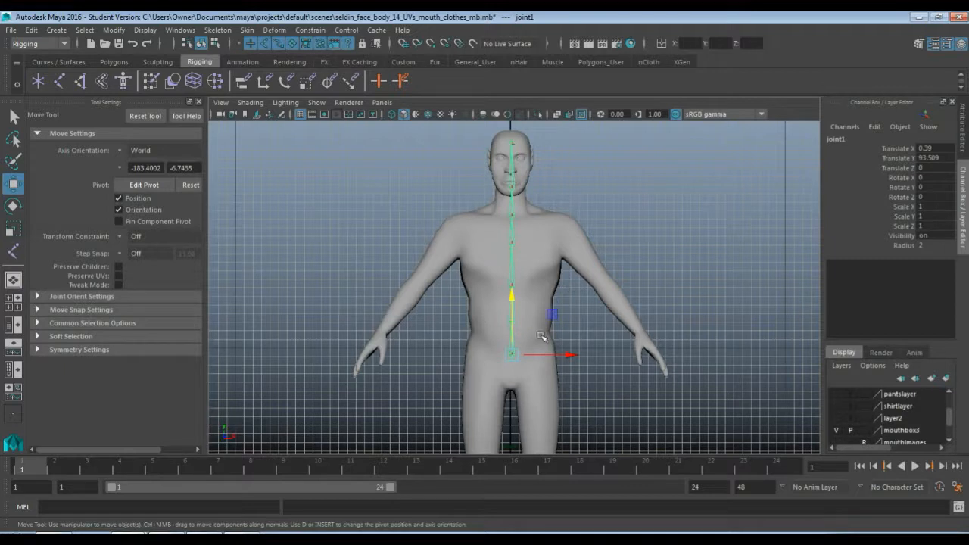
left_click(848, 142)
left_click(850, 144)
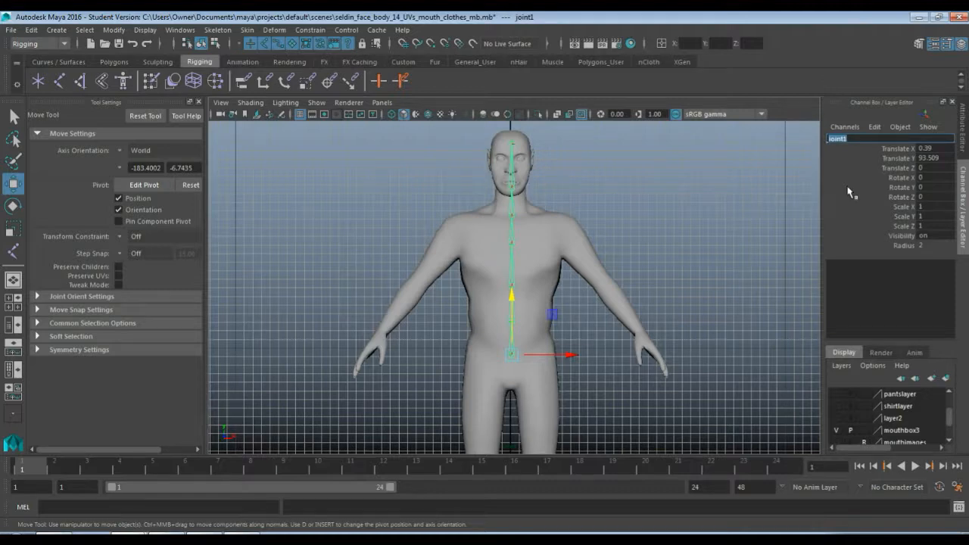
scroll(642, 363, "down", 5)
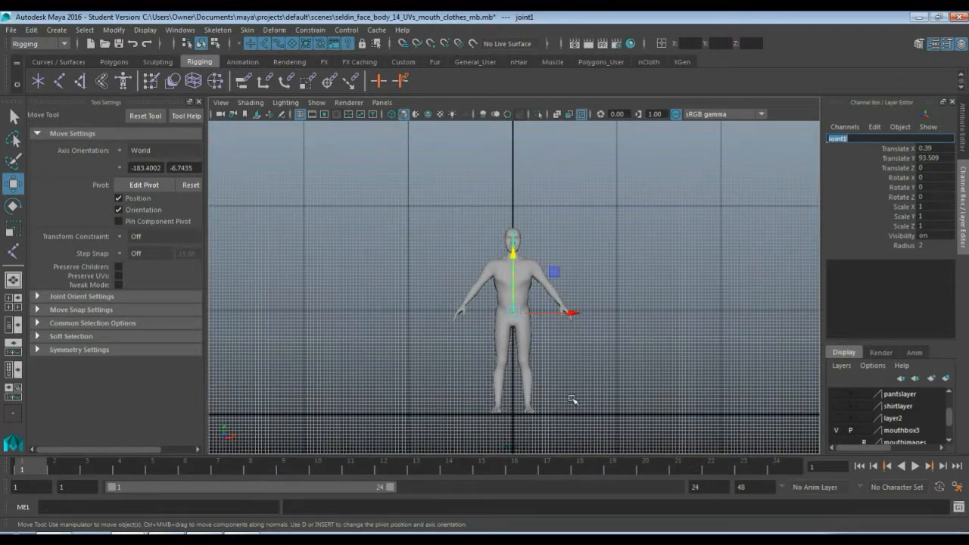
scroll(573, 400, "up", 5)
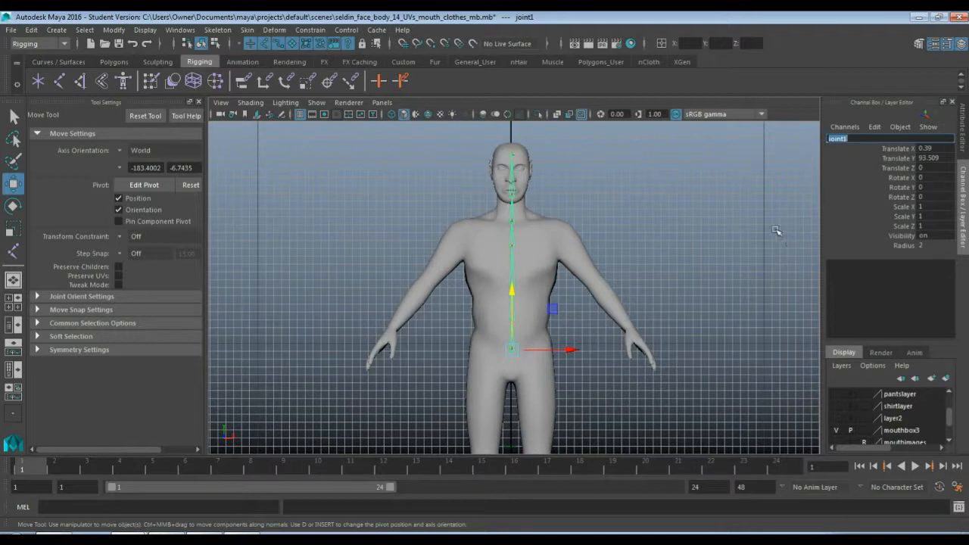
type("s")
key("Return")
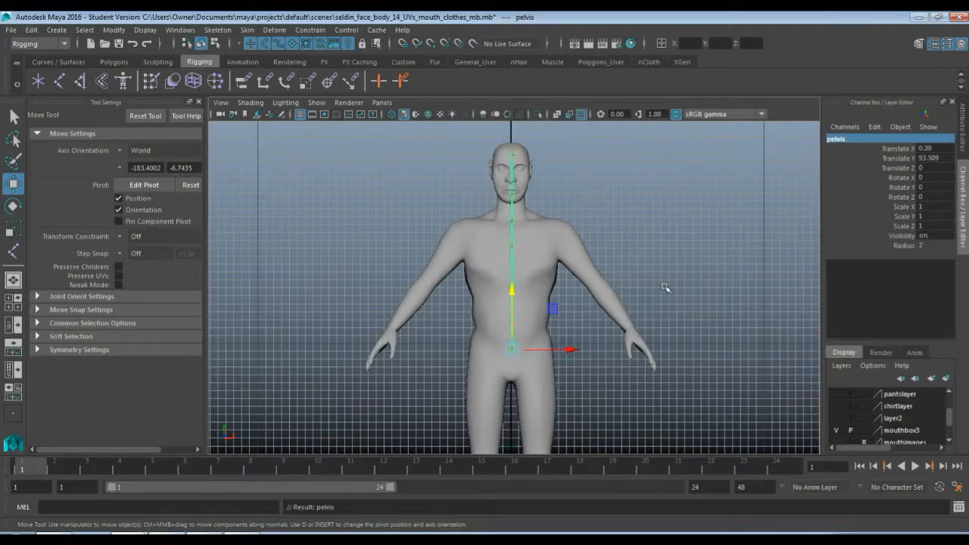
Select the next joint above the pelvis and rename it as spine1
key("Down")
left_click(838, 139)
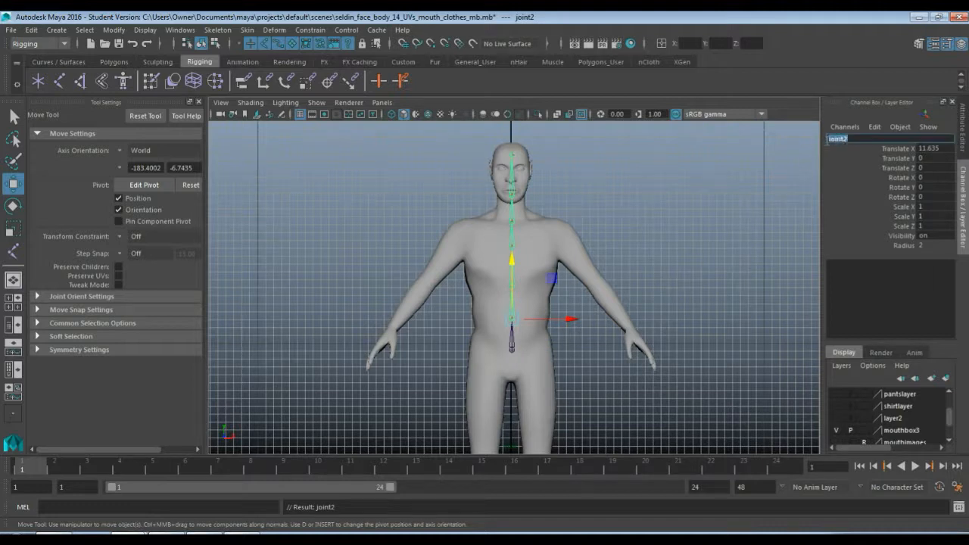
type("spine1")
key("Return")
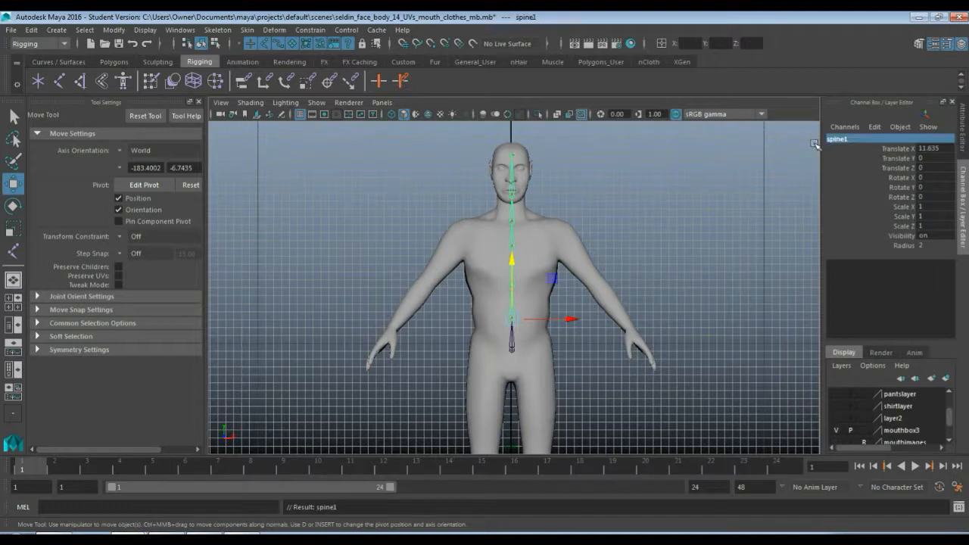
Select the next joint above spine1 and rename it as spine2
key("Down")
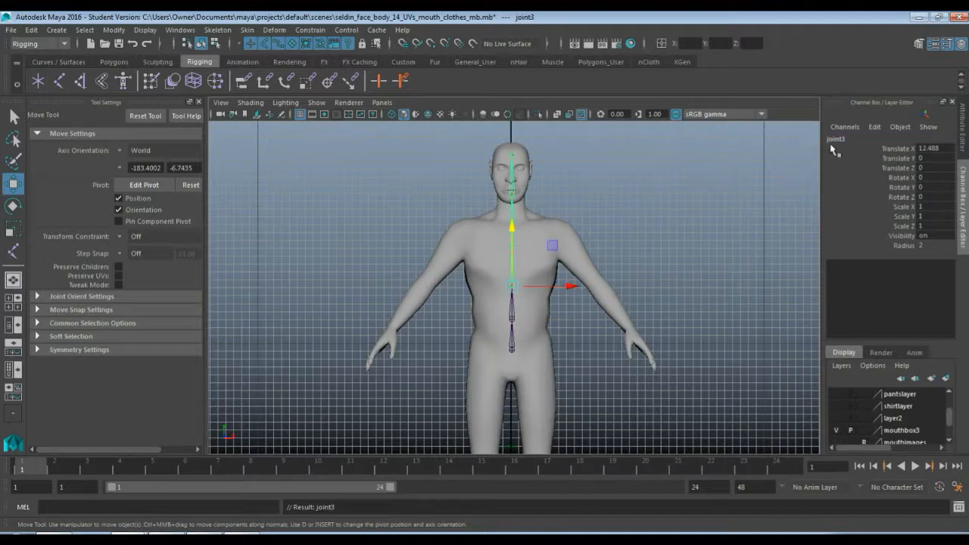
left_click(838, 139)
type("s")
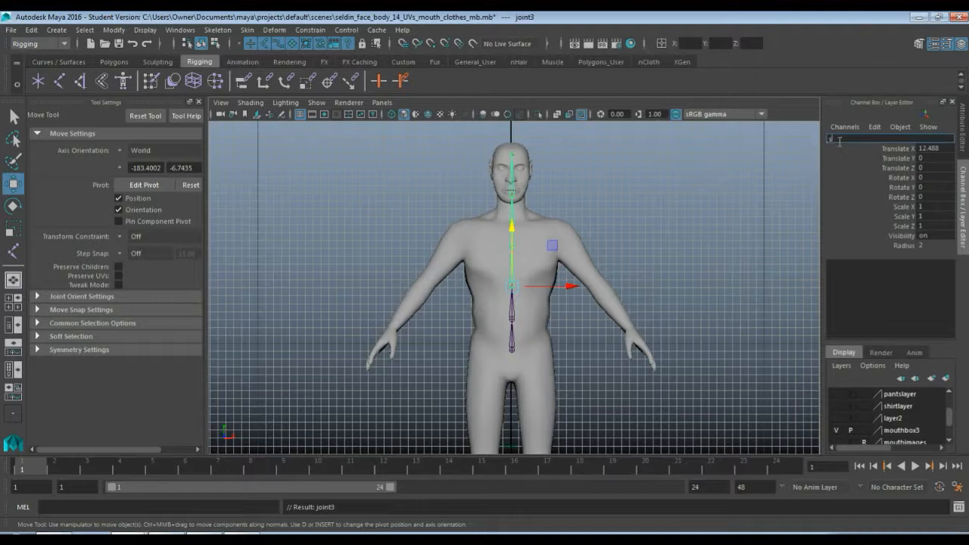
type("pine2")
key("Return")
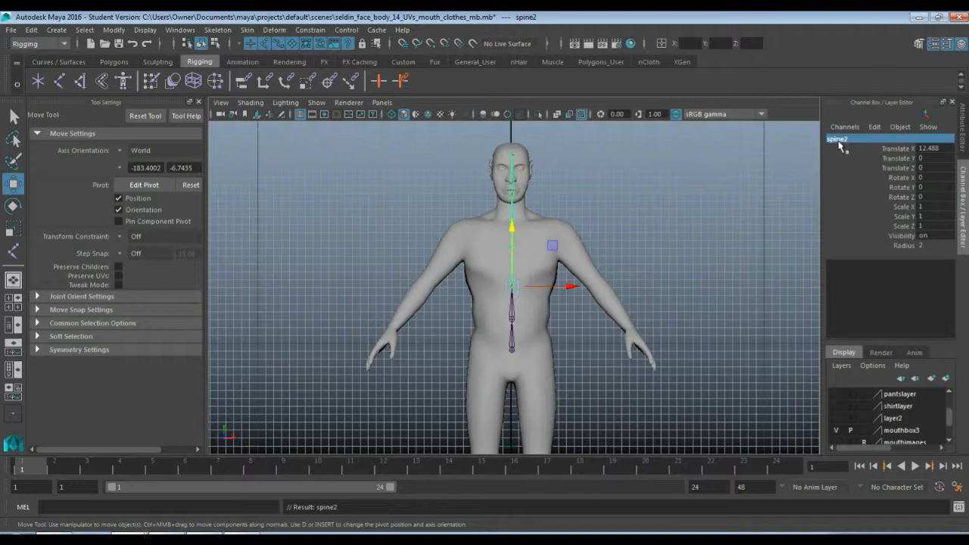
Select the joint above spine2 in the chest and rename it to continue the spine naming
key("Down")
left_click(838, 140)
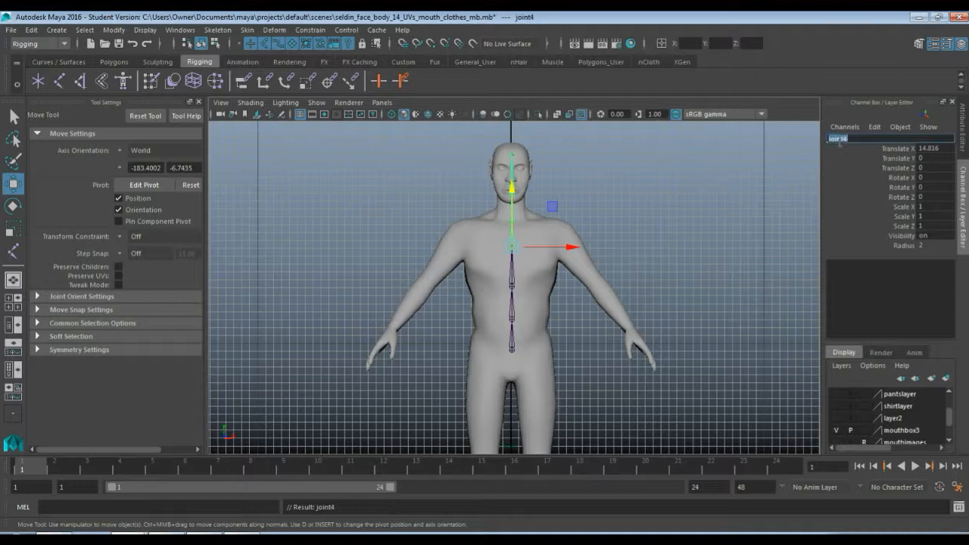
type("spine3")
key("Return")
Select the joint at the base of the neck and rename it as neck
key("Down")
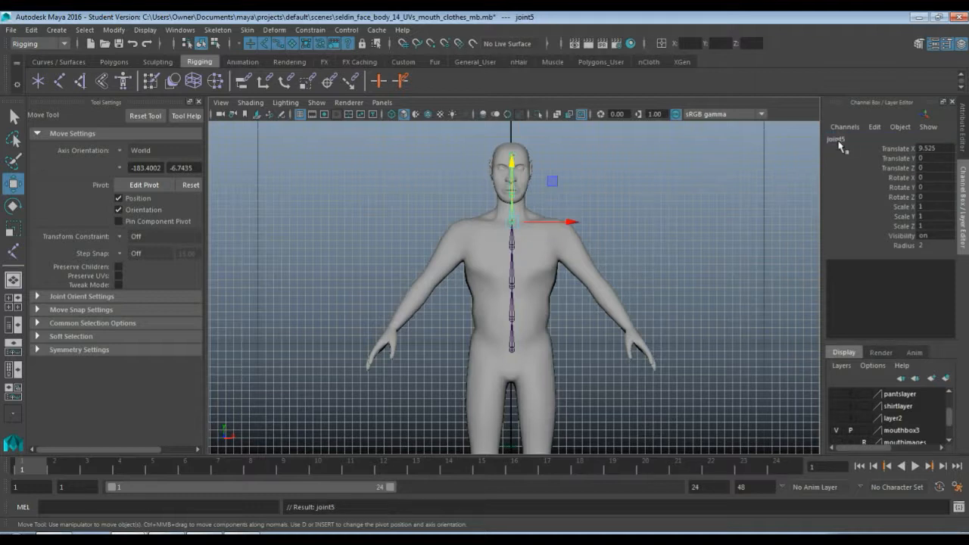
scroll(621, 214, "up", 3)
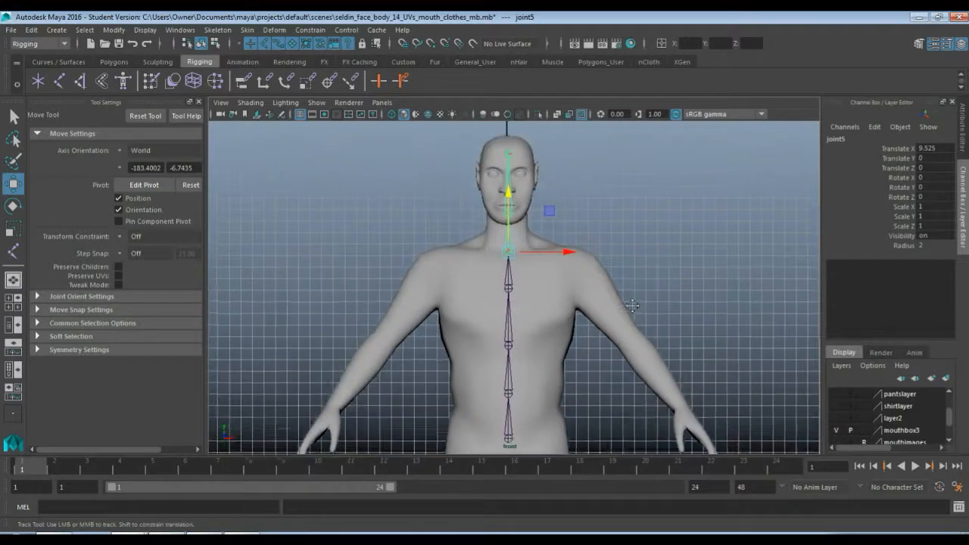
scroll(633, 306, "up", 5)
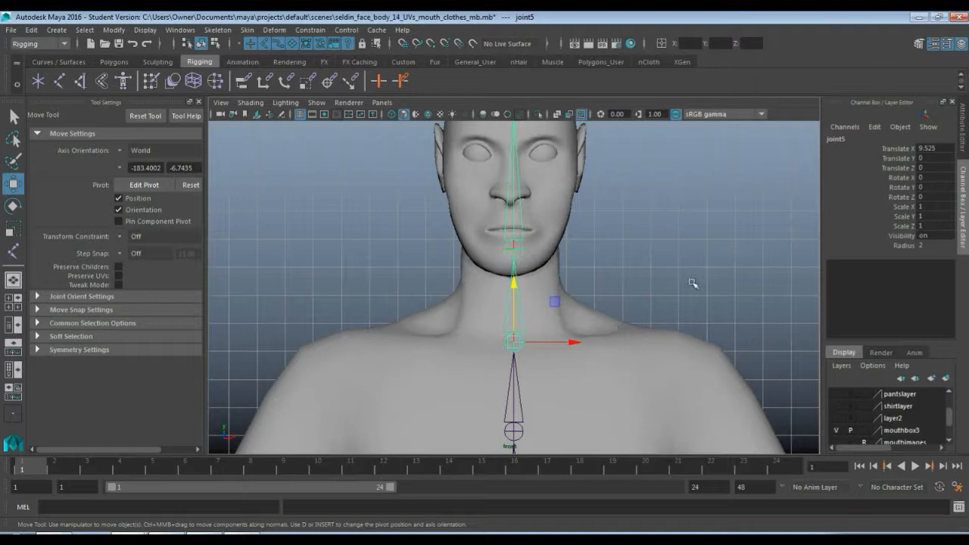
left_click(857, 140)
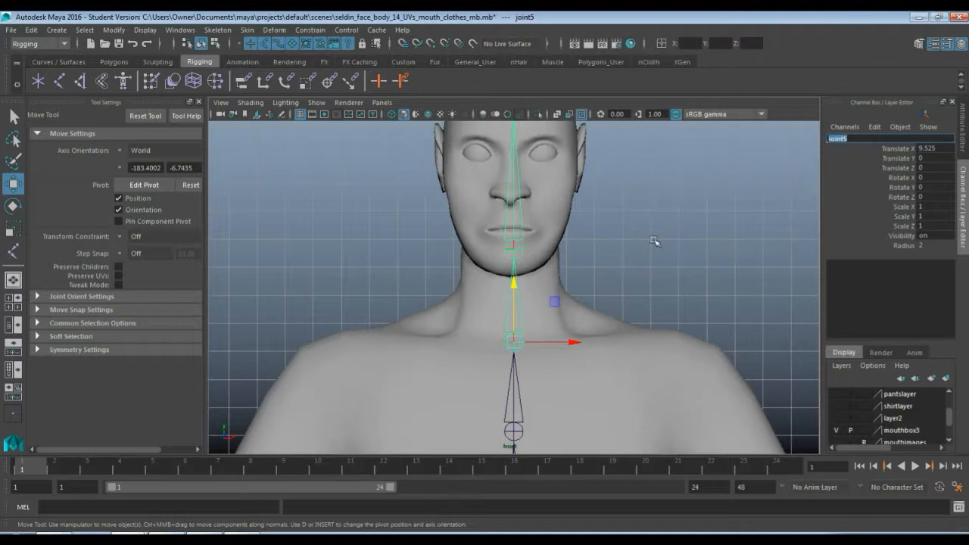
type("neck")
key("Return")
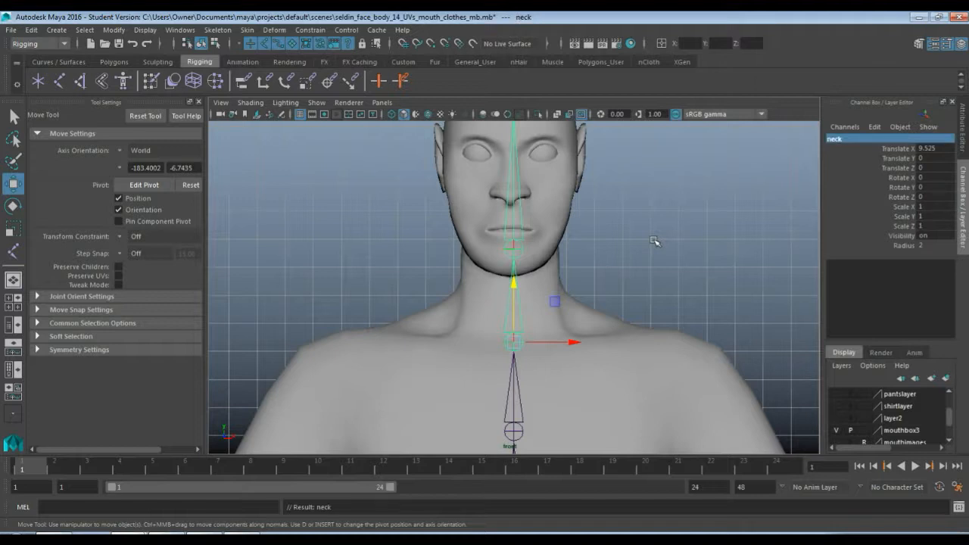
Select the joint at the jaw above the neck joint and rename it as head
left_click(513, 247)
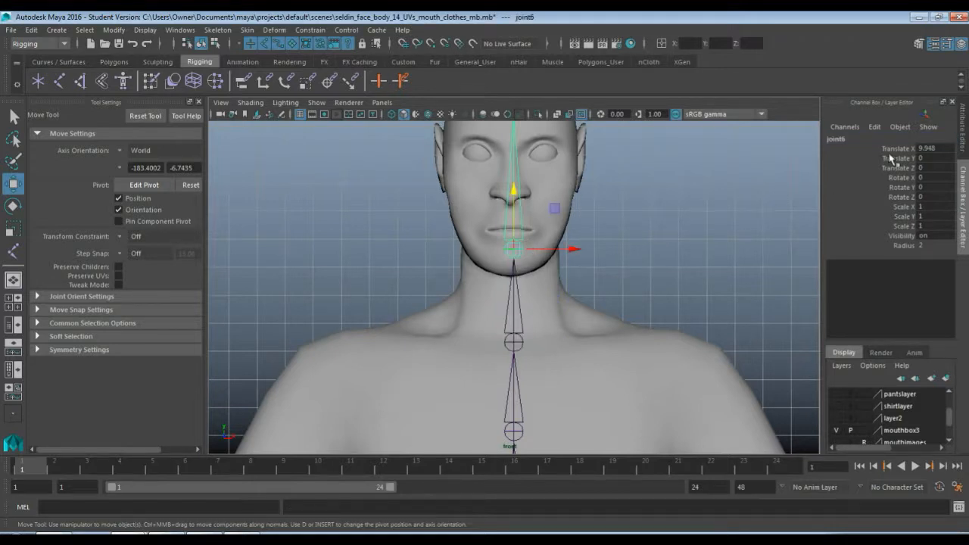
double_click(856, 141)
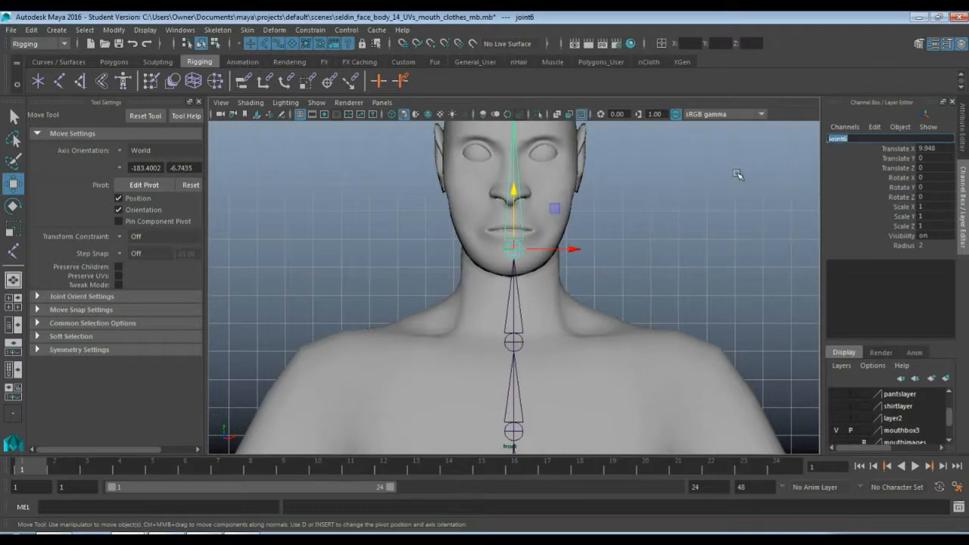
type("head")
key("Return")
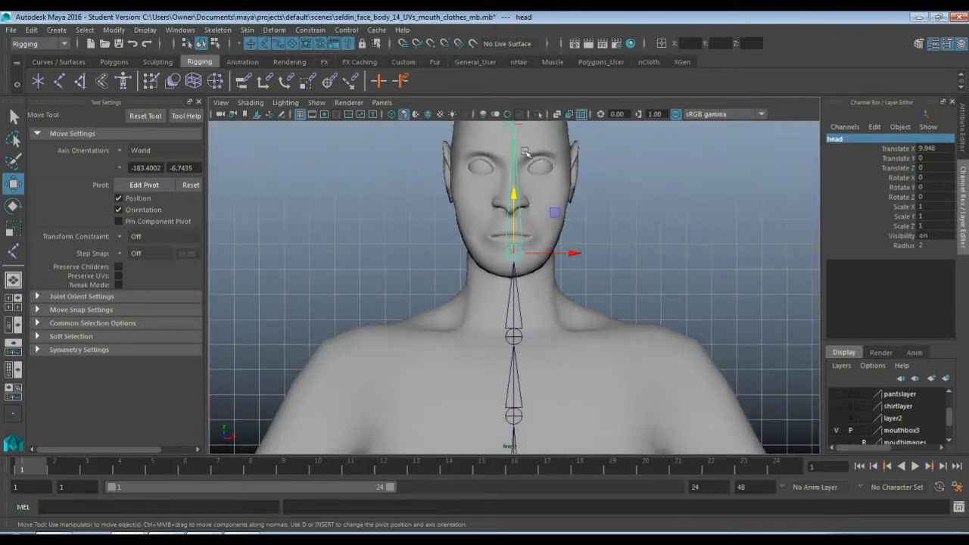
Select the last joint of the chain inside the upper head and rename it as head_end
left_click(515, 127)
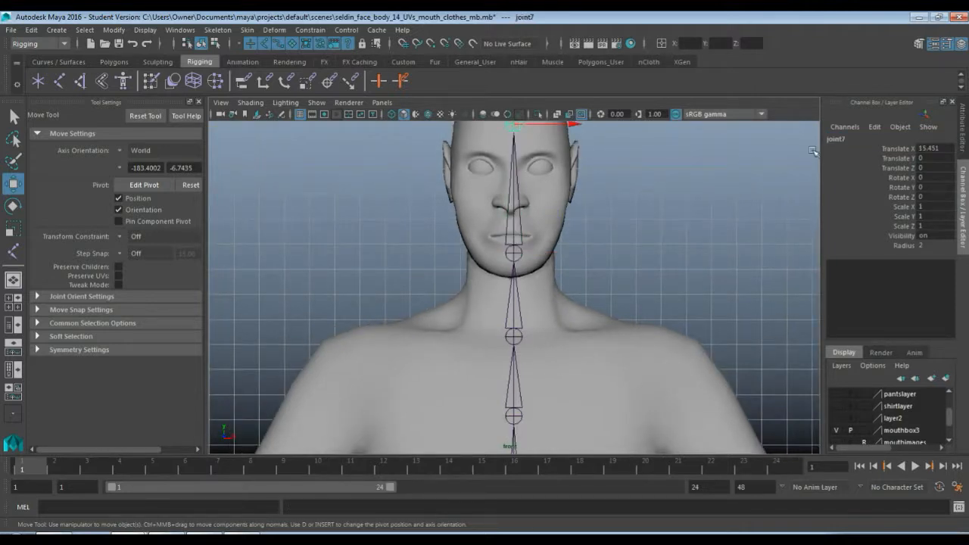
double_click(837, 140)
type("ha")
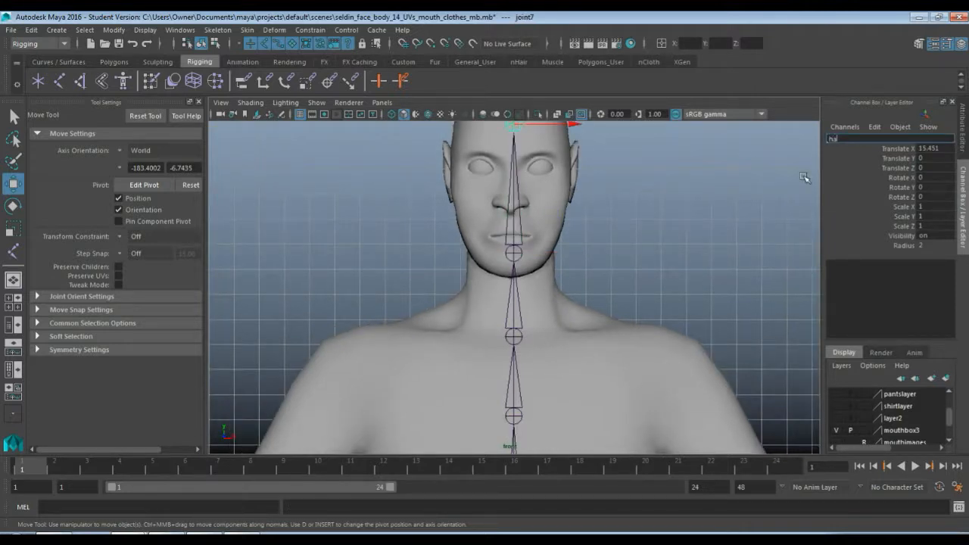
key("Return")
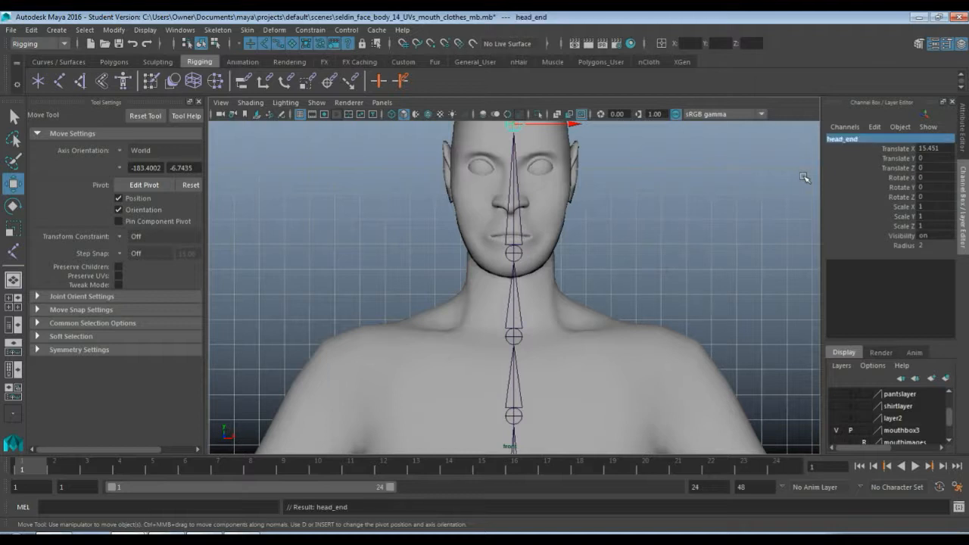
Move the pelvis joint with its whole chain sideways onto the grid's centre line at Translate X 0 and check the alignment up to the head
scroll(704, 258, "down", 2)
scroll(655, 267, "down", 2)
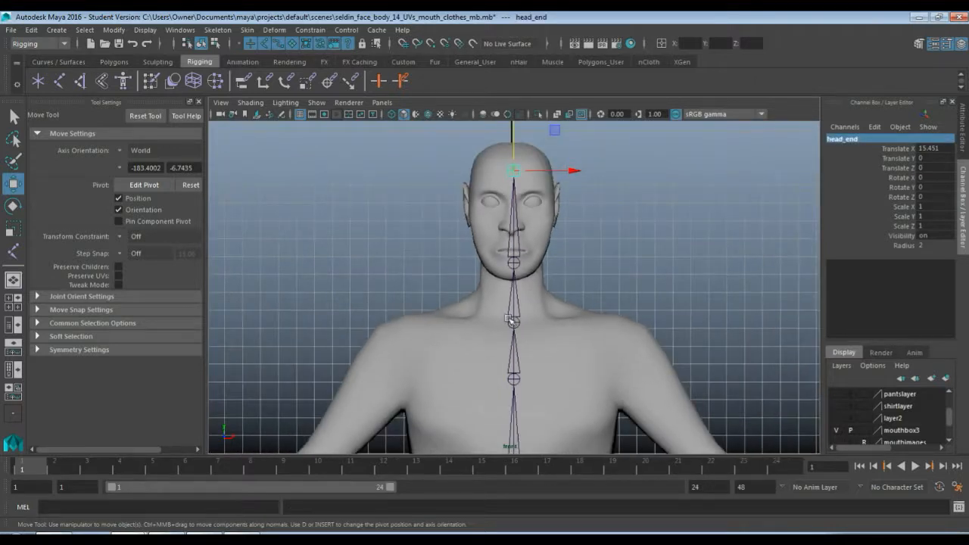
left_click(513, 321)
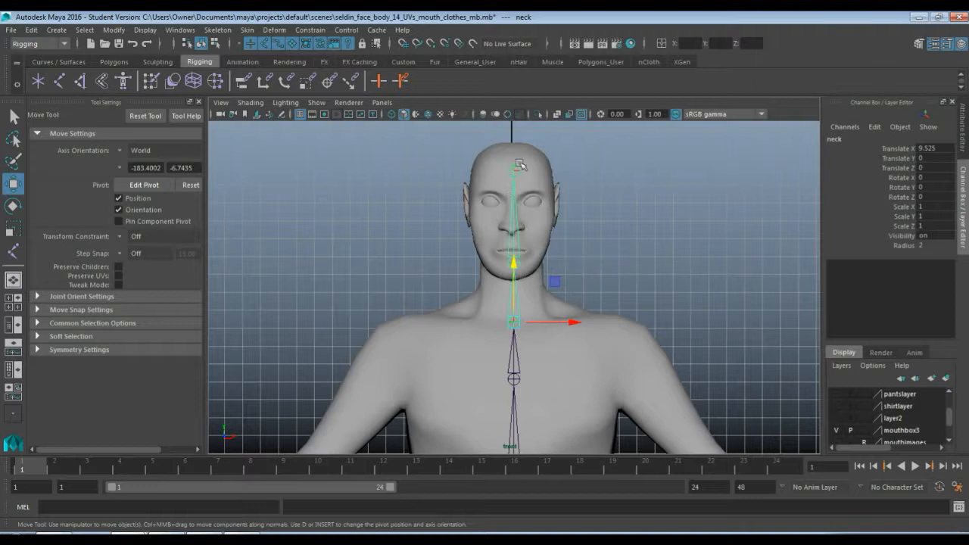
scroll(557, 293, "down", 3)
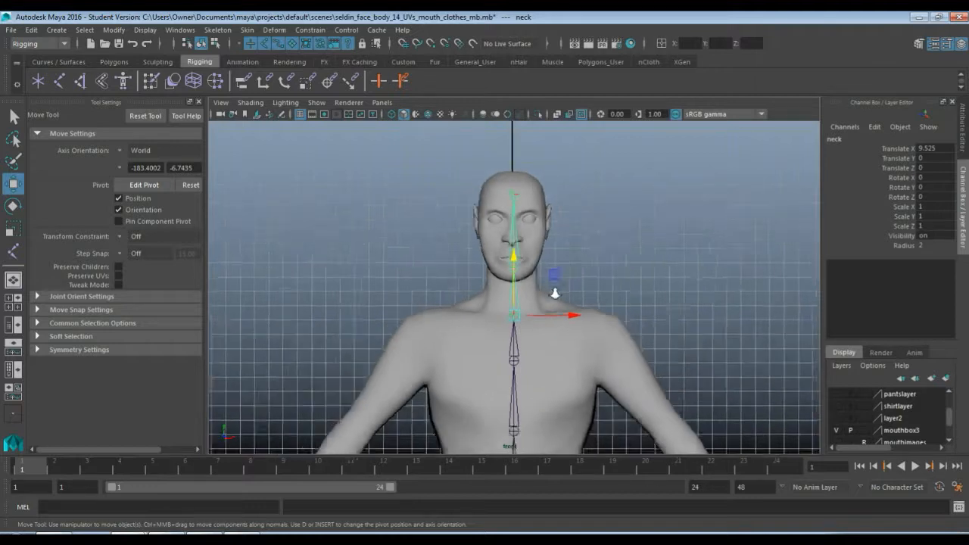
middle_click_drag(562, 333, 566, 227, "alt")
middle_click_drag(554, 348, 554, 291, "alt")
left_click(519, 349)
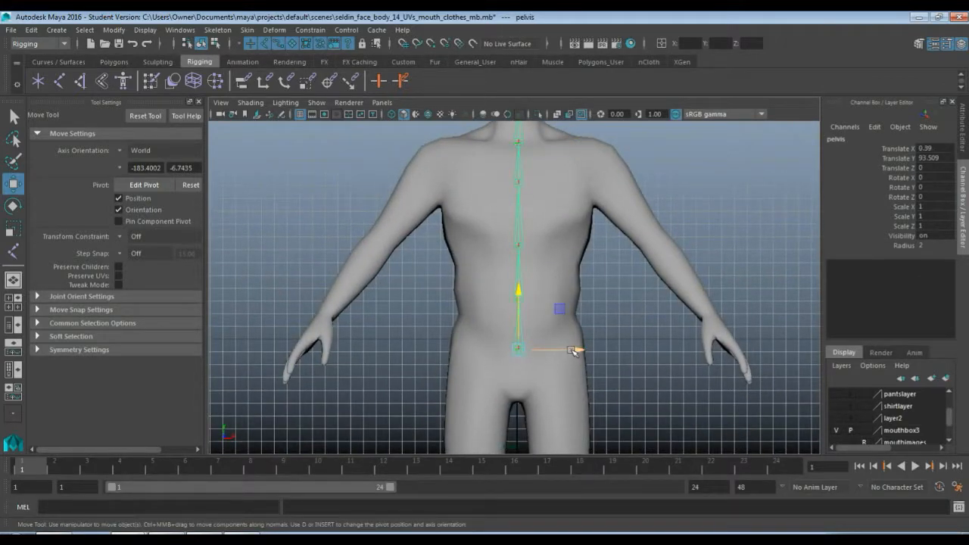
left_click_drag(575, 350, 514, 353)
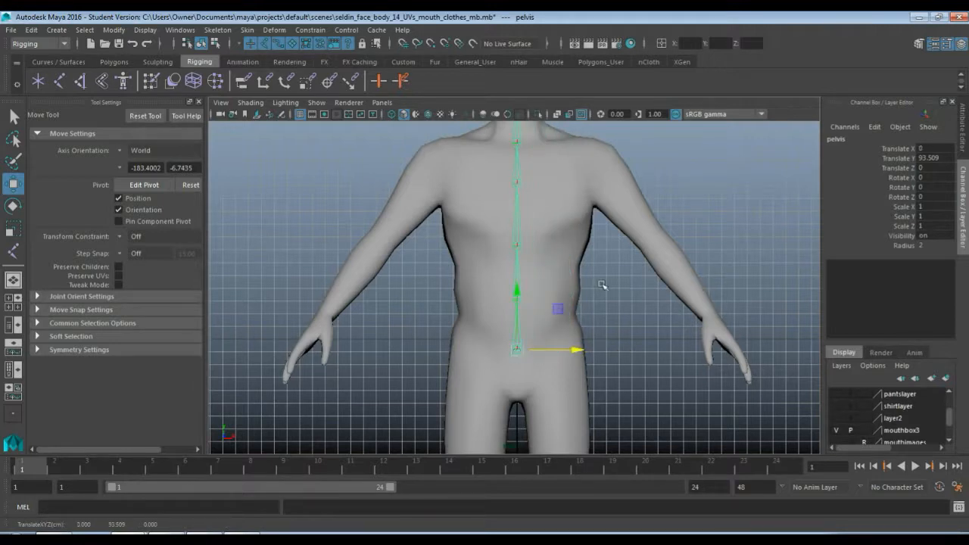
middle_click_drag(591, 174, 580, 303, "alt")
scroll(579, 303, "up", 3)
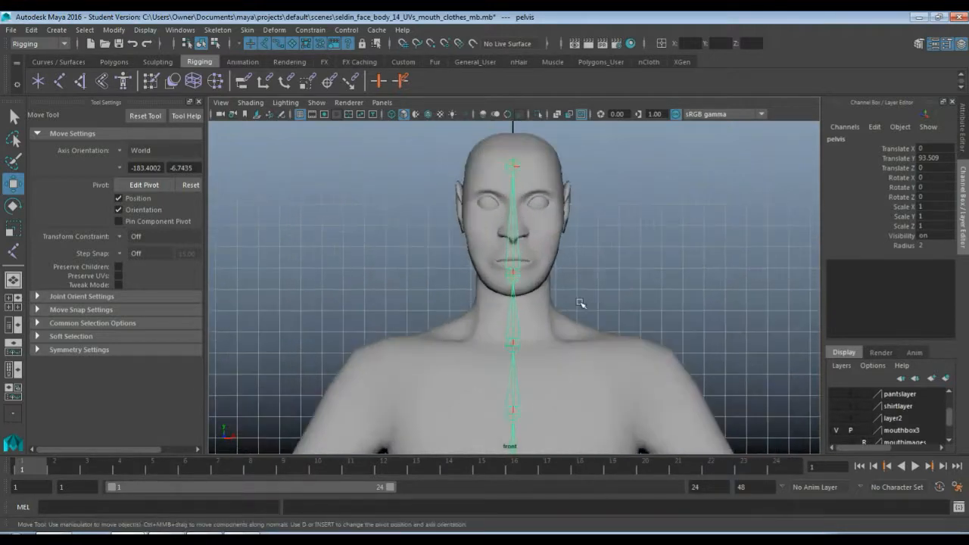
scroll(580, 303, "down", 5)
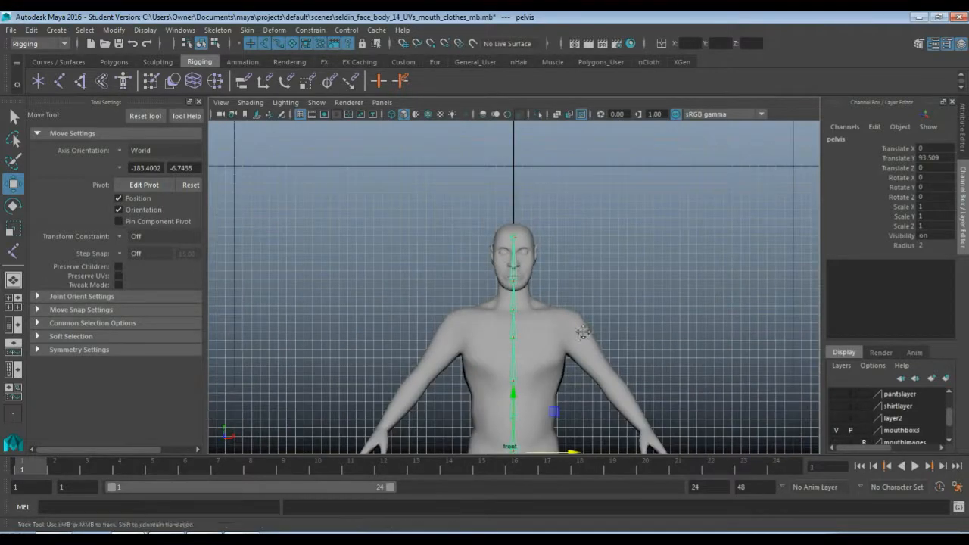
middle_click_drag(584, 334, 593, 233, "alt")
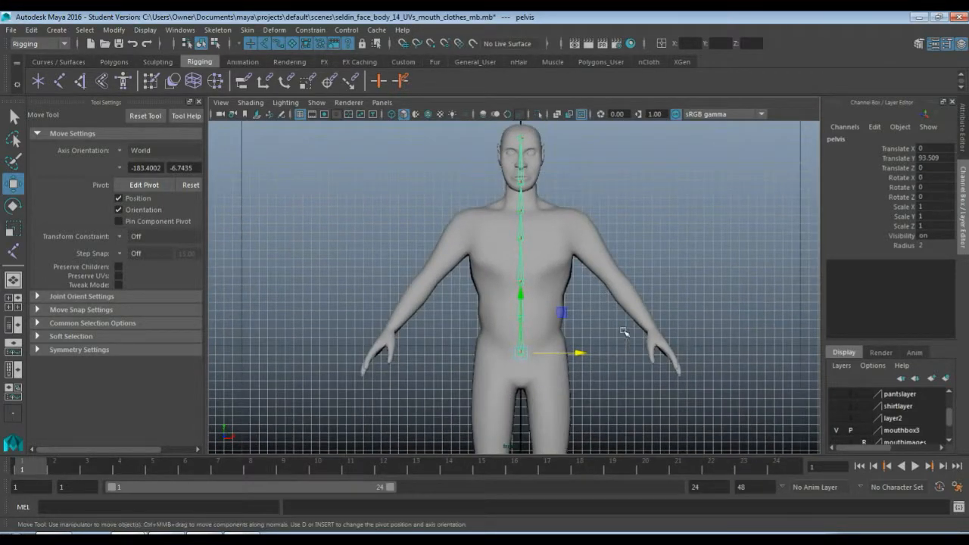
Switch to a full-size side view framed on the character's torso and turn on X-ray display of the joints
key("space")
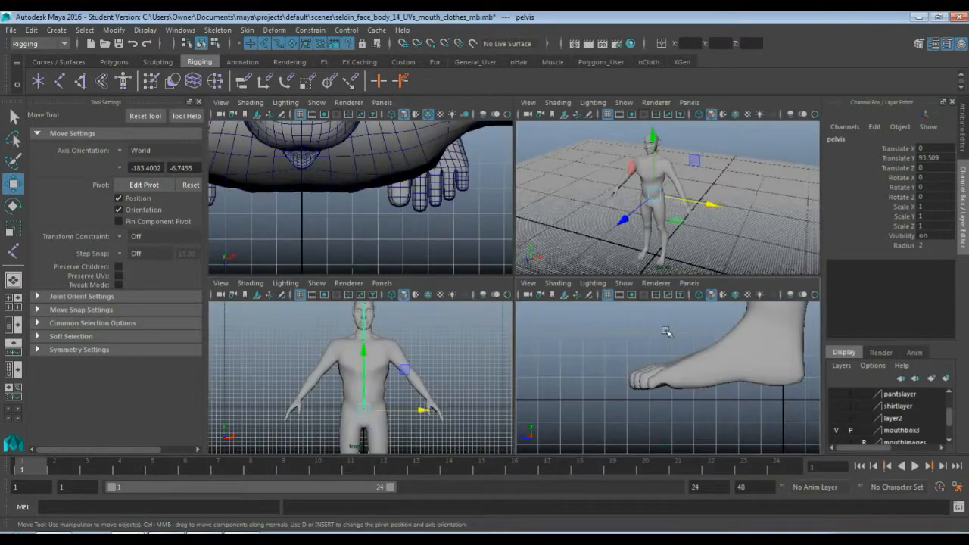
key("space")
scroll(622, 260, "down", 8)
middle_click_drag(634, 197, 634, 323, "alt")
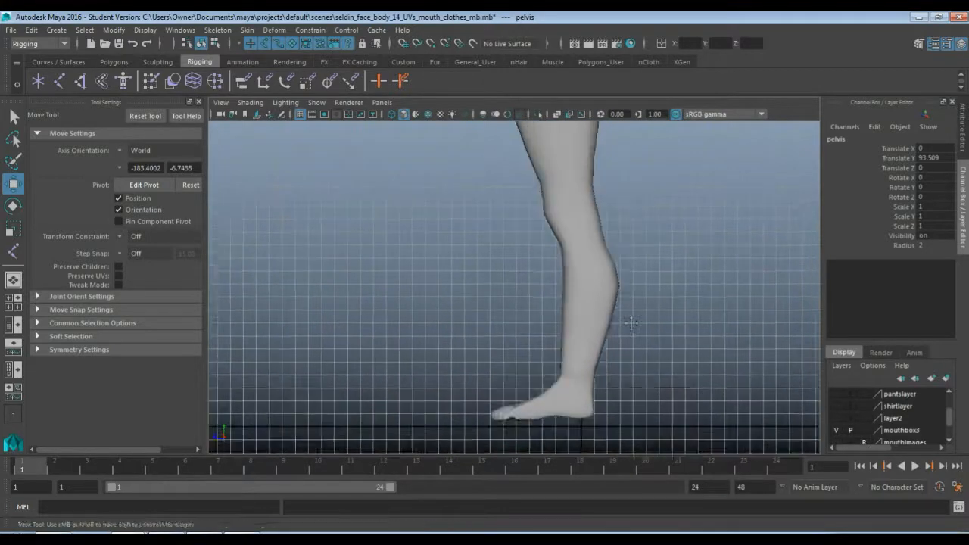
middle_click_drag(638, 165, 621, 312, "alt")
middle_click_drag(627, 237, 626, 378, "alt")
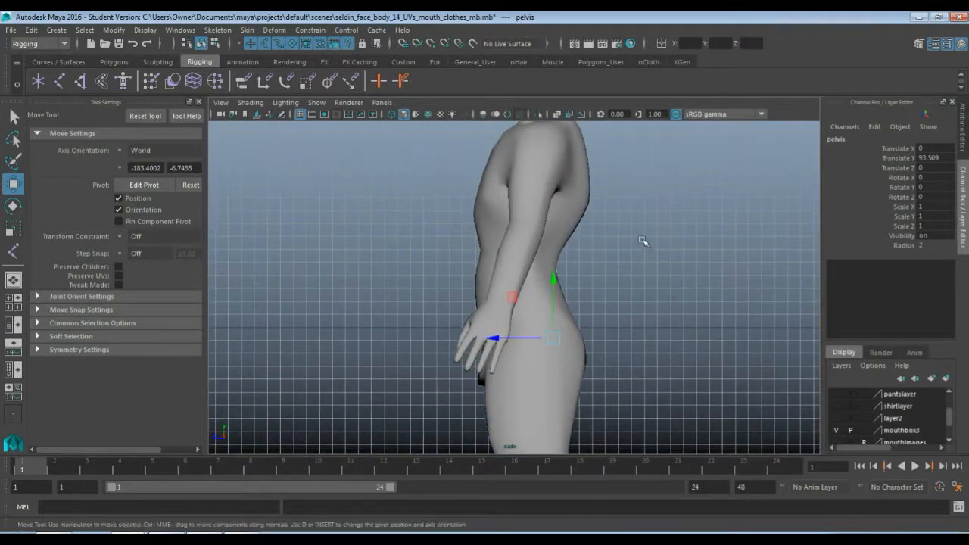
middle_click_drag(641, 251, 619, 278, "alt")
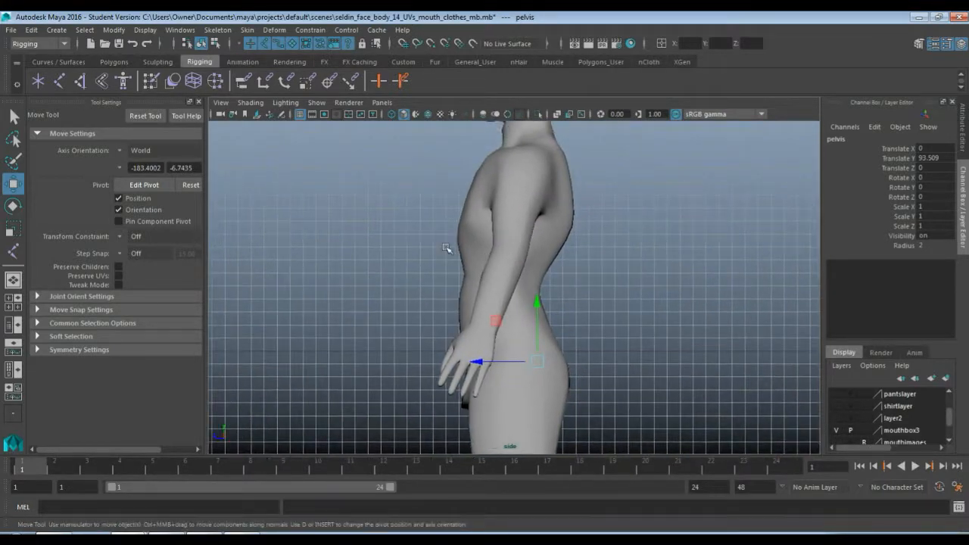
left_click(246, 104)
left_click(299, 252)
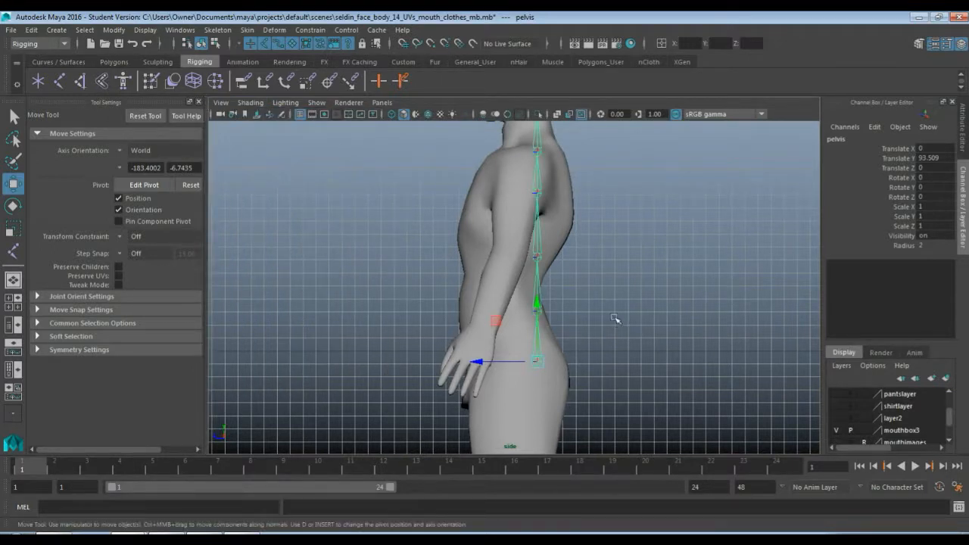
Move the pelvis joint with its chain forward inside the body in the side view, to a Translate Z of about 5.4
scroll(581, 315, "down", 5)
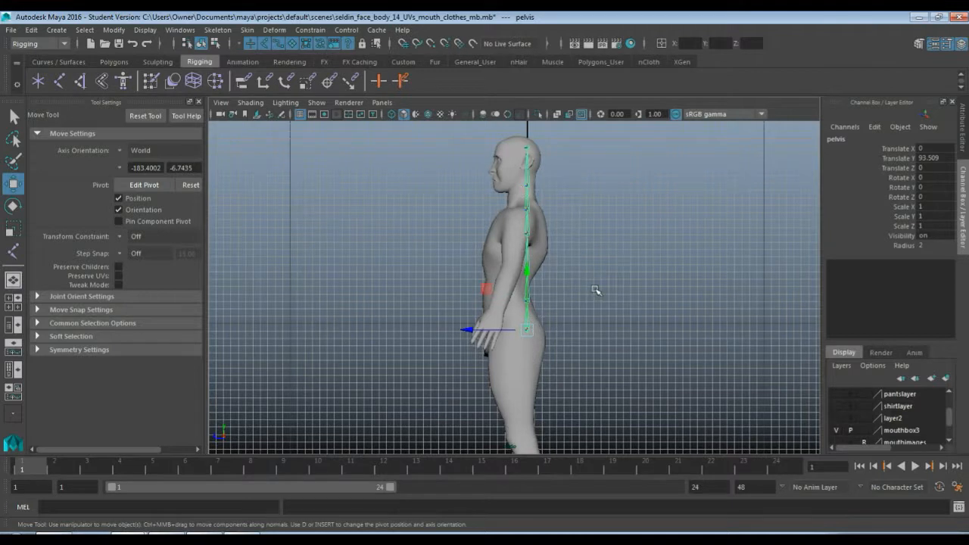
scroll(592, 290, "up", 3)
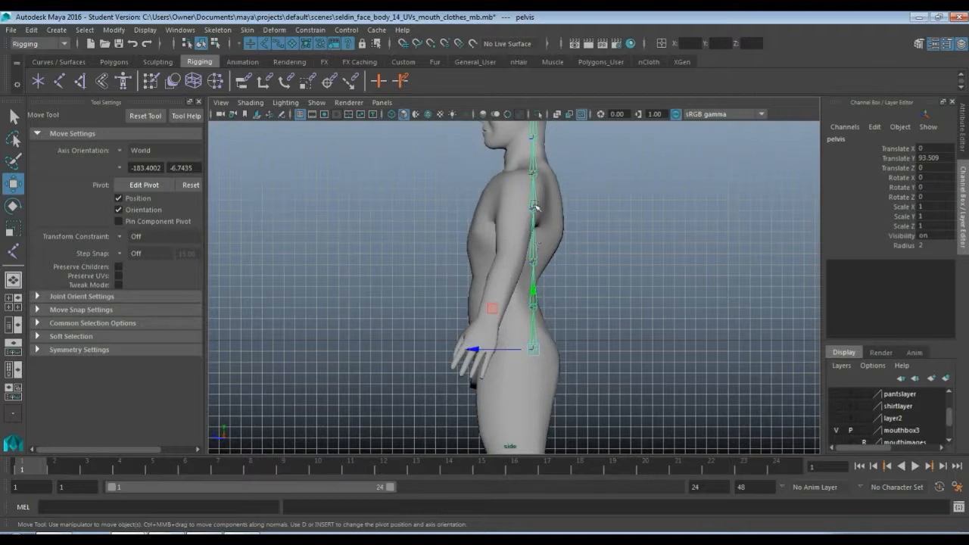
left_click(475, 349)
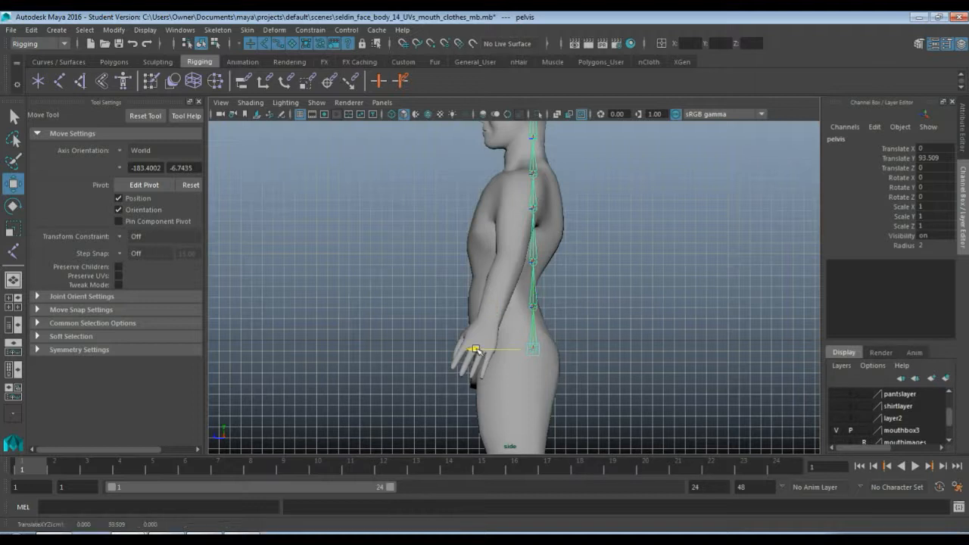
left_click_drag(475, 350, 452, 350)
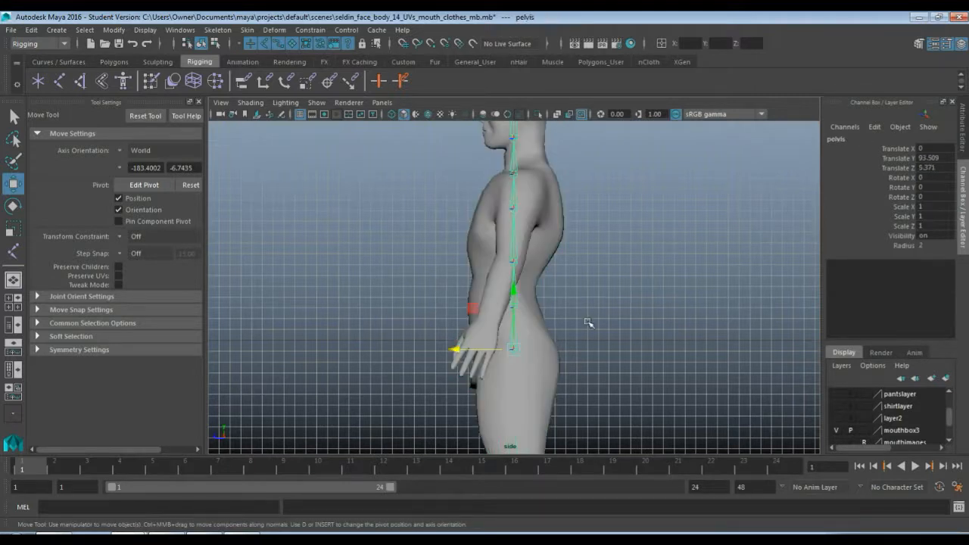
Select the spine1 joint just above the pelvis and activate the Move tool
key("q")
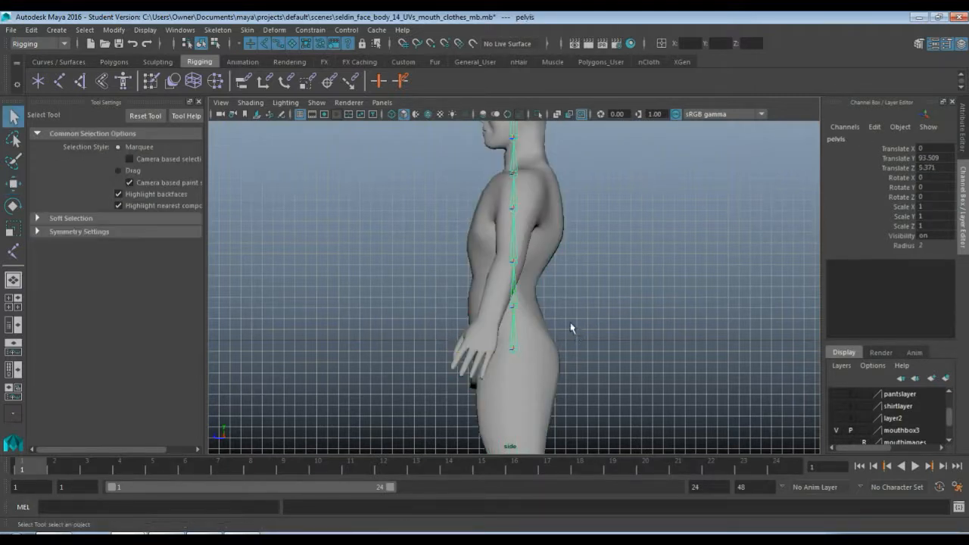
left_click(515, 311)
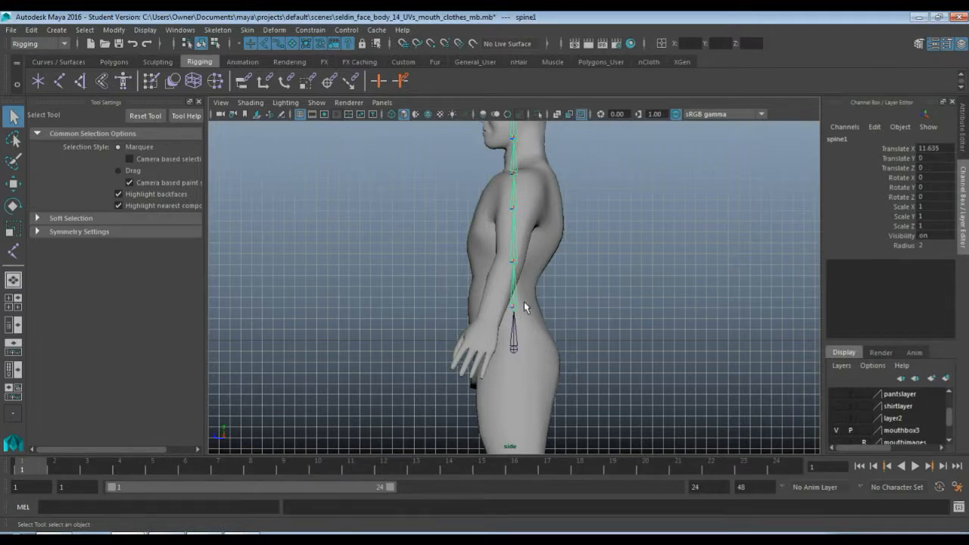
key("w")
left_click_drag(467, 306, 509, 305)
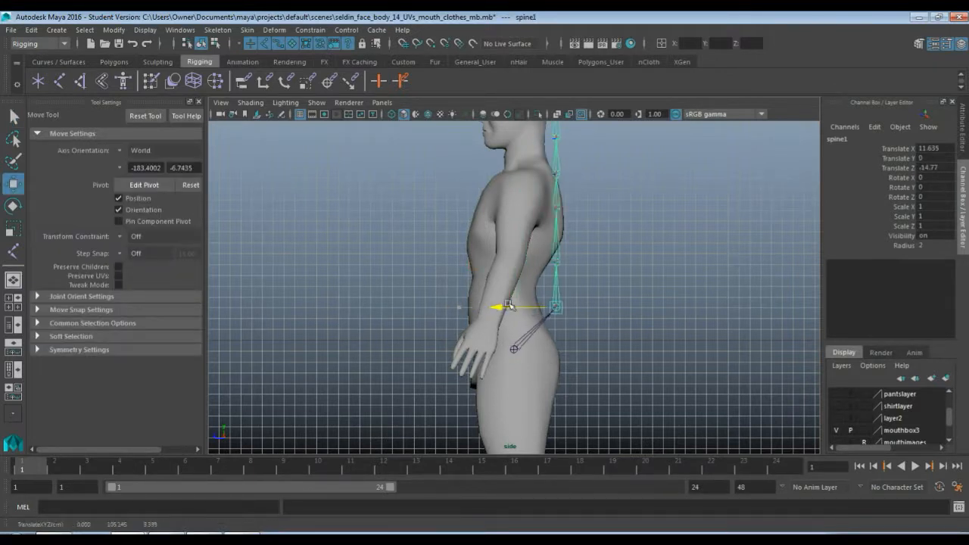
key("ctrl+z")
key("ctrl+z")
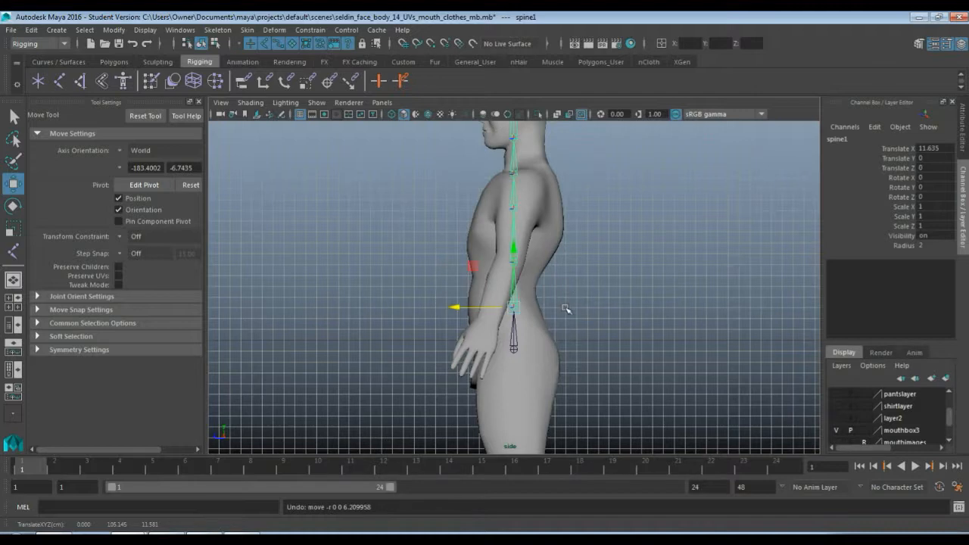
With pivot editing on, move only the spine1 joint forward to Translate Z about 2.1 and spine2 slightly back to about -2.5
key("d")
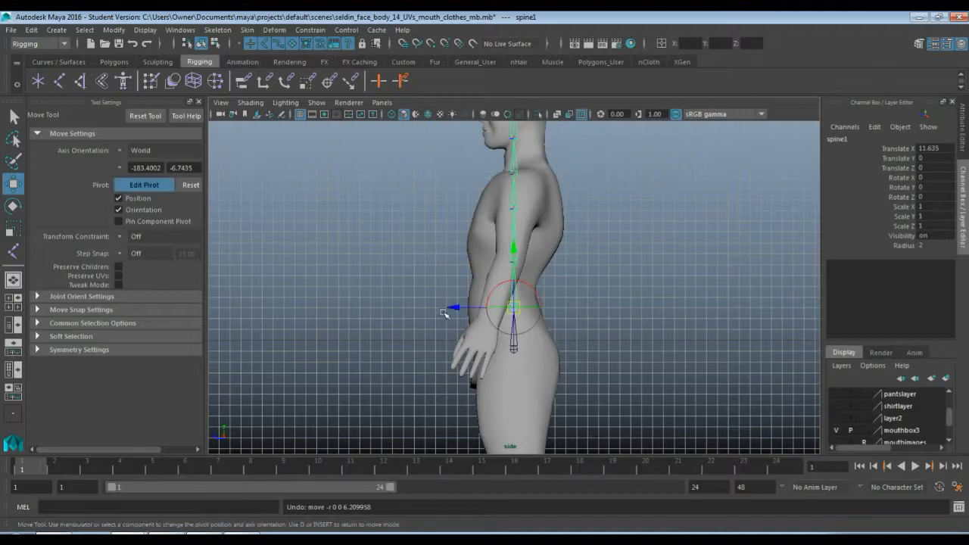
scroll(454, 309, "up", 3)
mouse_move(457, 320)
left_mouse_down()
mouse_move(465, 319)
mouse_move(456, 316)
left_mouse_up()
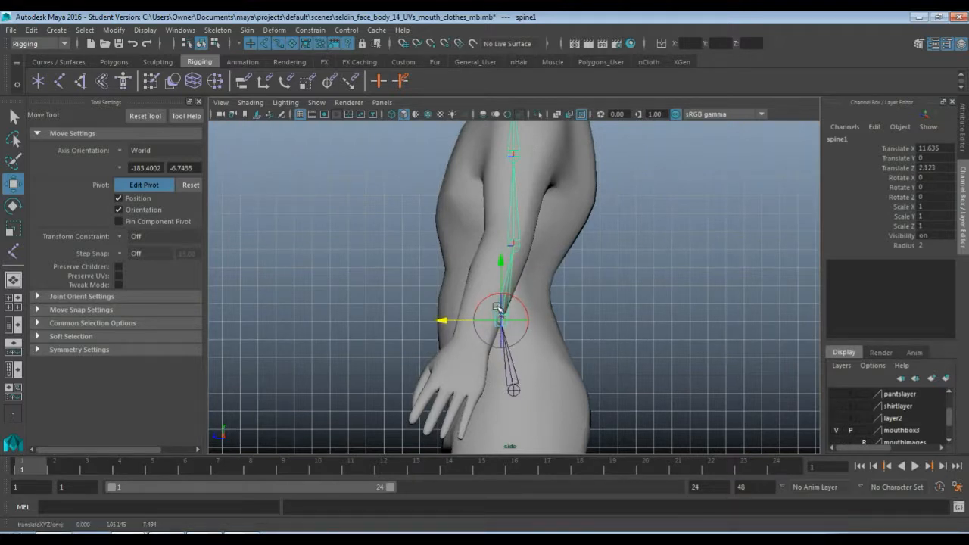
left_click(512, 244)
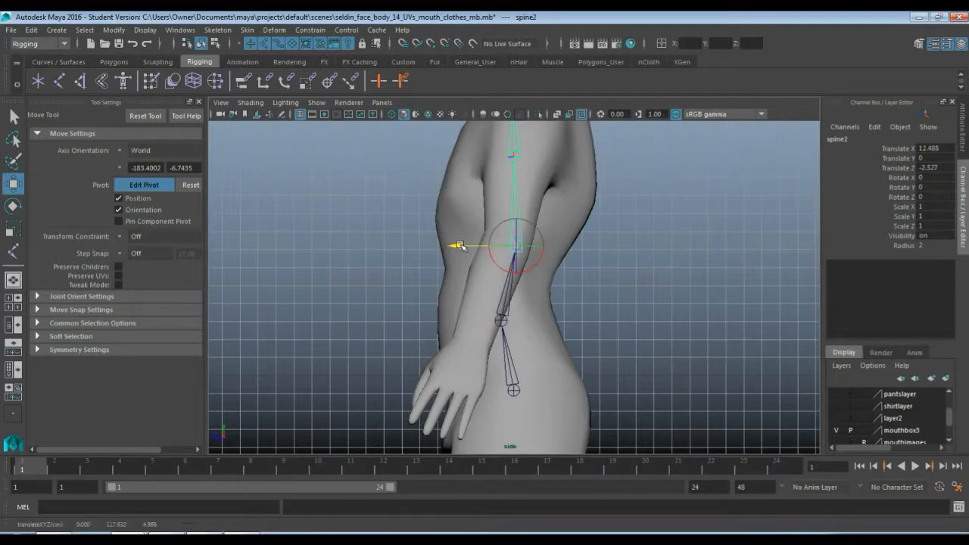
Move only the spine3 joint backward to a Translate Z of about -2.5 and the neck joint backward to about -0.3
middle_click_drag(628, 202, 621, 286, "alt")
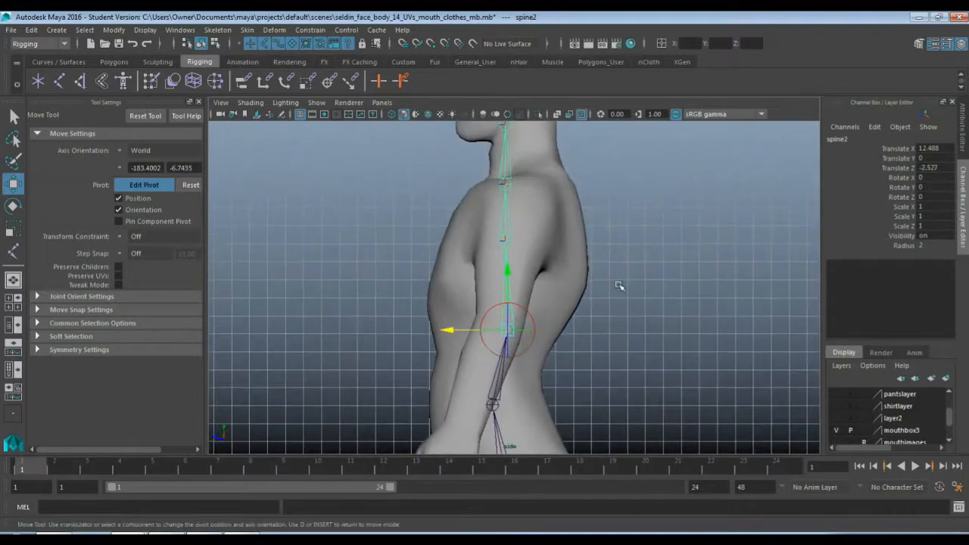
left_click(512, 241)
left_click_drag(447, 240, 469, 242)
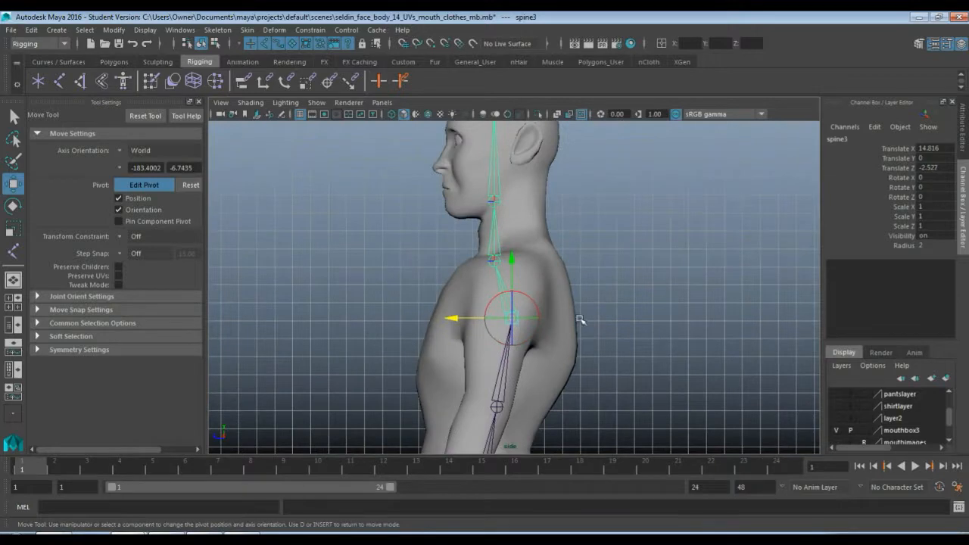
mouse_move(580, 320)
middle_mouse_down("alt")
mouse_move(573, 262)
mouse_move(578, 319)
middle_mouse_up("alt")
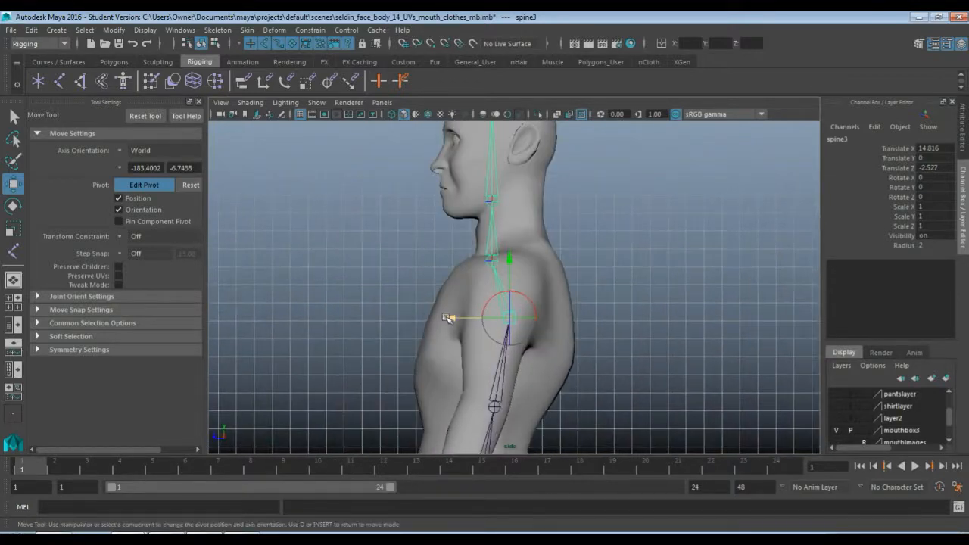
left_click(492, 261)
left_click_drag(436, 262, 455, 260)
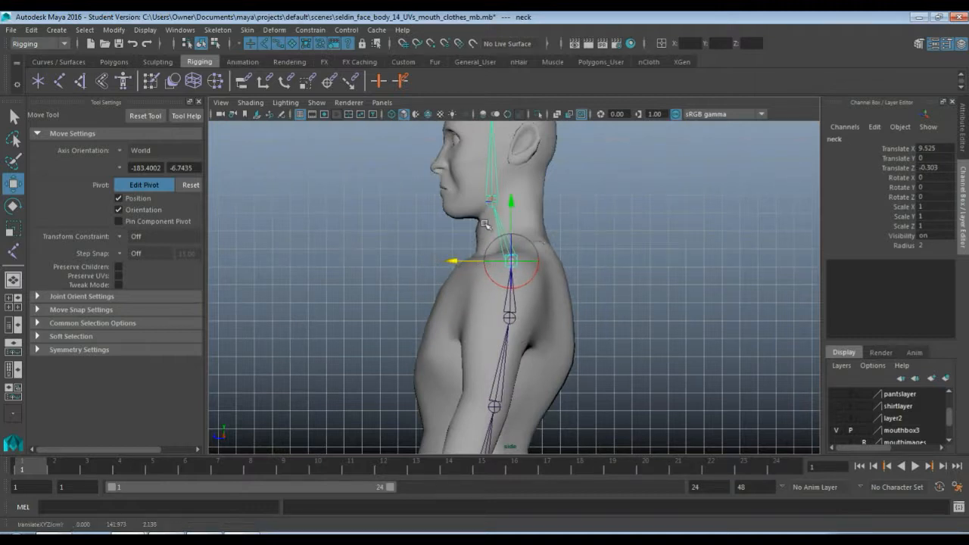
Move only the head joint backward to a Translate Z of about 1.1 and check its alignment with the head_end joint
middle_click_drag(582, 213, 556, 297, "alt")
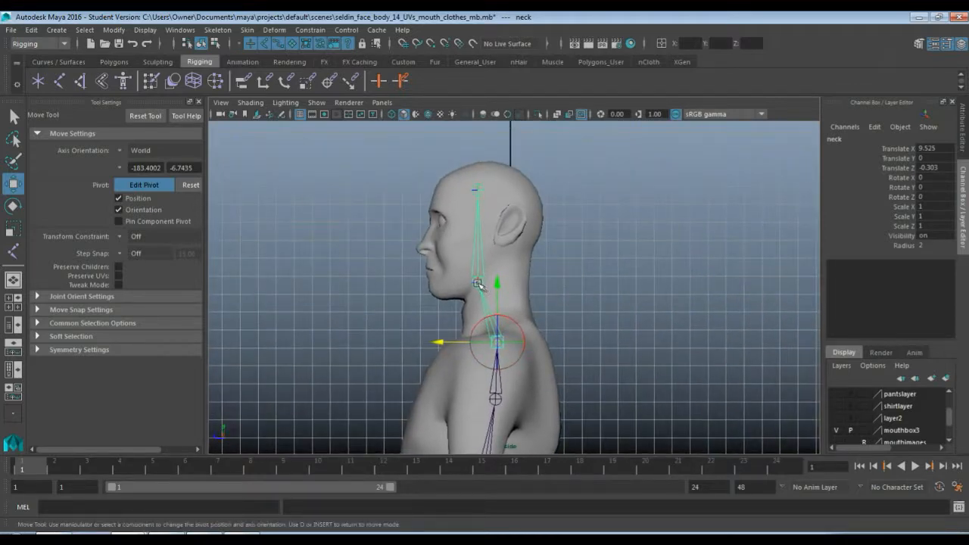
left_click(478, 284)
left_click_drag(419, 283, 430, 284)
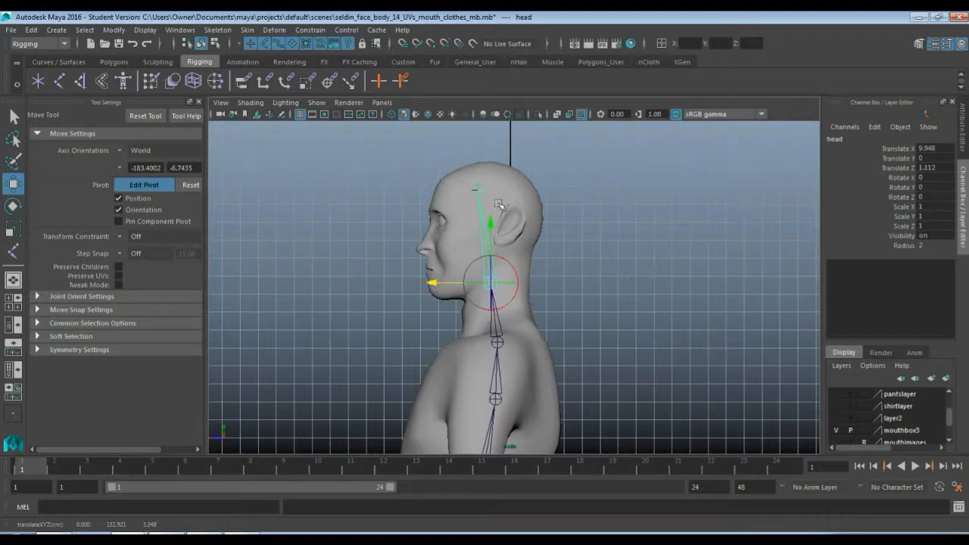
left_click(477, 190)
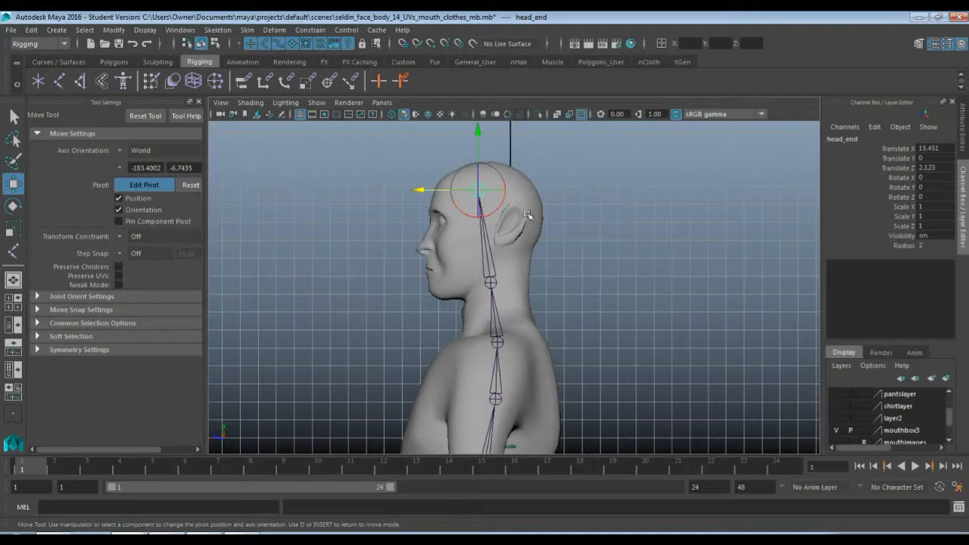
left_click(490, 283)
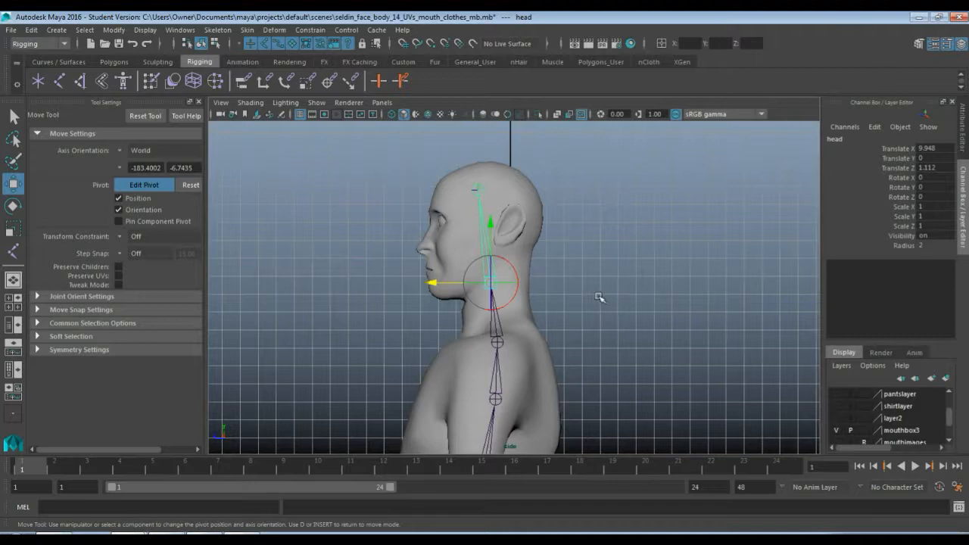
Clear the selection and switch to a front view framed on the character's upper body and left arm
left_click(558, 239)
scroll(541, 232, "down", 3)
scroll(515, 270, "down", 3)
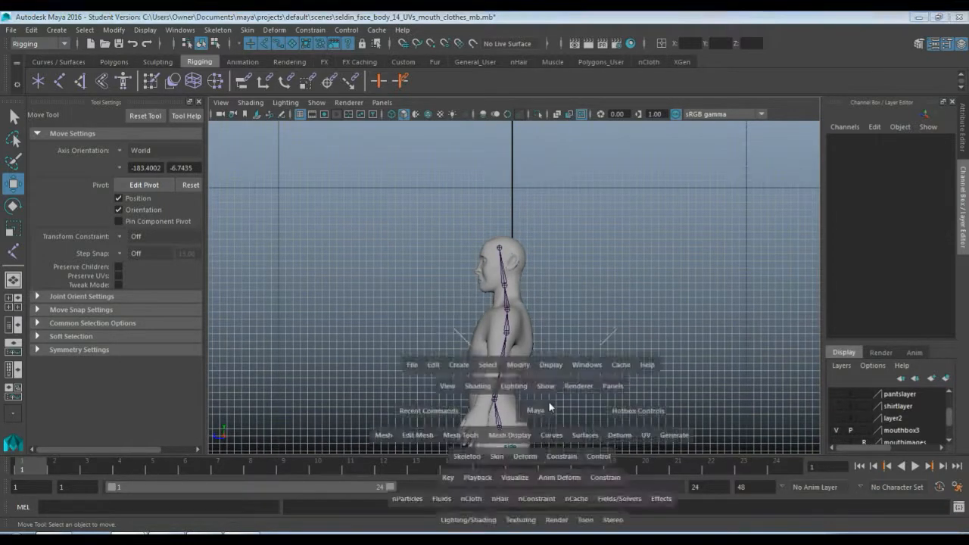
key("space")
key("space")
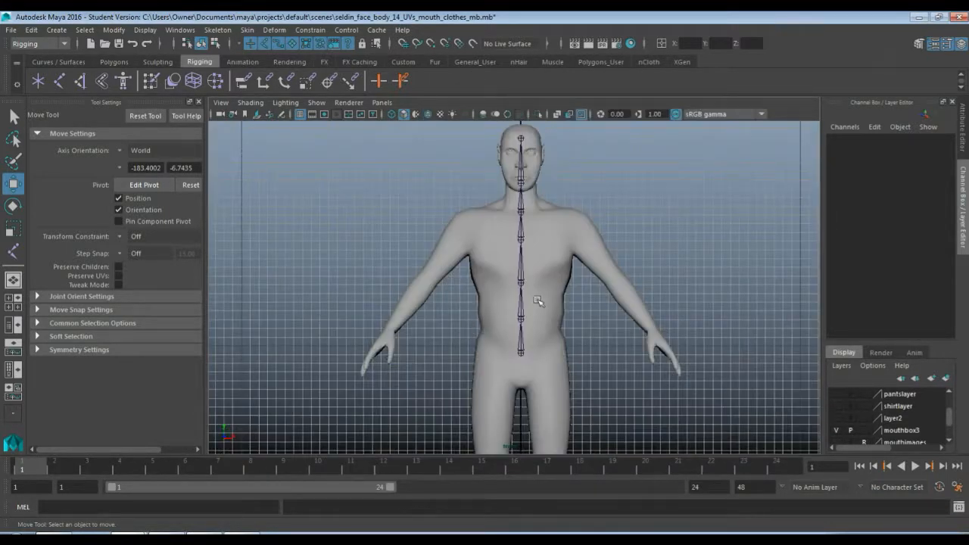
scroll(623, 210, "up", 5)
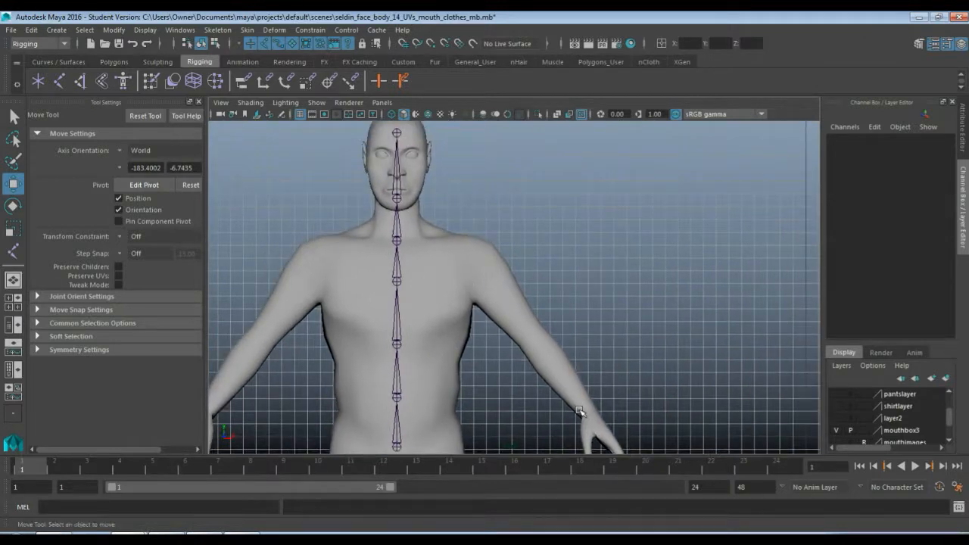
Draw a separate six-joint chain along the character's left arm: clavicle, shoulder, mid upper arm, elbow, mid forearm and wrist
key("y")
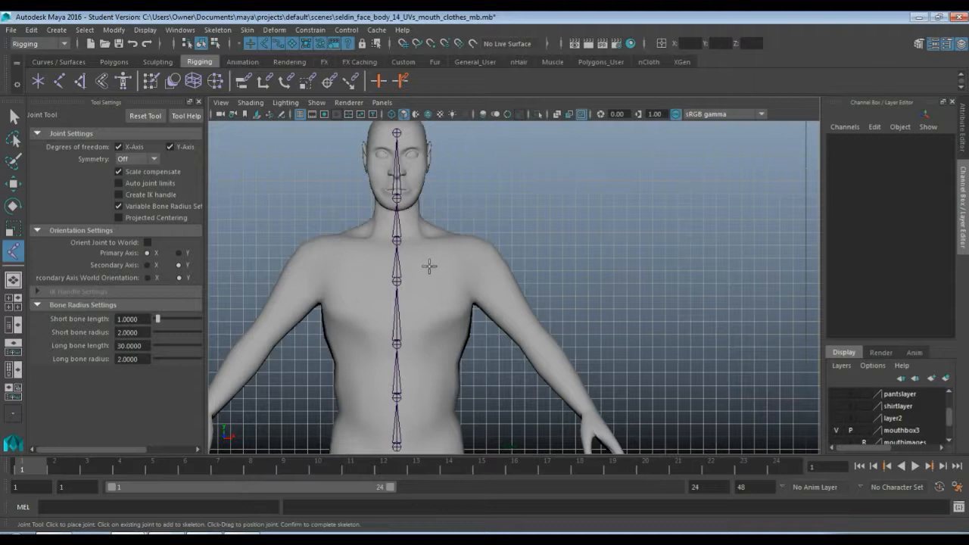
left_click(430, 265)
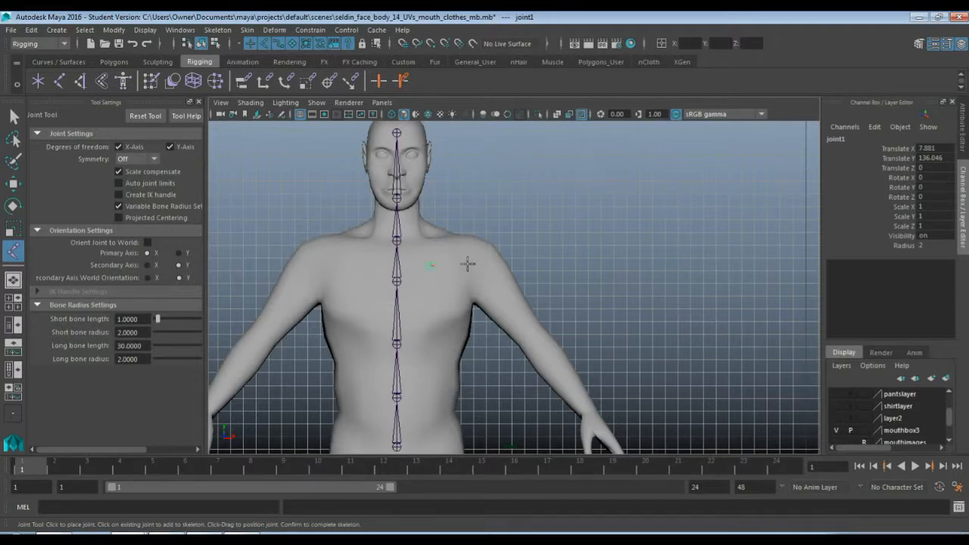
left_click(467, 263)
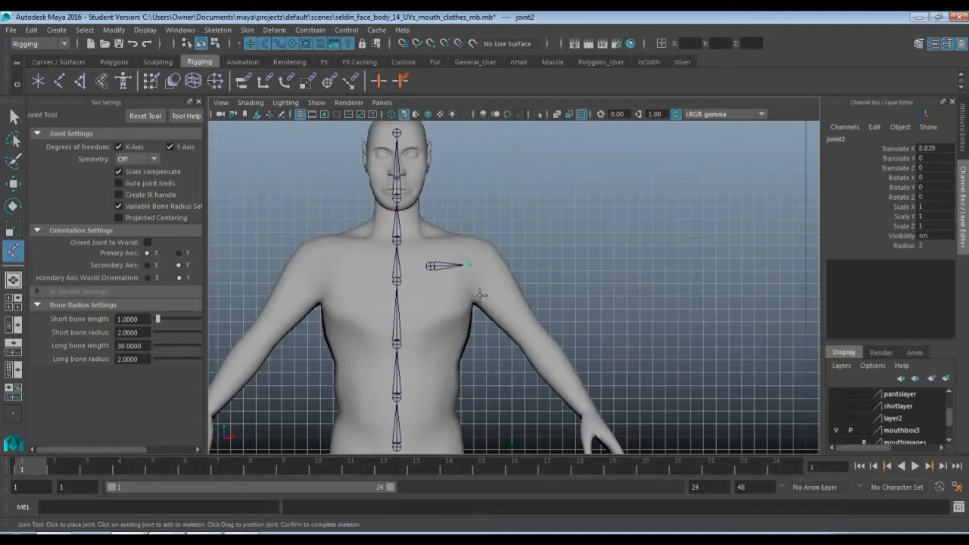
key("ctrl+z")
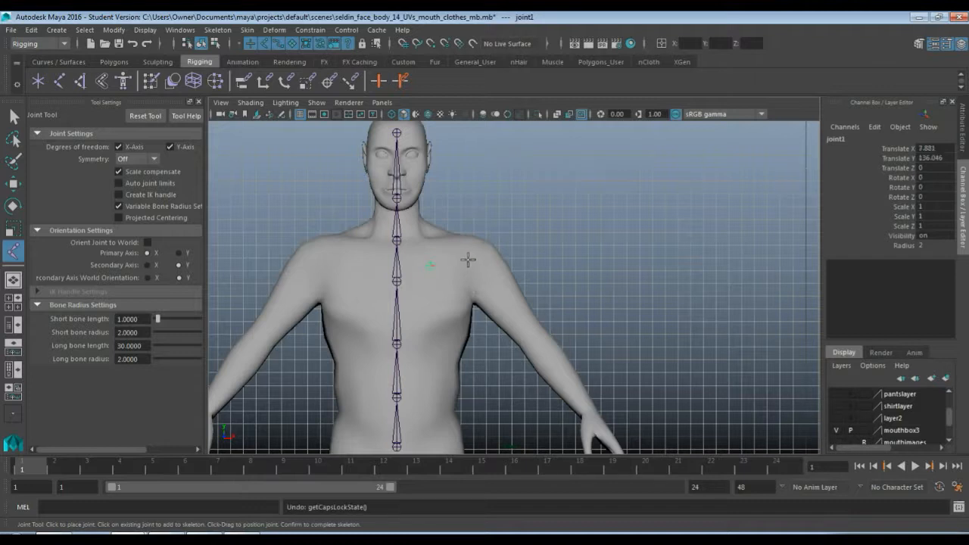
left_click(467, 261)
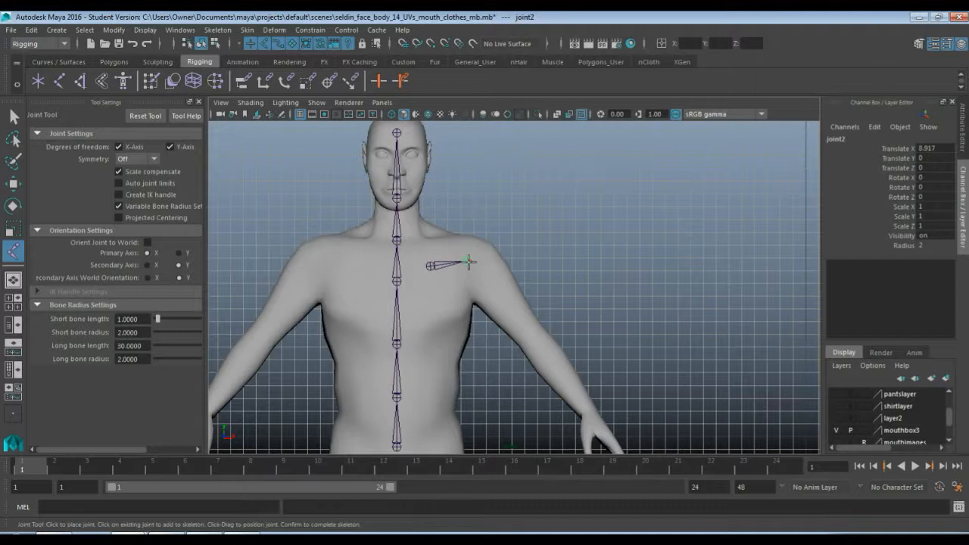
left_click(510, 308)
left_click(537, 344)
left_click(565, 378)
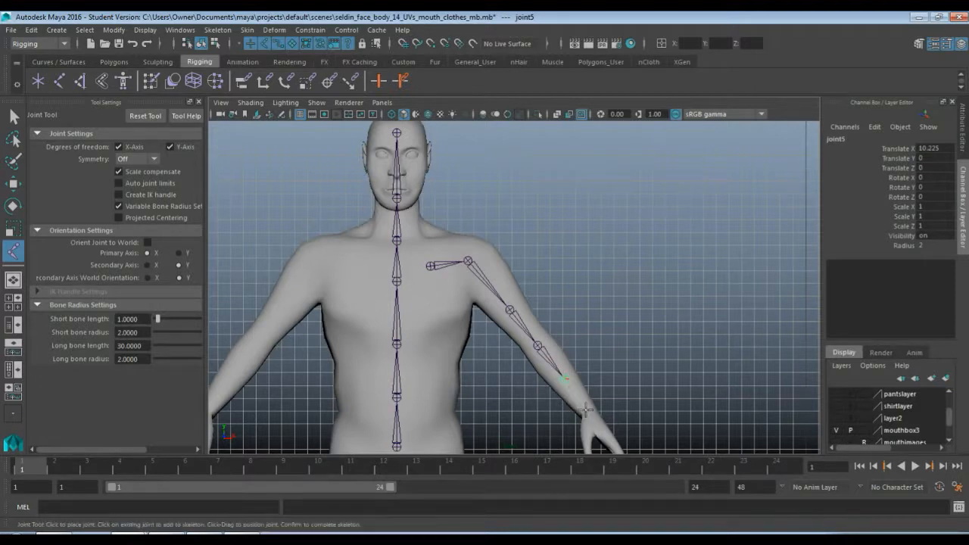
left_click(585, 410)
key("w")
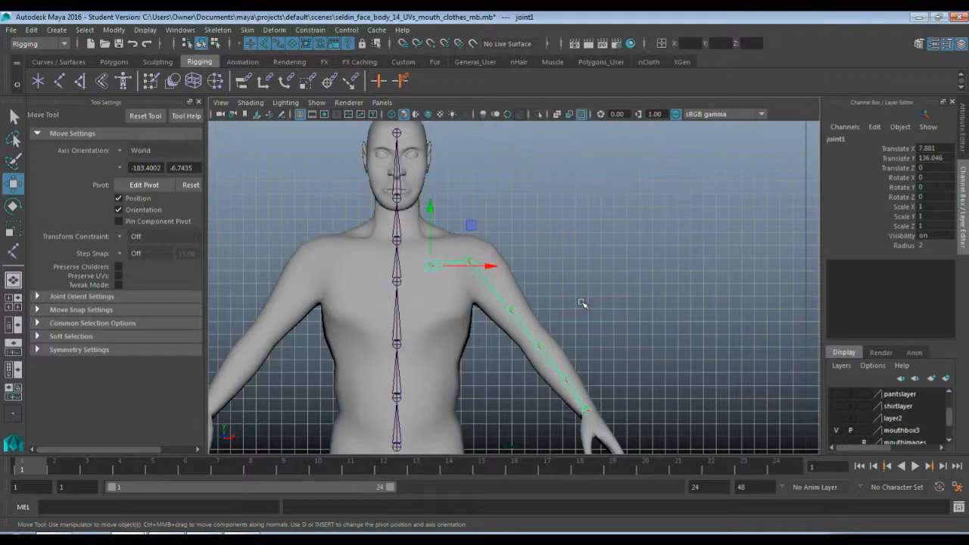
Rename the root joint of the left arm chain as L_clavicle
double_click(838, 140)
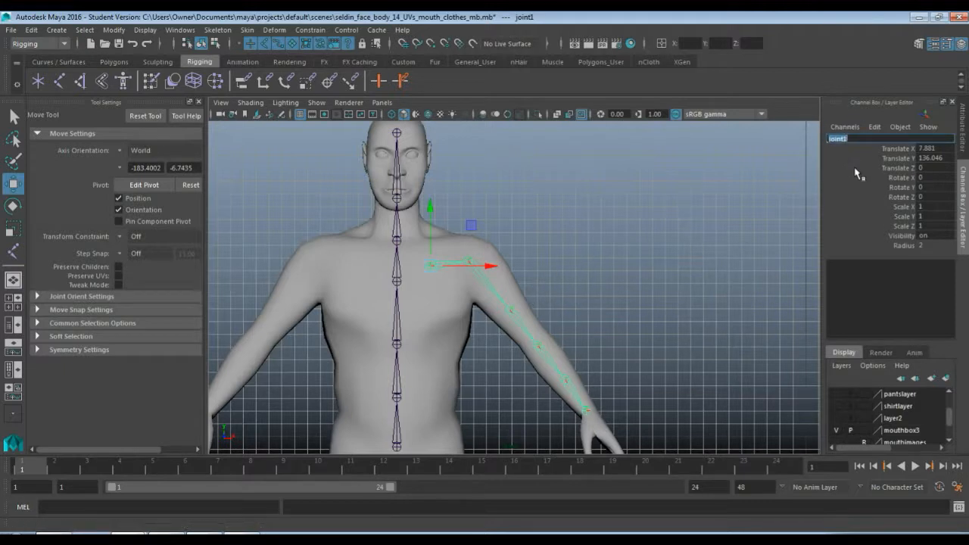
type("L")
type("_clavicle")
key("Return")
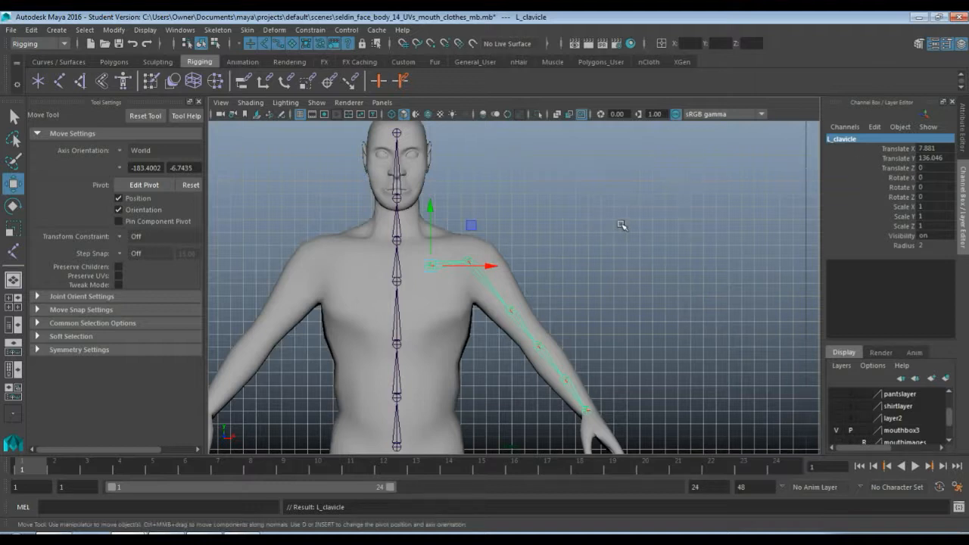
Select the second joint of the left arm chain and rename it as L_shoulder
key("Down")
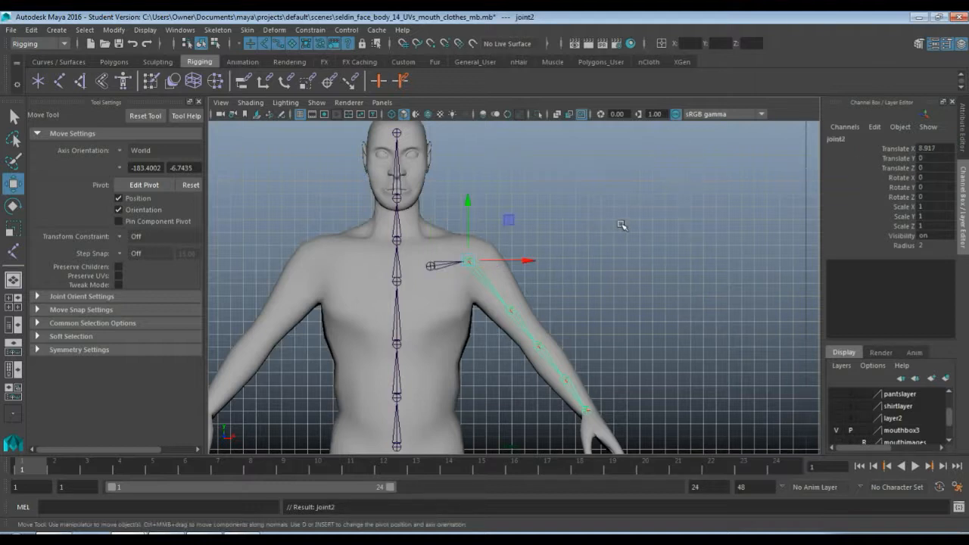
double_click(835, 140)
type("L_sh")
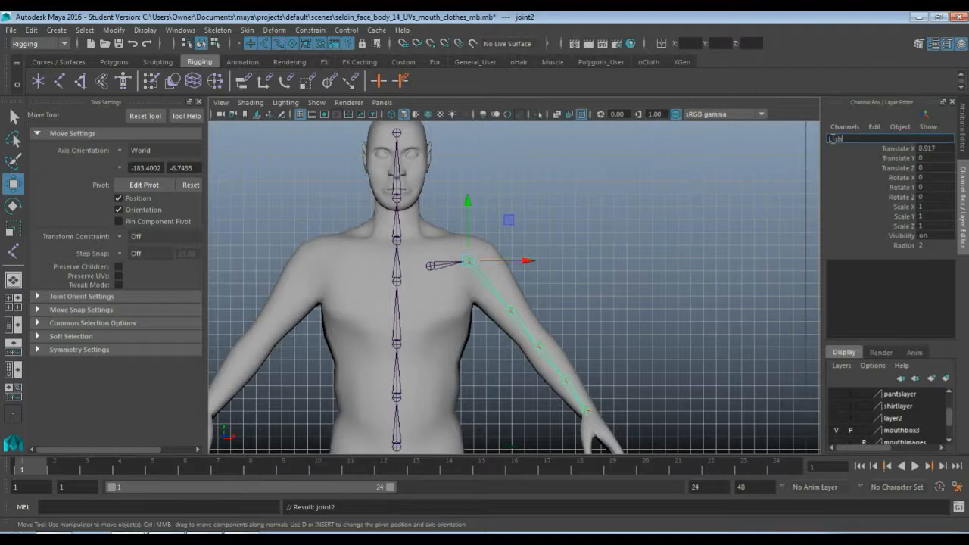
type("oulder")
key("Return")
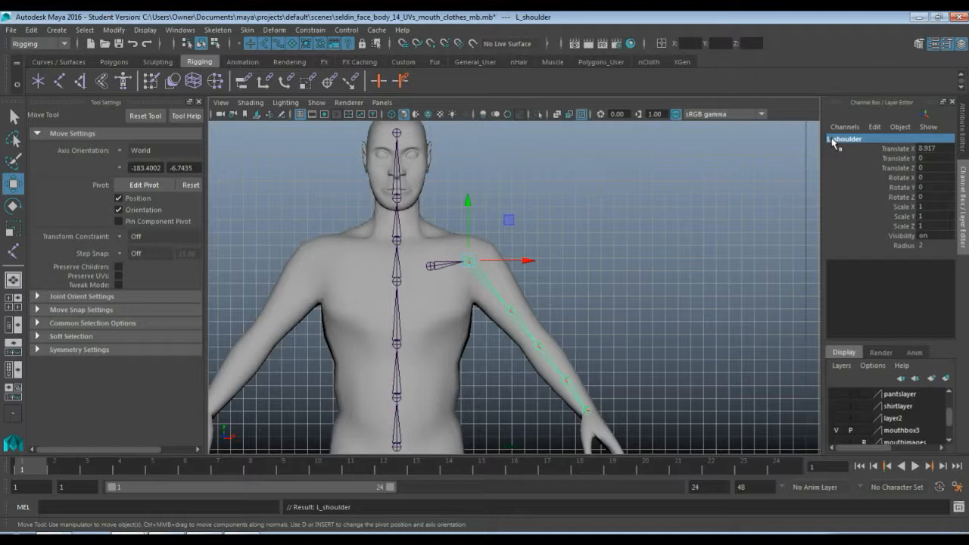
Select the joint in the middle of the left upper arm and rename it as L_upperArm_twist
key("Down")
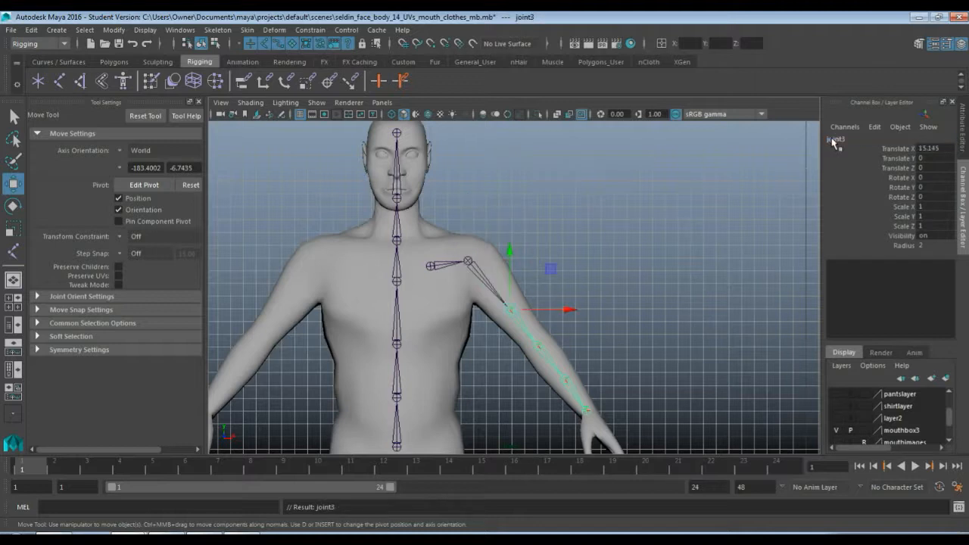
double_click(833, 141)
type("upperArm_twist")
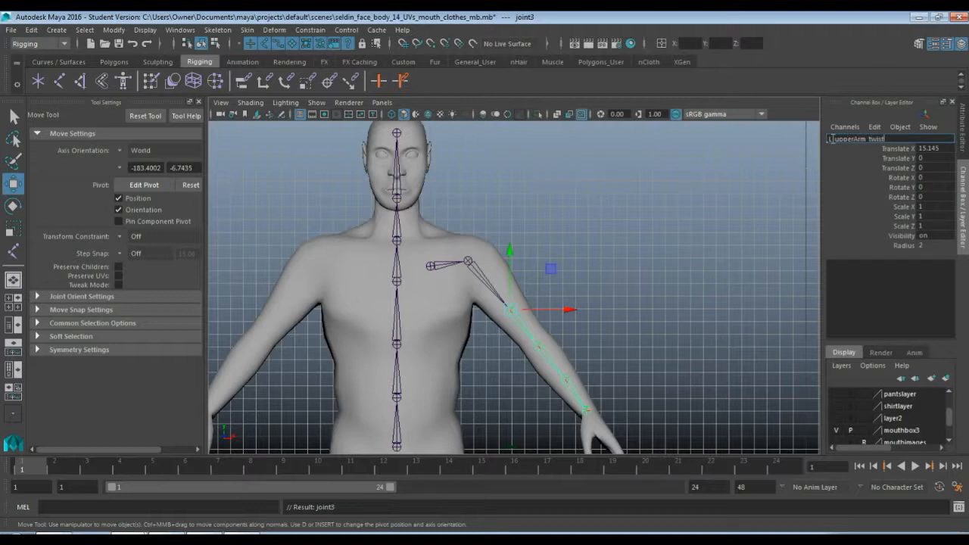
key("Return")
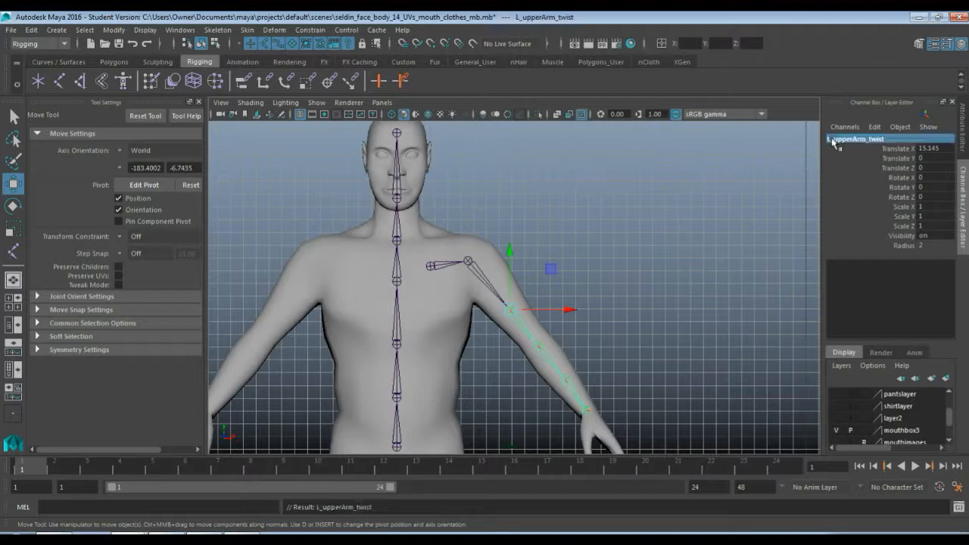
Rename the fourth joint of the left arm chain as L_elbow and select the forearm joint below it
key("Down")
double_click(833, 140)
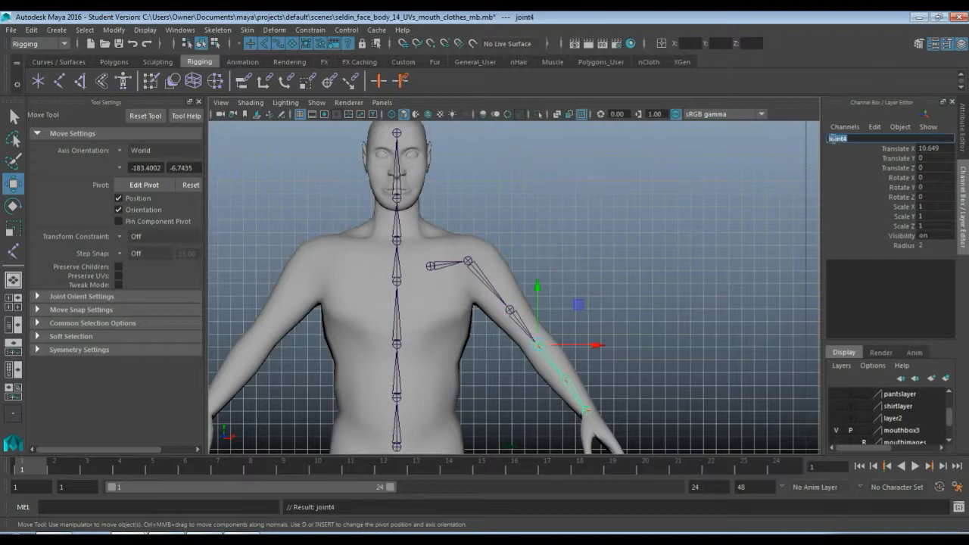
type("l_elbow")
key("Return")
key("Down")
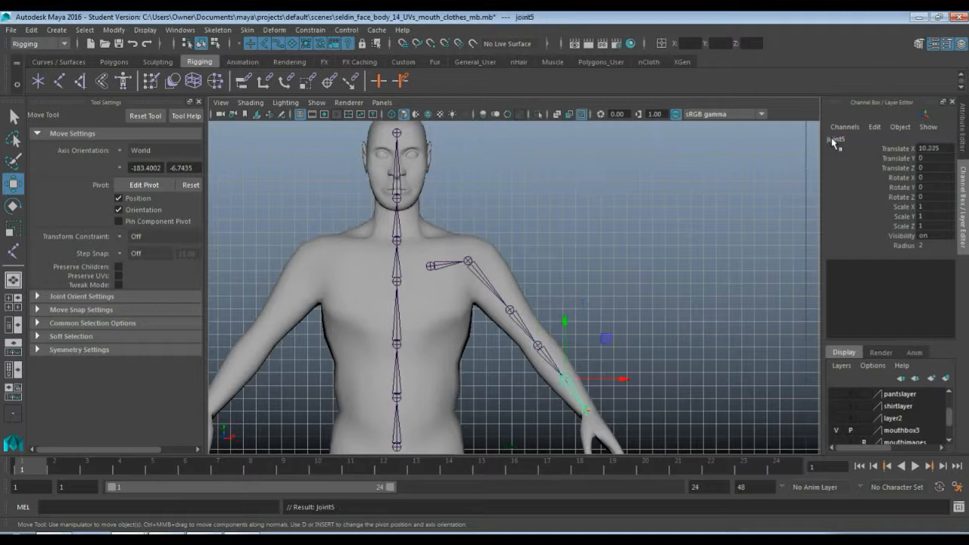
Rename the selected joint in the middle of the left forearm as L_forearm_twist
left_click(834, 141)
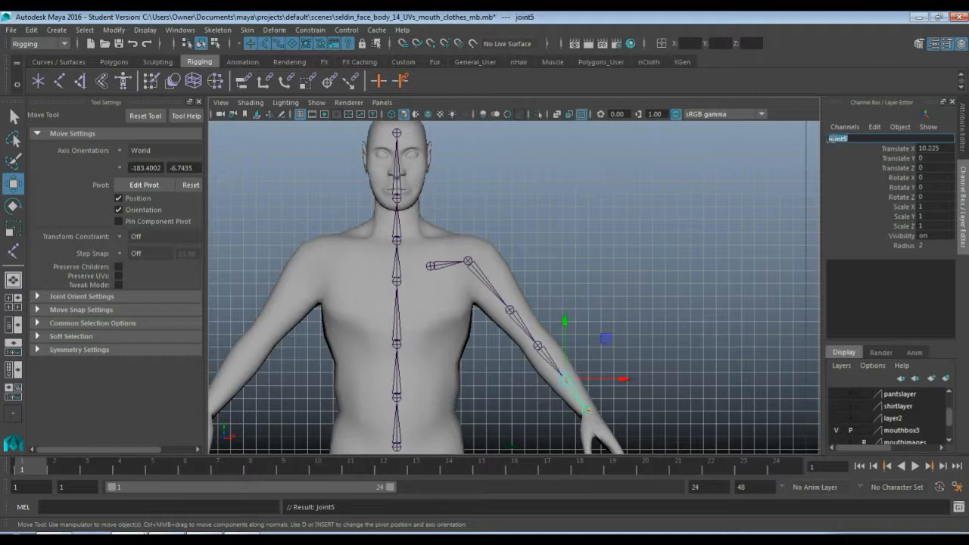
type("L_forearm_twis")
key("Return")
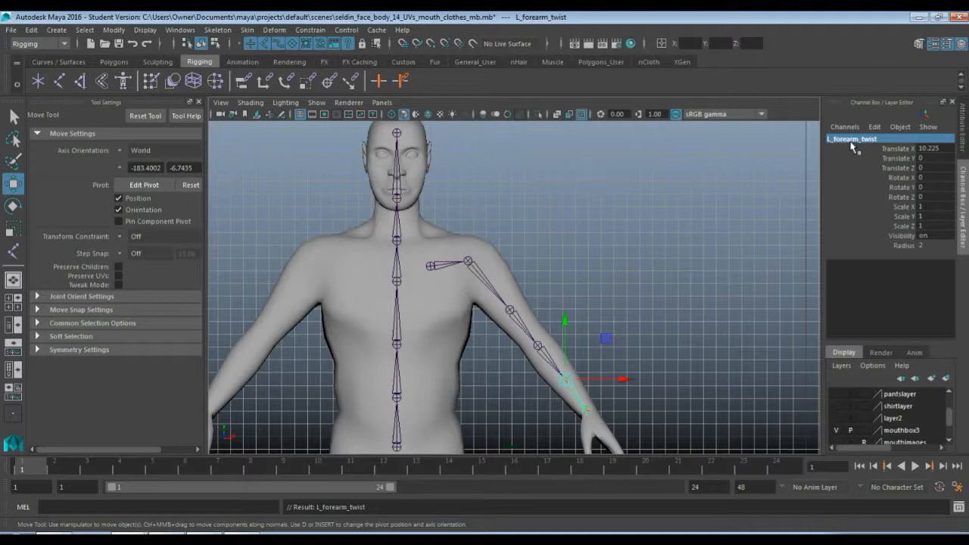
Select the last joint of the left arm chain, rename it as L_wrist and clear the selection
key("Down")
double_click(847, 140)
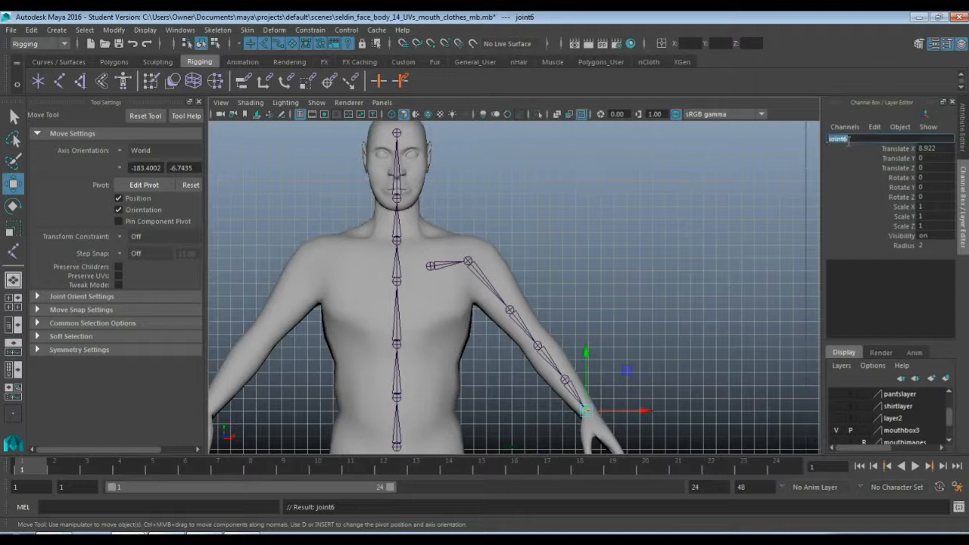
type("L_wrist")
key("Return")
left_click(648, 253)
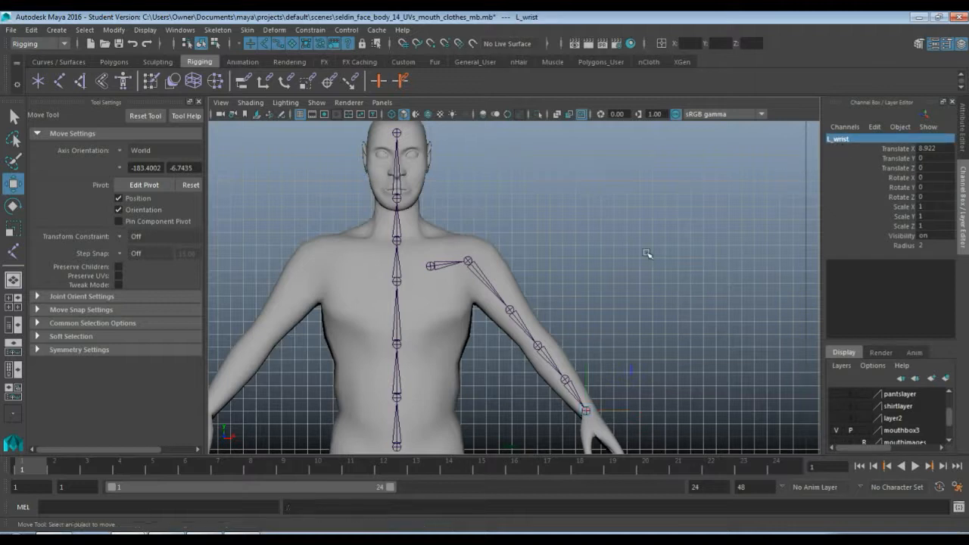
Select the L_clavicle joint and turn on X-Ray Joints display in the top view
left_click(429, 267)
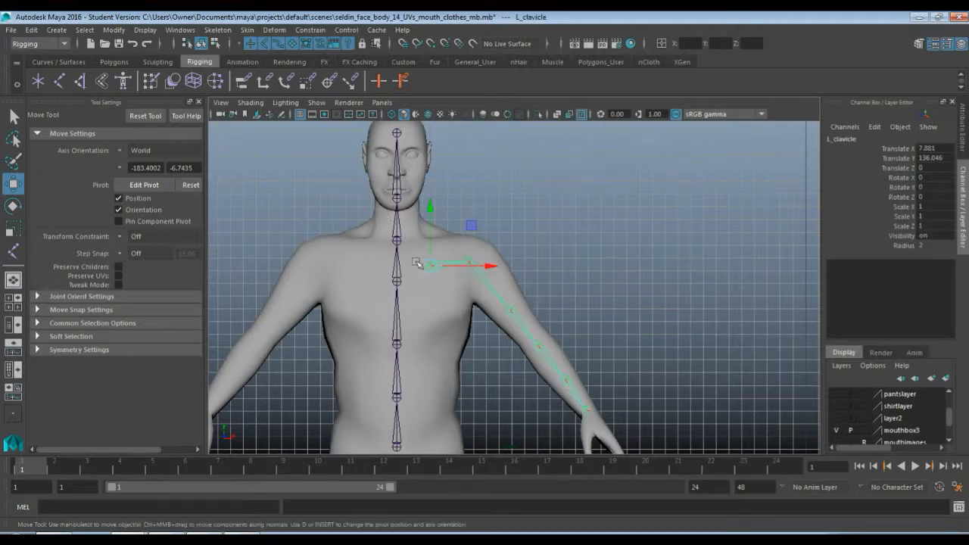
key("space")
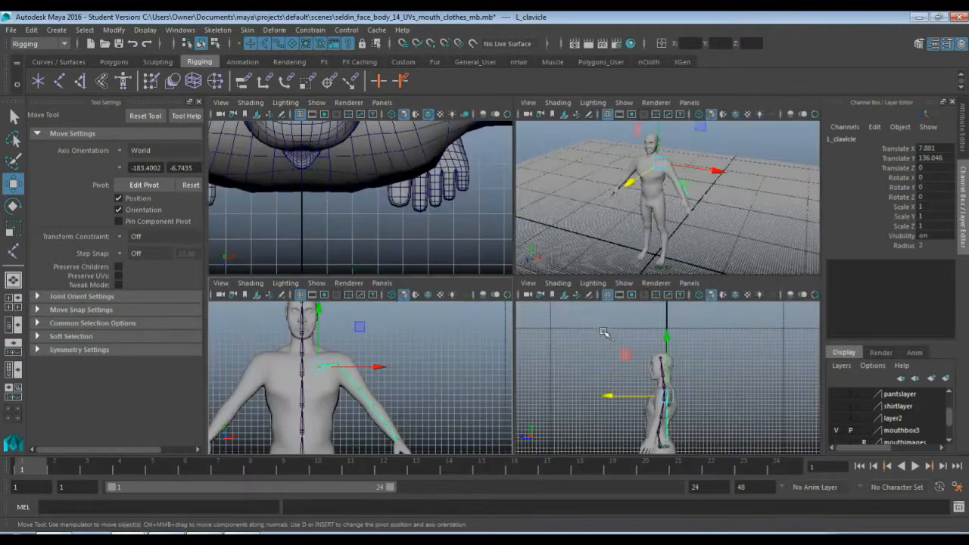
key("space")
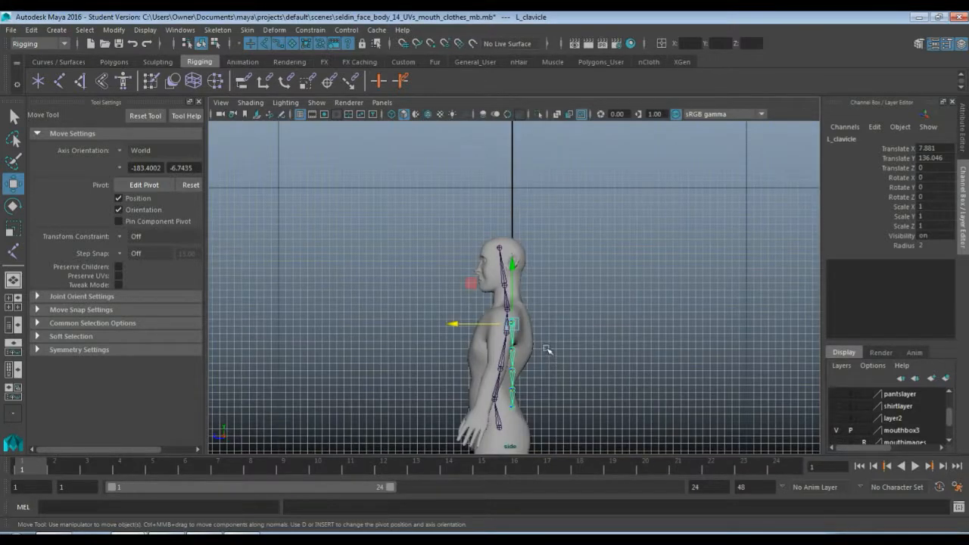
middle_click_drag(554, 389, 560, 338, "alt")
scroll(560, 339, "up", 3)
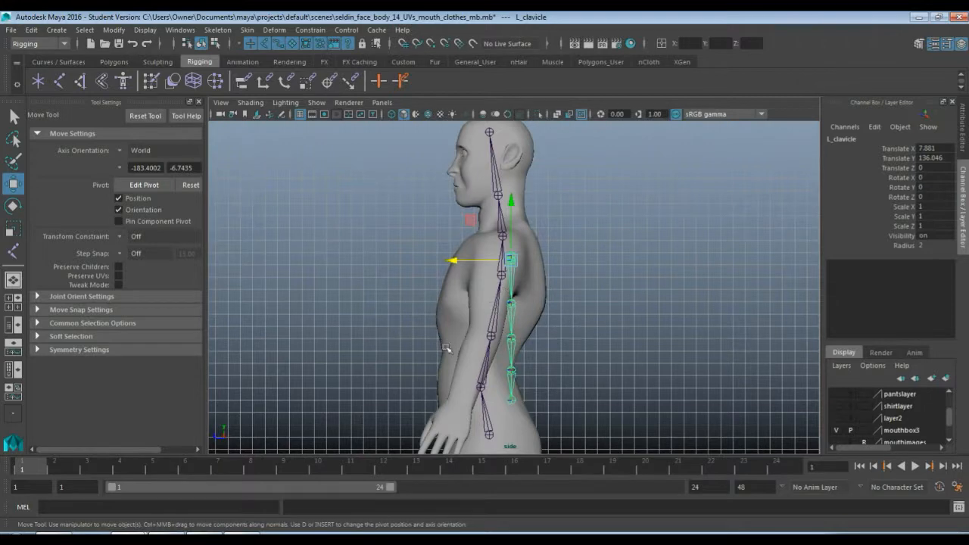
key("space")
key("space")
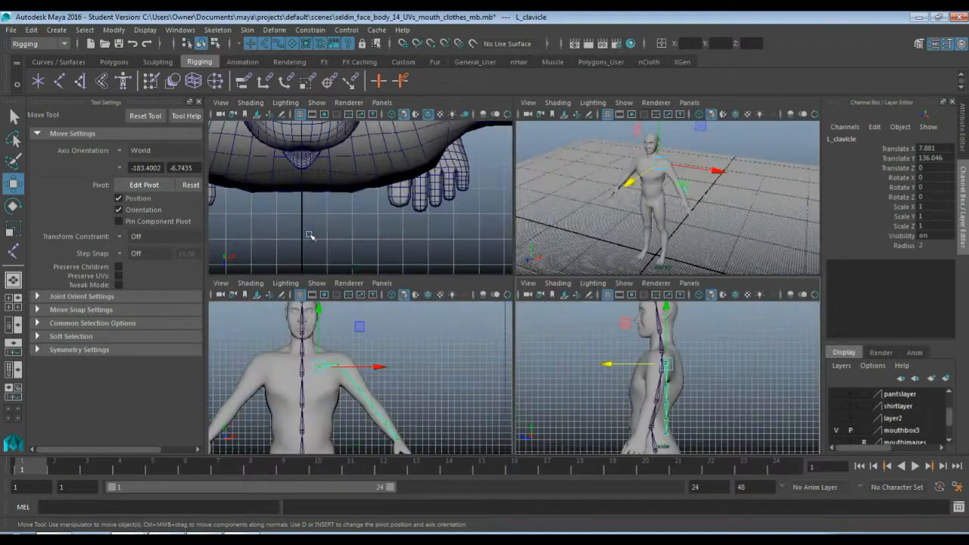
key("space")
scroll(400, 255, "up", 2)
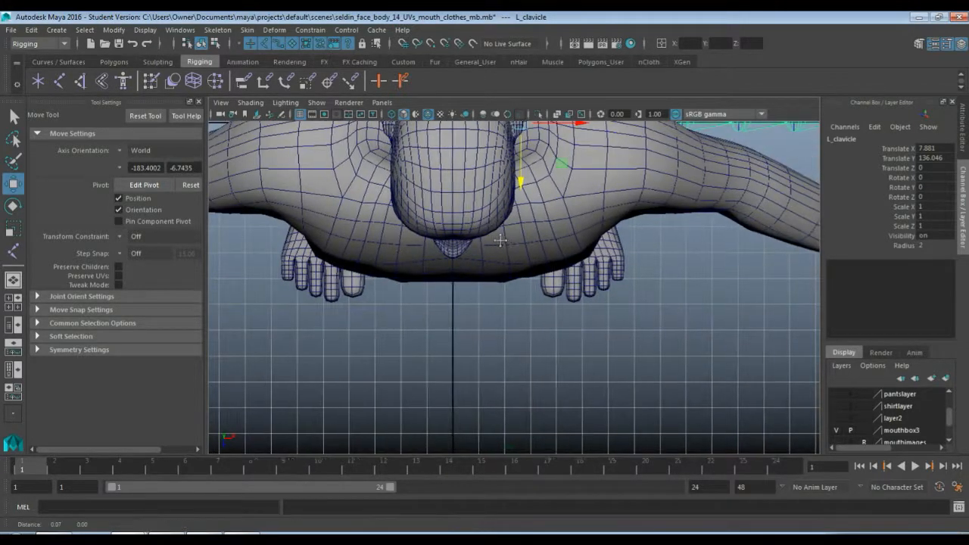
scroll(348, 340, "up", 3)
middle_click_drag(348, 340, 349, 356, "alt")
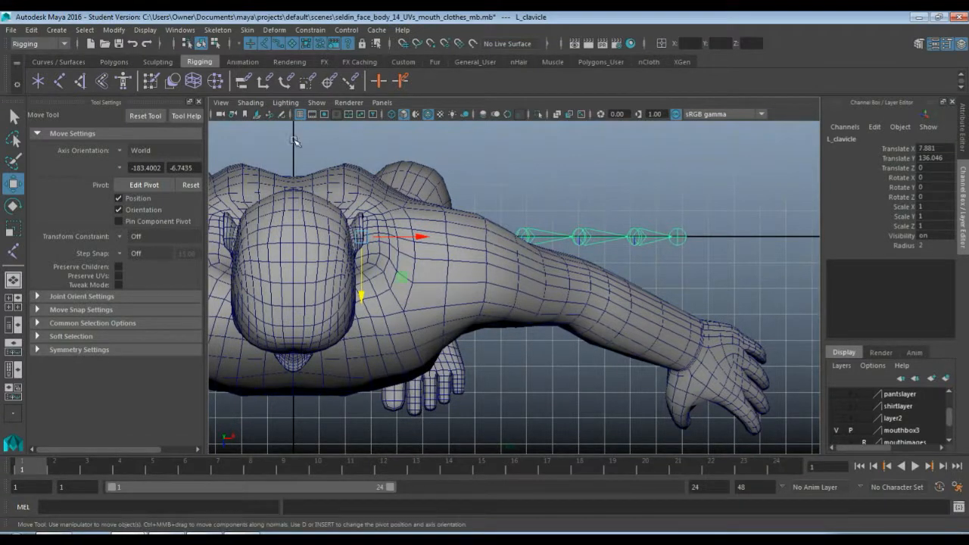
left_click(251, 102)
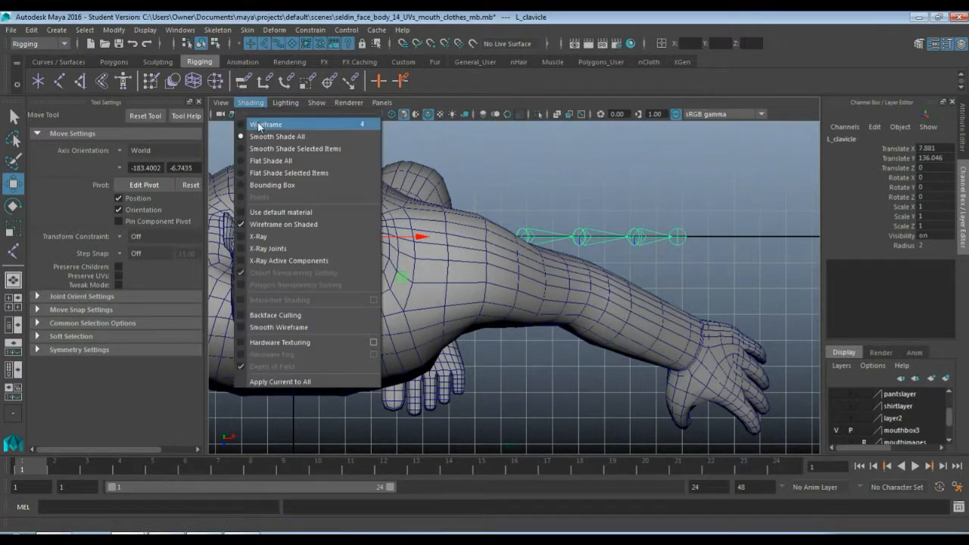
left_click(269, 249)
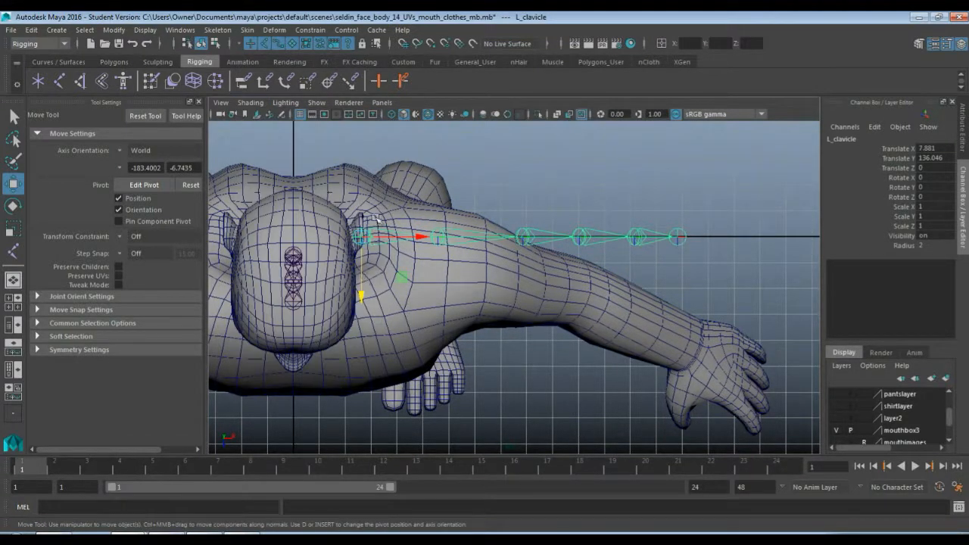
Move the left arm chain forward from L_clavicle to a Translate Z of about 3.37
left_click(361, 297)
left_click_drag(362, 296, 364, 326)
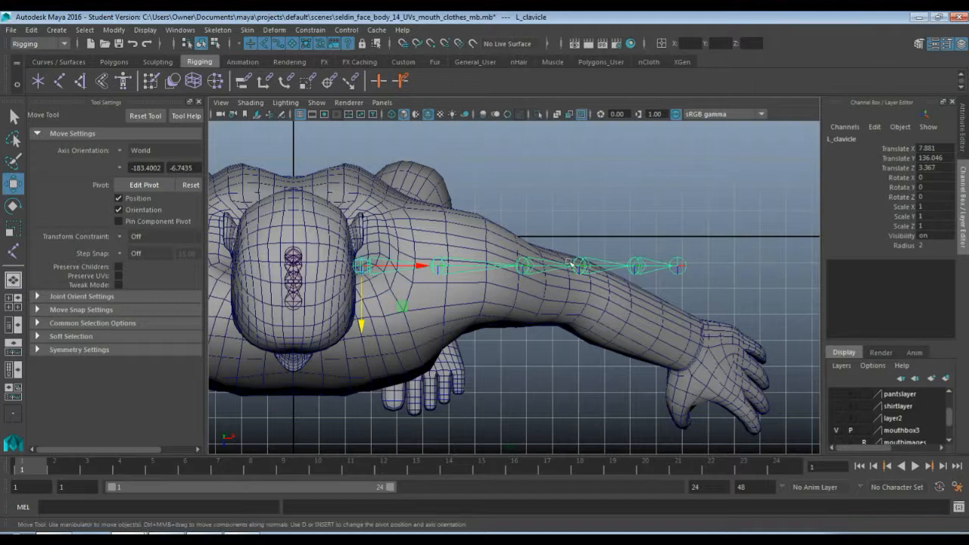
Try to align the arm chain by rotating L_shoulder about -9.87 in Y, and reset its Rotate Y to 0
left_click(443, 271)
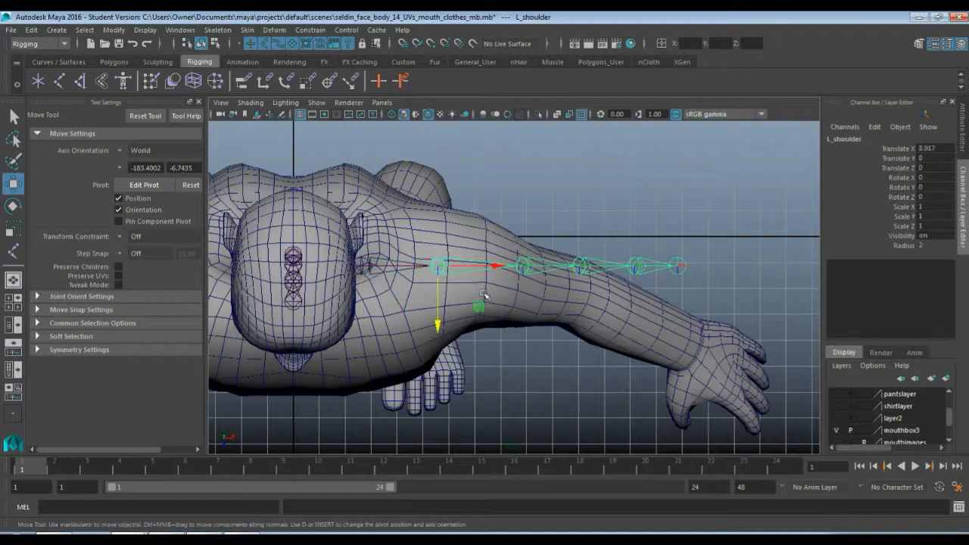
key("e")
left_click_drag(422, 308, 414, 303)
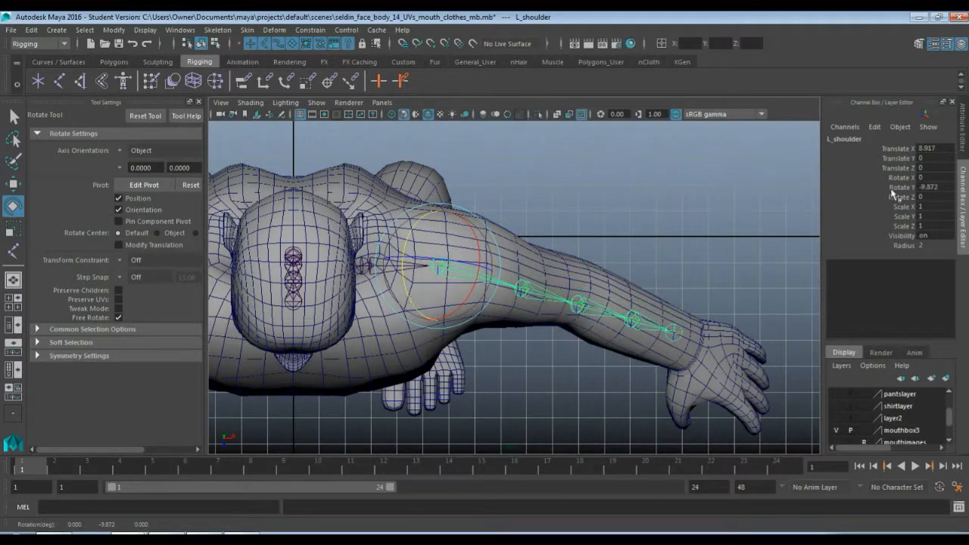
left_click(931, 187)
type("0")
key("Return")
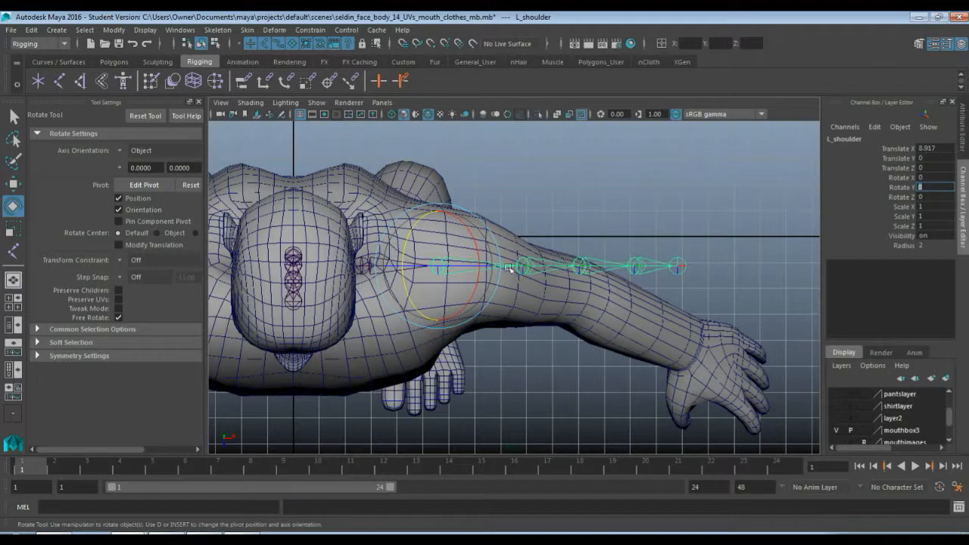
Move L_upperArm_twist and L_elbow forward inside the arm in the top view, with L_elbow at about 1.47 in Translate Z
left_click(523, 265)
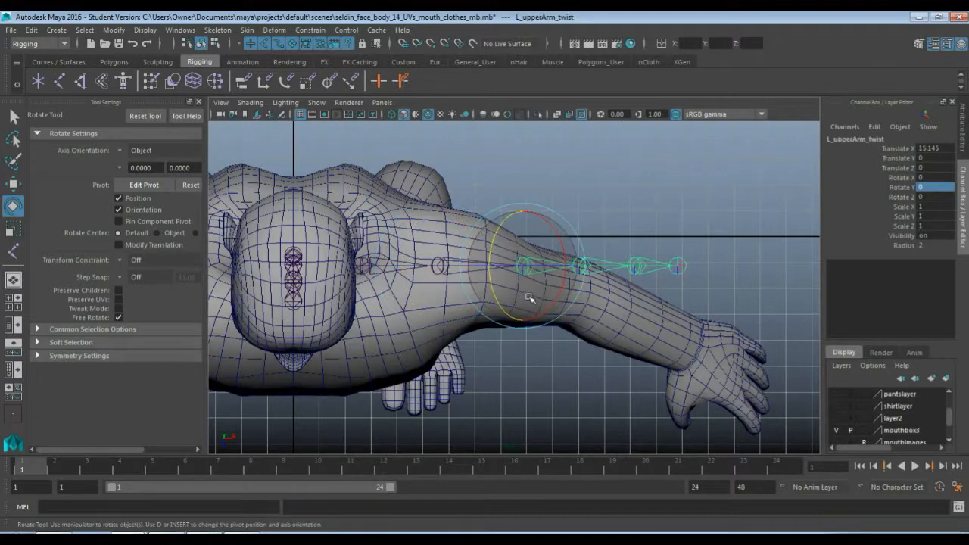
key("w")
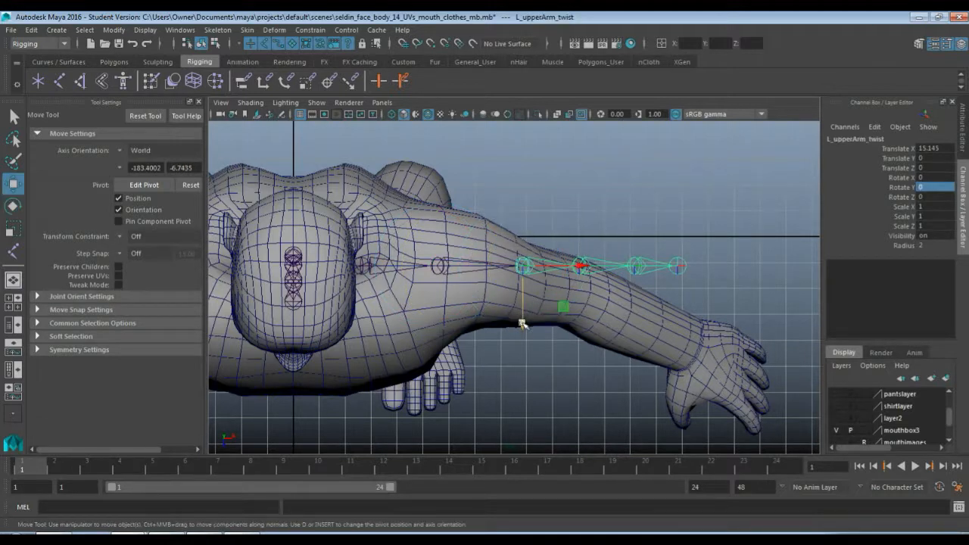
left_click_drag(524, 324, 581, 347)
left_click(580, 280)
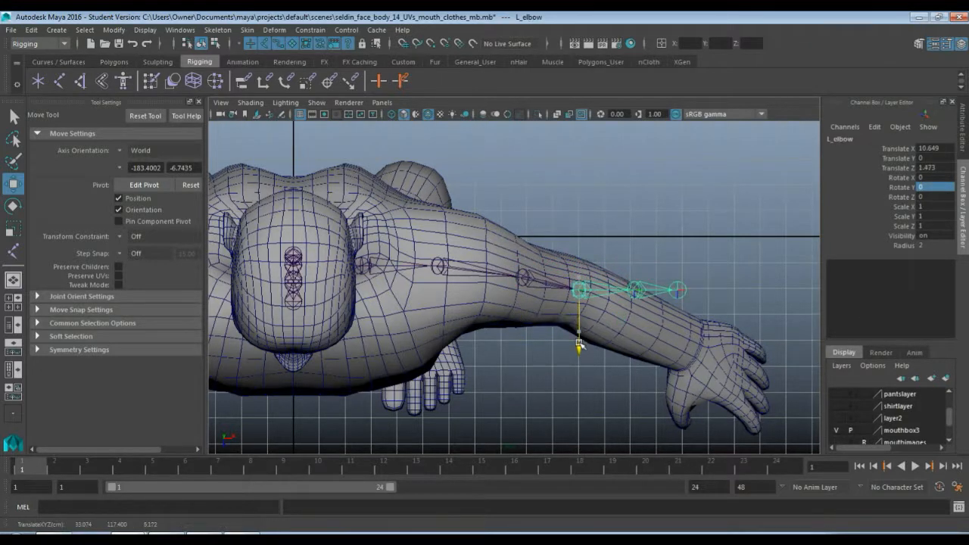
Move L_forearm_twist and L_wrist forward inside the forearm, each to a Translate Z of about 2.53
left_click(637, 292)
left_click_drag(637, 347, 639, 368)
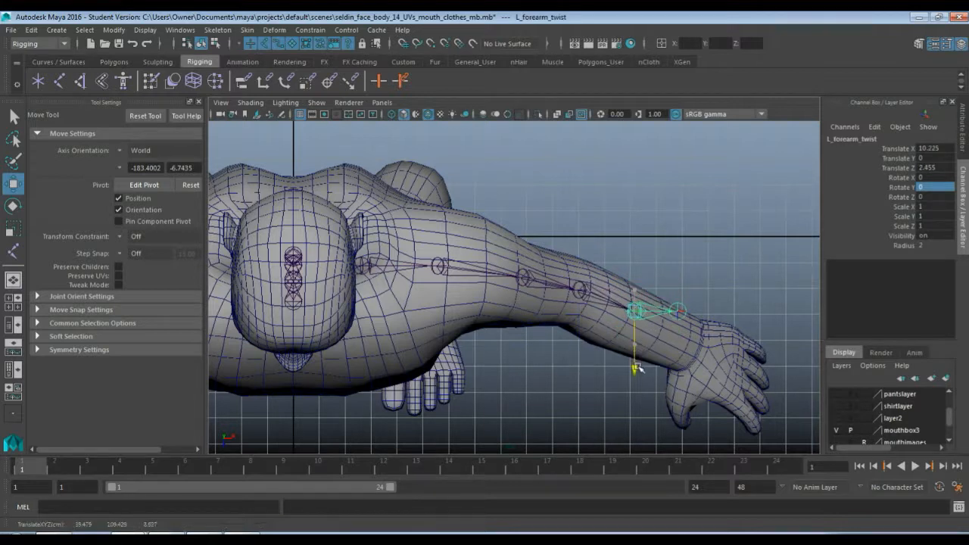
left_click(680, 313)
left_click(675, 367)
left_click(682, 317)
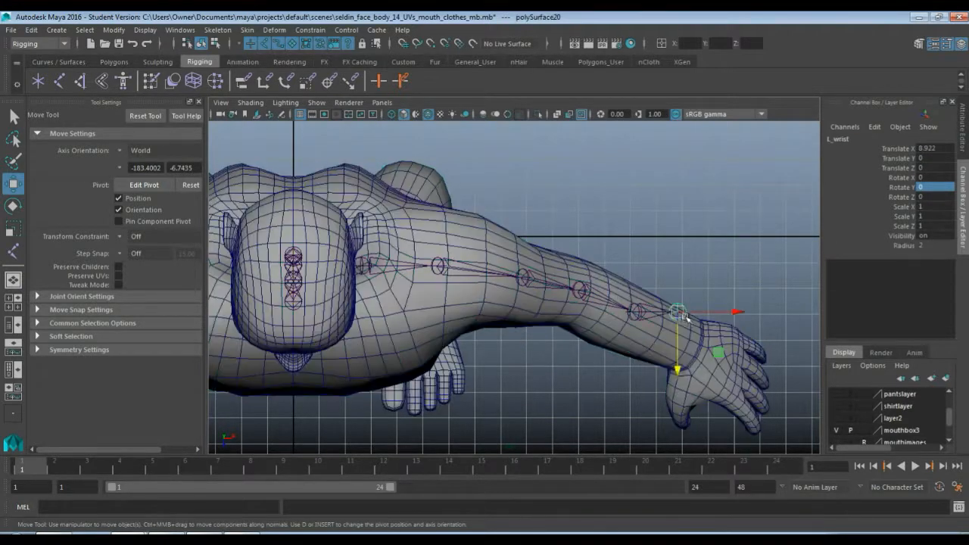
left_click_drag(677, 371, 678, 392)
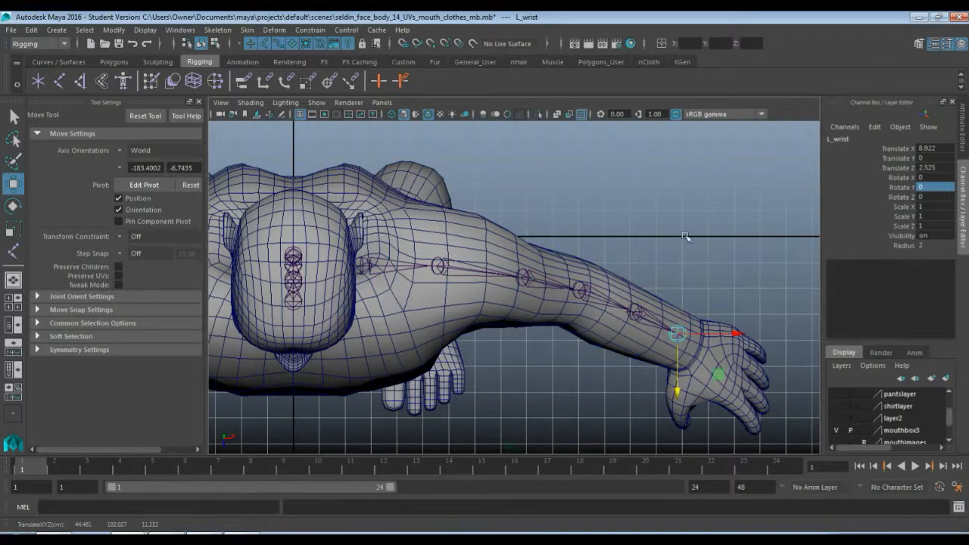
Turn on X-Ray Joints display in the perspective view
key("space")
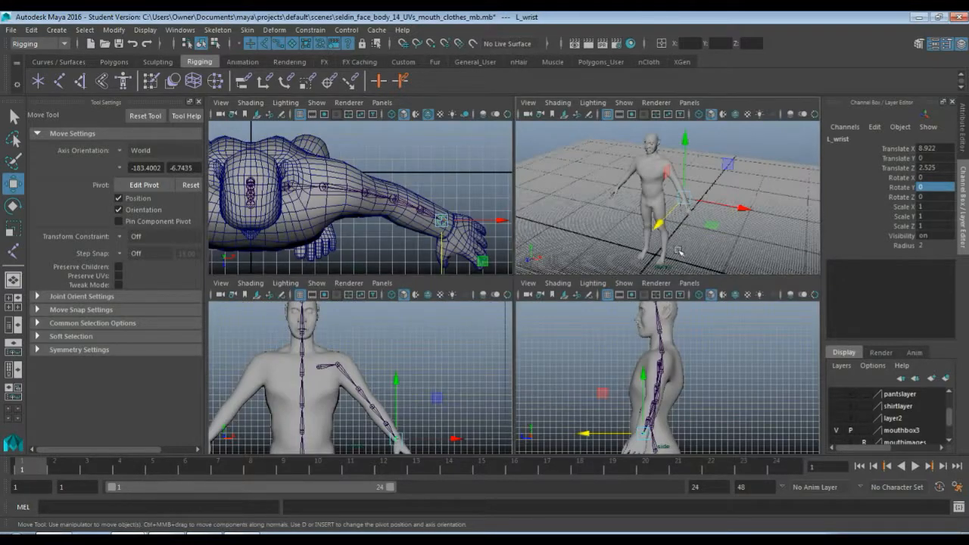
key("space")
scroll(530, 288, "up", 3)
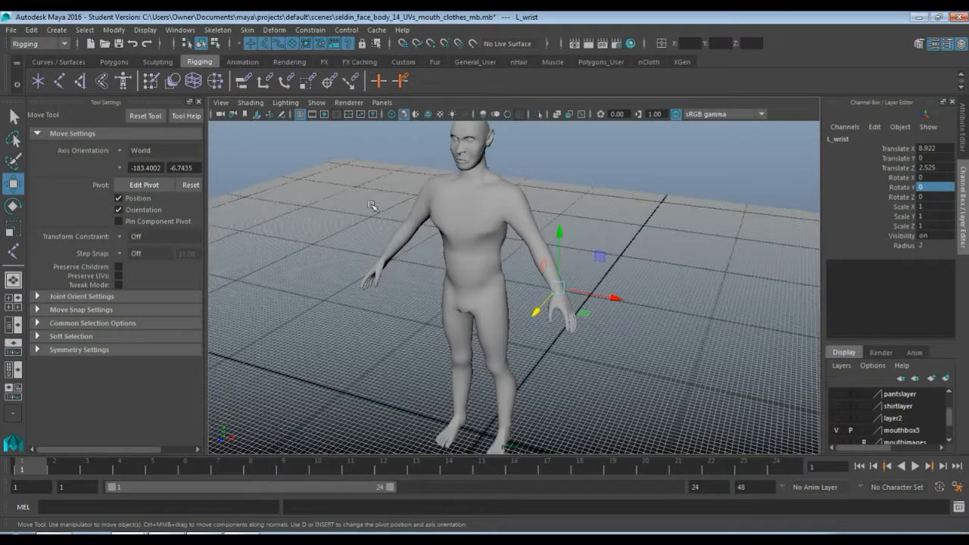
left_click(251, 102)
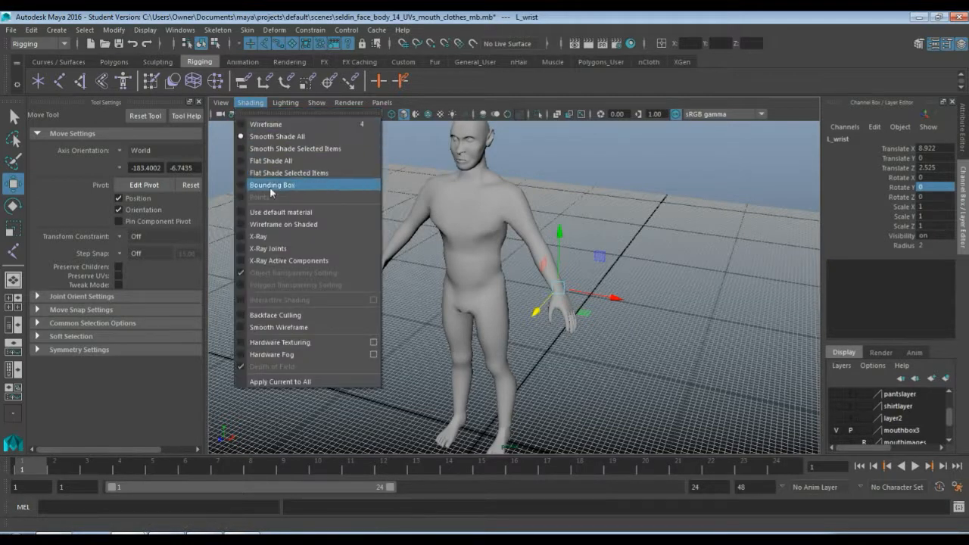
left_click(284, 248)
scroll(506, 334, "up", 4)
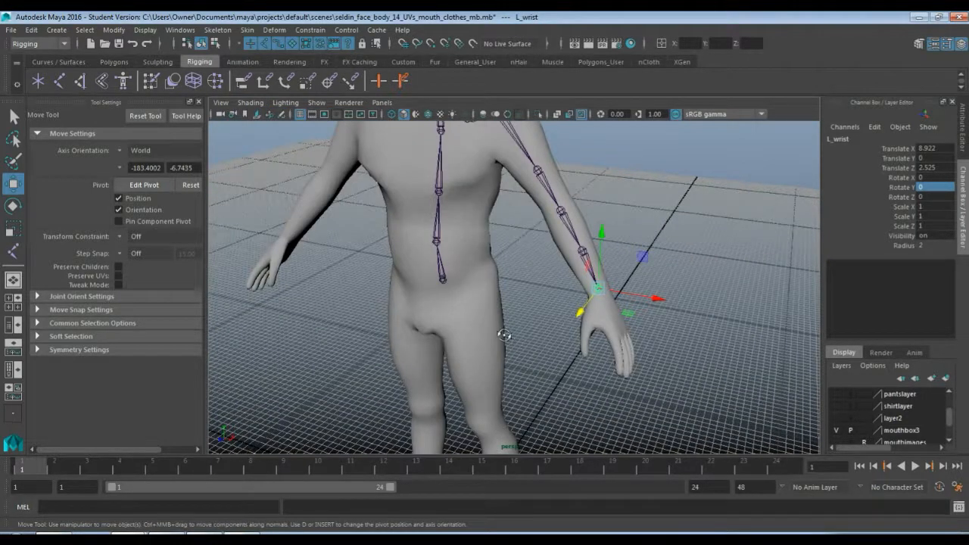
Move L_forearm_twist further forward in the perspective view to a Translate Z of about 3.29, centring it in the forearm
left_click_drag(505, 335, 452, 321, "alt")
scroll(452, 288, "up", 2)
left_click_drag(452, 288, 552, 322, "alt")
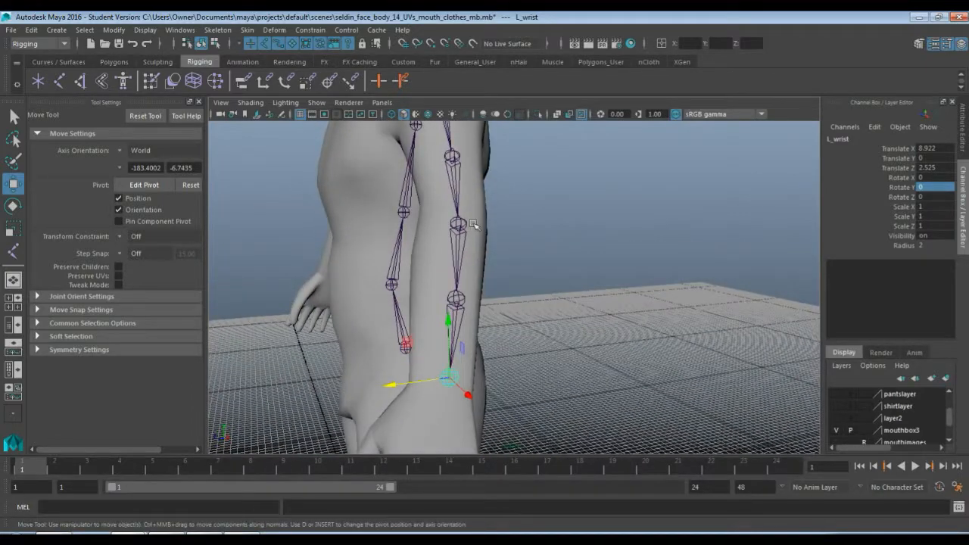
left_click(457, 298)
left_click_drag(457, 297, 553, 307, "alt")
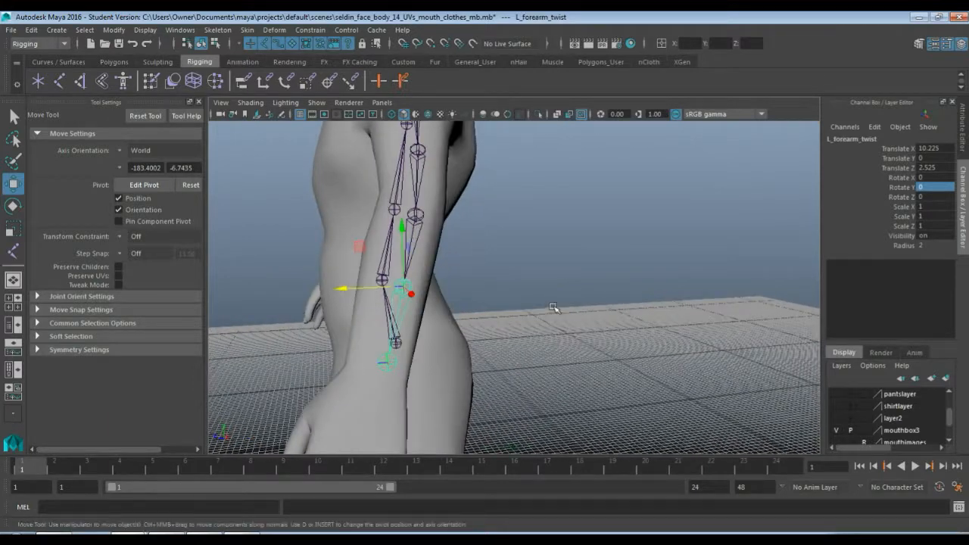
left_click_drag(351, 291, 494, 286)
middle_click_drag(490, 298, 493, 255, "alt")
scroll(522, 225, "down", 2)
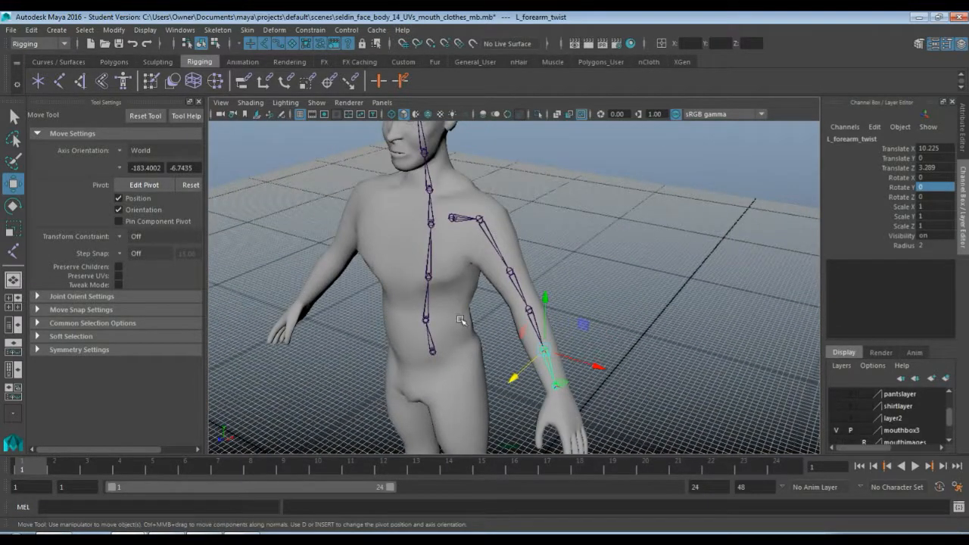
left_click_drag(460, 319, 479, 316, "alt")
Draw a five-joint left leg chain in the front view through the hip, mid-thigh, knee, mid-shin and ankle
key("space")
key("space")
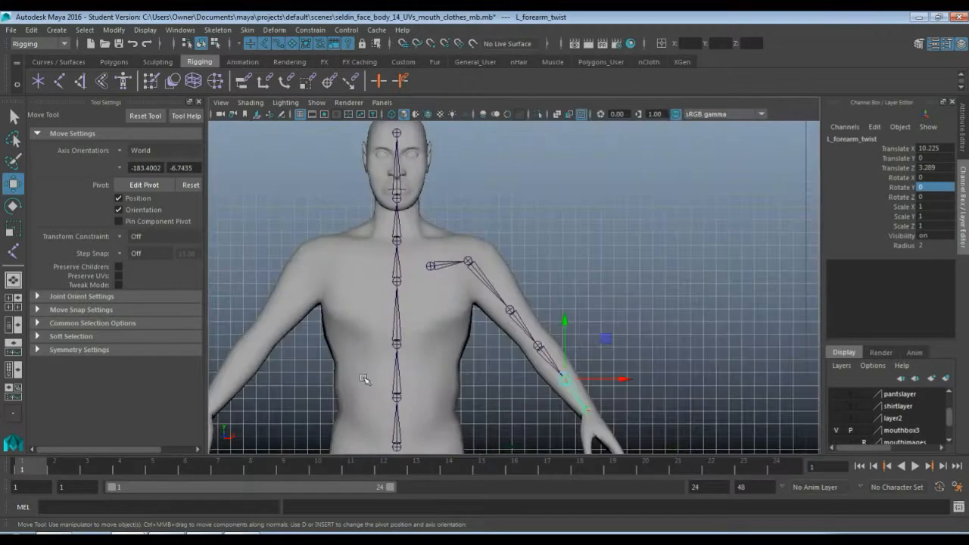
middle_click_drag(452, 386, 469, 260, "alt")
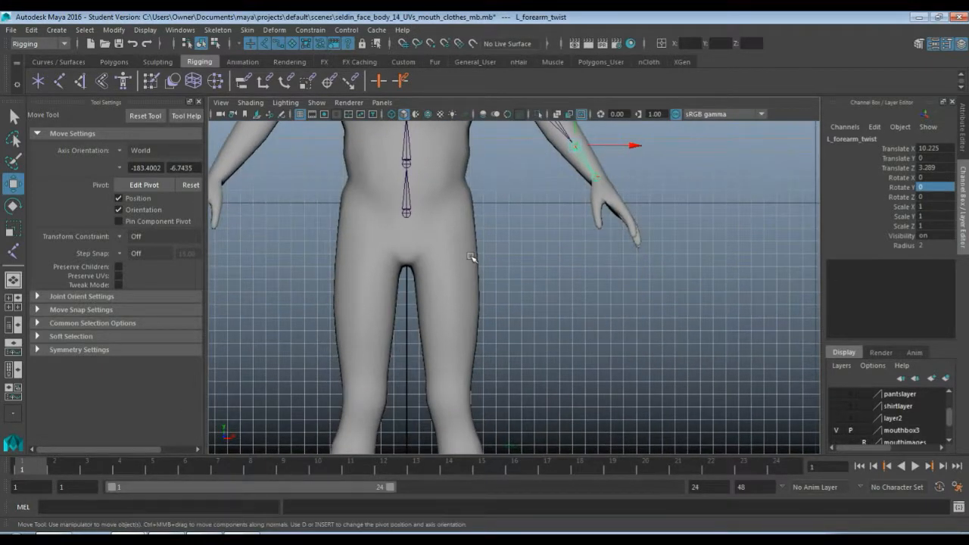
key("y")
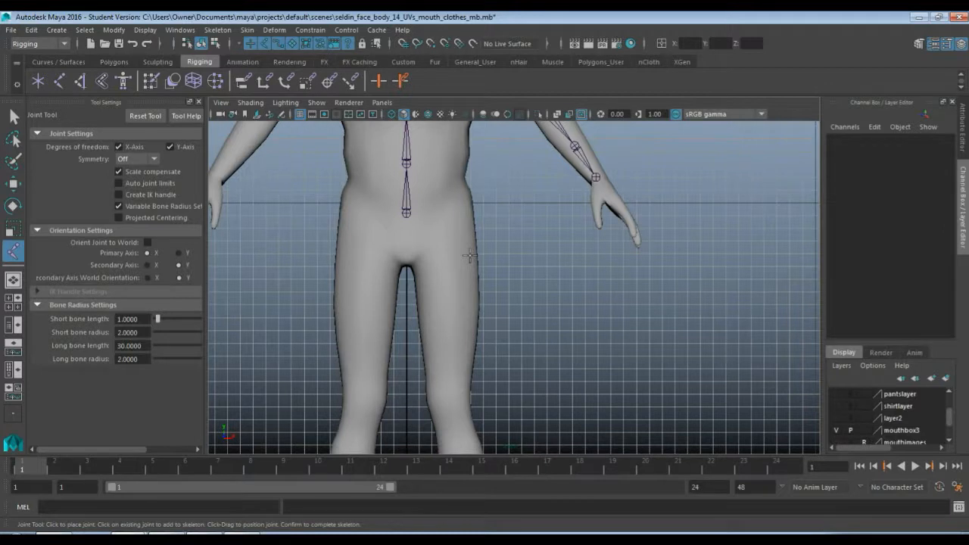
left_click(437, 221)
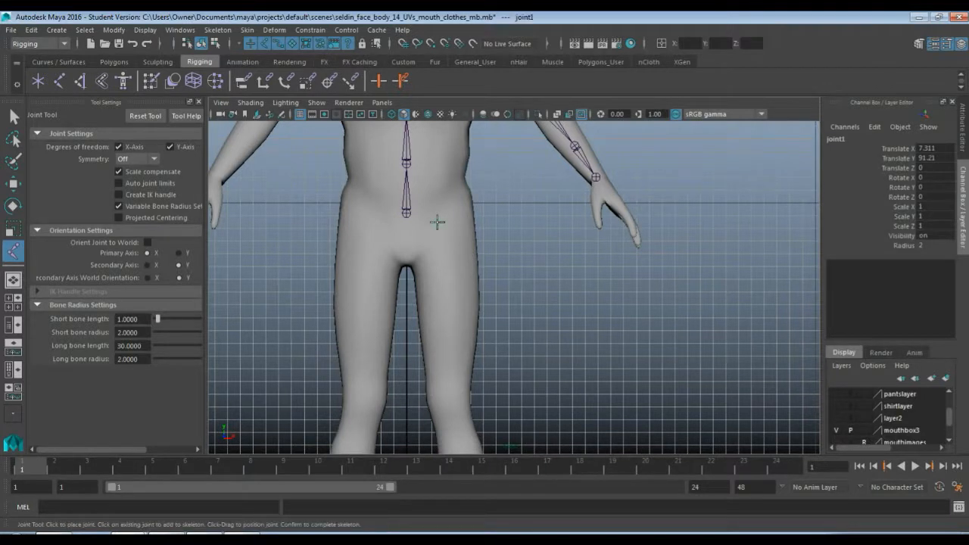
left_click(448, 307)
left_click(449, 395)
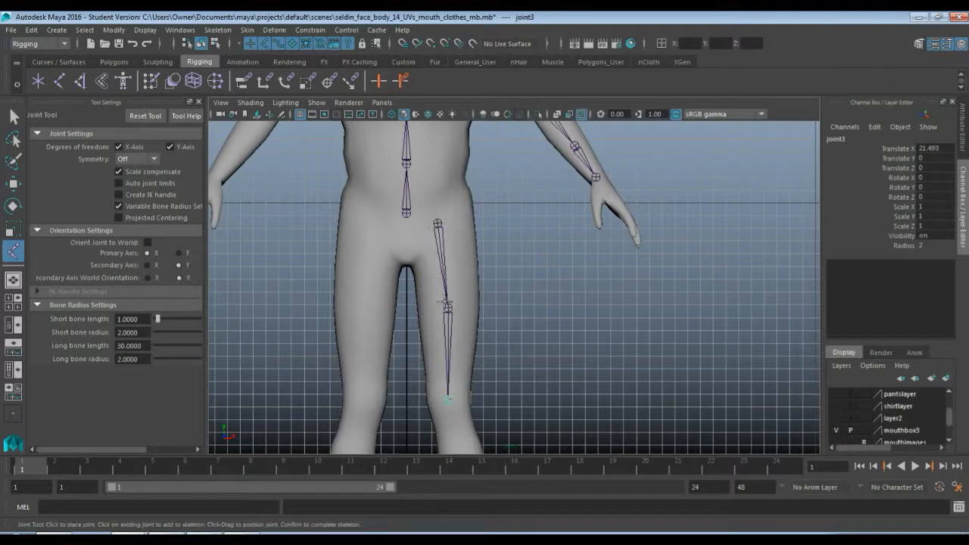
middle_click_drag(528, 358, 478, 194, "alt")
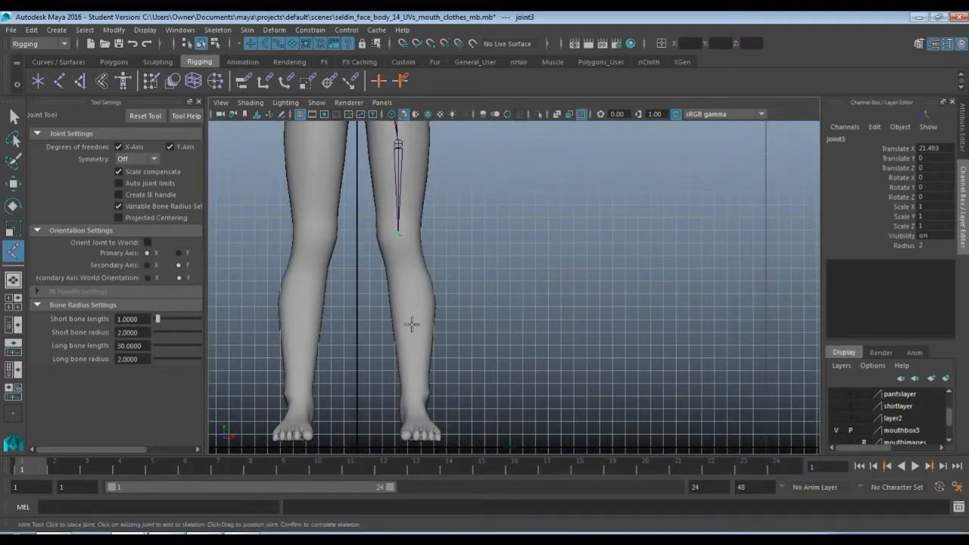
left_click(413, 333)
left_click(415, 399)
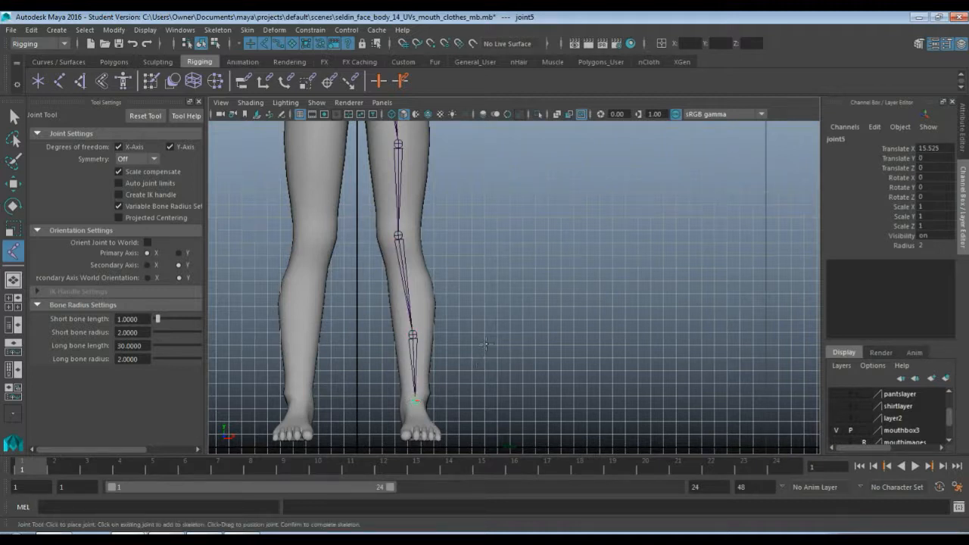
Extend the leg chain in the side view with a joint at the ball of the foot and one at the toe tip
key("space")
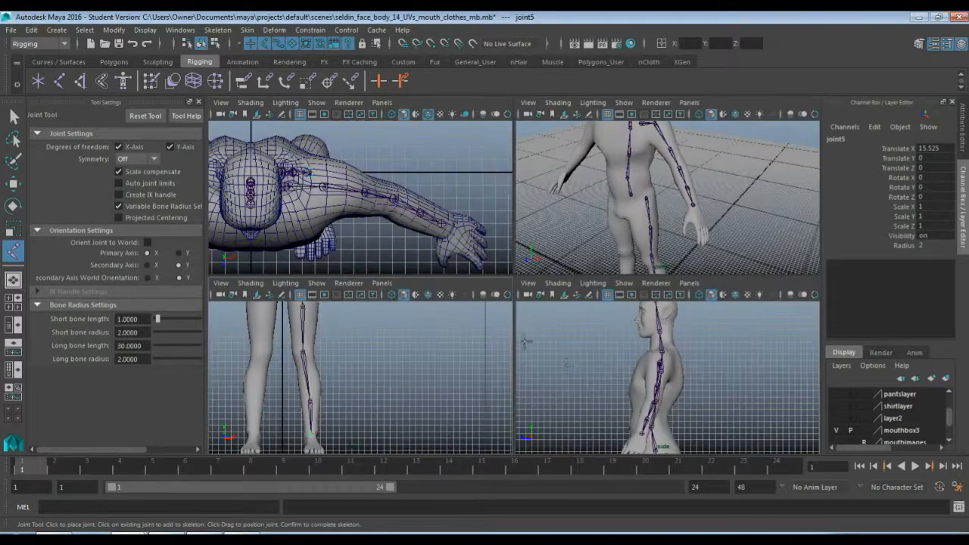
key("space")
middle_click_drag(475, 397, 512, 219, "alt")
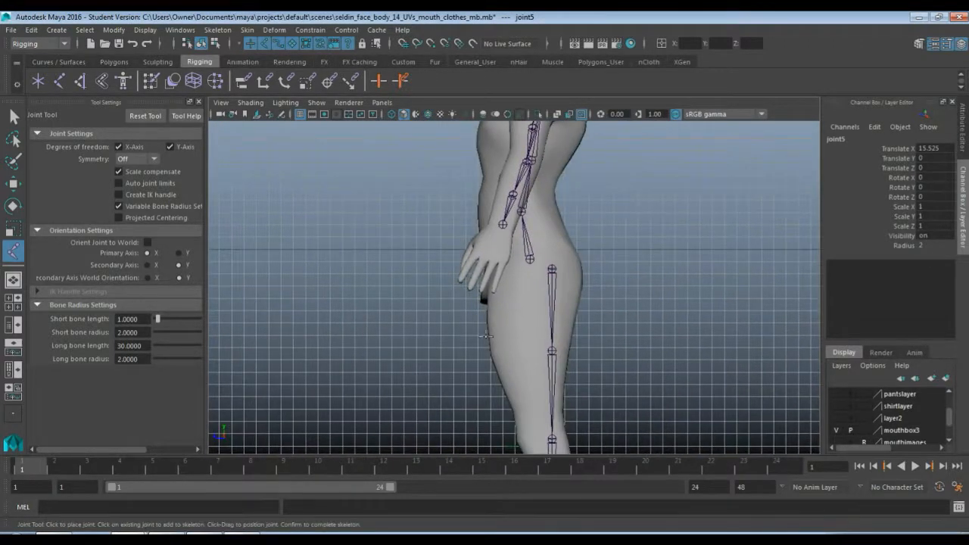
middle_click_drag(491, 425, 495, 326, "alt")
scroll(497, 326, "up", 5)
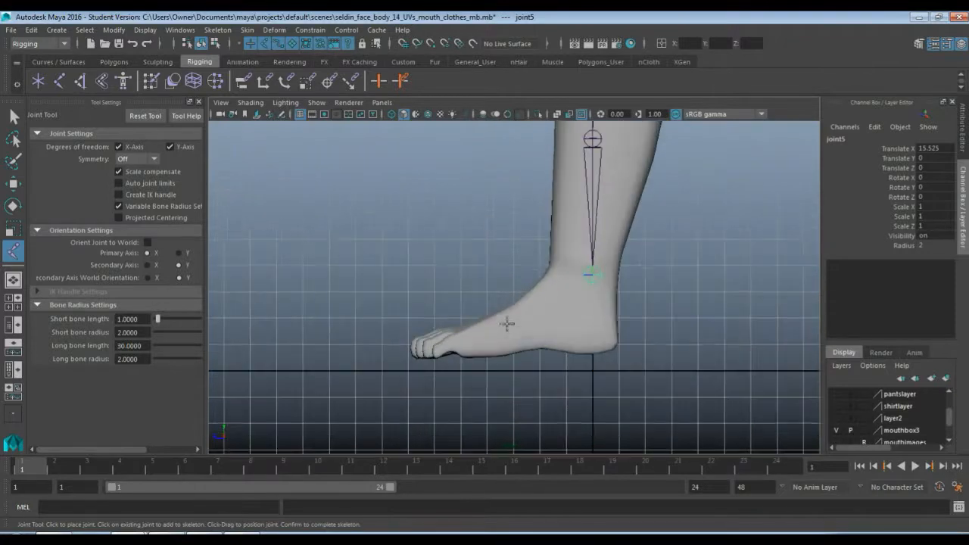
left_click(478, 354)
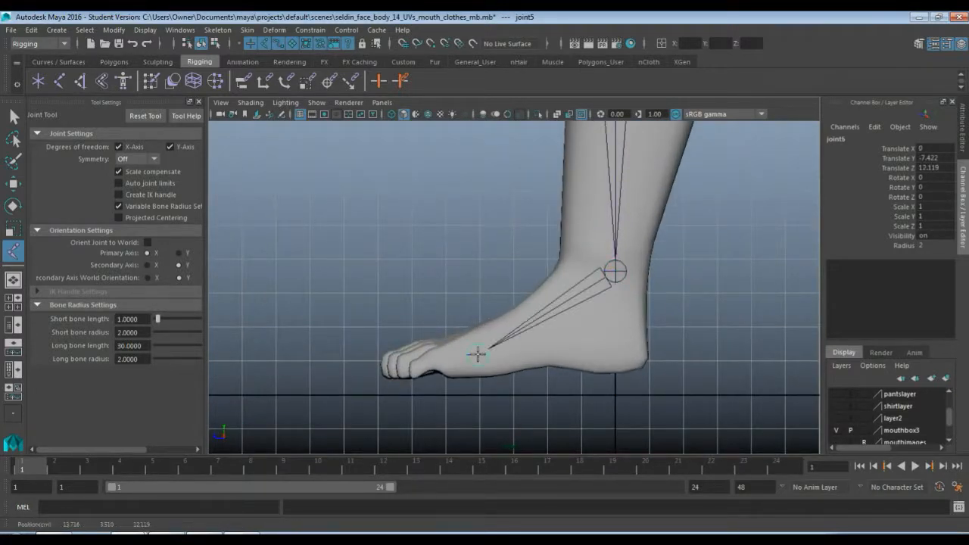
key("Return")
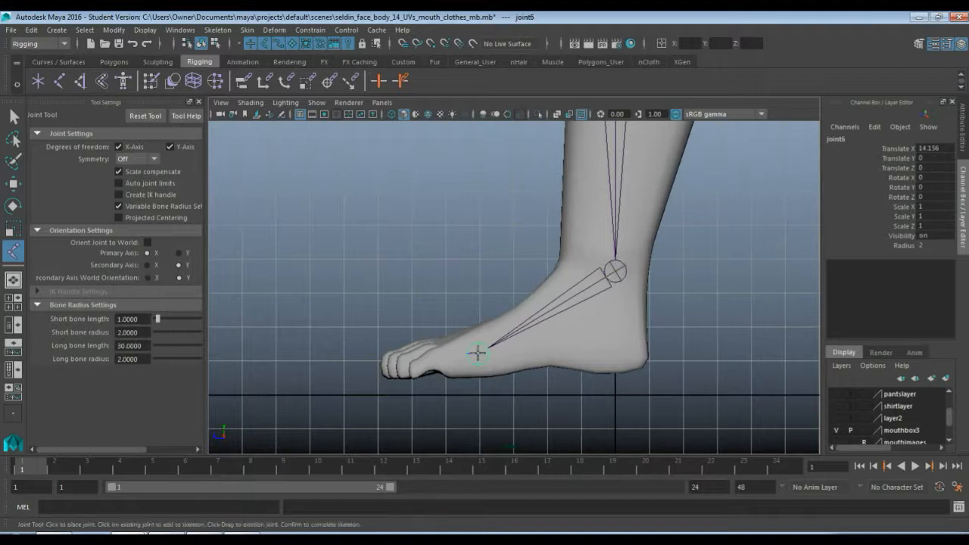
left_click(378, 364)
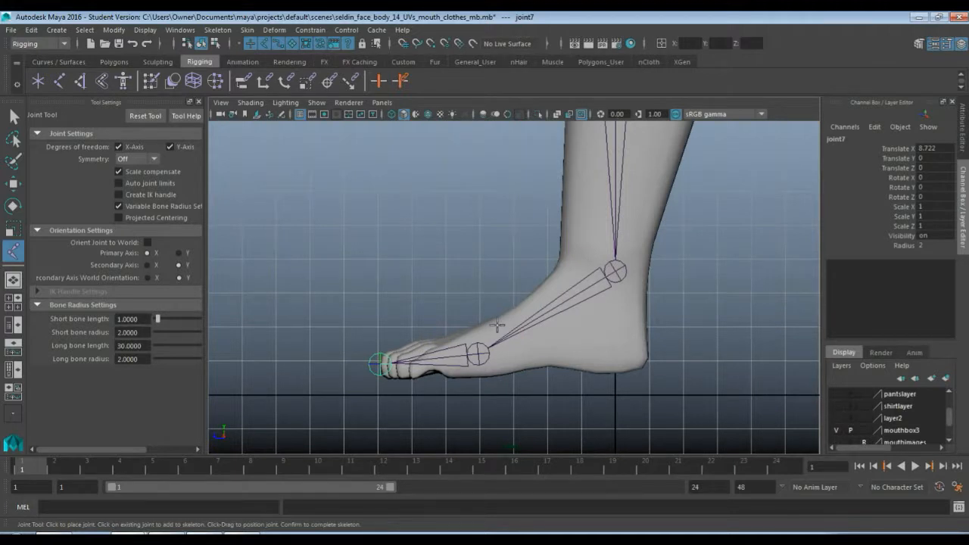
key("q")
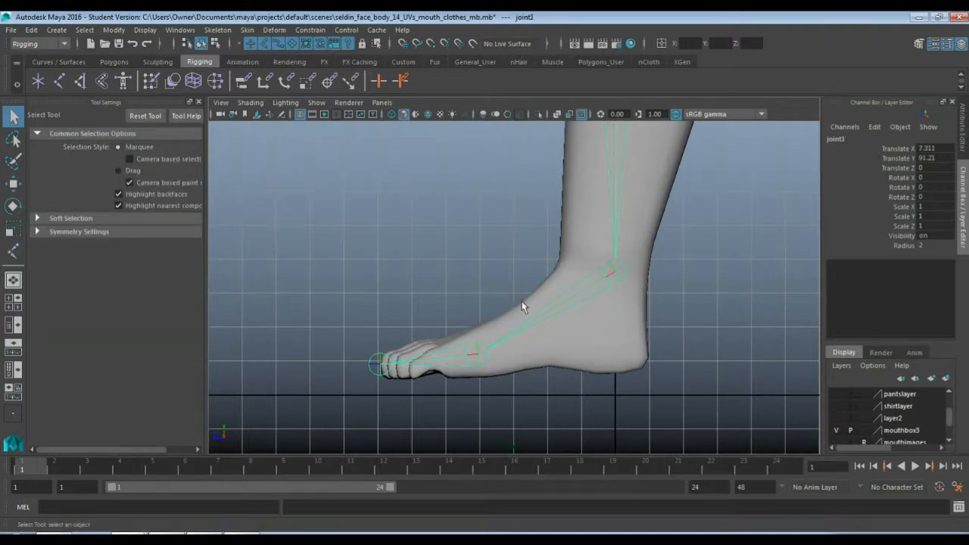
Reposition only the ankle joint to a Translate Z of about 1.02 and the mid-shin joint to about -1.33, leaving their children in place
scroll(529, 310, "down", 2)
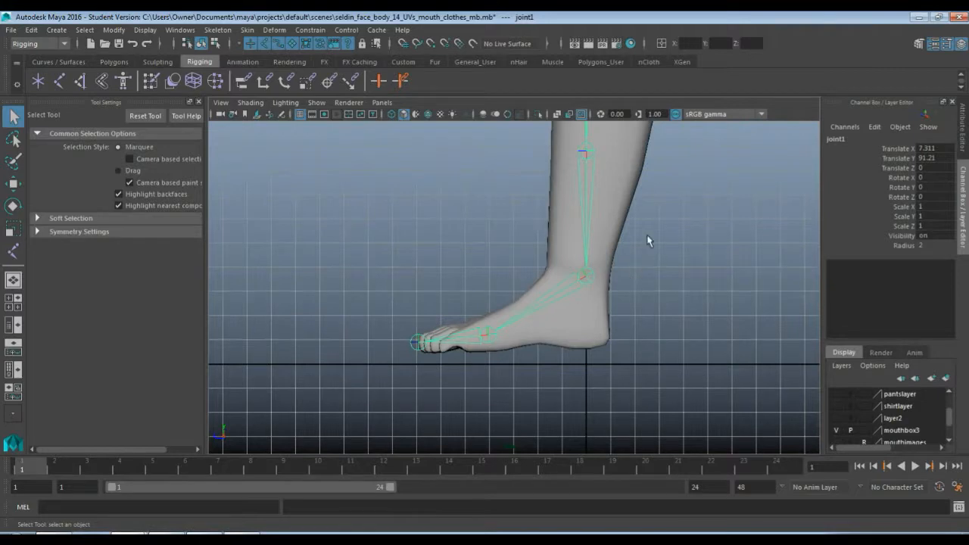
middle_click_drag(649, 237, 572, 296, "alt")
scroll(569, 295, "down", 6)
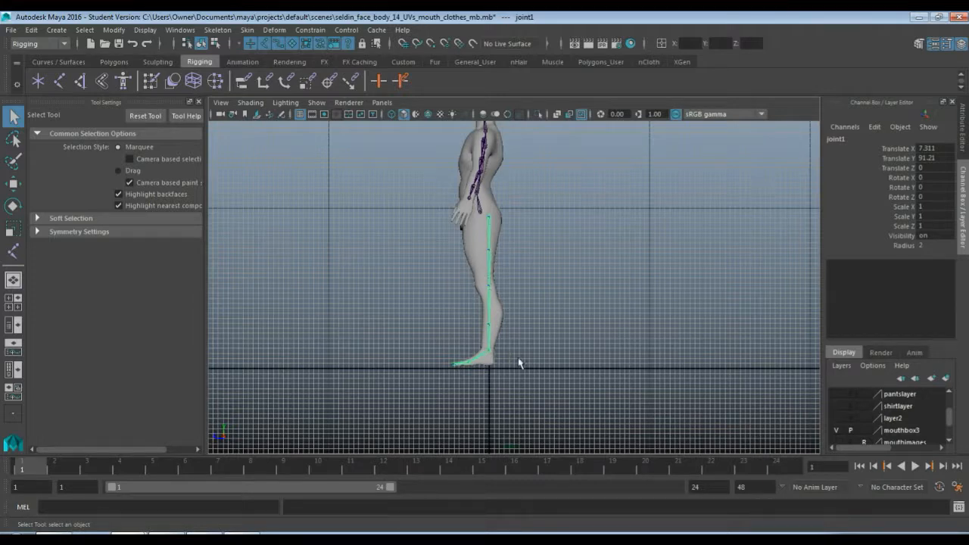
scroll(520, 363, "up", 6)
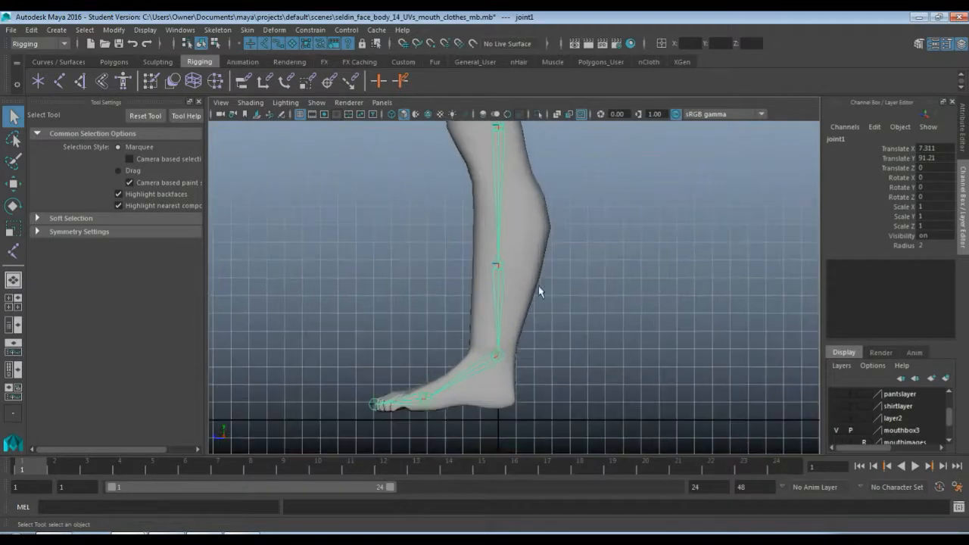
left_click(496, 356)
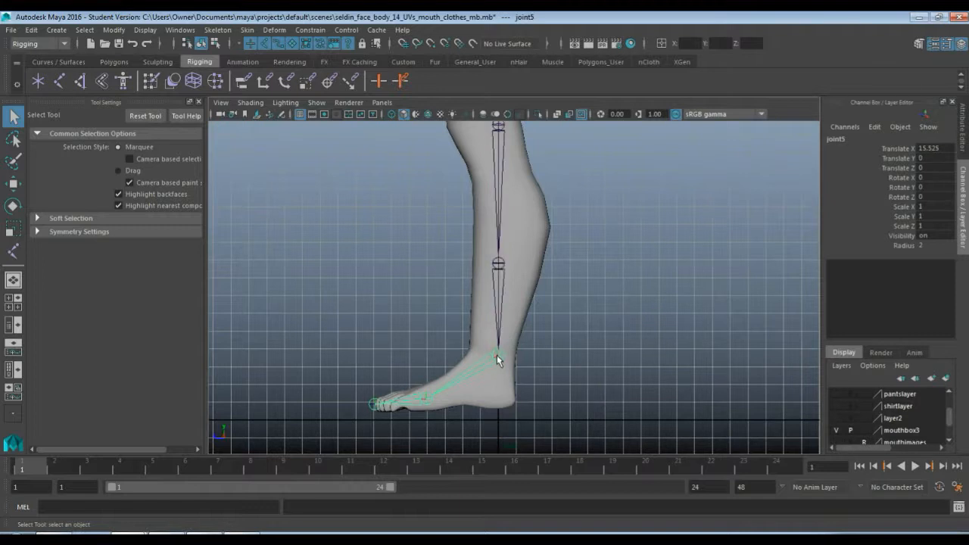
key("w")
key("d")
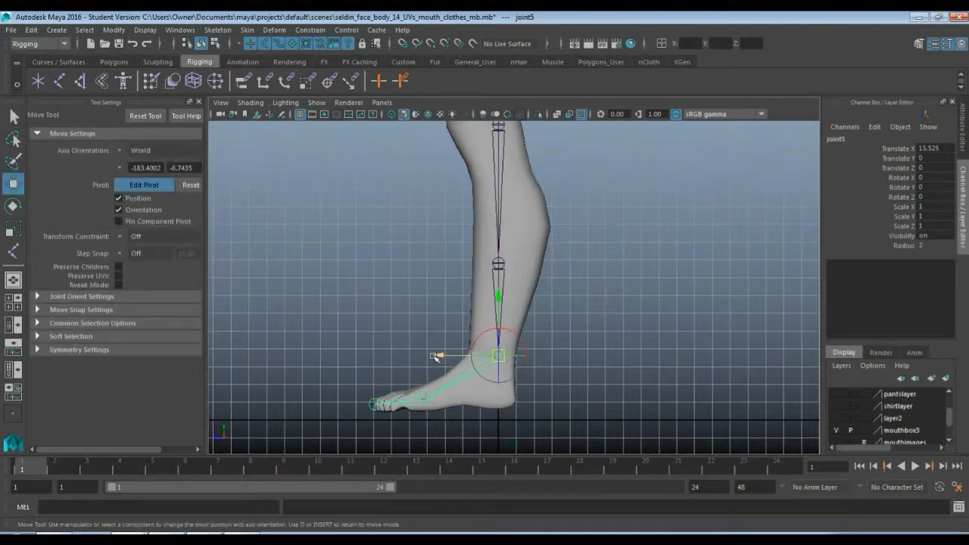
left_click_drag(437, 356, 432, 355)
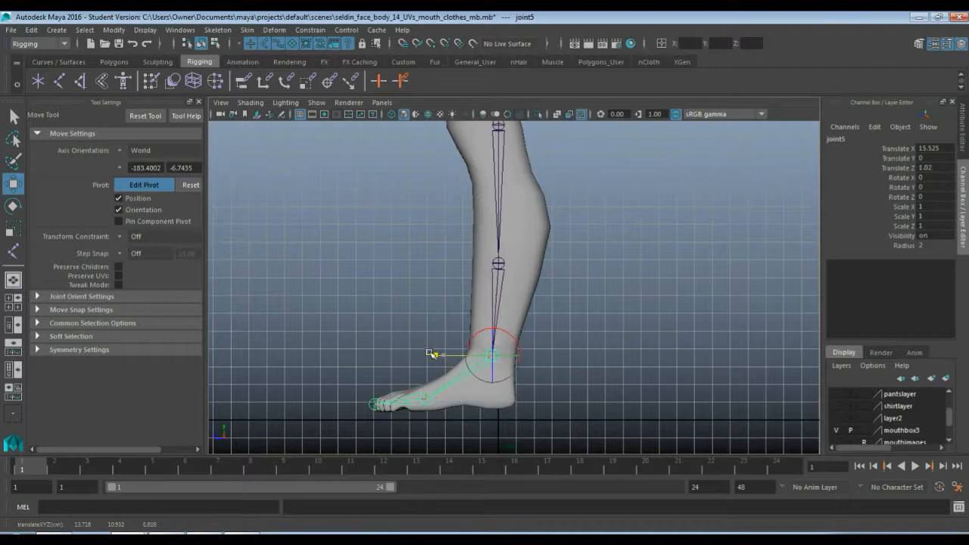
left_click(498, 264)
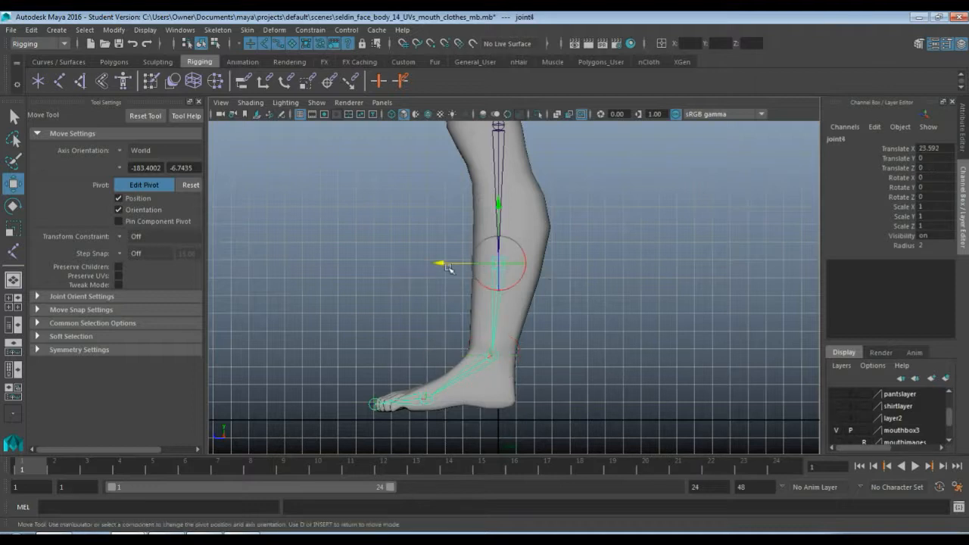
left_click_drag(446, 265, 453, 264)
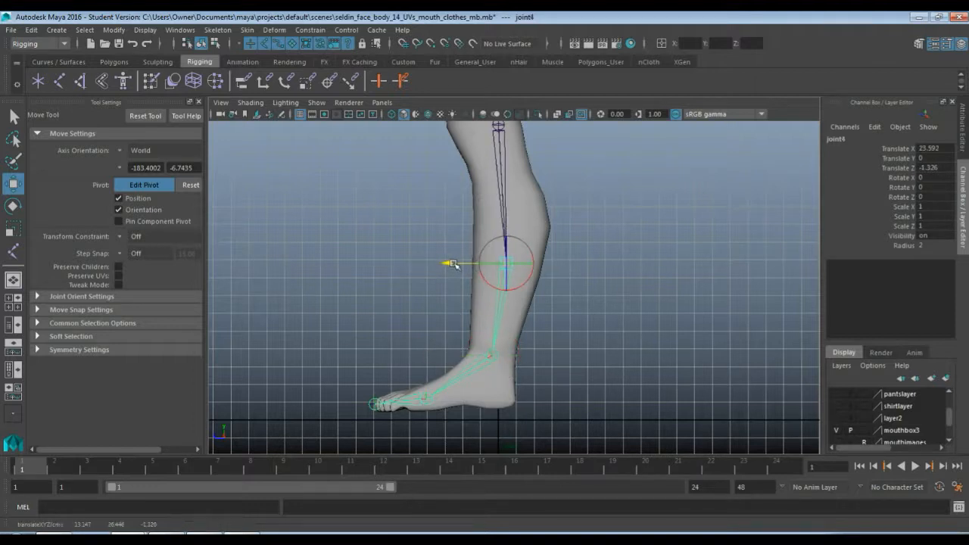
Move the knee joint forward to a Translate Z of about 2.65 and the mid-thigh joint to about 5.71, without moving their children
middle_click_drag(607, 183, 587, 314, "alt")
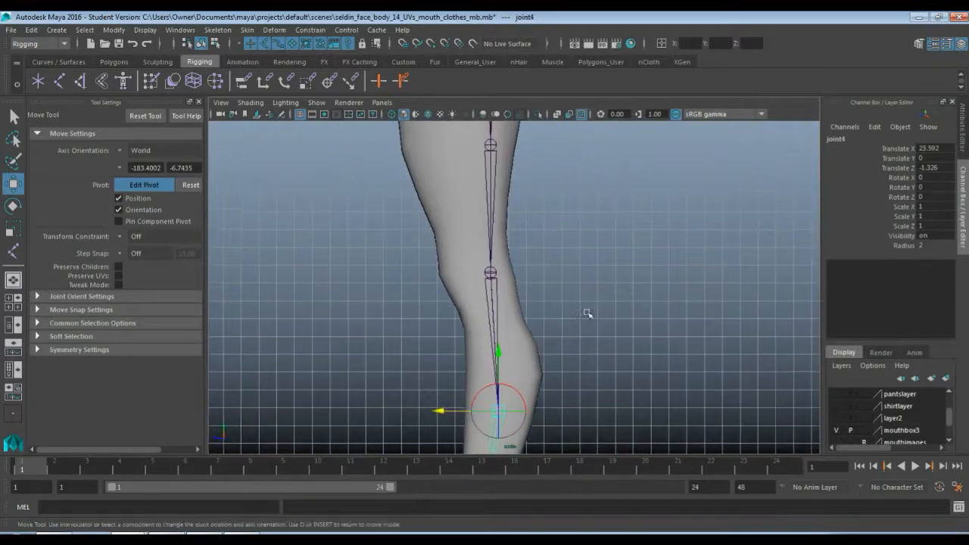
left_click(492, 273)
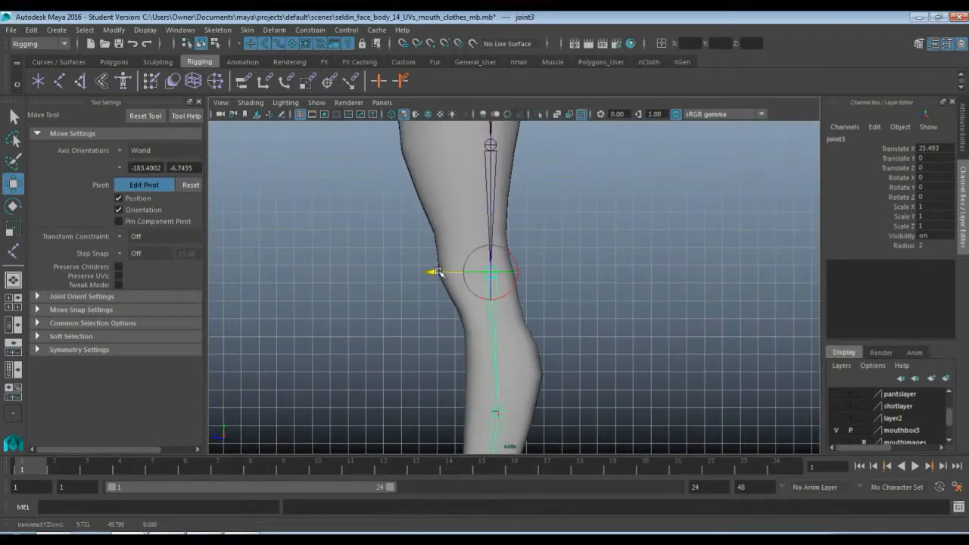
left_click_drag(438, 273, 422, 273)
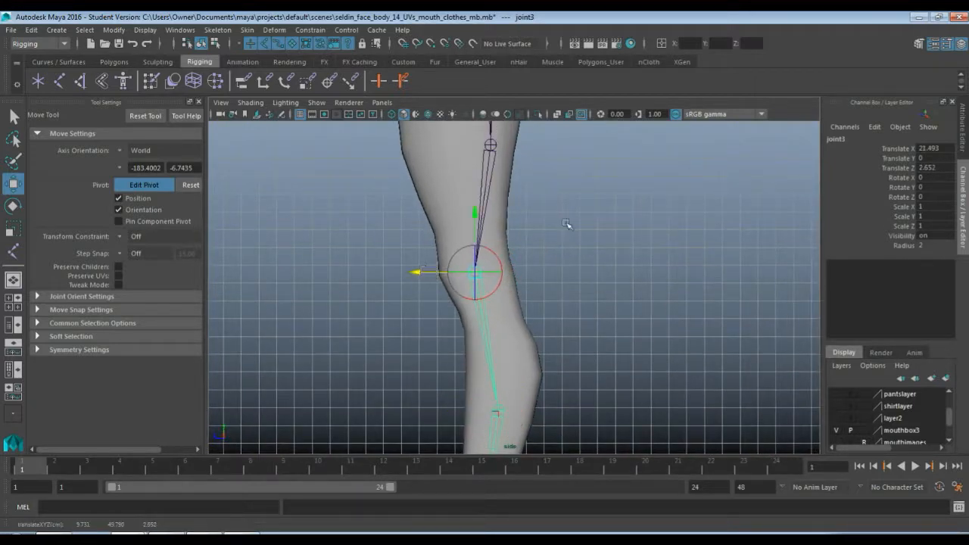
middle_click_drag(566, 224, 567, 349, "alt")
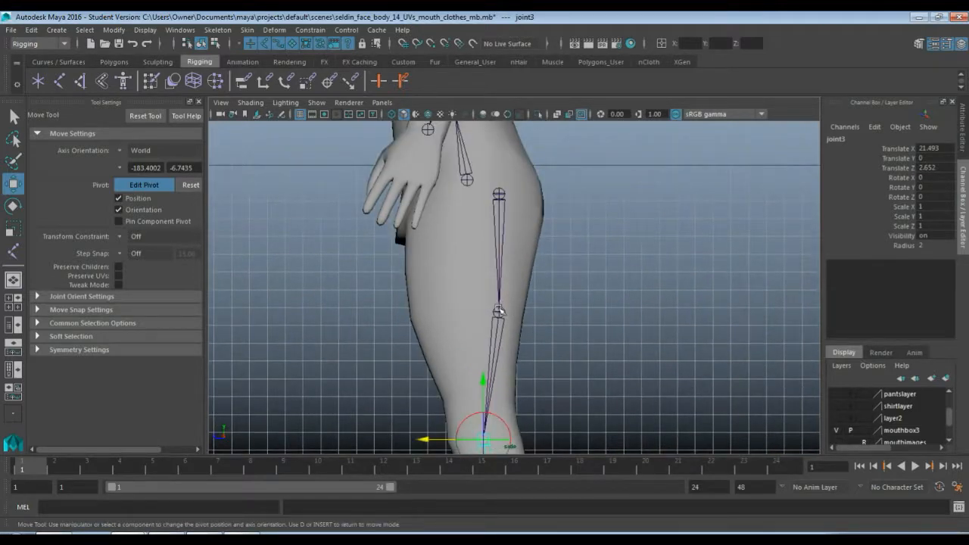
left_click(498, 311)
left_click_drag(439, 313, 407, 309)
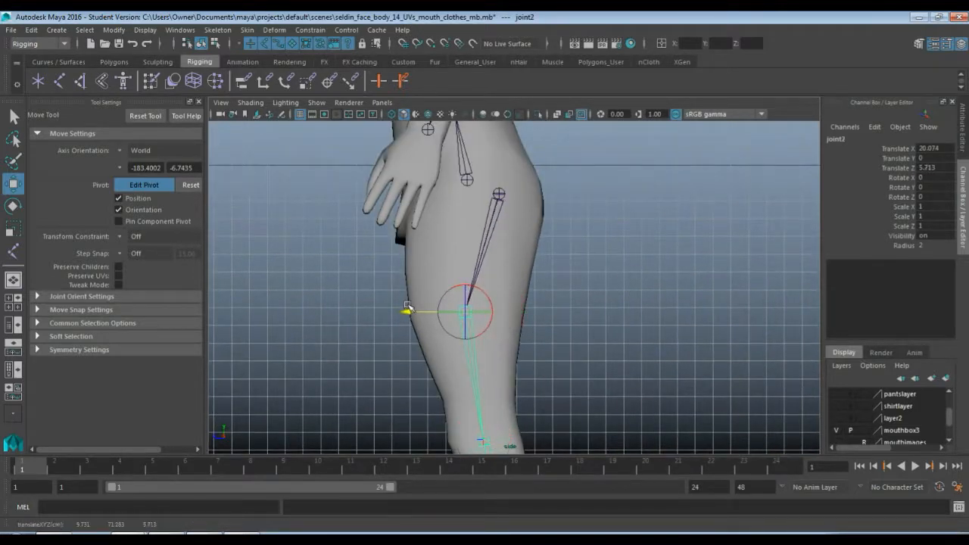
Move the hip joint of the leg chain forward to a Translate Z of about 3.78, keeping its child joints in place
left_click(491, 200)
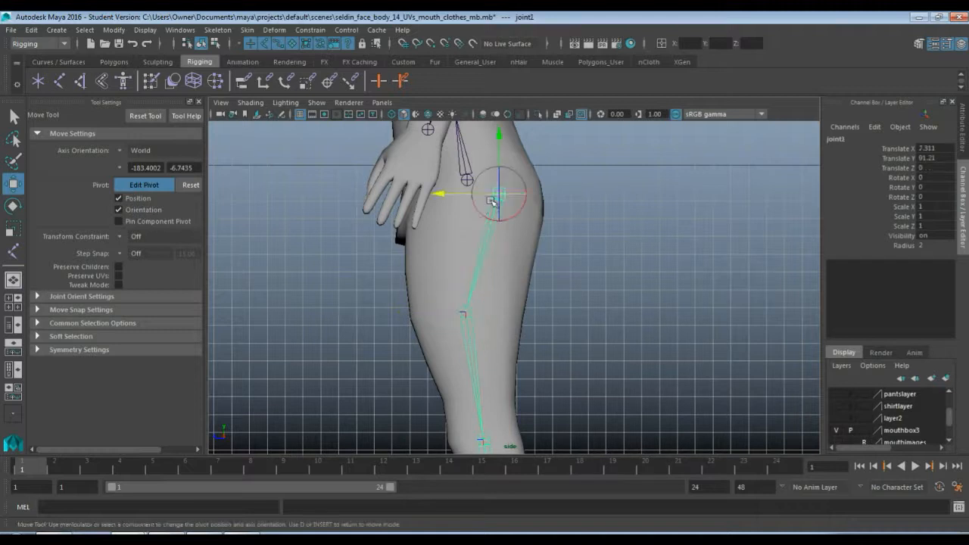
left_click_drag(441, 194, 417, 194)
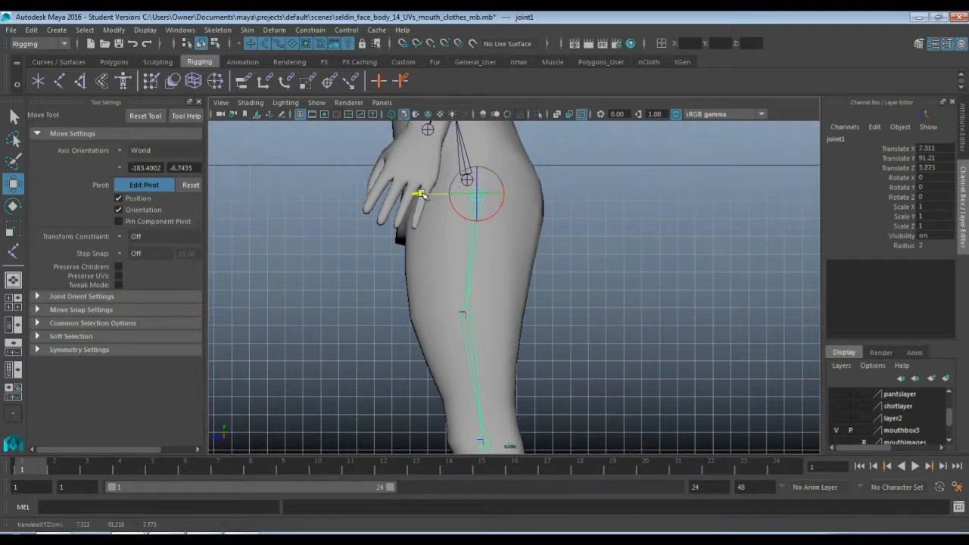
scroll(486, 310, "down", 3)
scroll(486, 310, "down", 2)
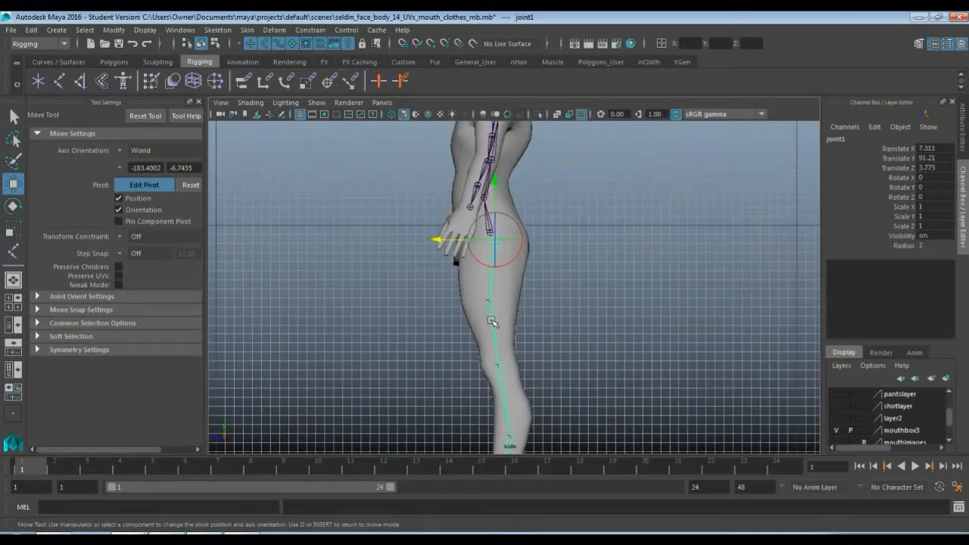
middle_click_drag(471, 343, 384, 327, "alt")
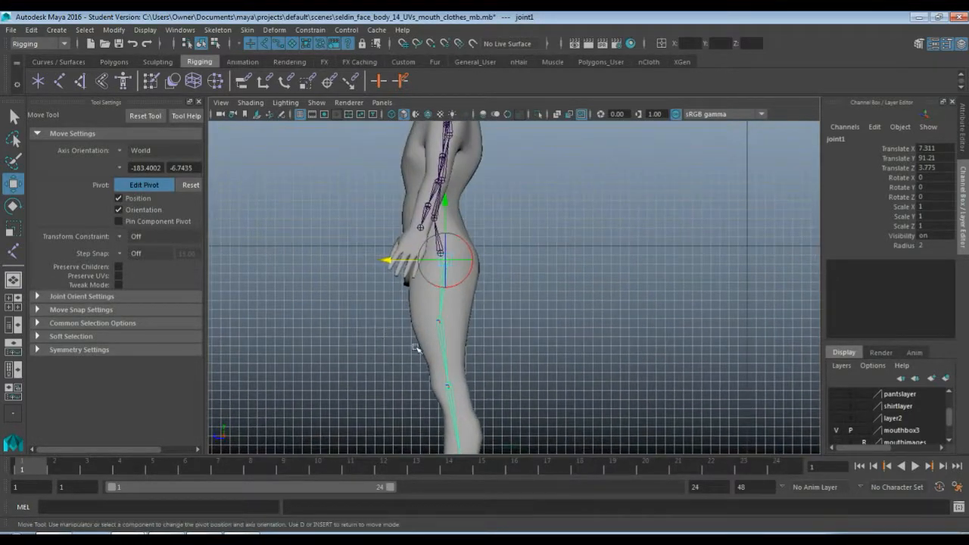
Rename the hip joint at the top of the leg chain, giving it a name that starts with L
key("space")
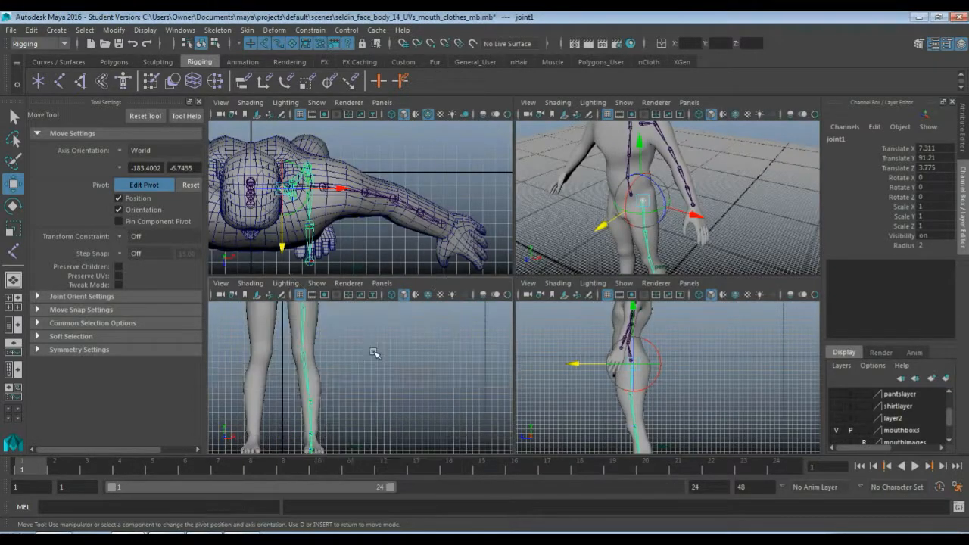
key("space")
key("space")
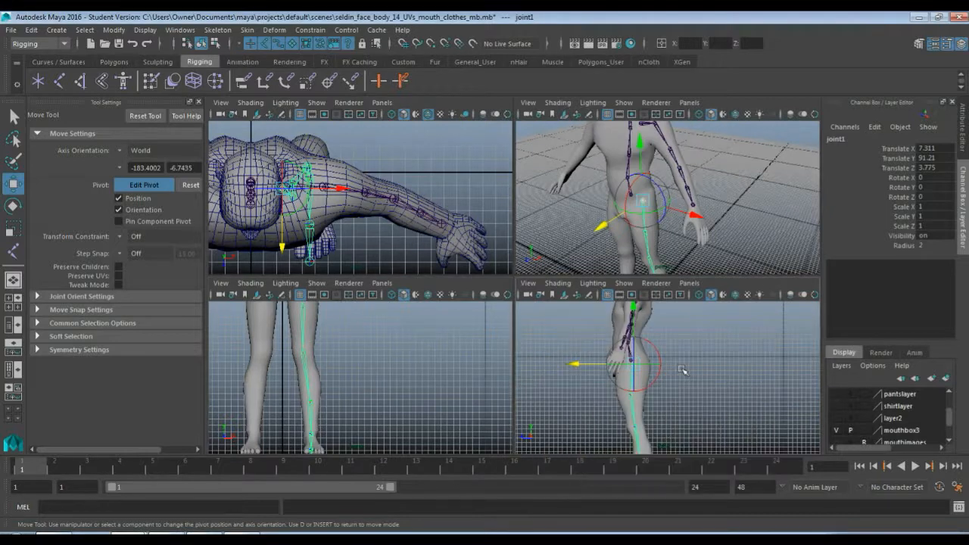
key("space")
key("q")
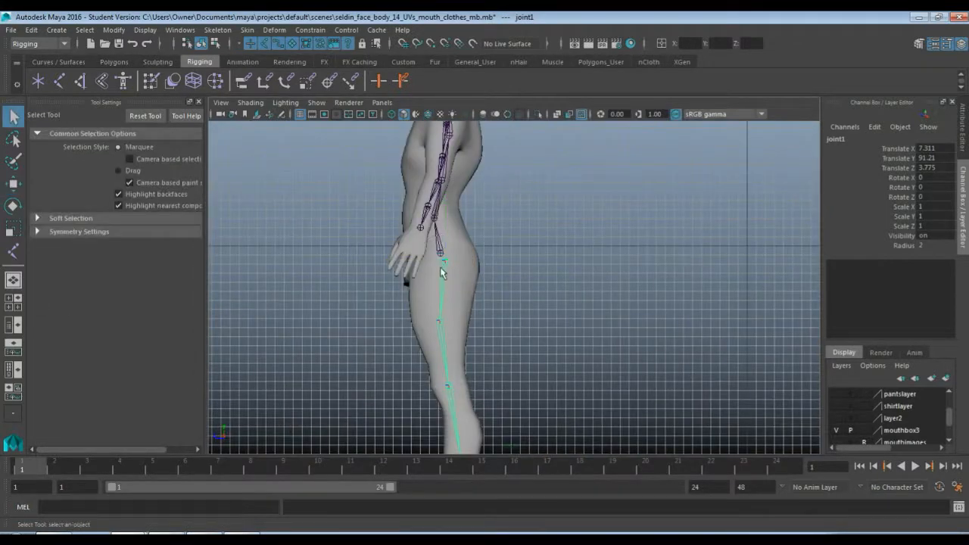
left_click(854, 141)
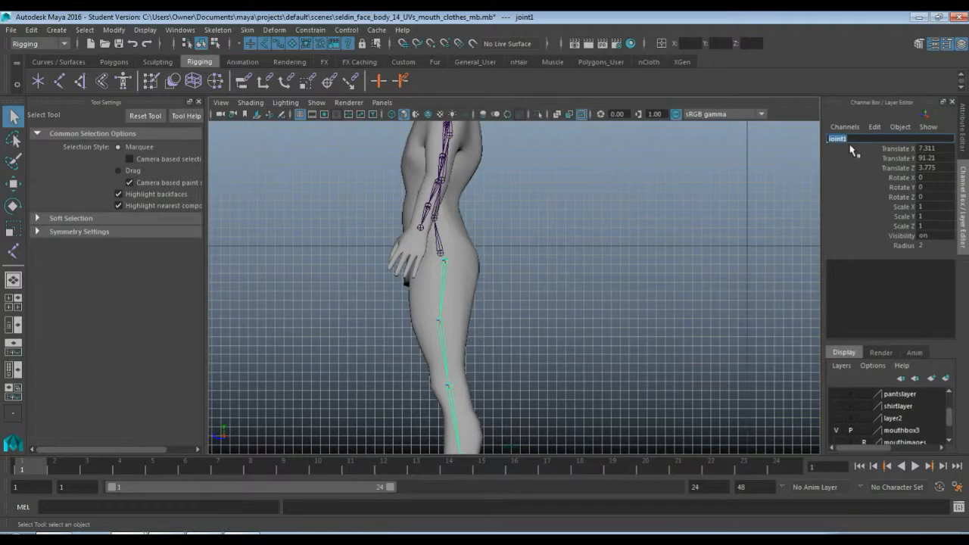
type("L_hip")
key("Return")
Rename the mid-thigh joint L_thigh_twist and the knee joint L_knee
key("Down")
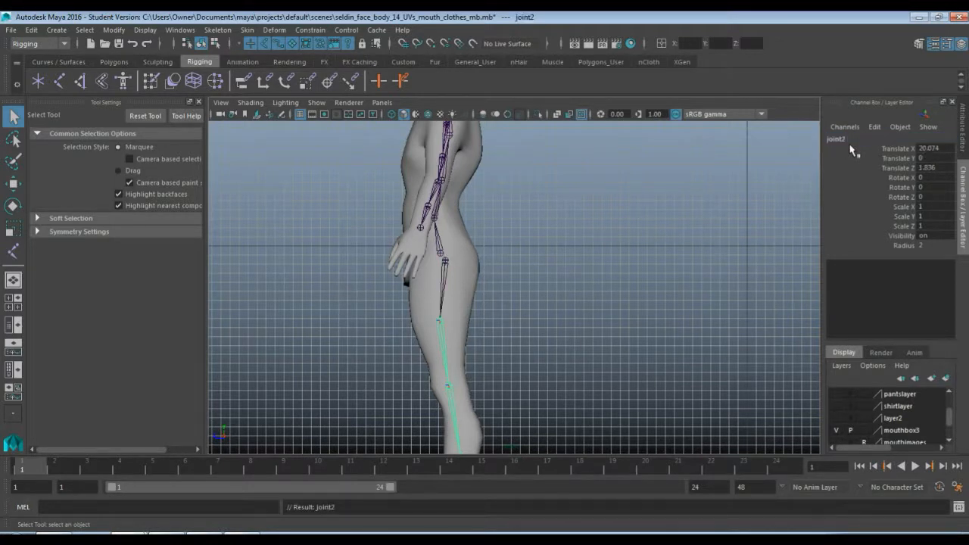
double_click(837, 140)
type("L thigh")
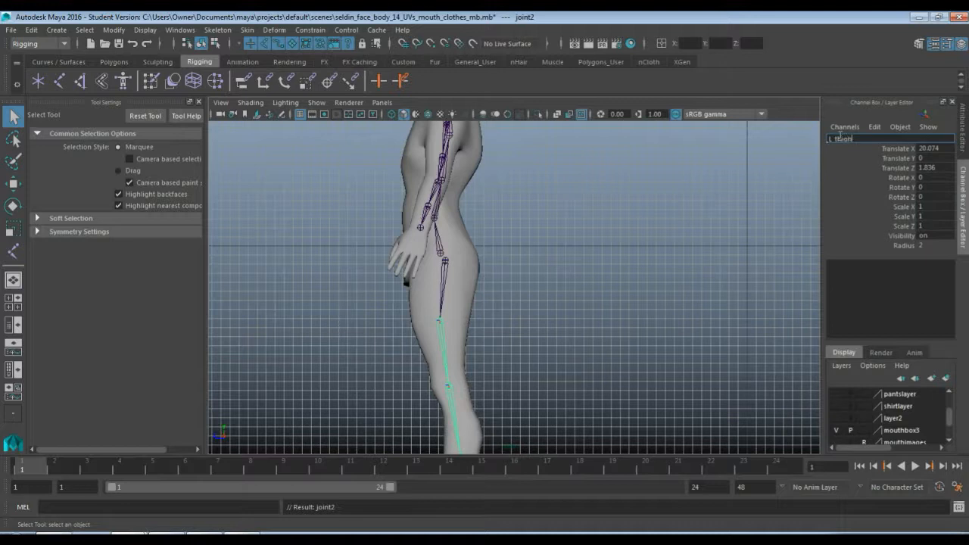
type("_thigh_twist")
key("Return")
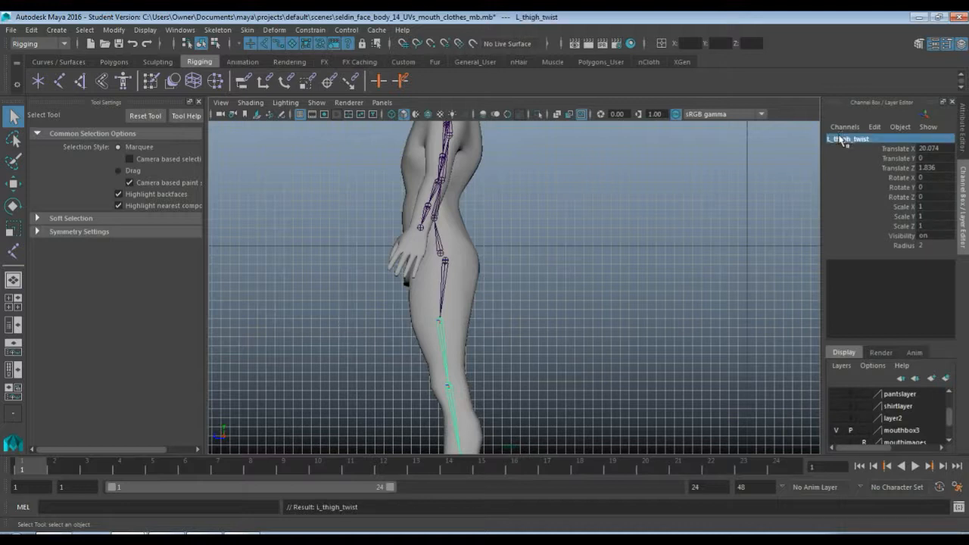
key("Down")
double_click(837, 139)
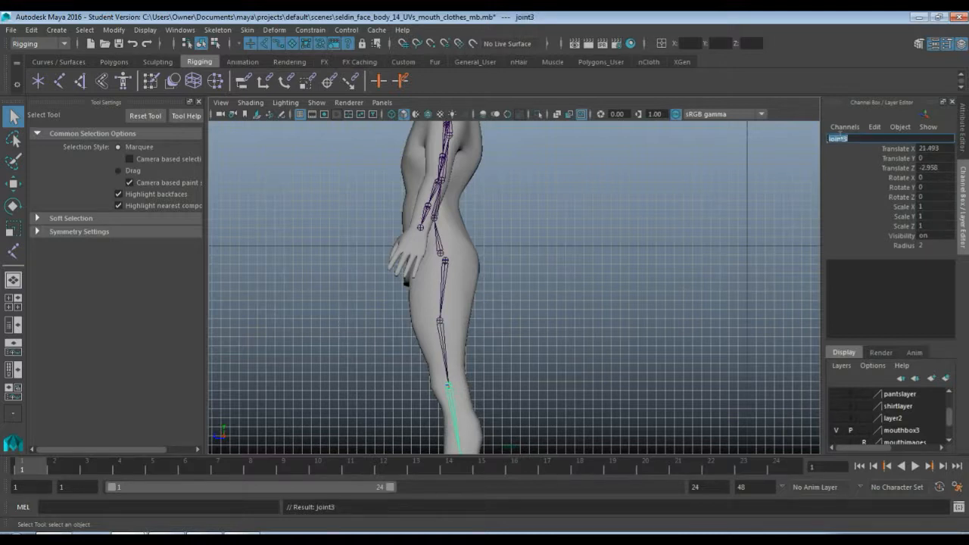
type("L_knee")
key("Return")
Rename the mid-shin joint L_shin_twist and the ankle joint L_ankle
key("Down")
double_click(837, 139)
type("L")
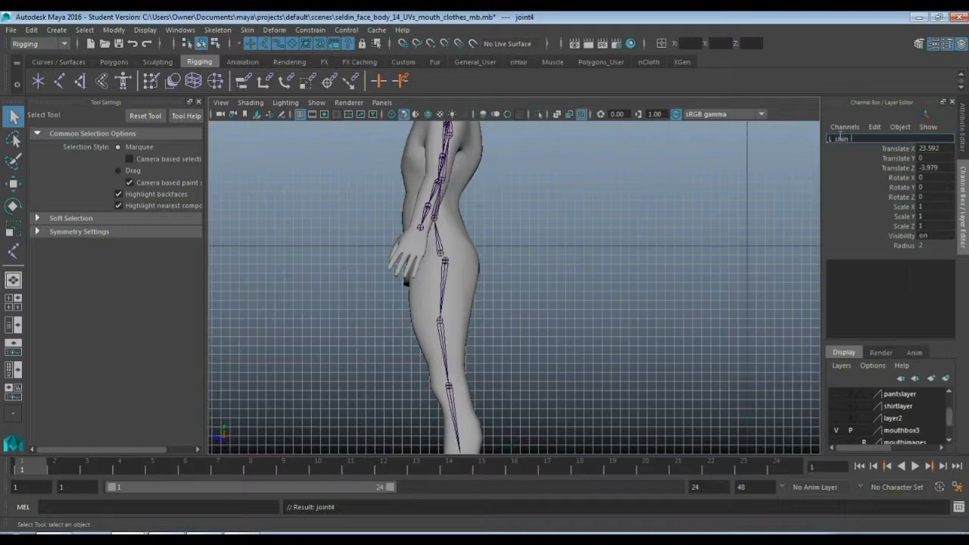
type("_shin_twist")
key("Return")
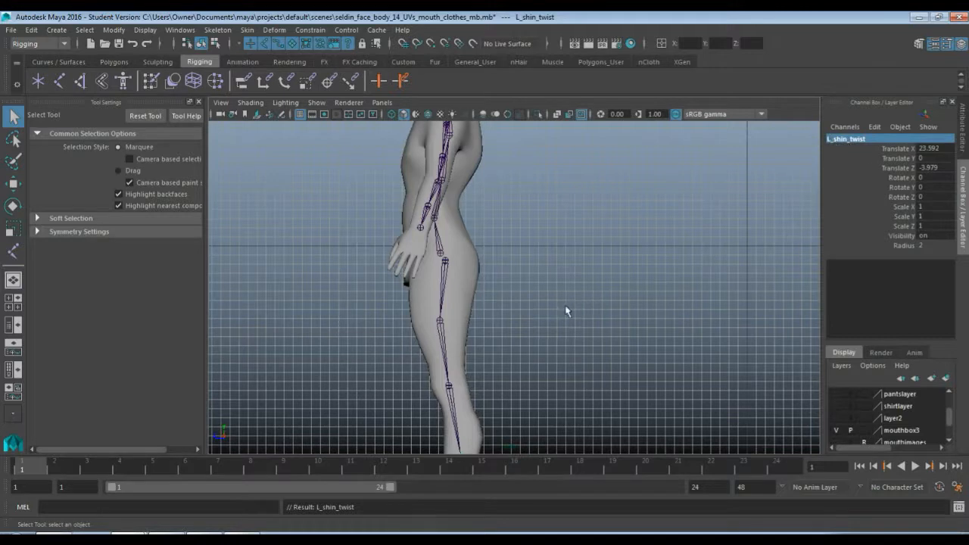
middle_click_drag(566, 310, 543, 182, "alt")
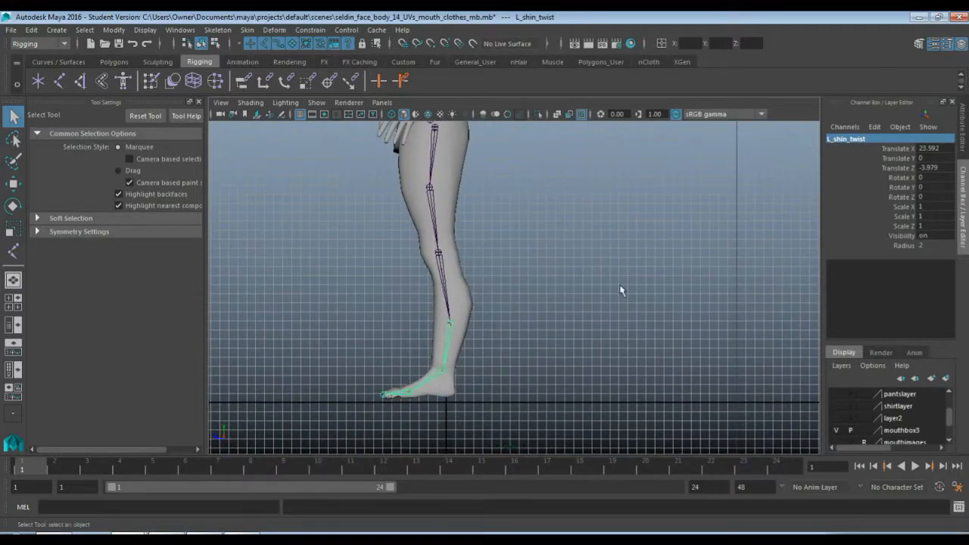
key("Down")
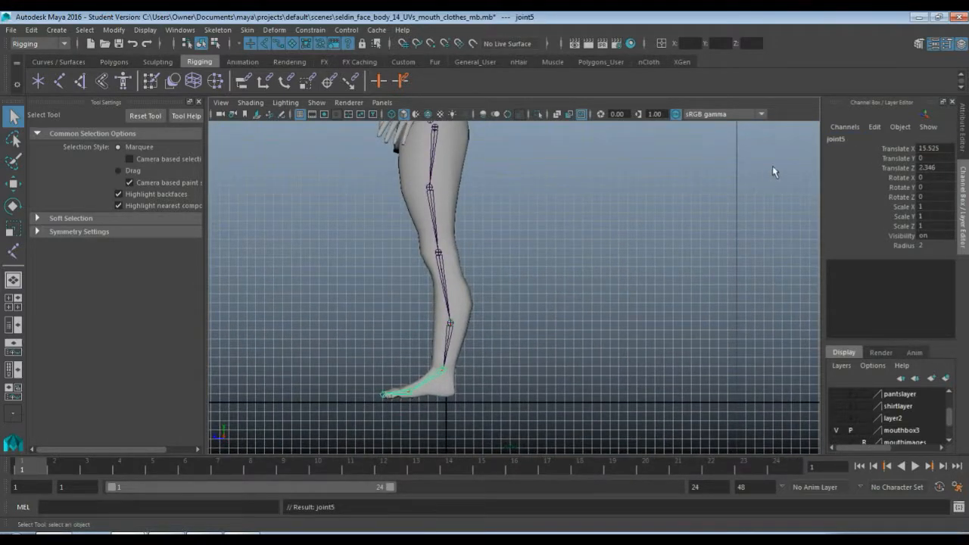
double_click(847, 140)
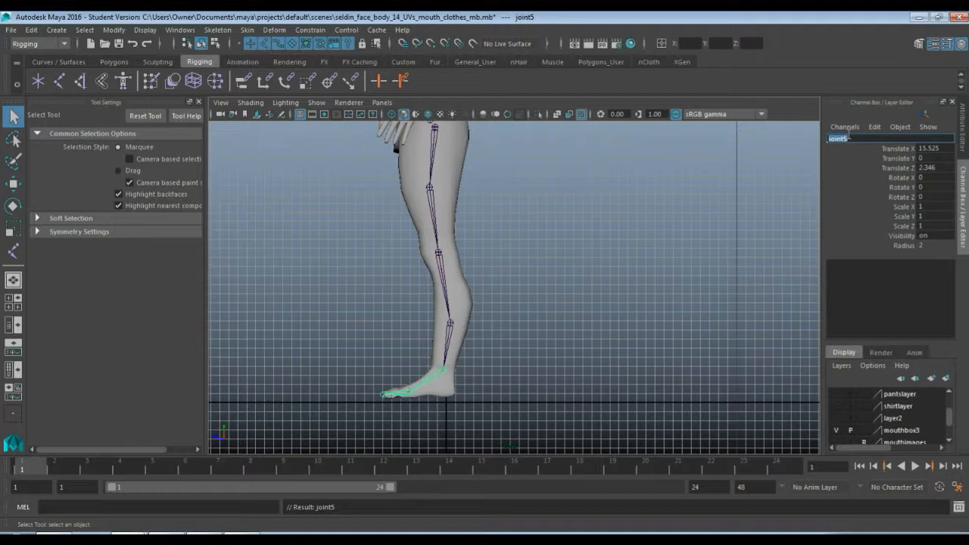
type("L_ankle")
key("Return")
Rename the joint at the ball of the foot L_foot and the toe tip joint L_toe
key("Down")
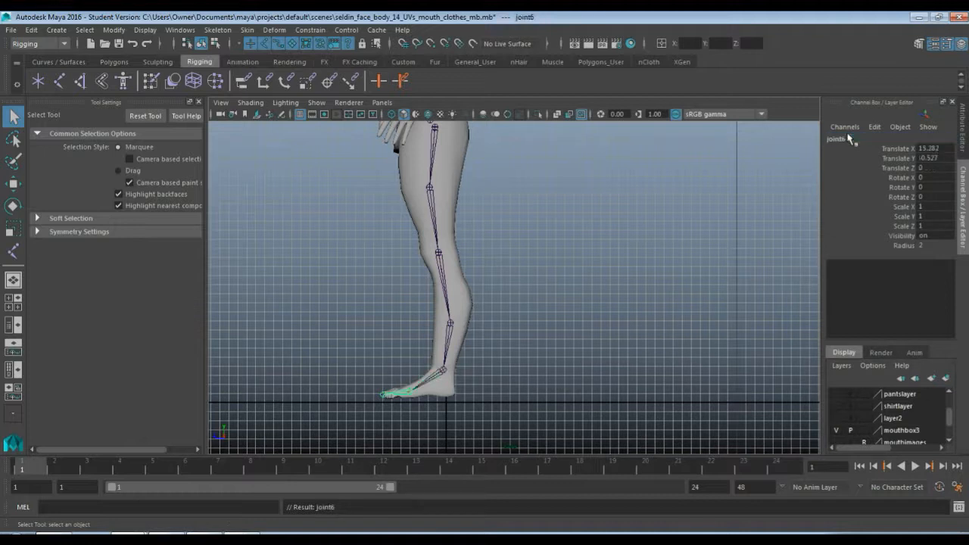
left_click(849, 138)
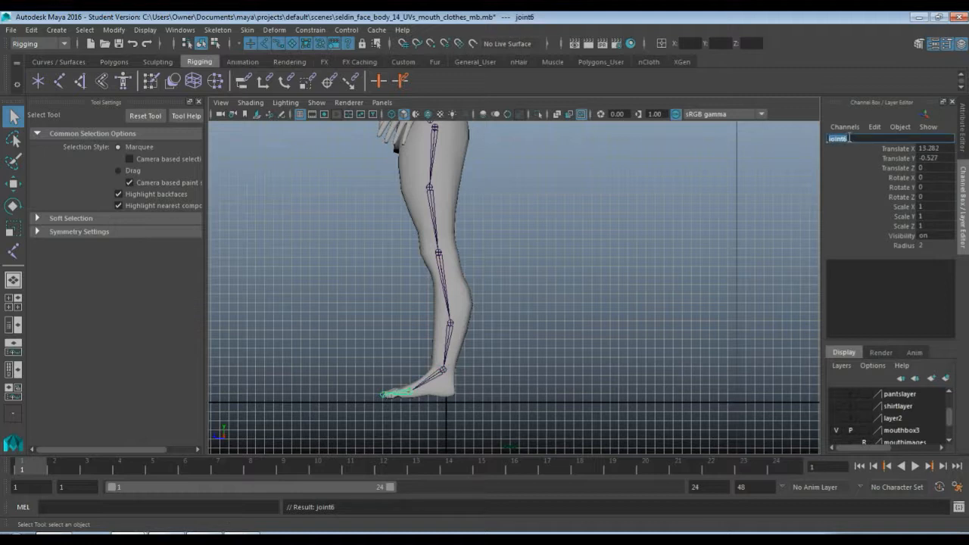
type("L_foot")
key("Return")
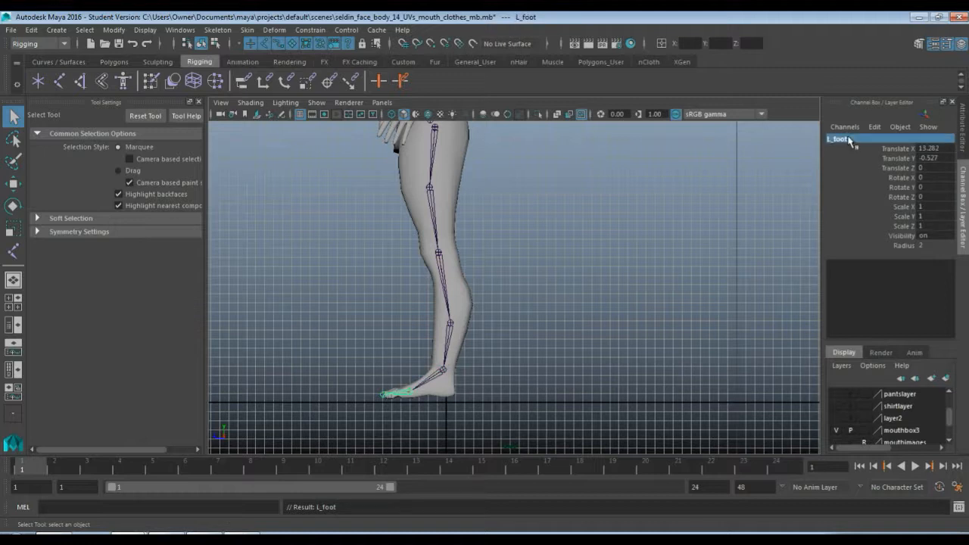
key("Down")
left_click(849, 138)
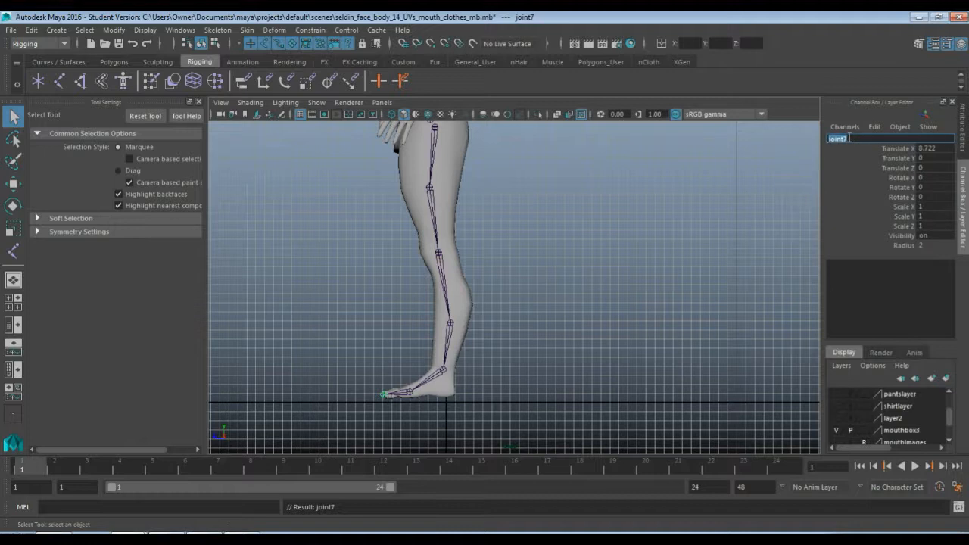
type("L_toe")
key("Return")
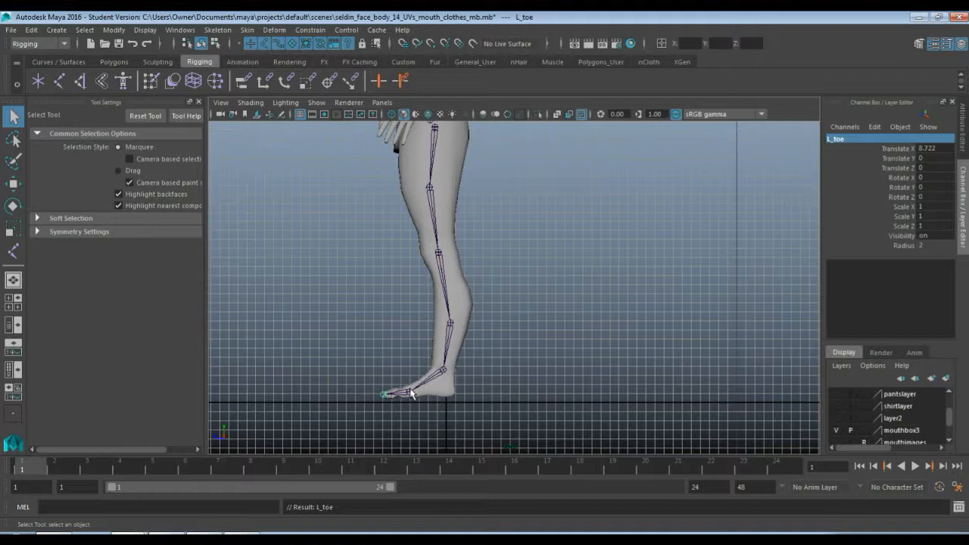
Place a new root joint at the index finger's knuckle in the side view, at about Y 95.28 and Z 18.35
scroll(484, 319, "down", 4)
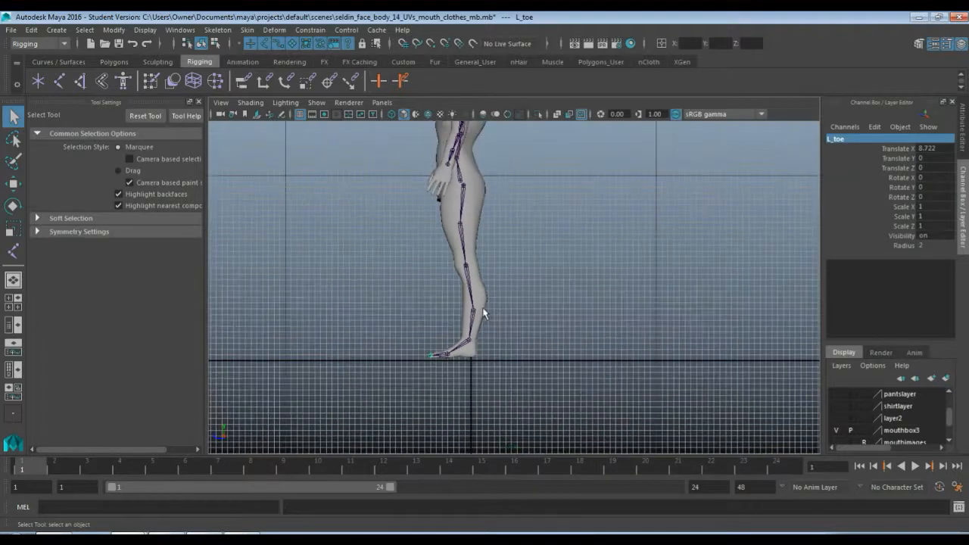
scroll(530, 220, "down", 3)
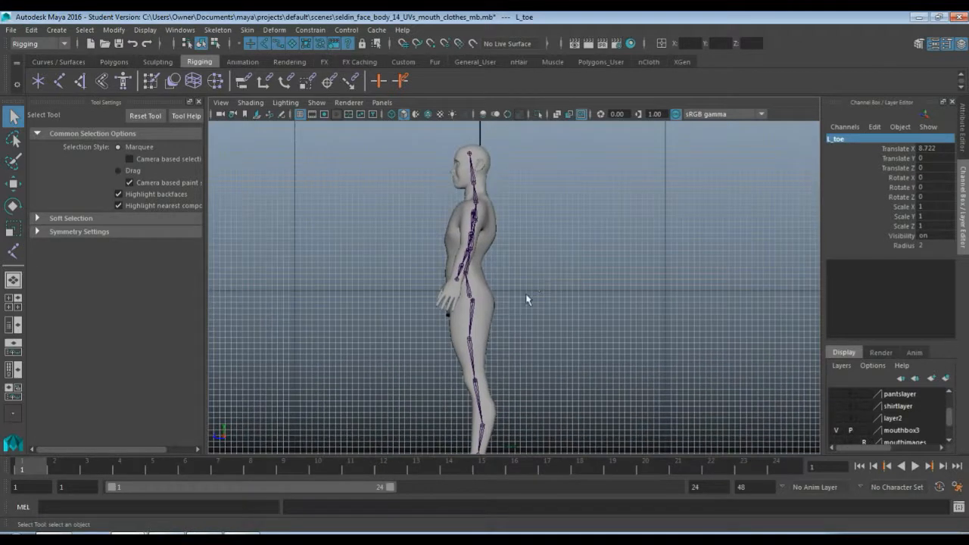
scroll(523, 312, "up", 3)
scroll(523, 312, "up", 6)
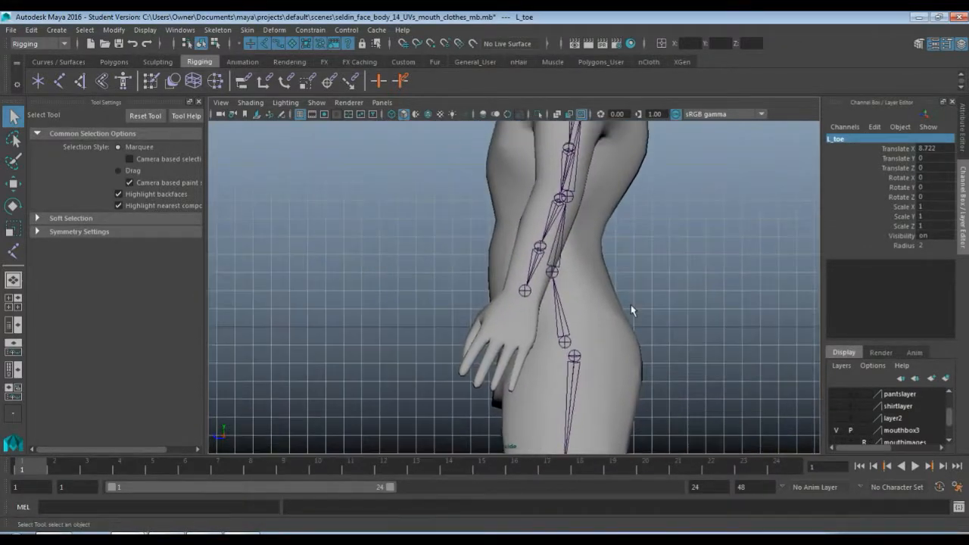
scroll(620, 334, "up", 5)
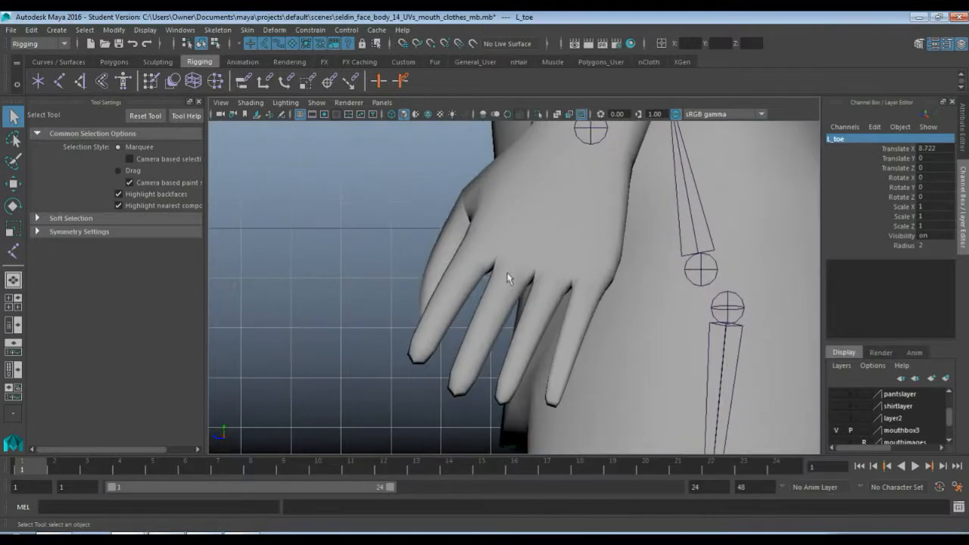
scroll(563, 281, "up", 4)
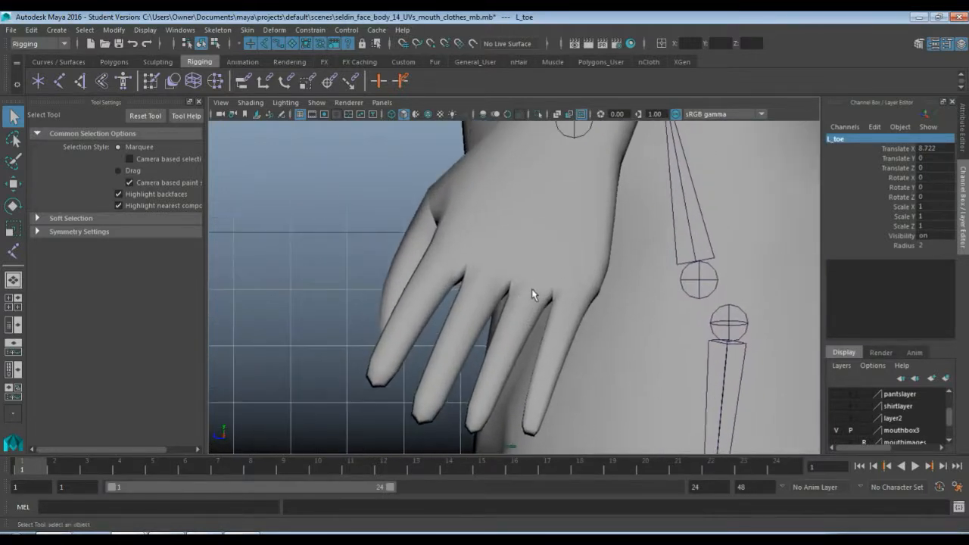
key("y")
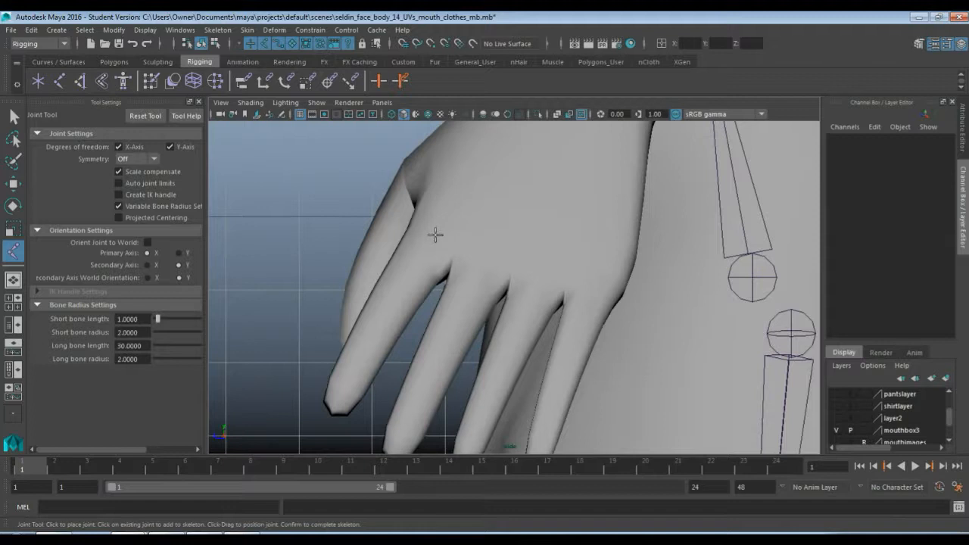
left_click(435, 233)
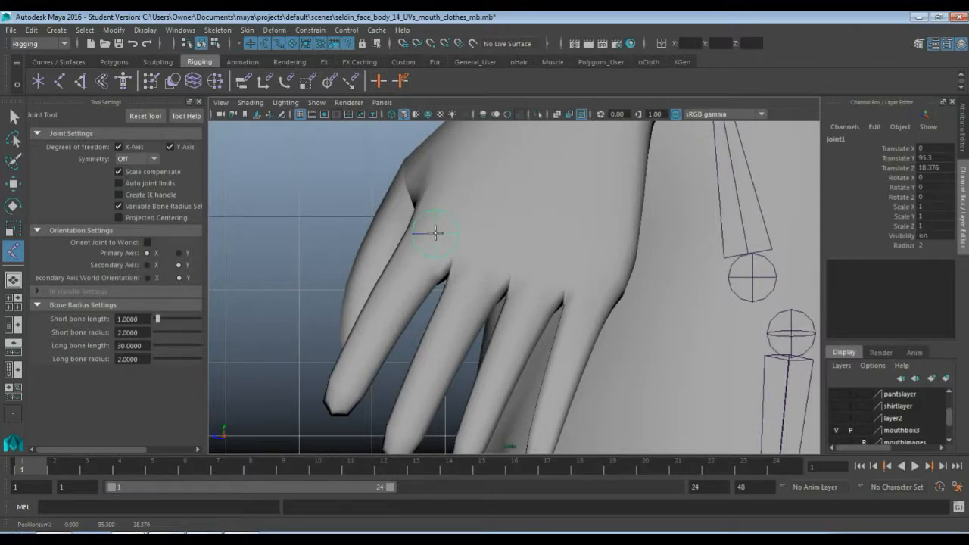
left_click_drag(436, 233, 437, 234)
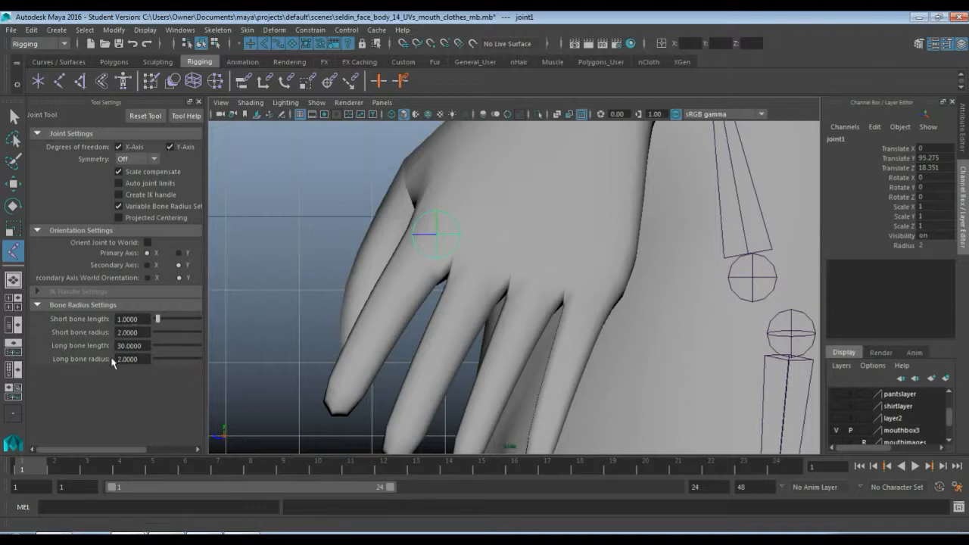
Set the Joint Tool's short and long bone radius to 1 and the knuckle joint's Radius to 1
left_click_drag(143, 358, 80, 364)
type("1")
key("Return")
left_click_drag(135, 333, 83, 341)
type("1")
key("Return")
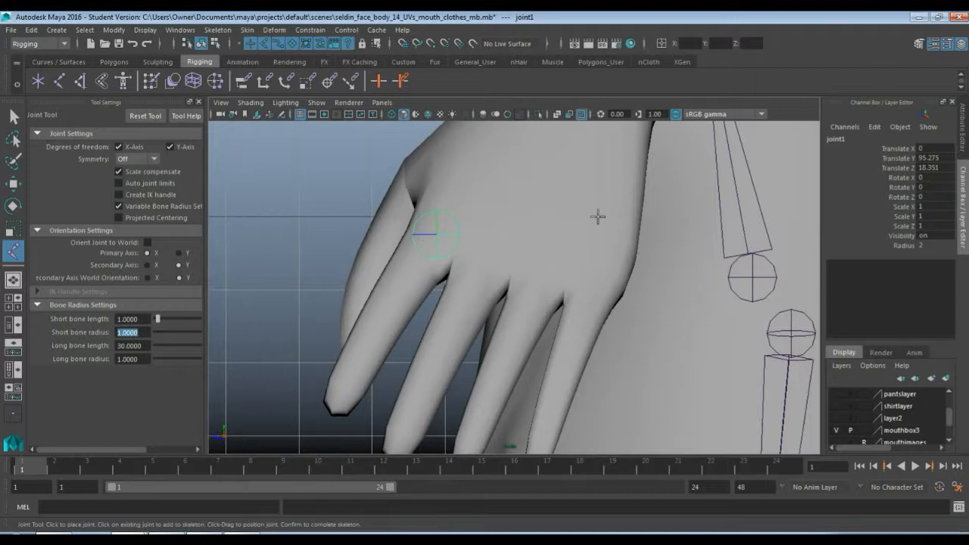
double_click(936, 245)
type("1")
key("Return")
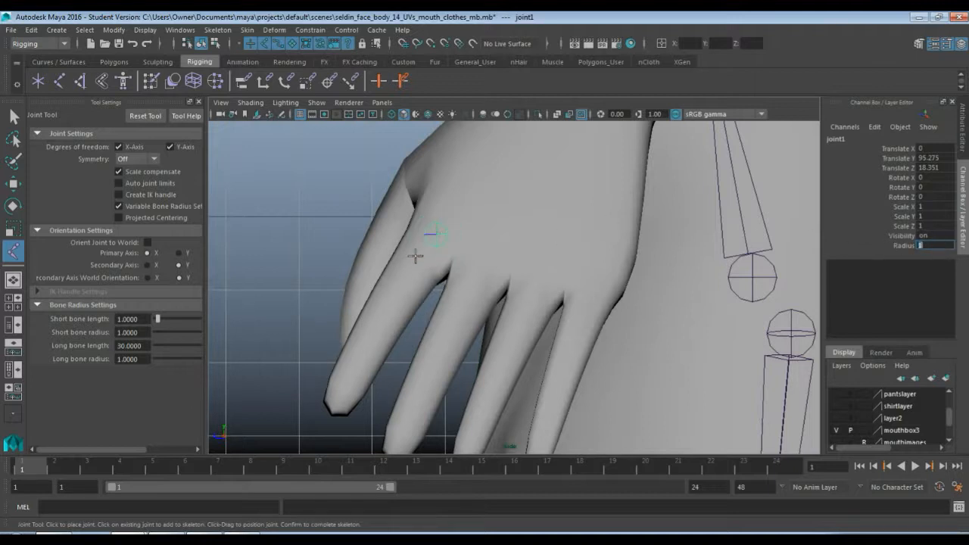
Extend the index finger chain with three joints spaced about 2.85, 2.58 and 2.75 units apart, ending at the fingertip
left_click(396, 290)
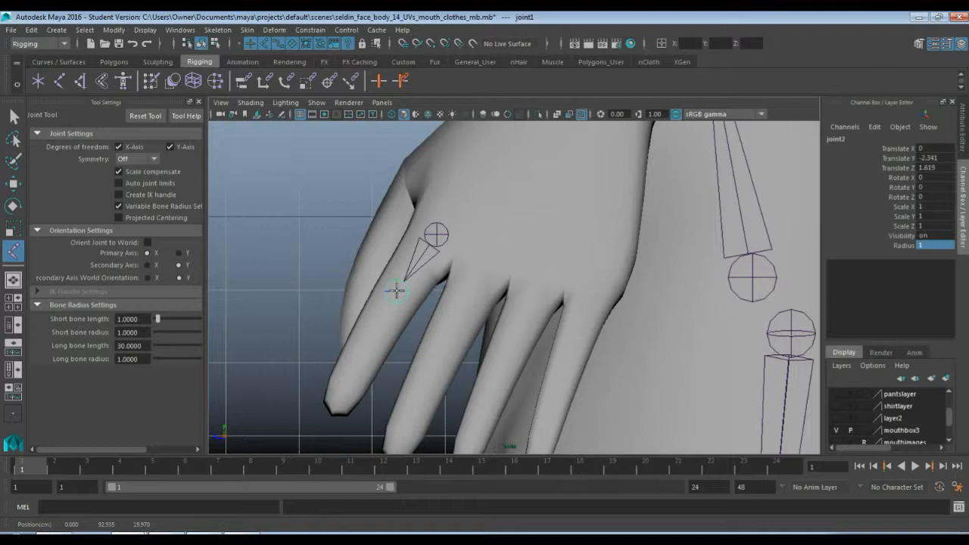
key("Return")
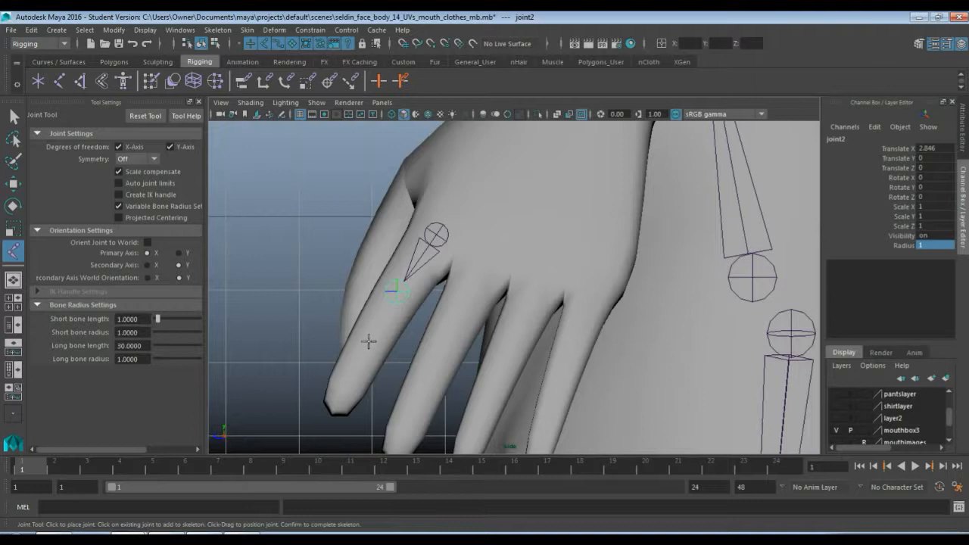
left_click_drag(368, 340, 368, 344)
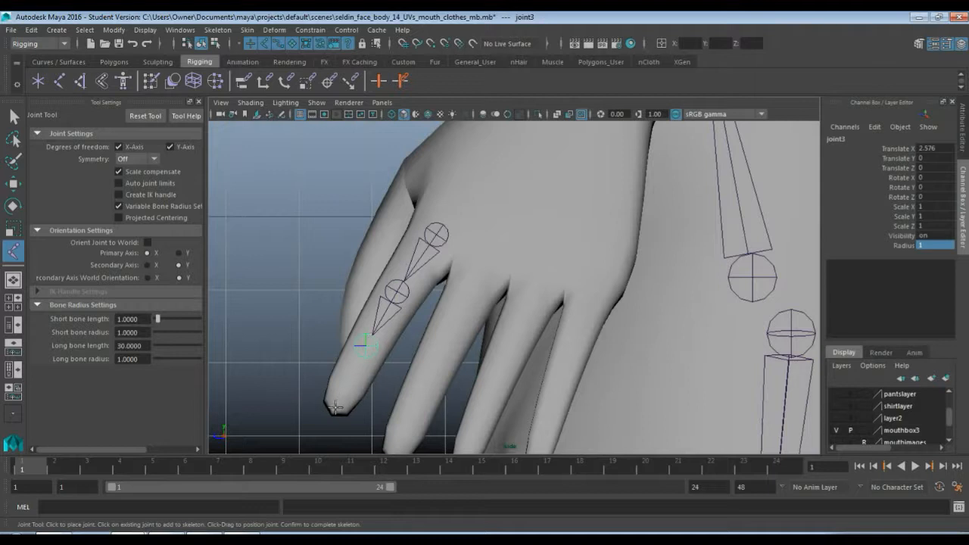
left_click_drag(336, 408, 336, 406)
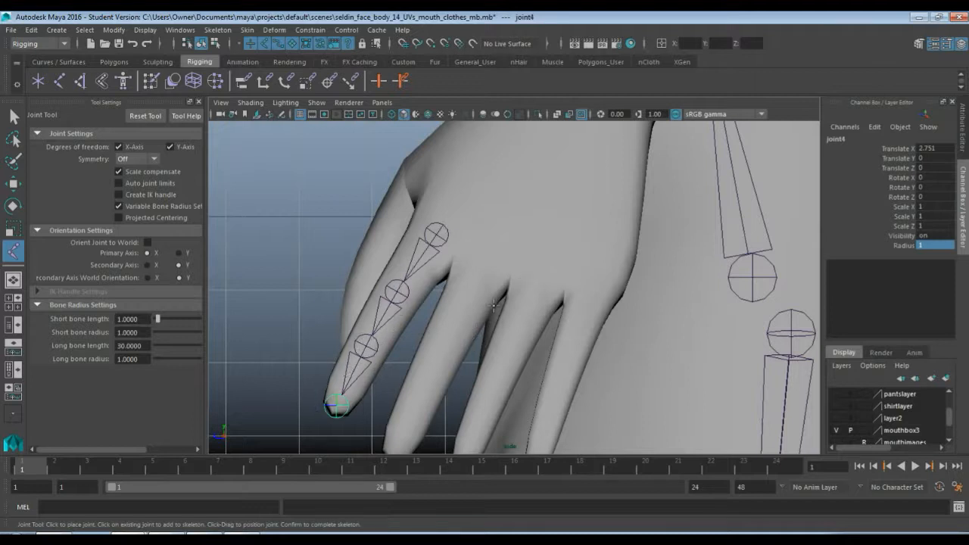
Rename the index finger's knuckle joint L_index1 and select the next joint down the chain
key("q")
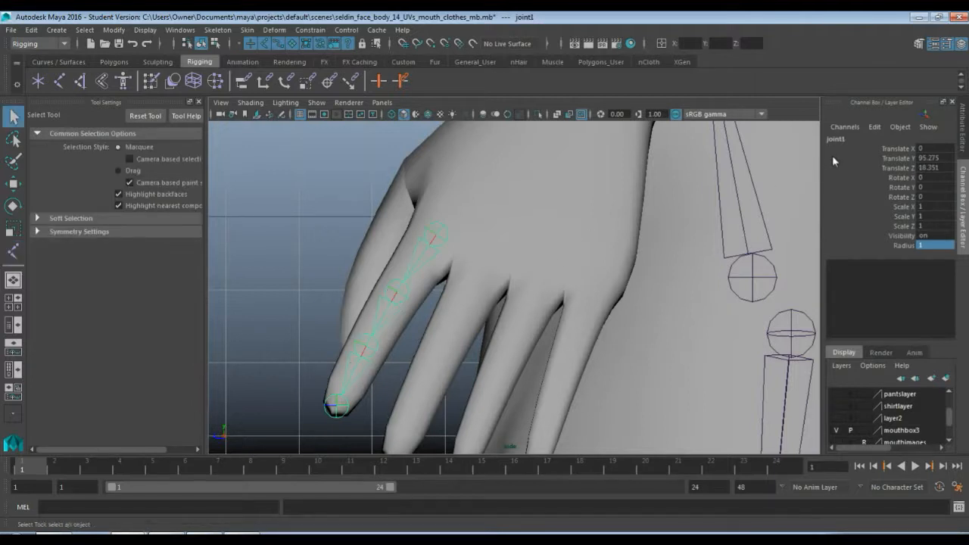
double_click(844, 140)
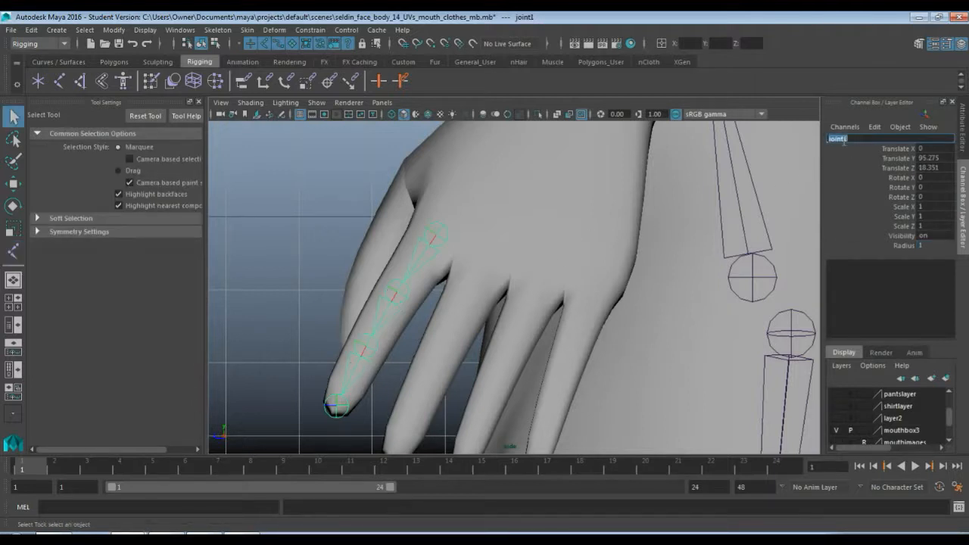
type("L_index1")
key("Return")
key("Down")
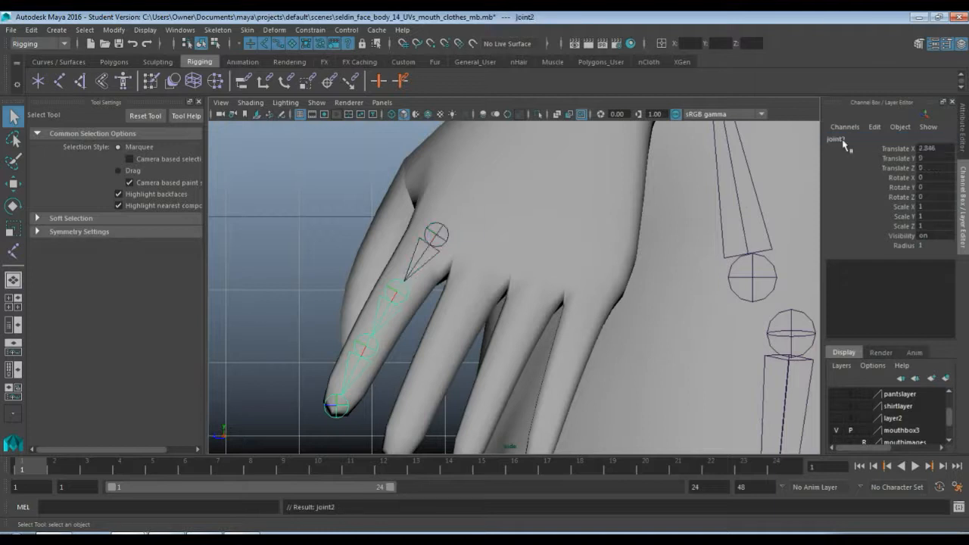
Rename the index finger's second joint L_index2 and its third joint L_index3
double_click(841, 140)
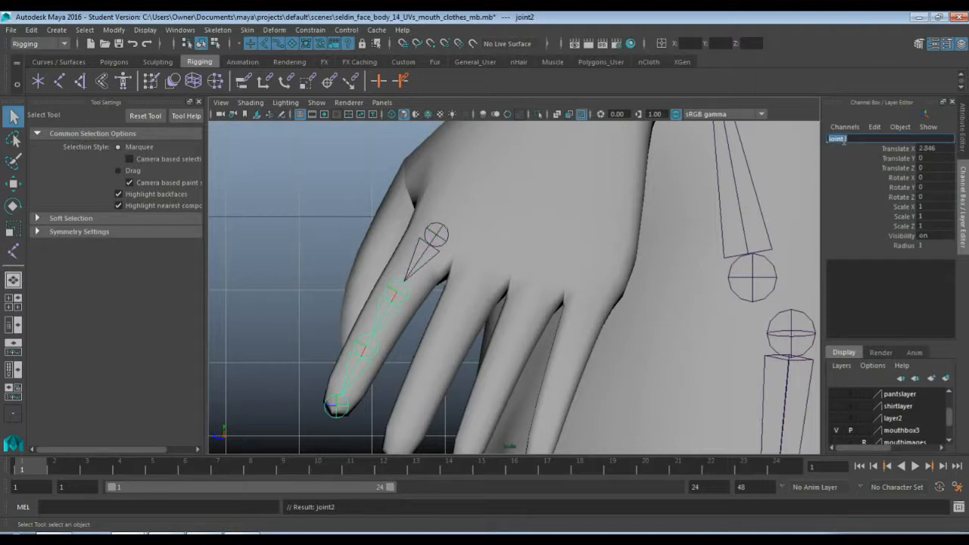
type("L_index2")
key("Return")
key("Down")
double_click(840, 139)
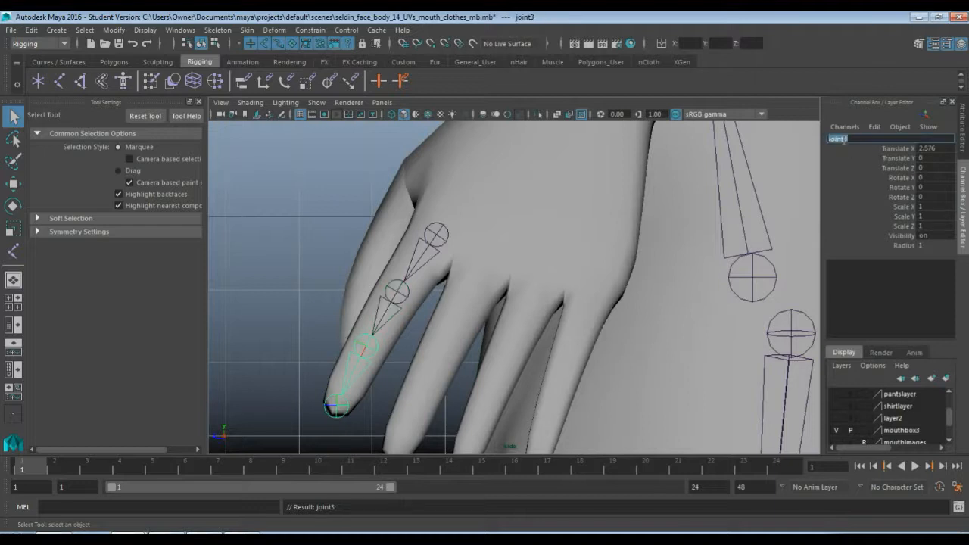
type("L_index3")
key("Return")
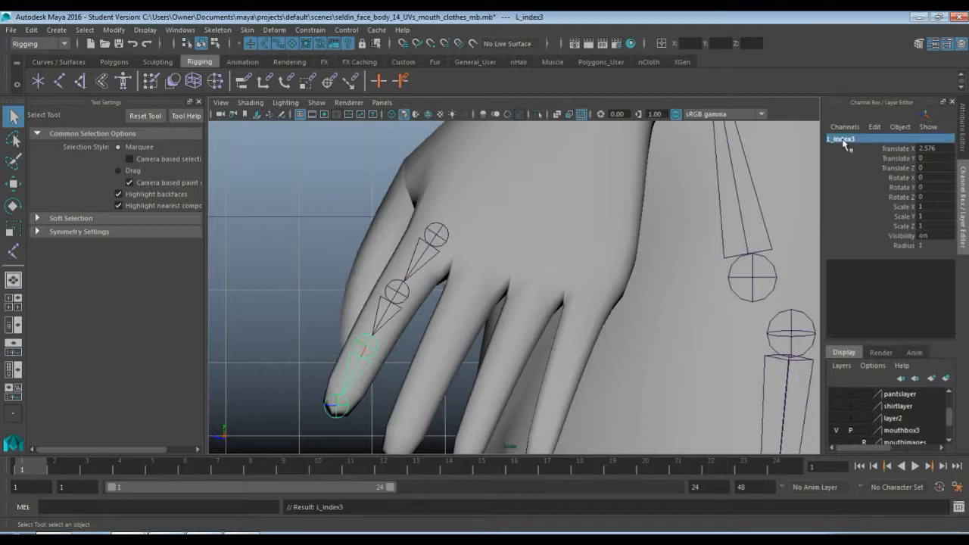
Rename the joint at the index fingertip L_index4
key("Down")
double_click(839, 140)
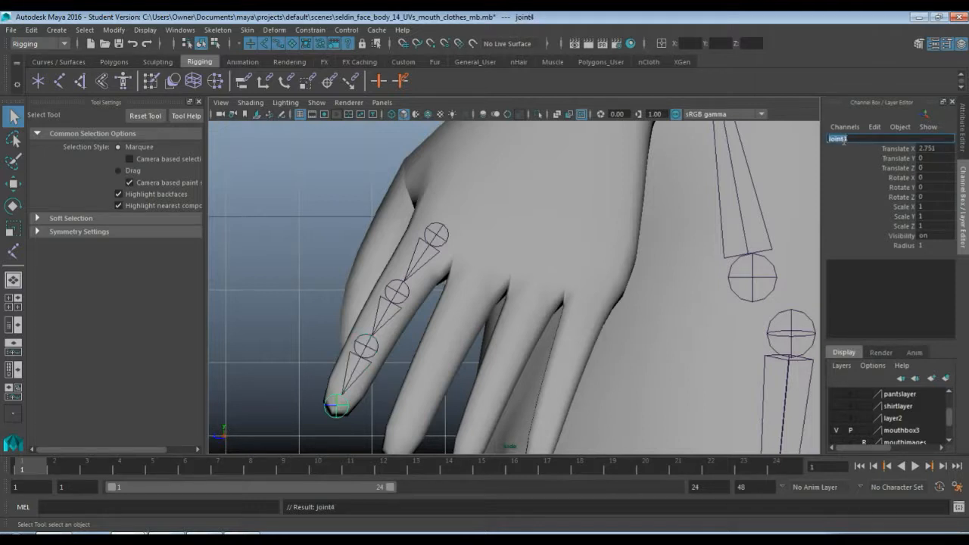
type("L_index3")
key("Return")
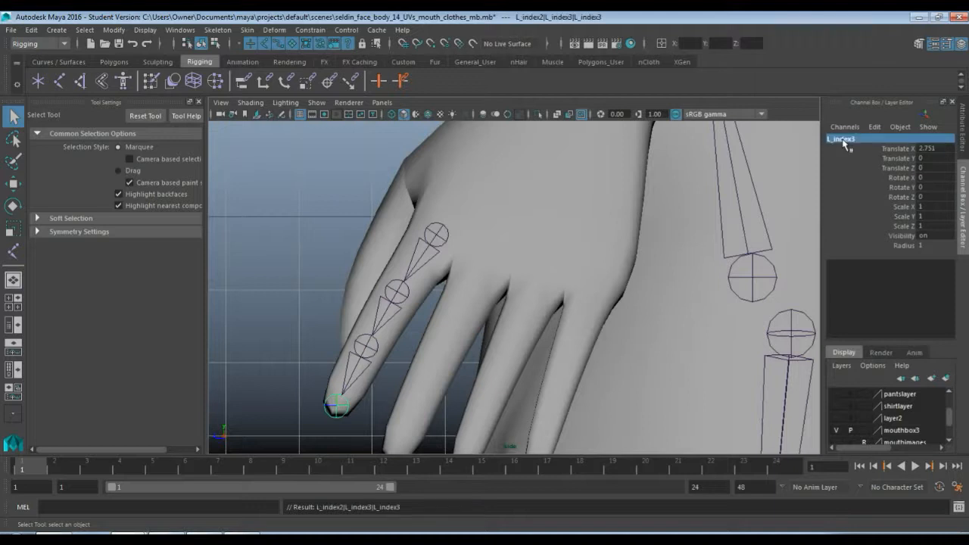
double_click(842, 140)
left_click(843, 140)
key("BackSpace")
type("4")
key("Return")
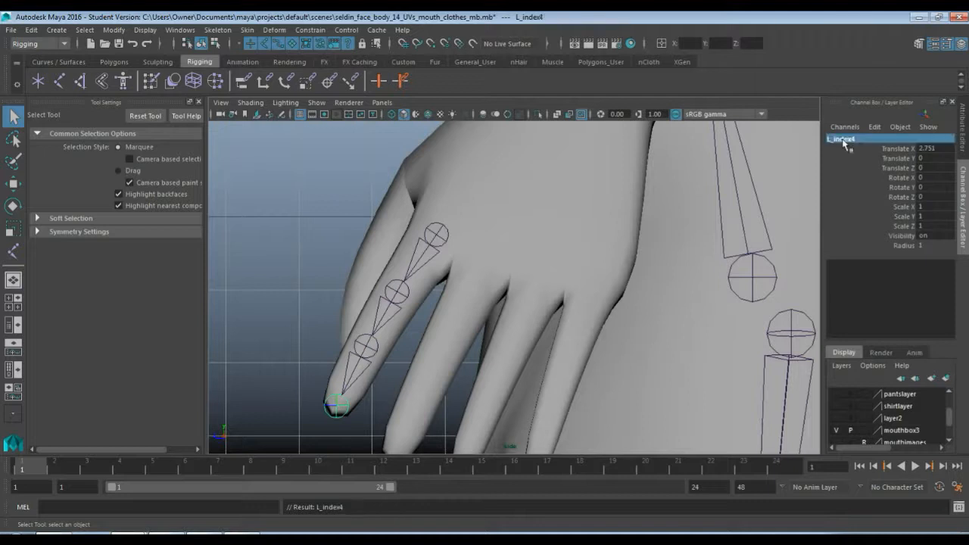
Save the scene under its current name, accepting the student version notice
left_click(10, 30)
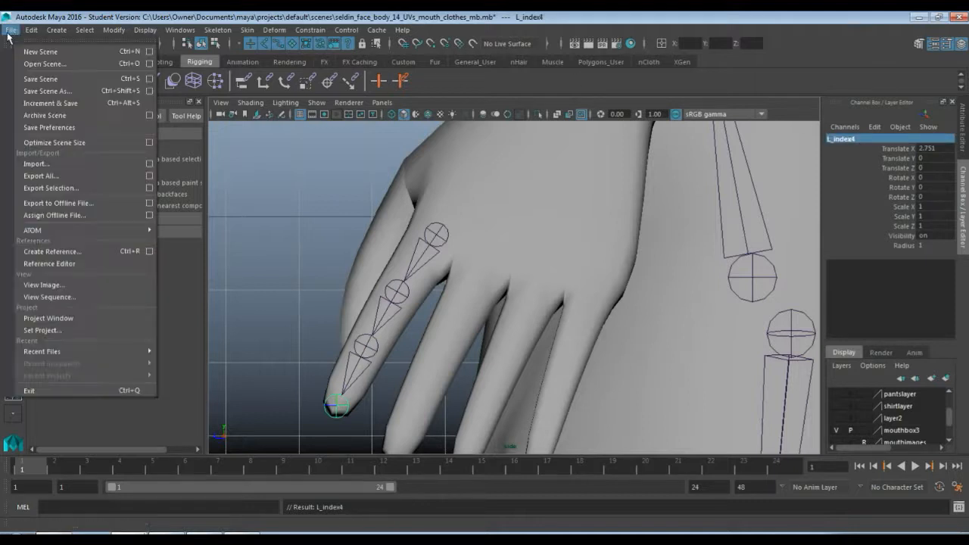
left_click(35, 81)
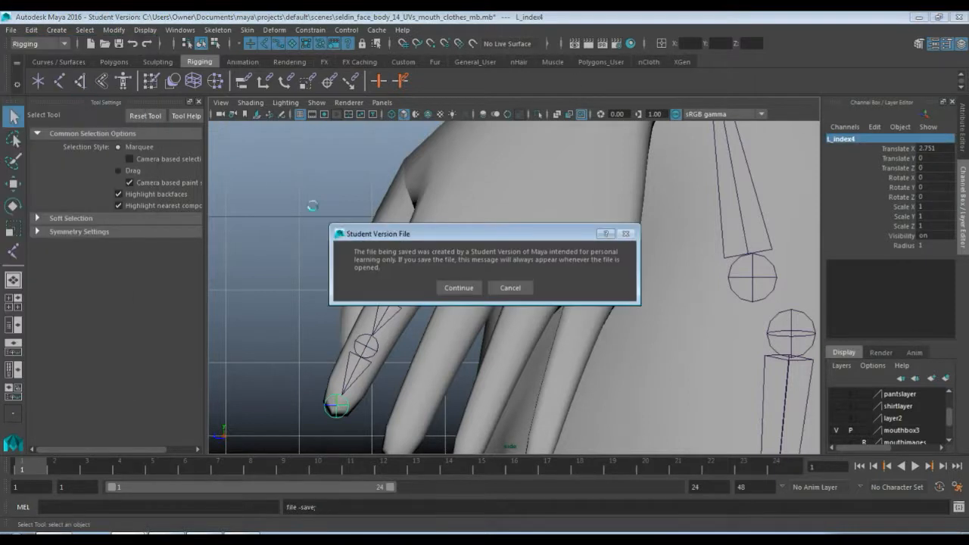
left_click(454, 287)
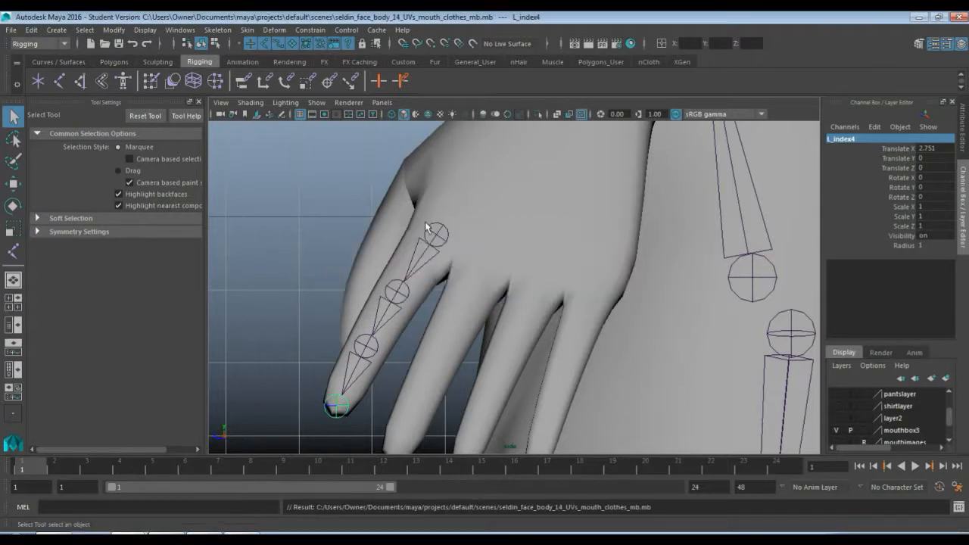
Move the whole index finger chain along X in the front view into the left index finger, to Translate X of about 50.07
left_click(437, 238)
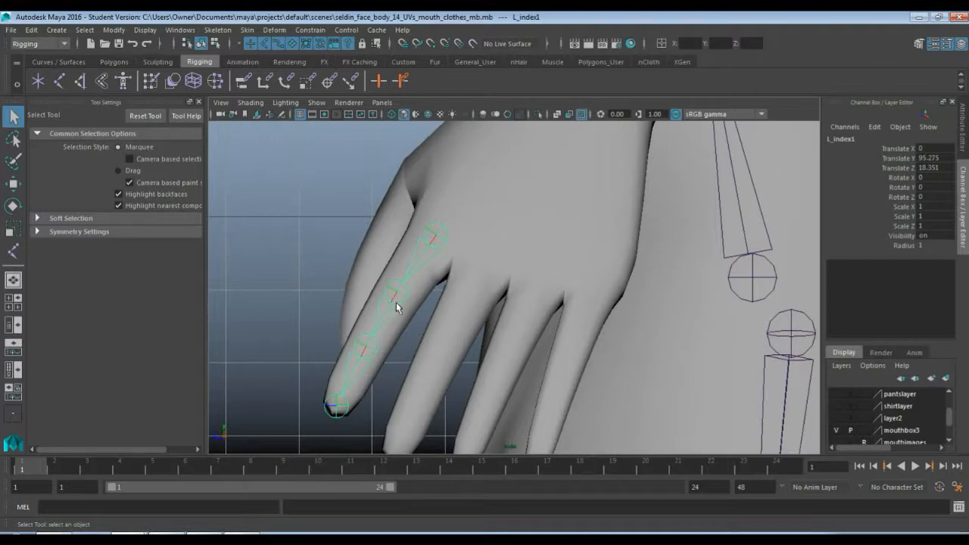
key("space")
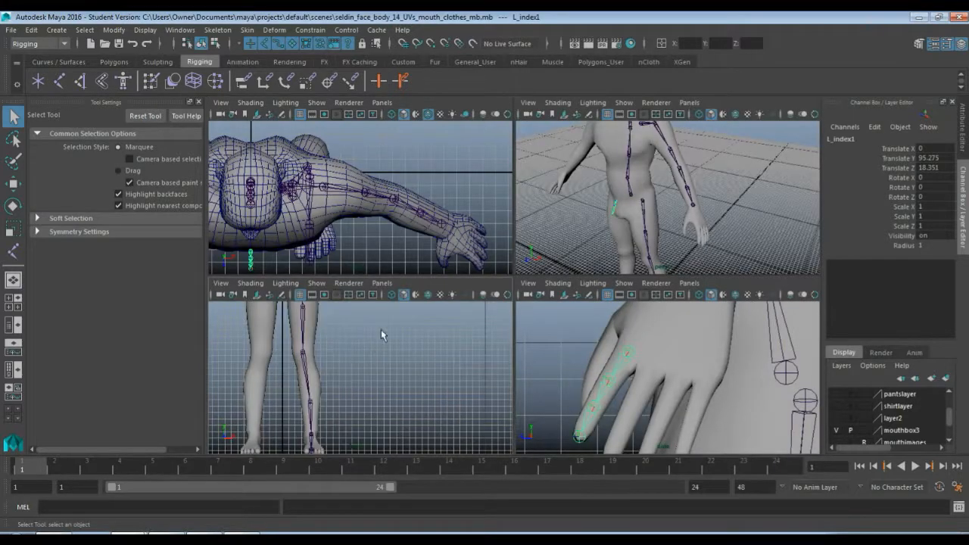
key("space")
scroll(421, 273, "down", 2)
middle_click_drag(504, 184, 510, 326, "alt")
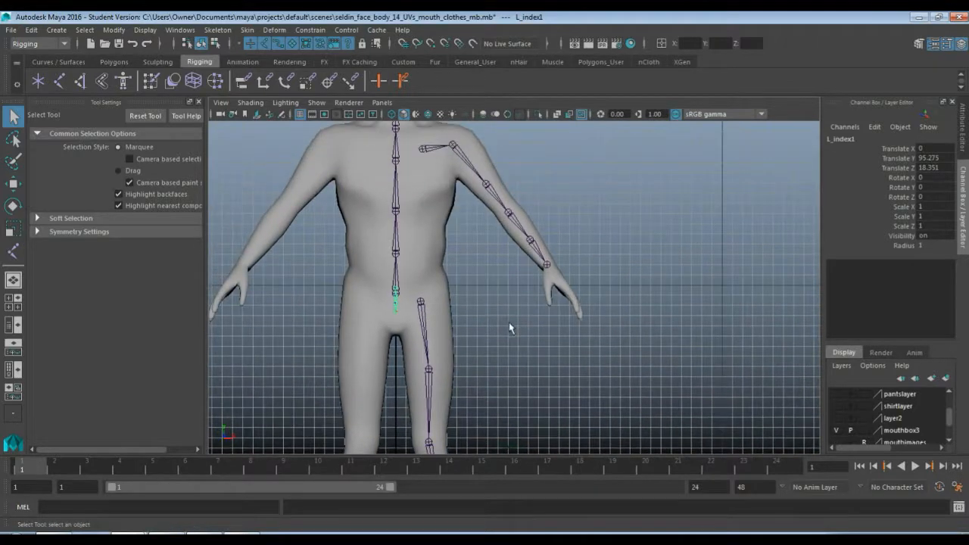
scroll(503, 345, "up", 2)
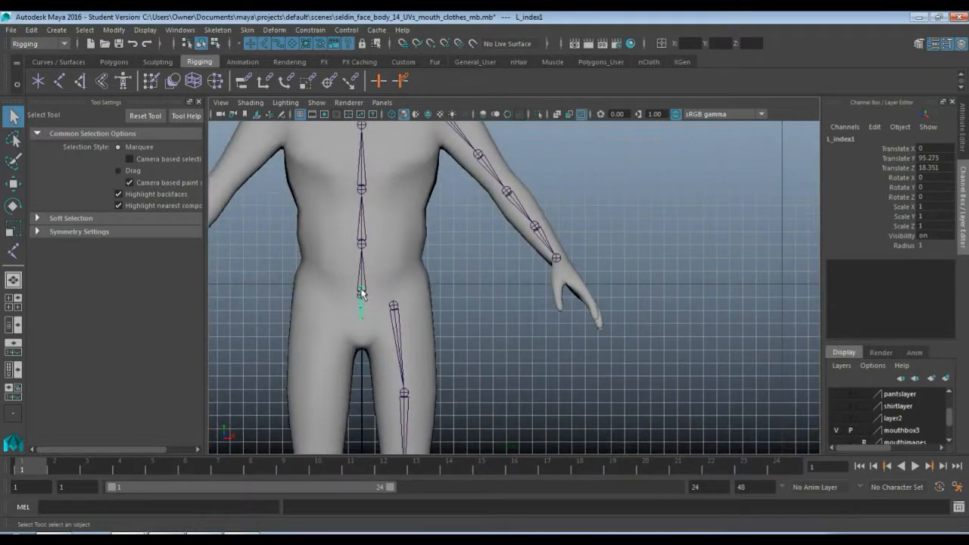
key("w")
left_click_drag(417, 288, 636, 288)
scroll(649, 316, "up", 5)
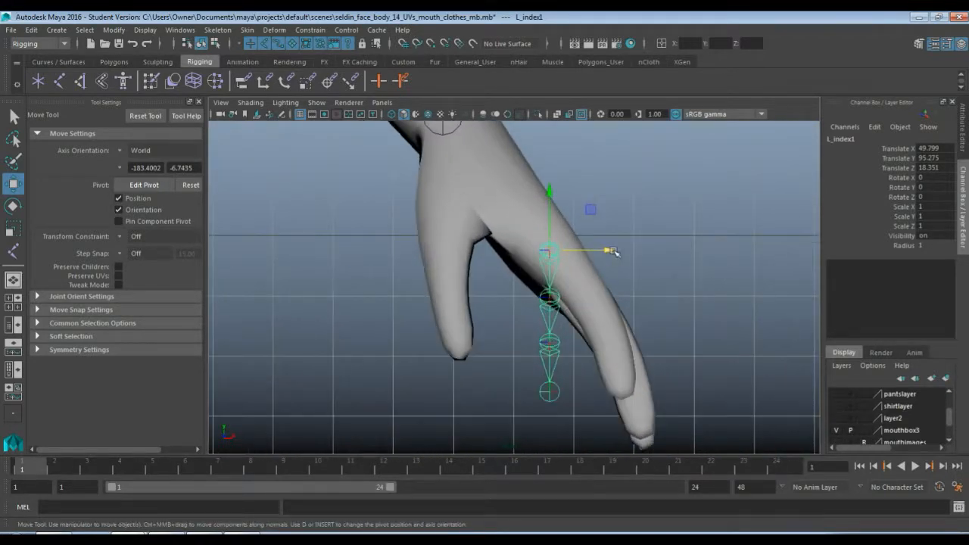
left_click_drag(612, 251, 617, 251)
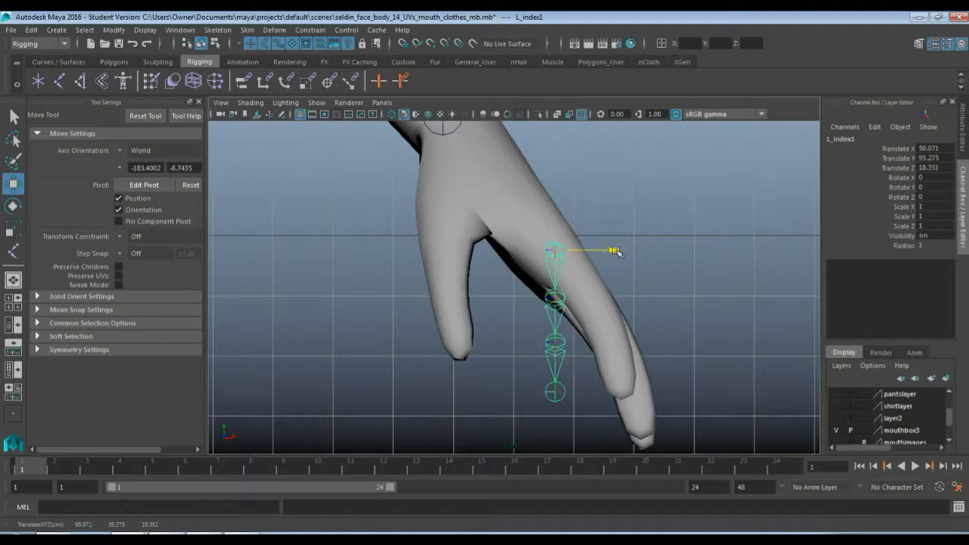
Shift L_index2, L_index3 and L_index4 sideways along the finger's curve in the front view, to Translate Z of about -1.84, -1.0 and -0.3
left_click(559, 300)
left_click_drag(613, 299, 649, 285)
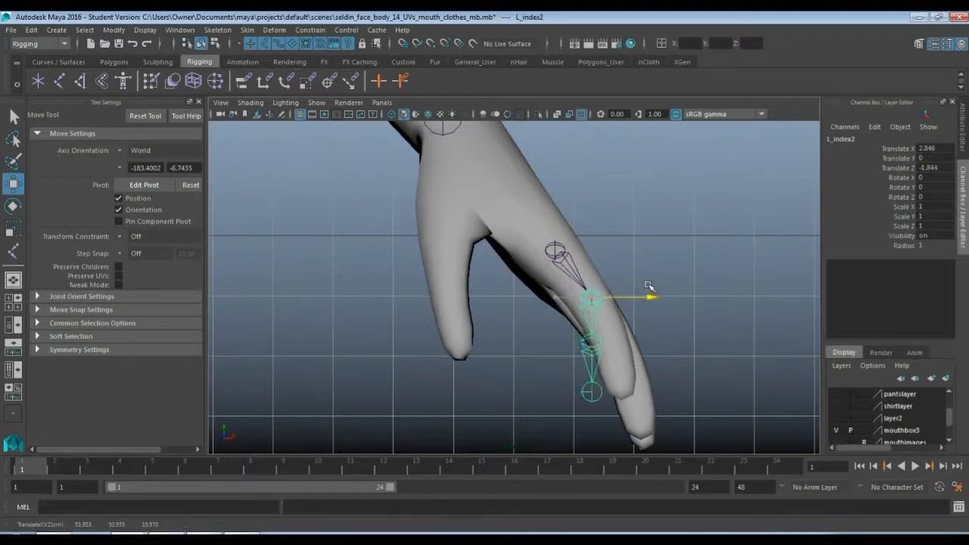
left_click(599, 343)
left_click(590, 344)
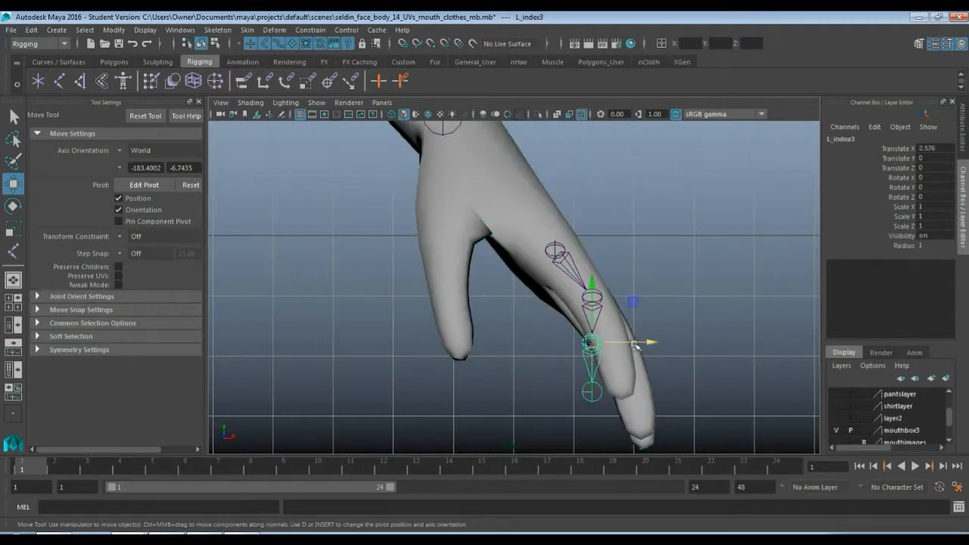
left_click_drag(646, 341, 663, 339)
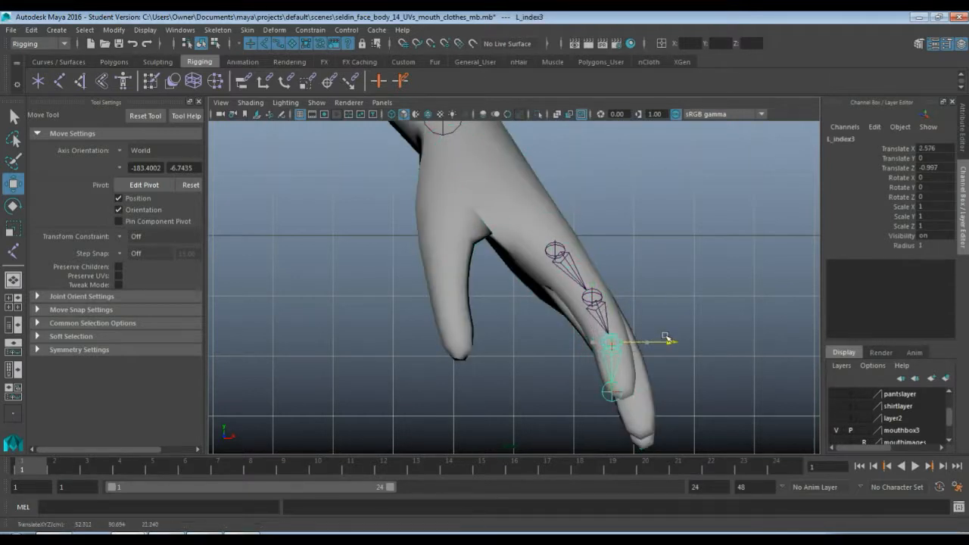
left_click(608, 394)
left_click_drag(665, 393, 673, 392)
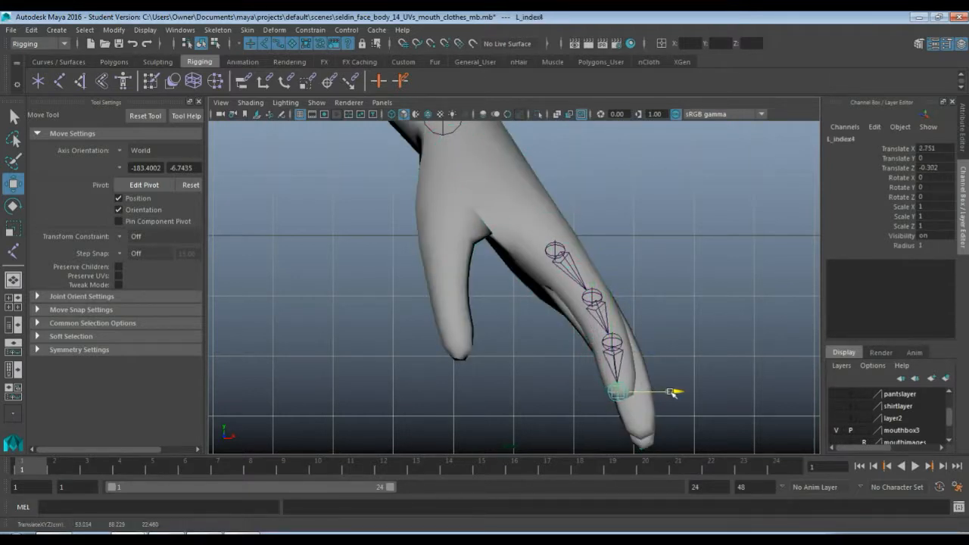
left_click(694, 309)
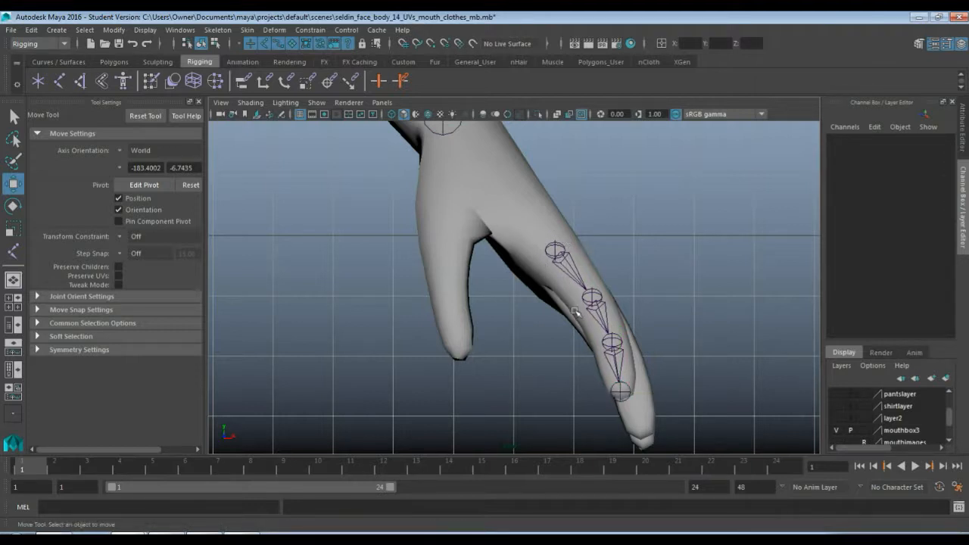
Examine from several angles in the perspective view how the index finger chain sits inside the finger
key("space")
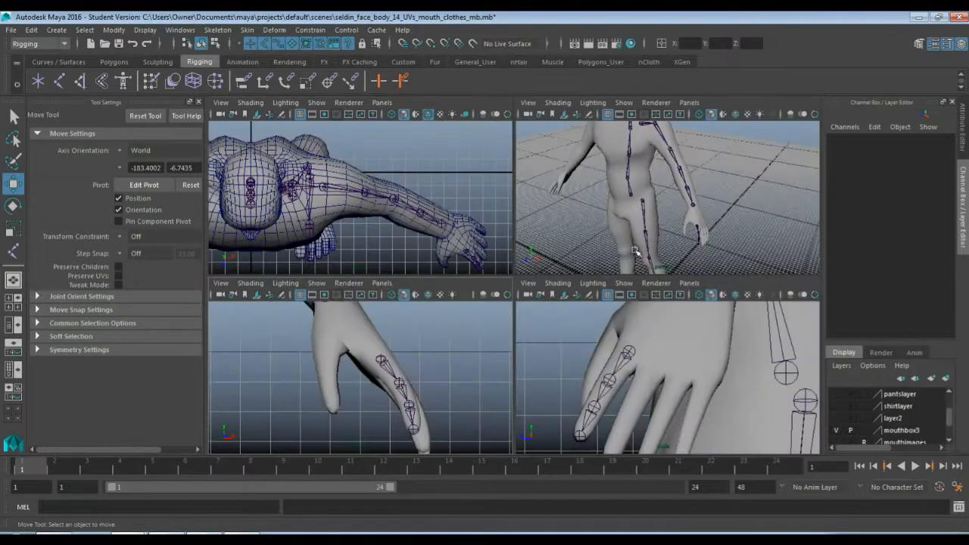
key("space")
scroll(612, 373, "up", 6)
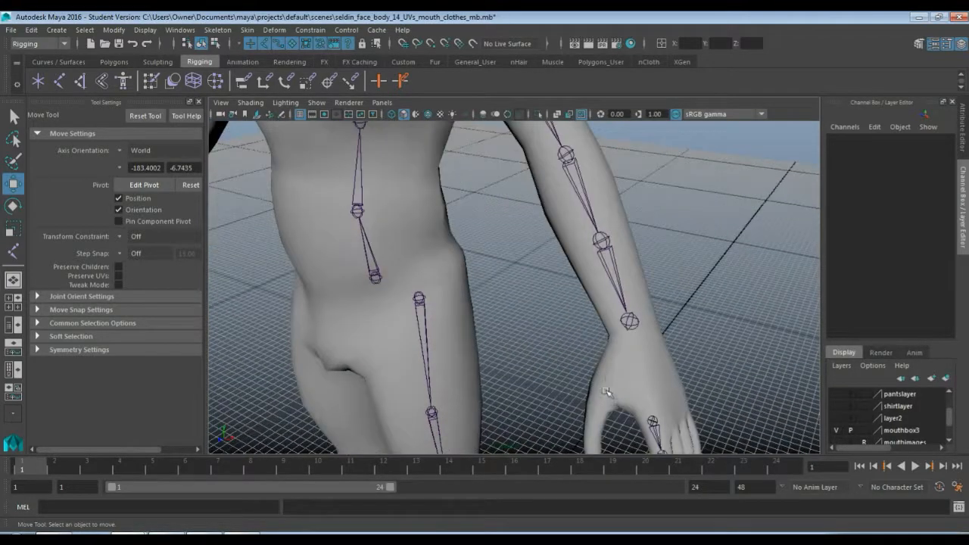
middle_click_drag(608, 391, 549, 303, "alt")
left_click_drag(549, 303, 470, 298, "alt")
middle_click_drag(471, 297, 502, 327, "alt")
left_click(486, 257)
left_click_drag(495, 309, 433, 319, "alt")
left_click_drag(580, 288, 491, 256, "alt")
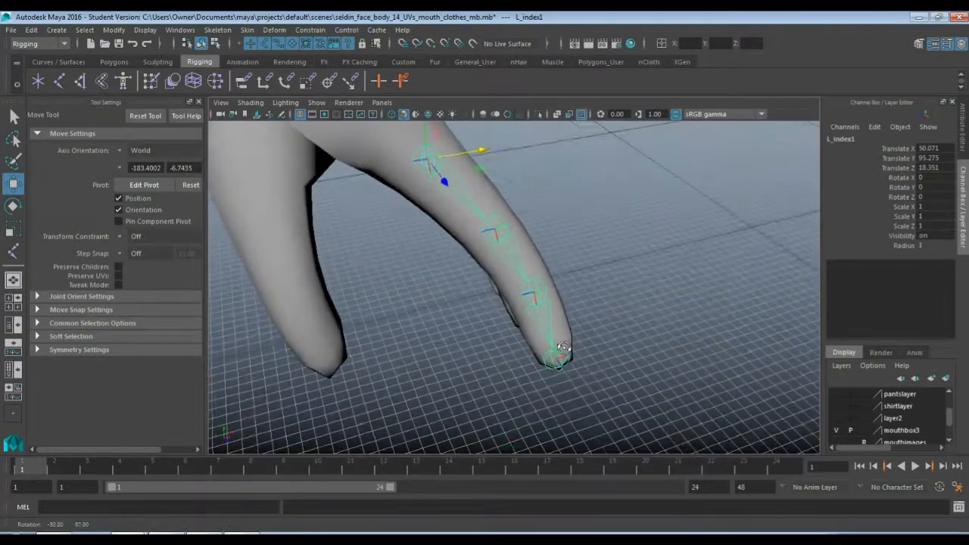
Reposition L_index2 inside the finger by editing its pivot without moving its children, to Translate Z of about -1.73
left_click(513, 293)
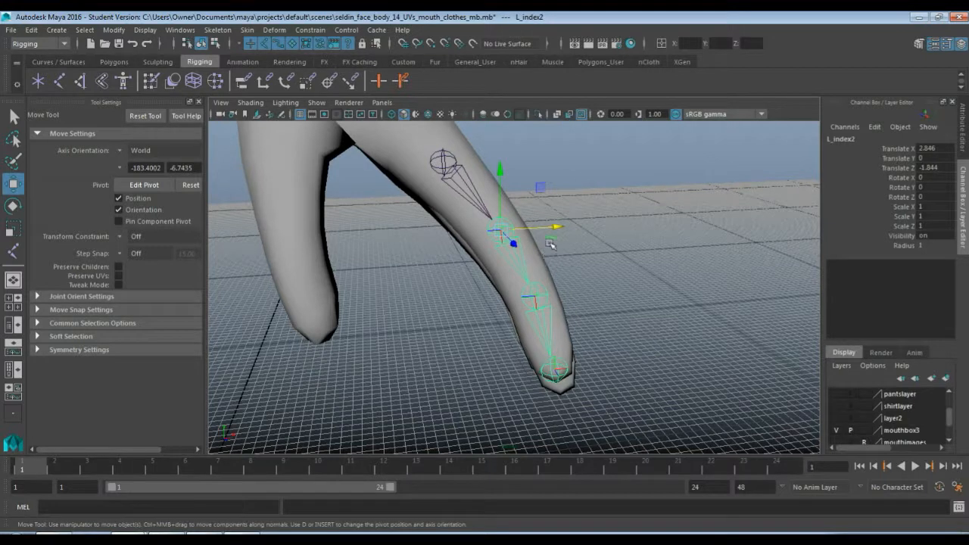
key("d")
left_click_drag(559, 229, 555, 228)
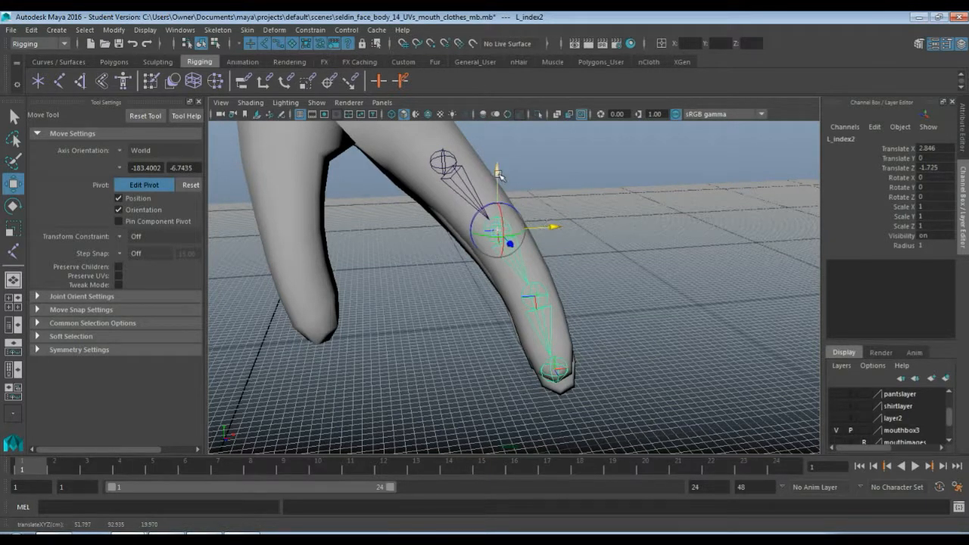
left_click_drag(498, 175, 499, 177)
Center L_index3 in the finger by editing its pivot in the perspective view, to Translate X 2.6, Y -0.09 and Z -1.05
left_click(543, 296)
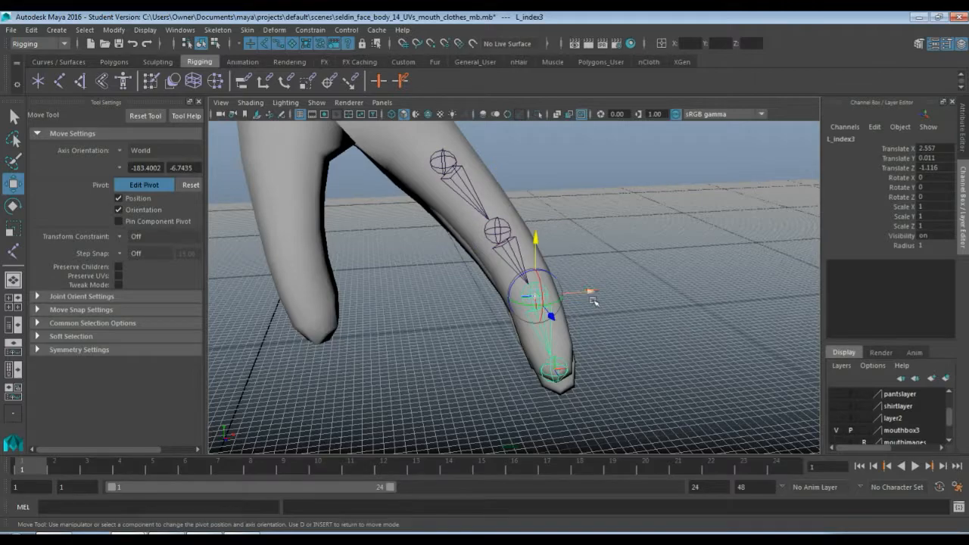
left_click_drag(628, 334, 595, 313, "alt")
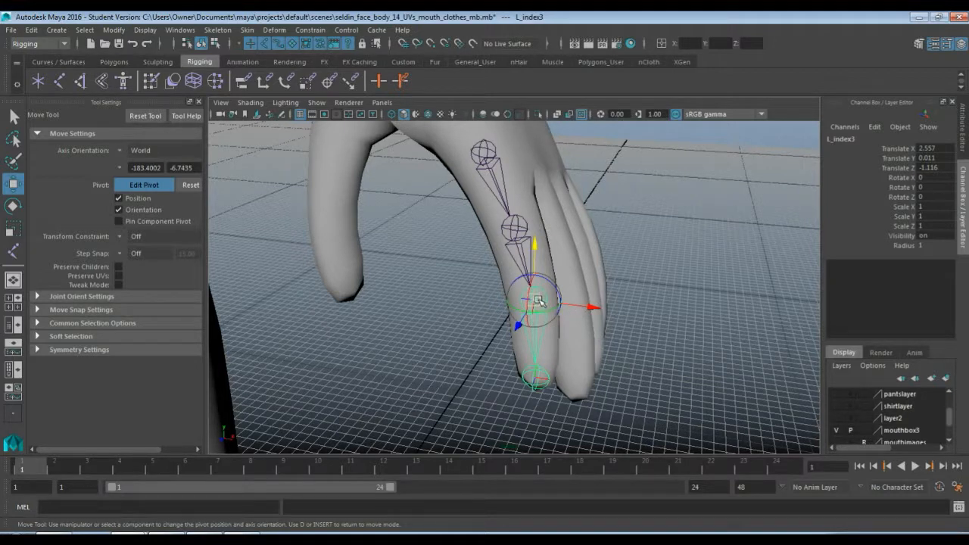
left_click_drag(594, 308, 597, 309)
left_click_drag(547, 346, 509, 342, "alt")
left_click_drag(465, 313, 506, 249)
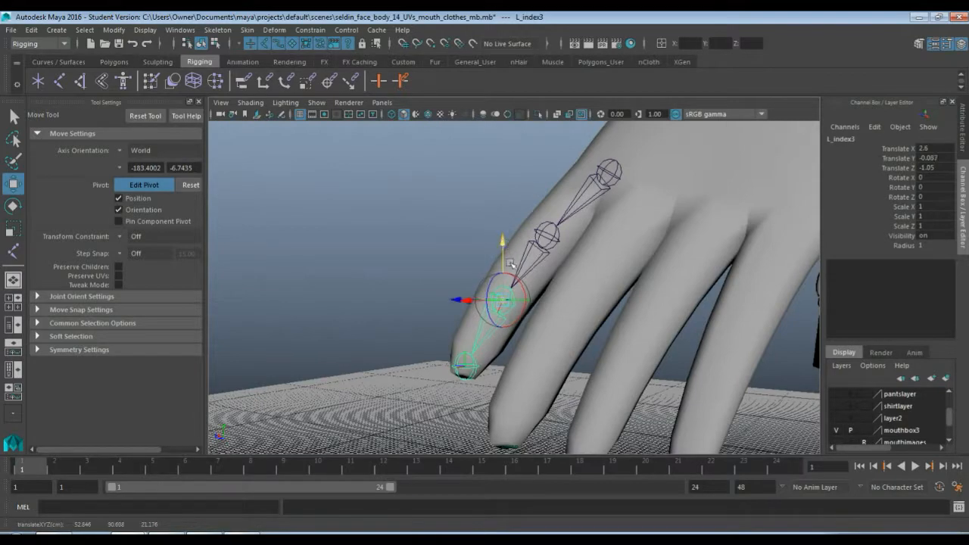
left_click_drag(435, 315, 579, 332, "alt")
left_click_drag(606, 284, 596, 303, "alt")
Duplicate the index finger chain from its knuckle joint and move the copy onto the middle finger in the side view, at about Y 93.93, Z 16.19
left_click(568, 218)
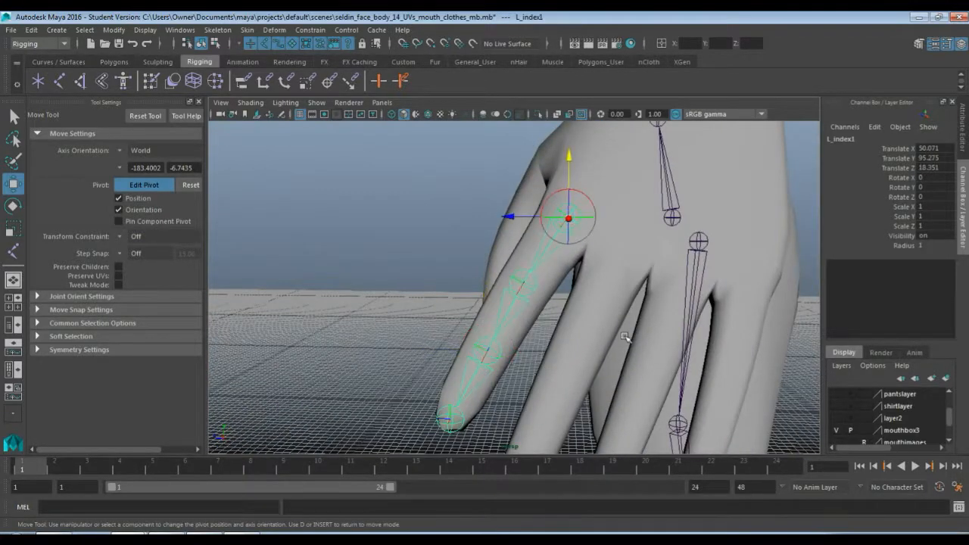
key("space")
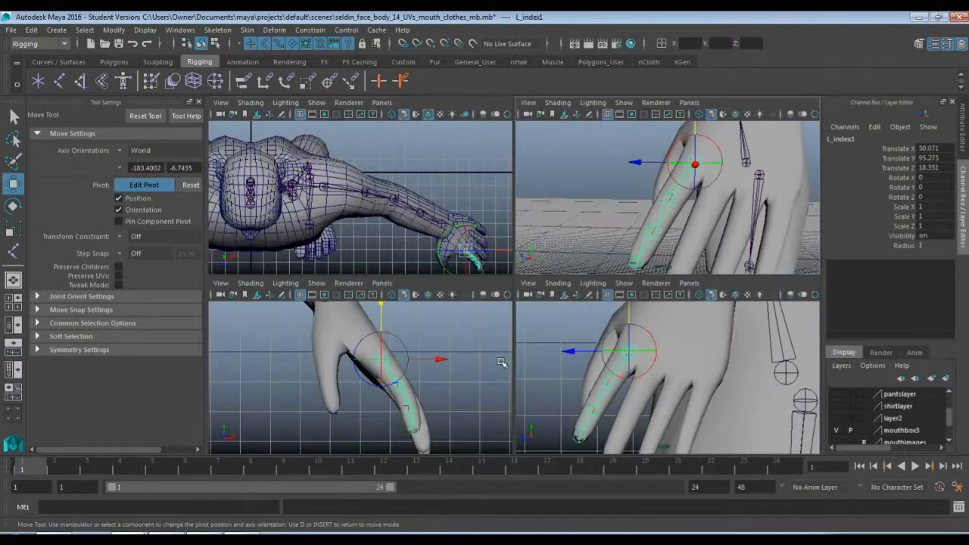
key("space")
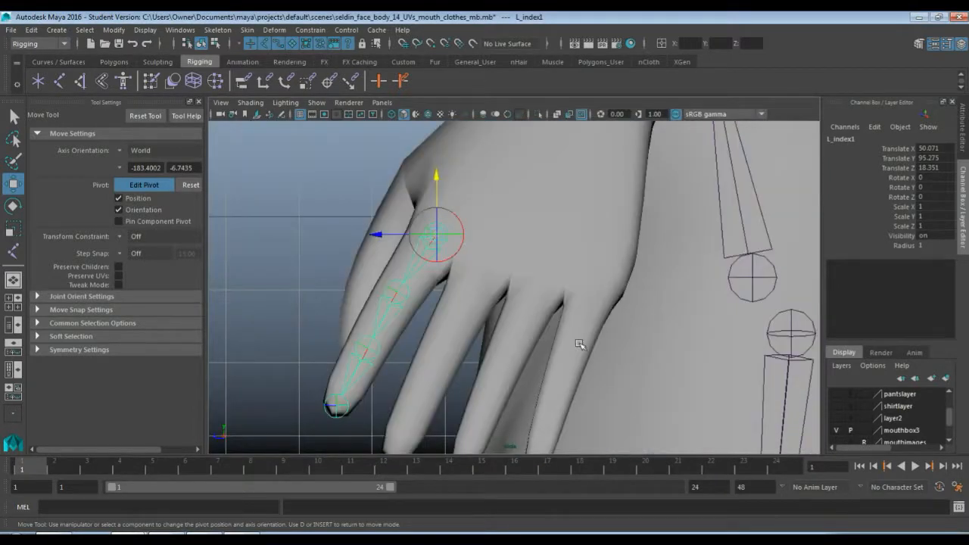
key("q")
key("w")
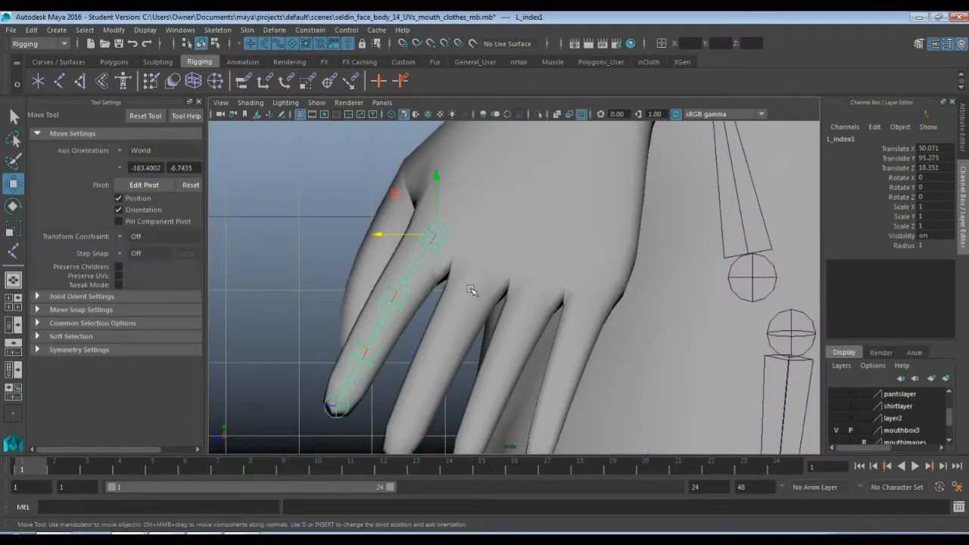
key("ctrl+d")
left_click_drag(437, 237, 490, 268)
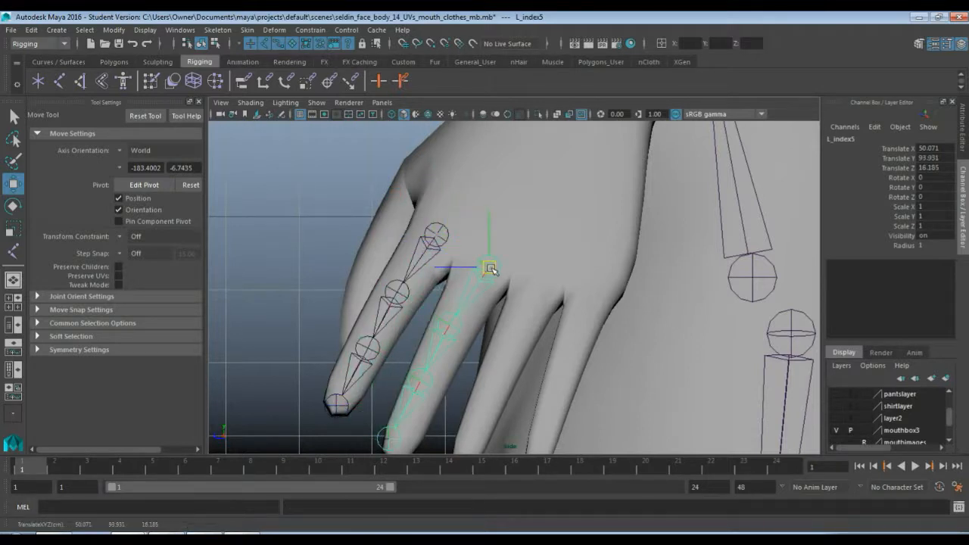
Nudge the duplicated middle finger chain in the side view to about Translate Y 94.03 and Z 16.36
middle_click_drag(562, 315, 533, 248, "alt")
left_click(520, 283, "alt")
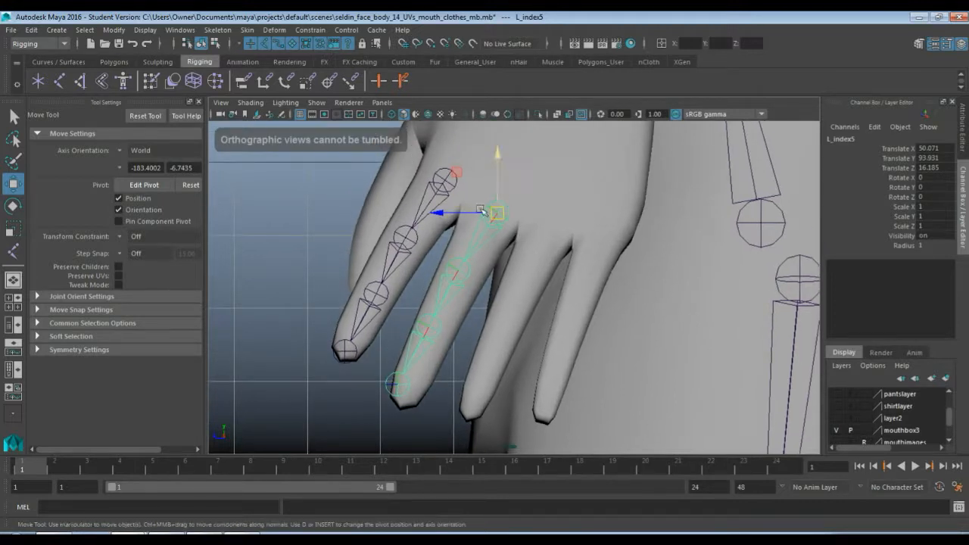
left_click_drag(498, 215, 493, 213)
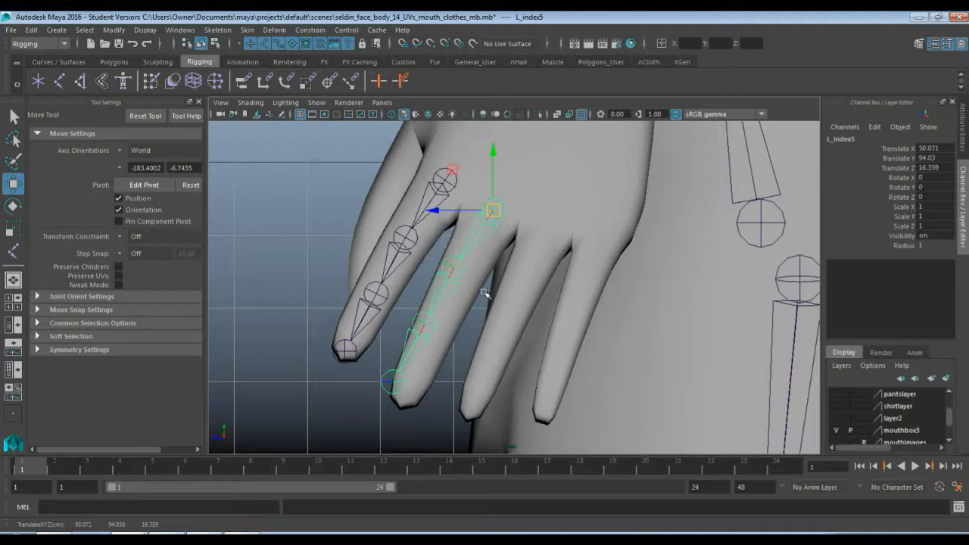
Align the duplicated chain's second, third and tip joints along the middle finger in the side view by editing their pivots
left_click(457, 275)
key("d")
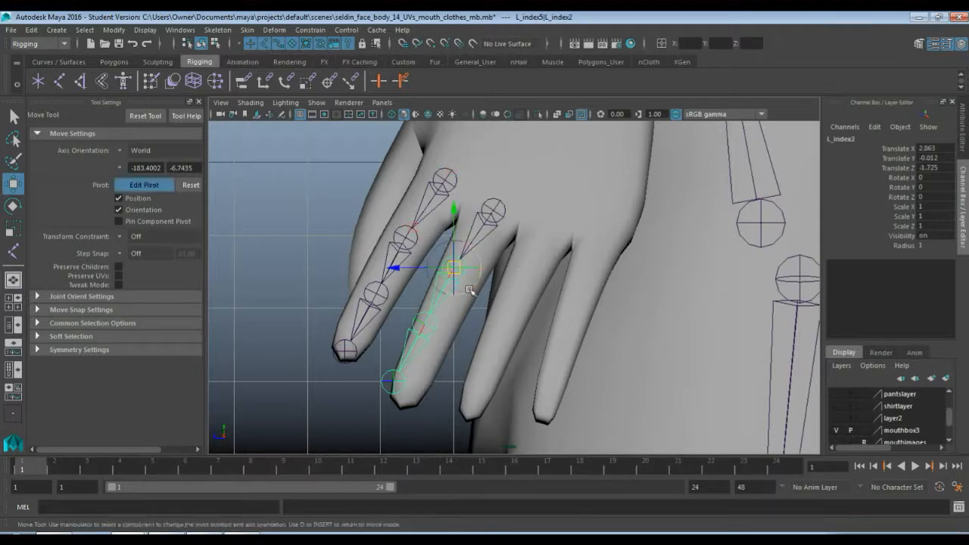
left_click_drag(402, 273, 412, 276)
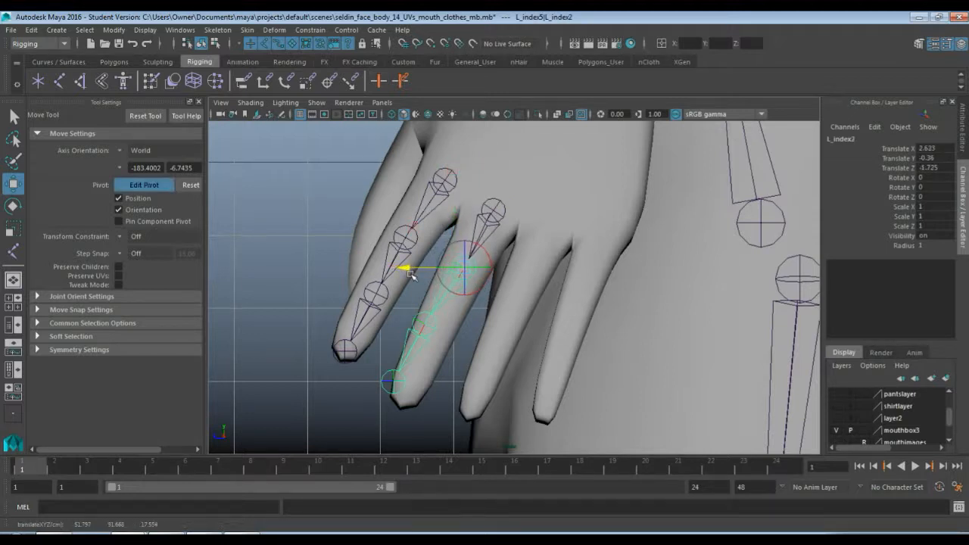
left_click(429, 322)
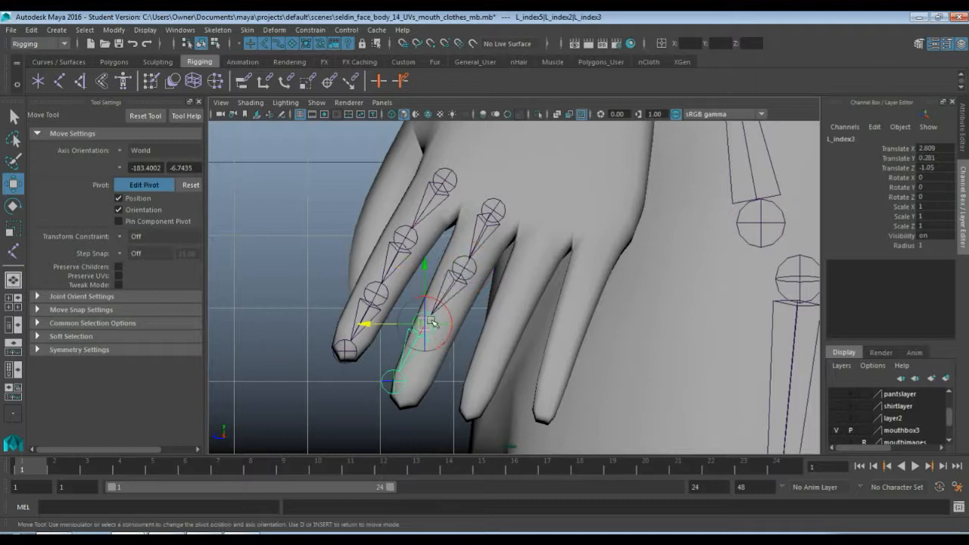
left_click_drag(432, 322, 436, 328)
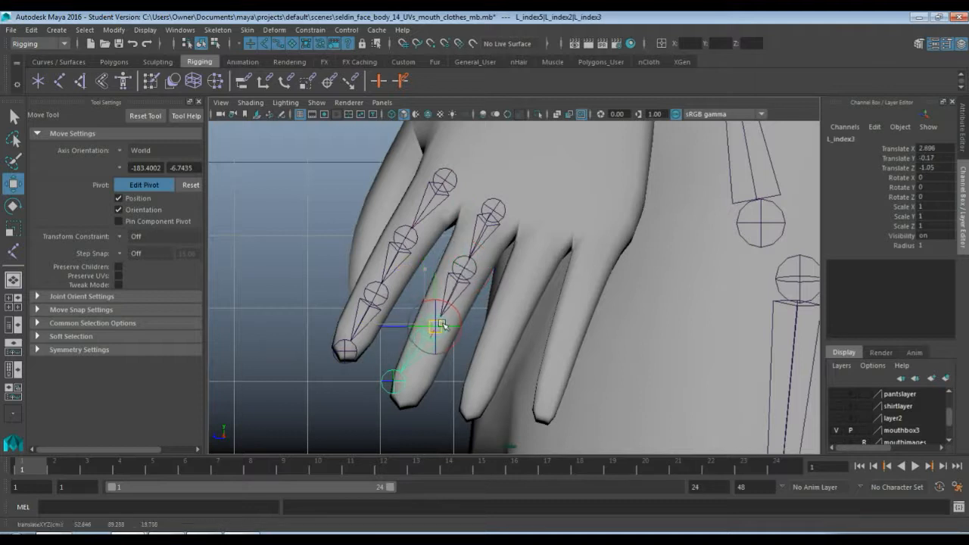
left_click(395, 381)
left_click_drag(401, 378, 407, 398)
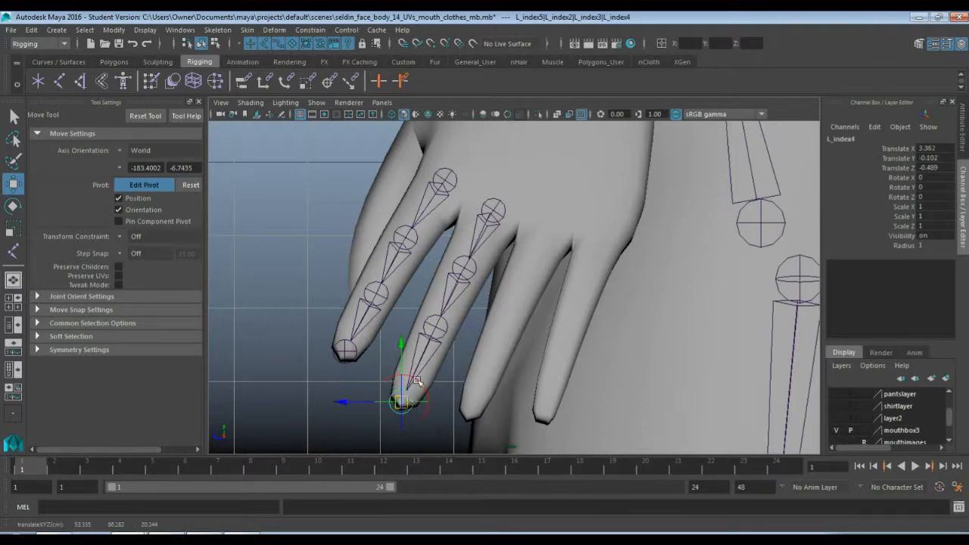
Shift the middle finger's L_index3 joint sideways into the finger in the perspective view, to about Translate X 2.67, Y -0.22, Z -1.7
left_click(440, 328)
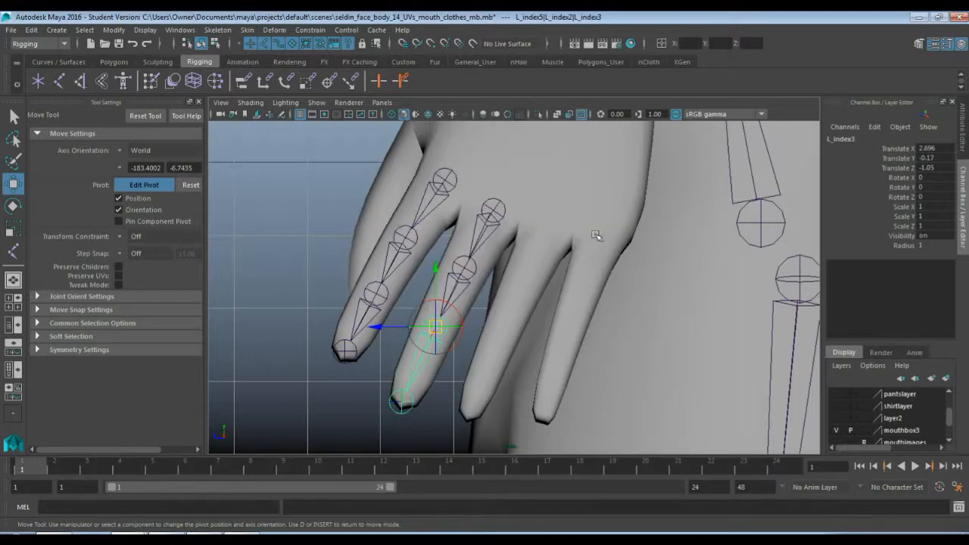
key("space")
key("space")
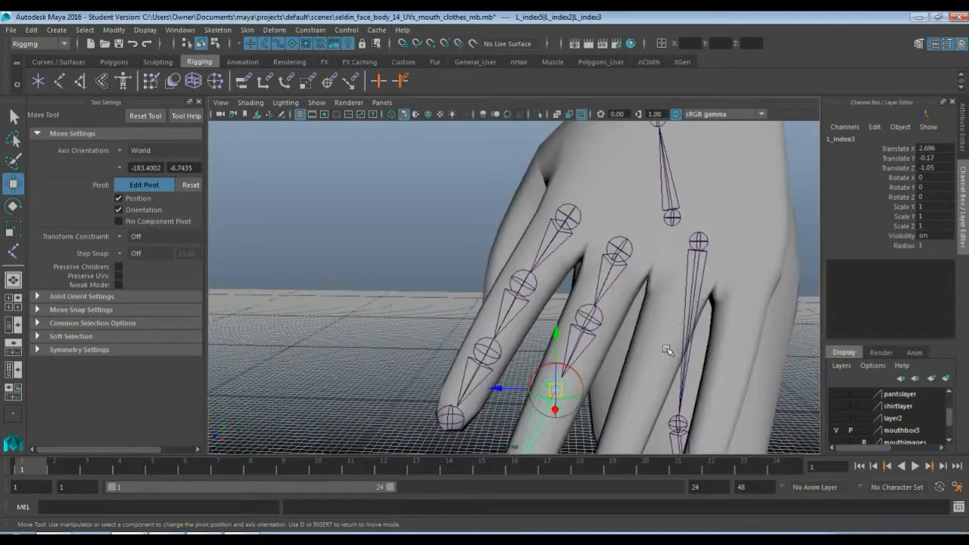
left_click_drag(668, 351, 542, 286, "alt")
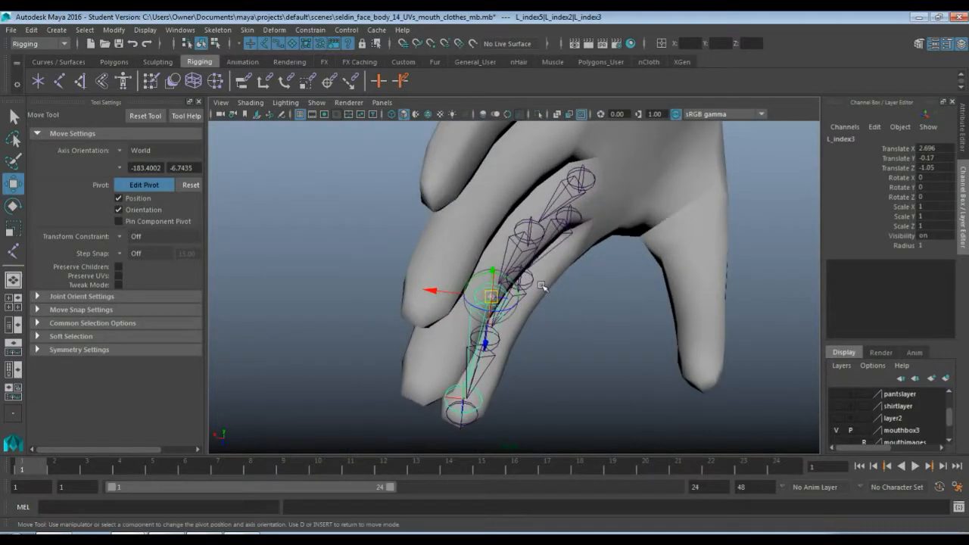
left_click_drag(432, 290, 536, 399)
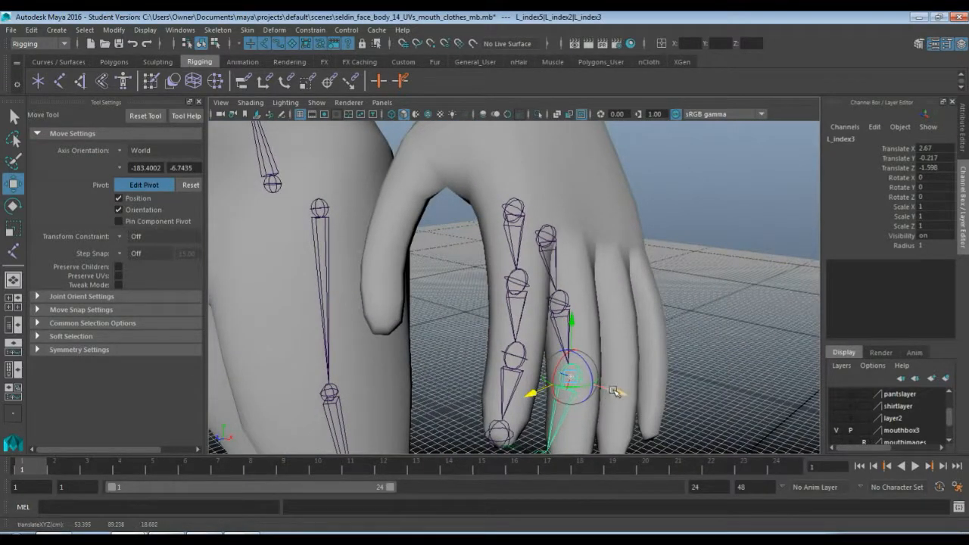
left_click_drag(614, 391, 621, 394)
left_click_drag(641, 353, 605, 362, "alt")
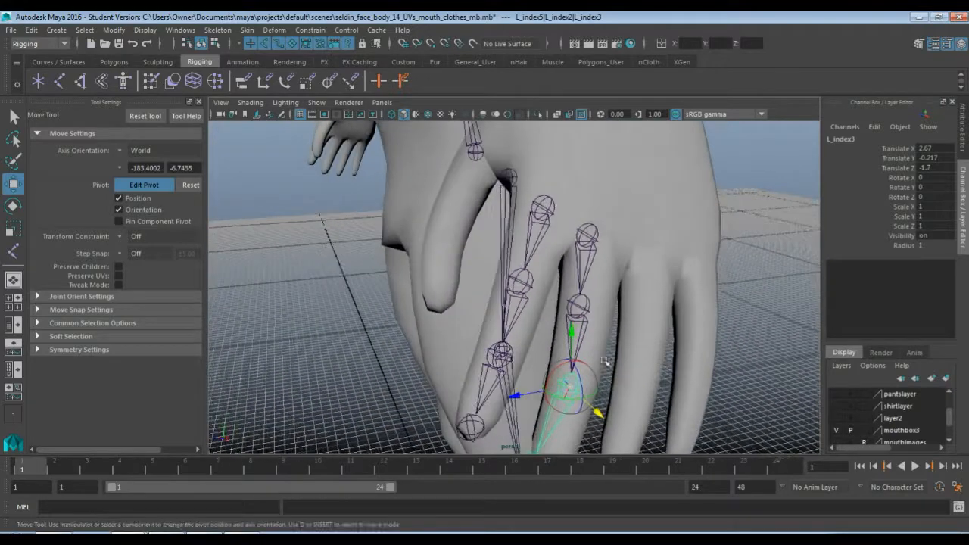
Reposition the middle finger's L_index2 joint inside the finger in the perspective view, bringing Translate Z to about -2.15
left_click(576, 305)
left_click(536, 313)
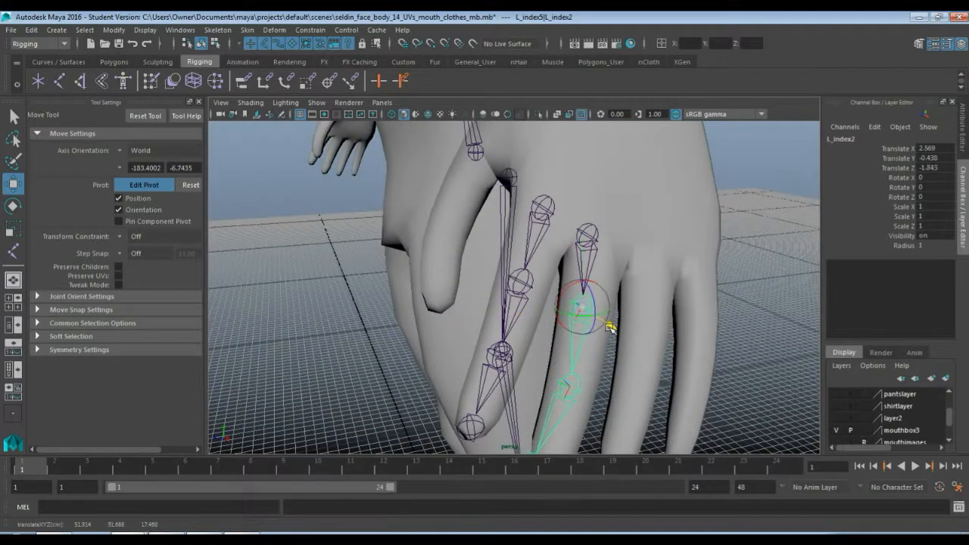
left_click_drag(658, 347, 495, 324, "alt")
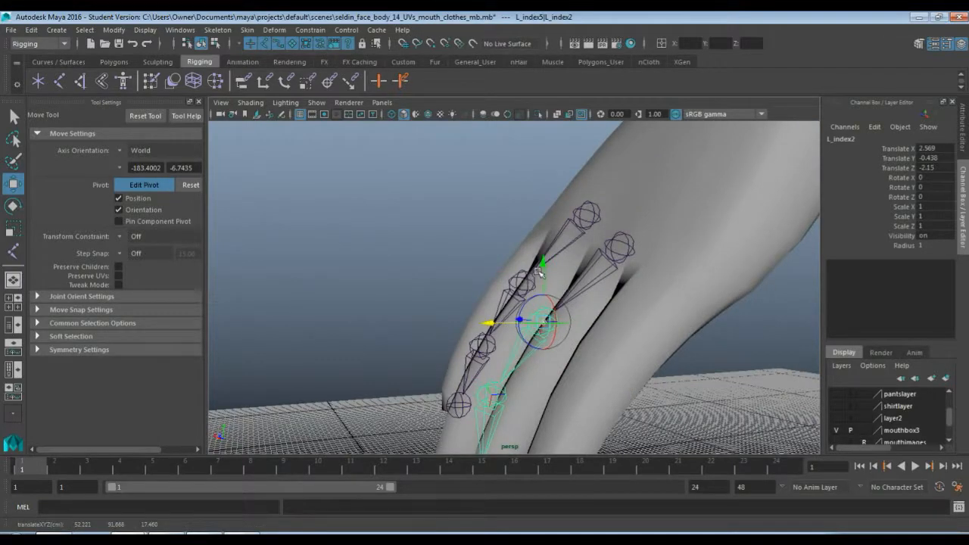
left_click_drag(542, 259, 496, 296, "alt")
Reposition the middle finger's knuckle joint by its pivot to about Translate X 50.51 and Y 94.35
left_click(486, 247)
left_click_drag(355, 253, 496, 280, "alt")
left_click_drag(634, 231, 633, 221)
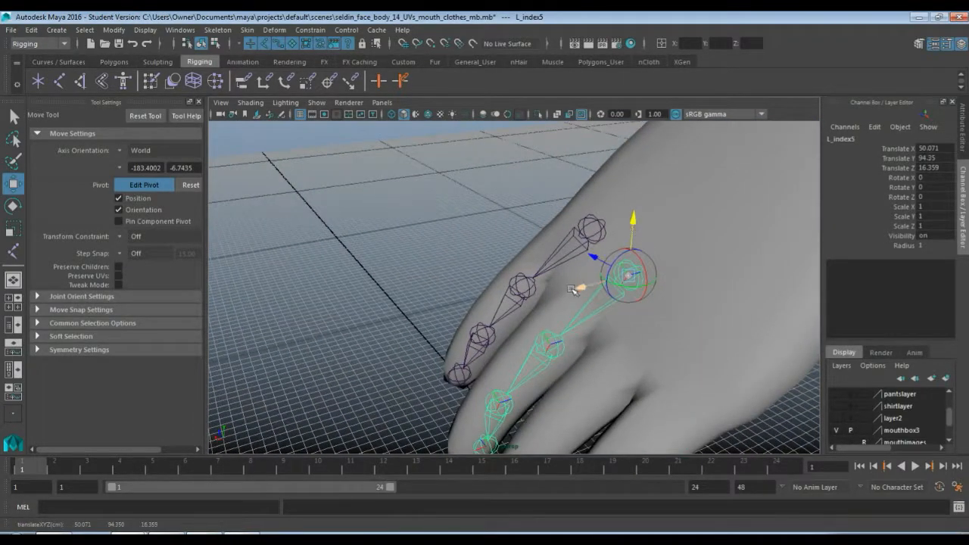
left_click_drag(578, 288, 569, 285)
left_click_drag(644, 332, 612, 365, "alt")
Center the middle finger's third and tip joints in the finger, with the tip at about Translate X 3.37, Y -0.13, Z -0.86
middle_click_drag(612, 366, 604, 291, "alt")
left_click_drag(604, 292, 460, 281, "alt")
left_click(521, 271)
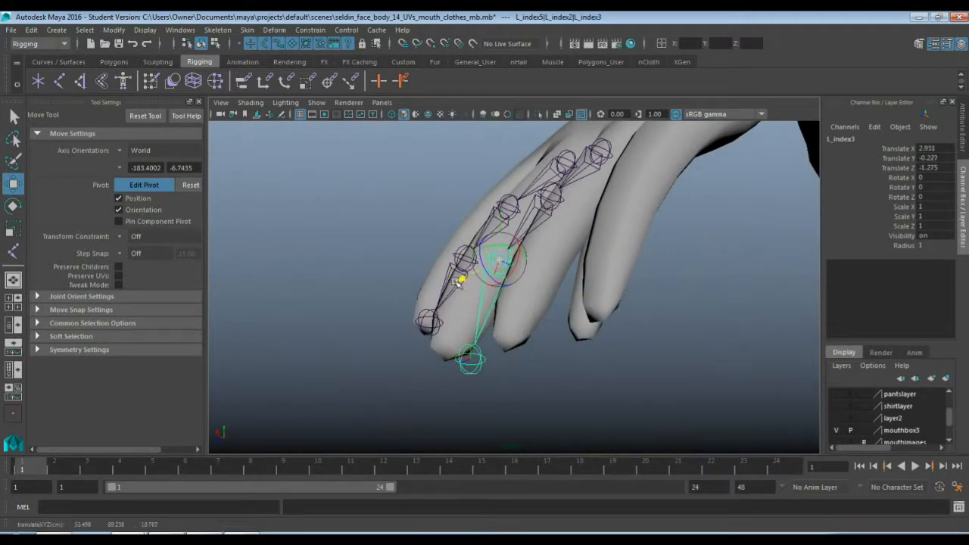
left_click(475, 358)
left_click_drag(432, 353, 616, 279)
left_click(557, 406)
Rename the middle finger's knuckle joint as L_middle1 from the side view
key("space")
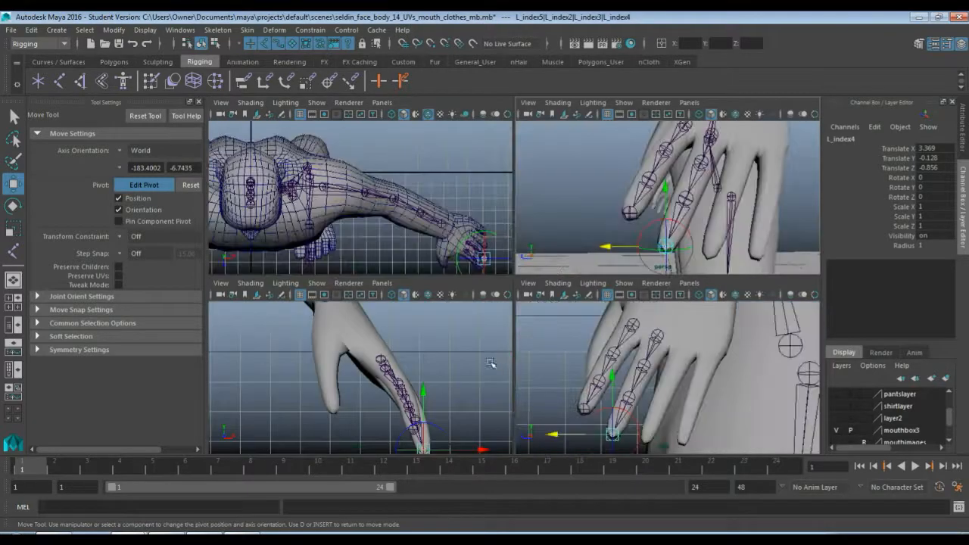
key("space")
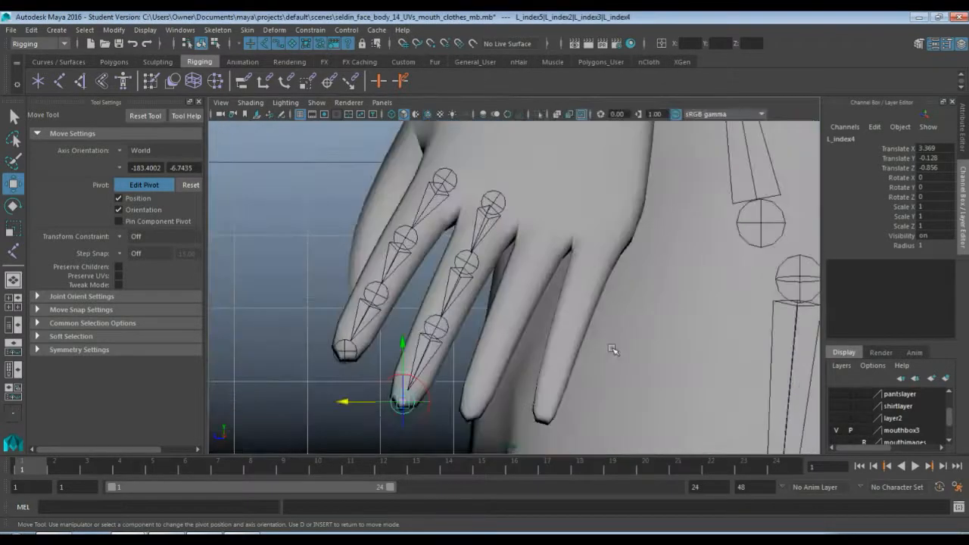
left_click(500, 218)
key("q")
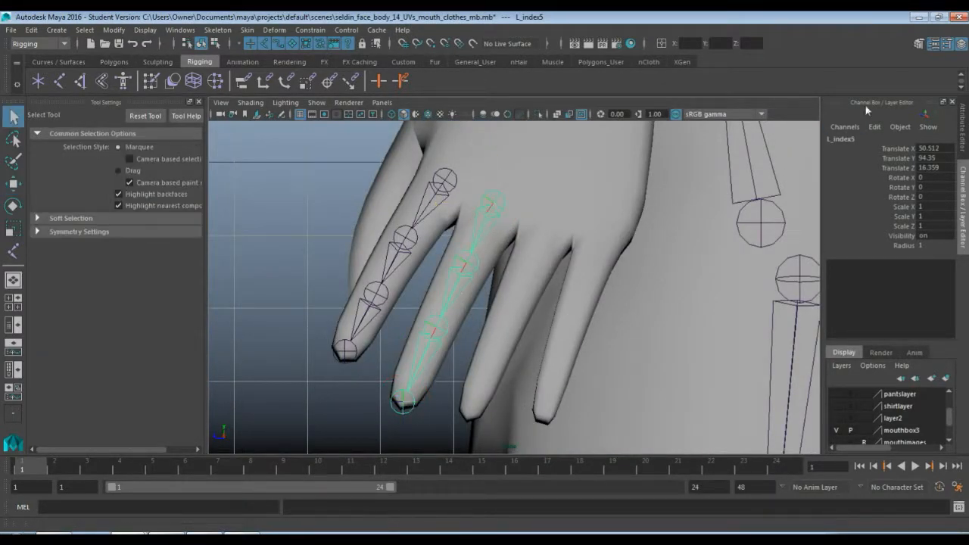
double_click(866, 139)
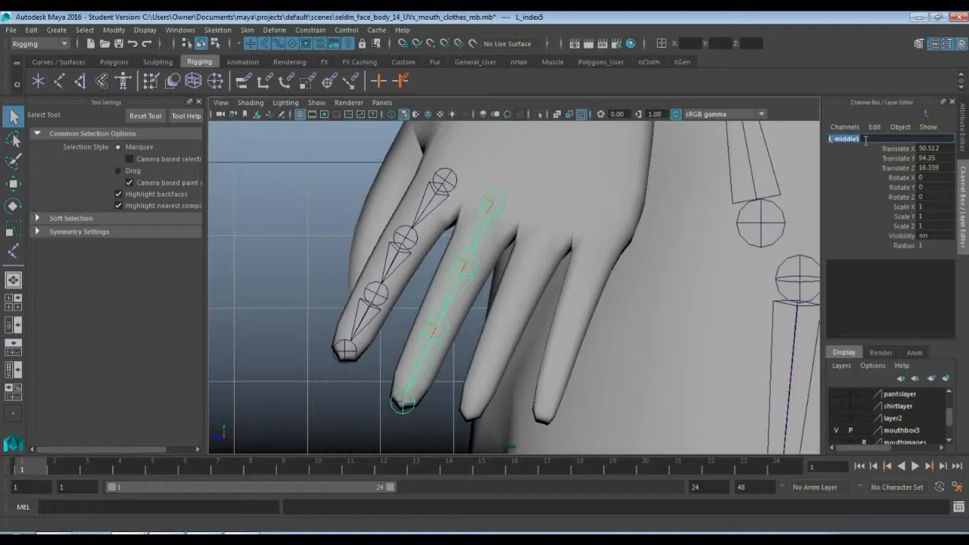
type("L_middle1")
key("Return")
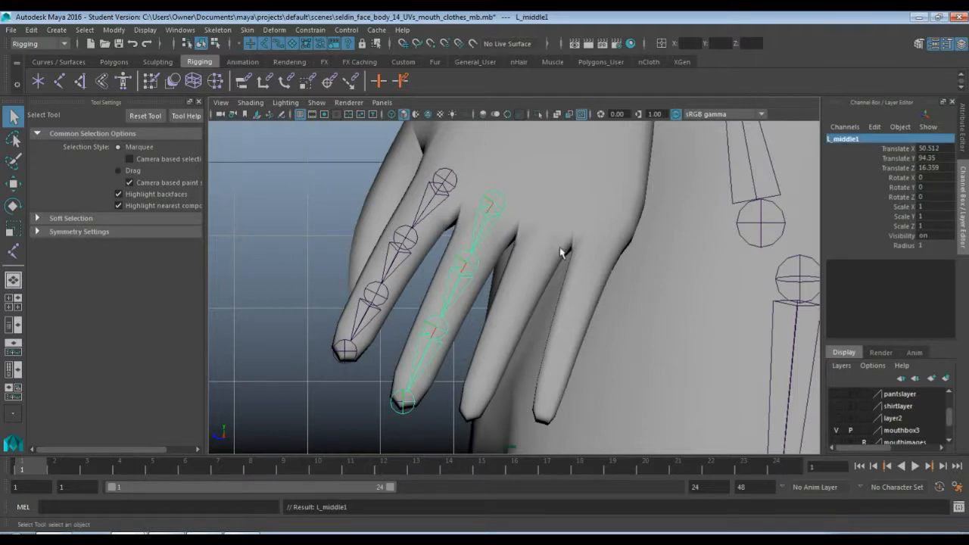
Rename the second joint of the middle finger chain as L_middle2
left_click(463, 265)
left_click(478, 265)
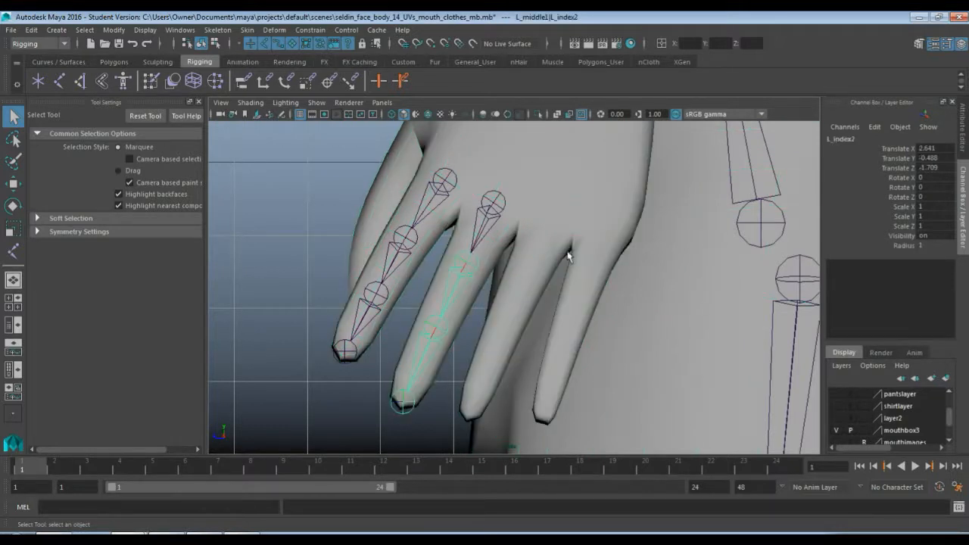
left_click(868, 139)
type("L_middle1")
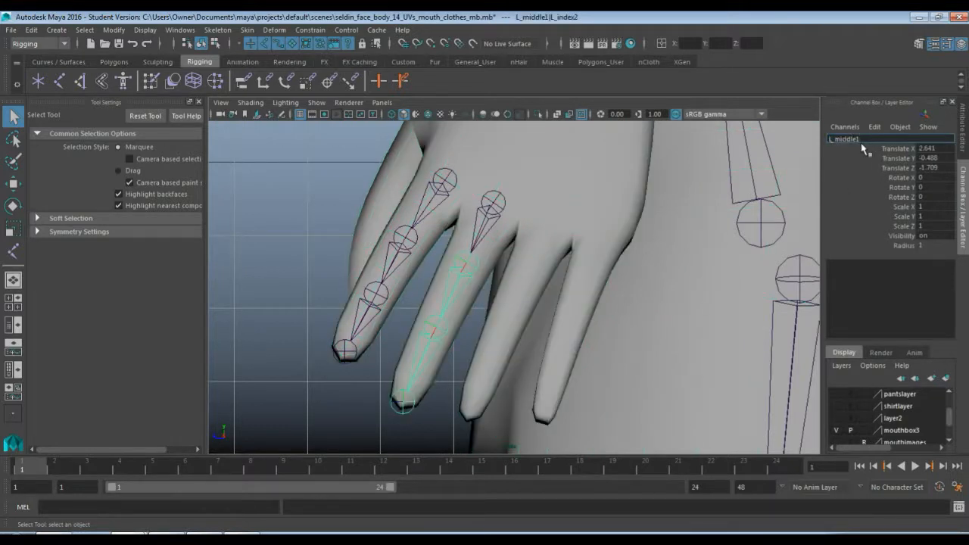
key("Return")
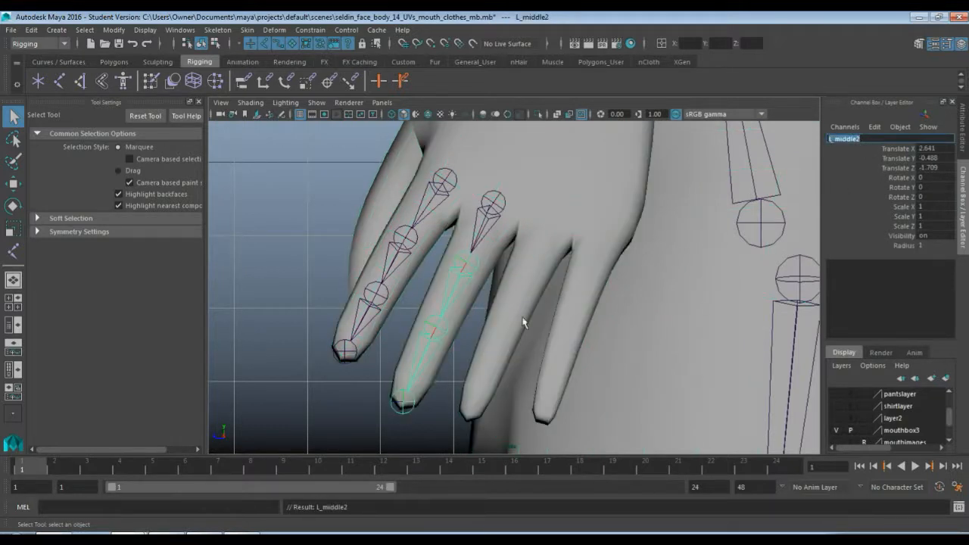
Rename the third joint of the middle finger chain as L_middle3
left_click(432, 327)
left_click(854, 140)
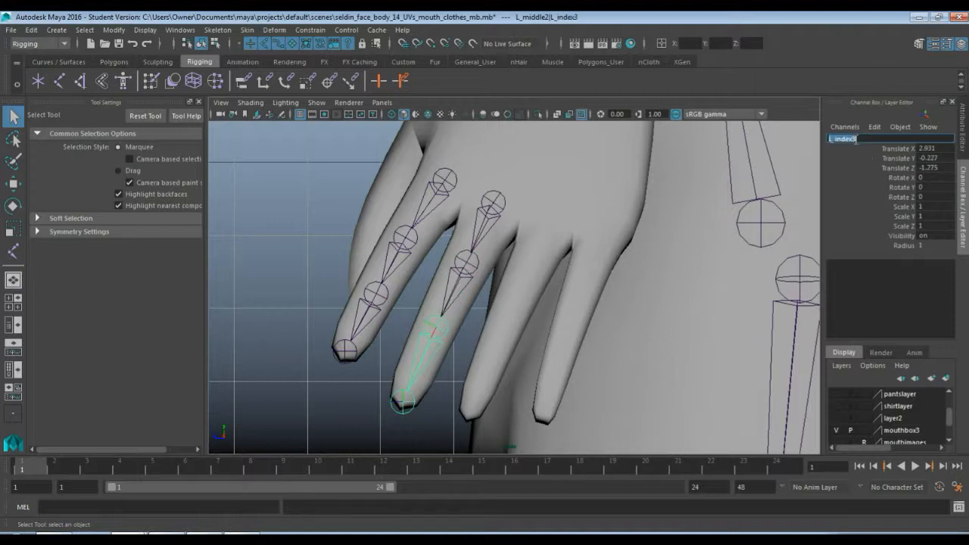
type("L_middle3")
key("Return")
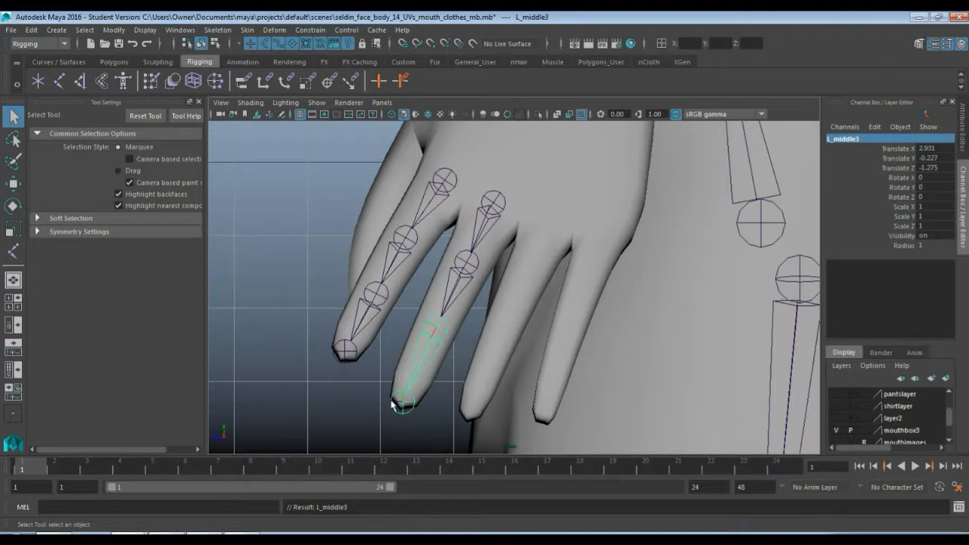
Rename the tip joint of the middle finger chain as L_middle4
left_click(393, 405)
double_click(848, 140)
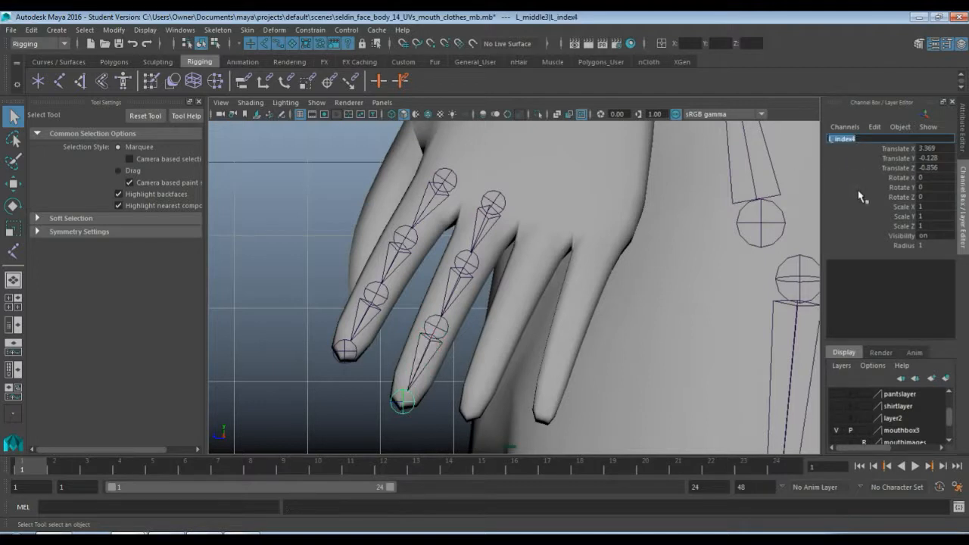
type("L_middle1")
key("Return")
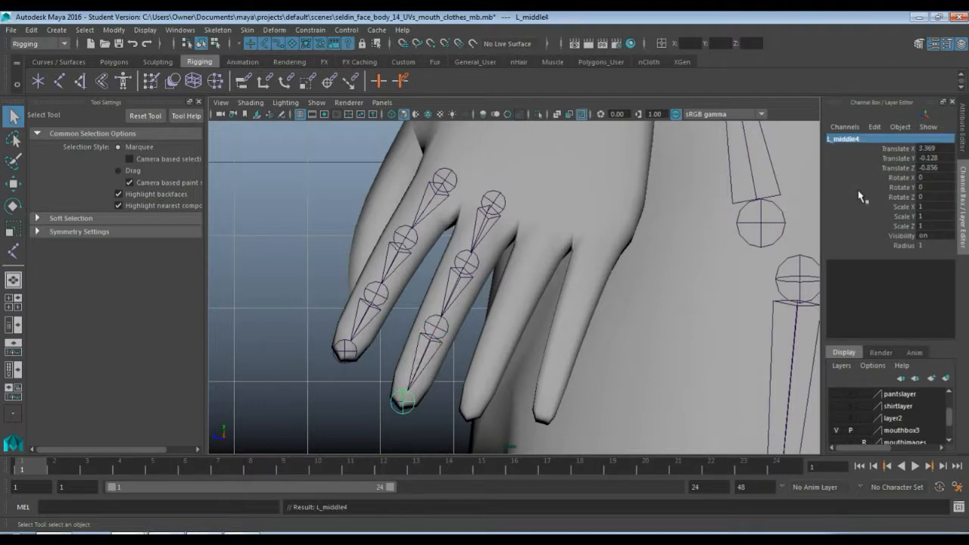
Duplicate the L_middle1 chain and move the copy onto the ring finger in the side view, at about Translate Y 93.5, Z 14.02
left_click(498, 205)
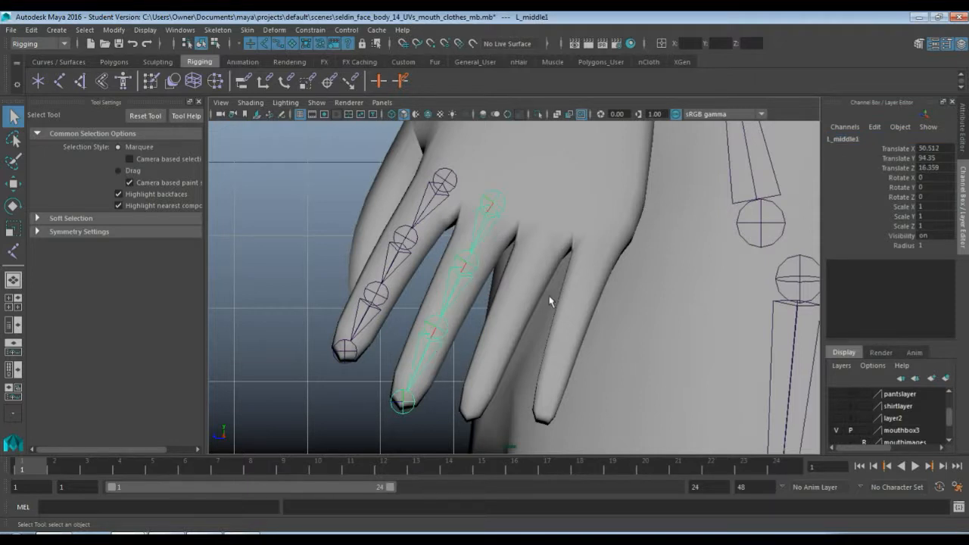
key("w")
left_click(485, 203)
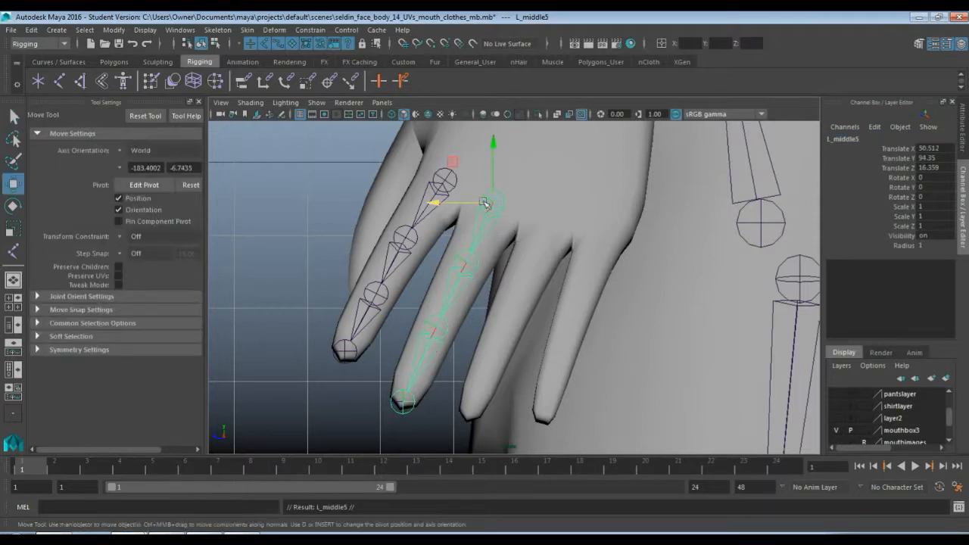
left_click_drag(492, 203, 549, 223)
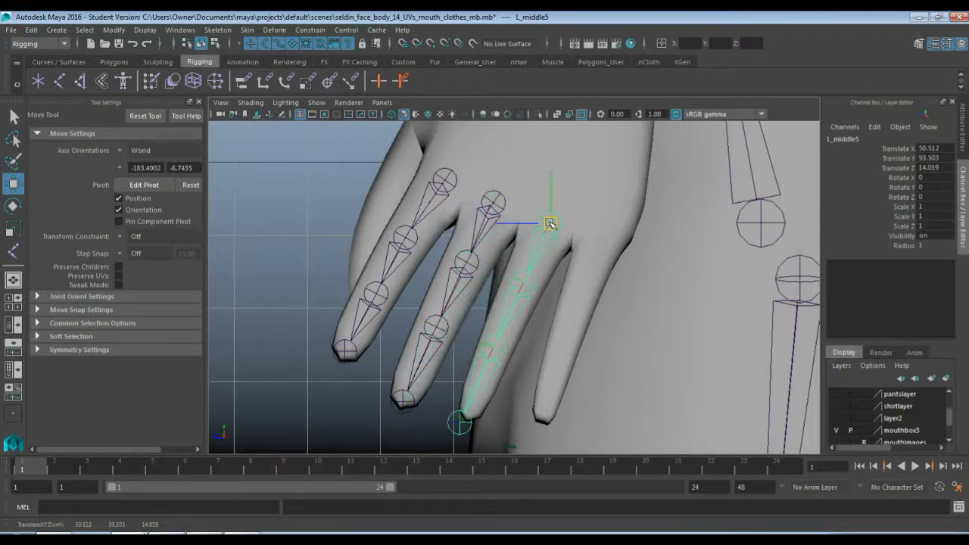
Fit the duplicated chain's tip joint into the ring fingertip by editing its pivot, to about Translate X 2.74
key("y")
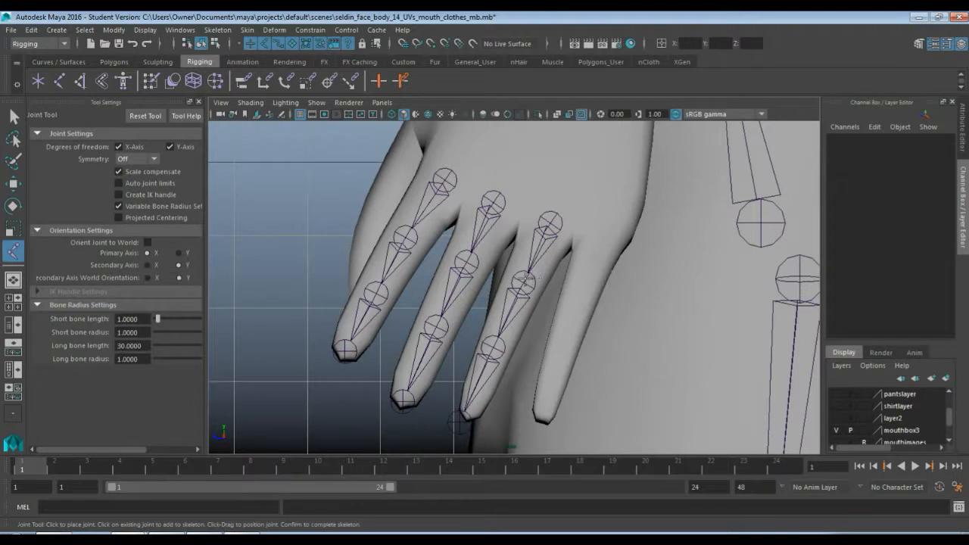
key("q")
left_click(523, 290)
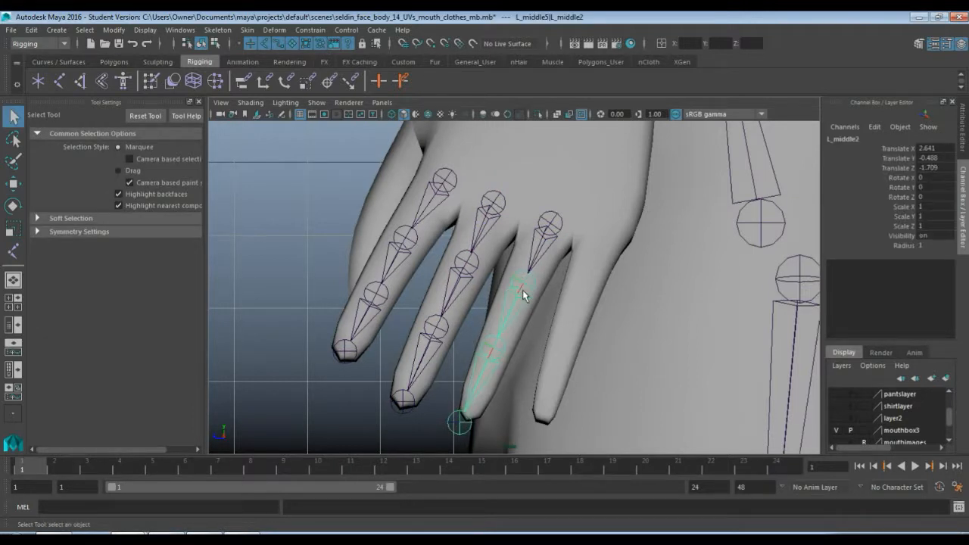
key("w")
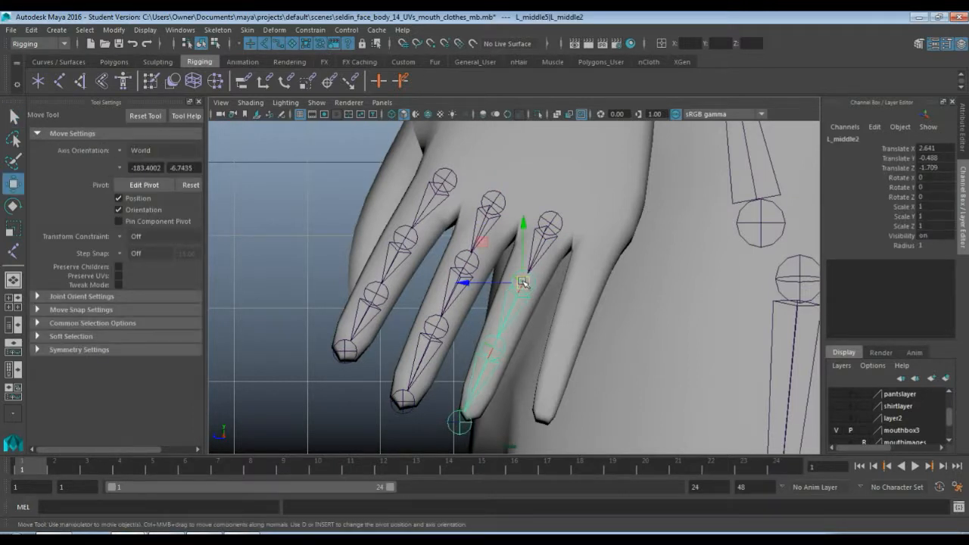
key("d")
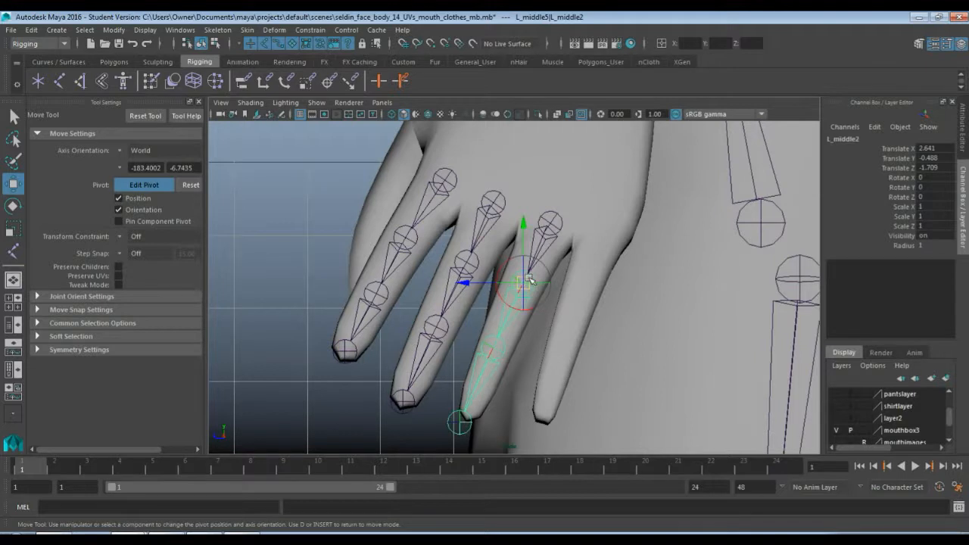
left_click(461, 421)
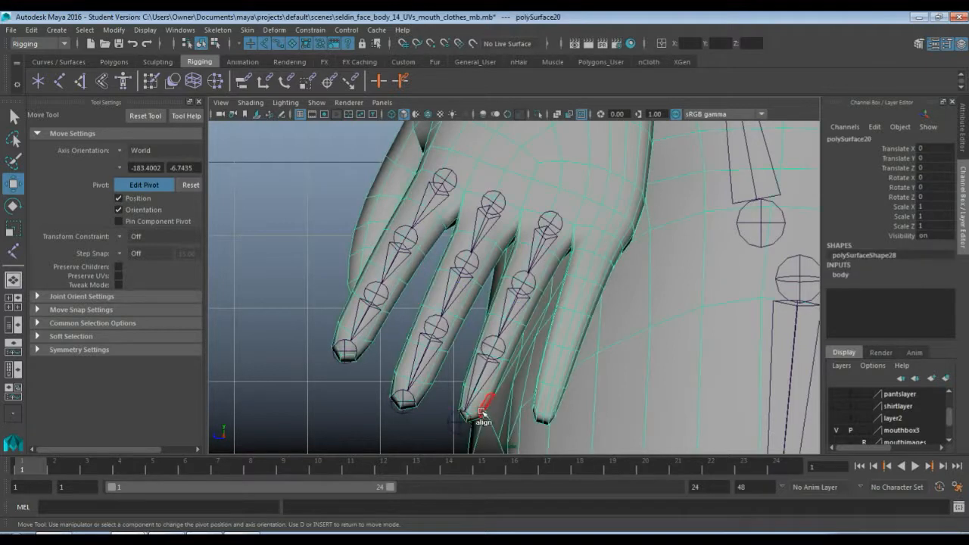
left_click(460, 421)
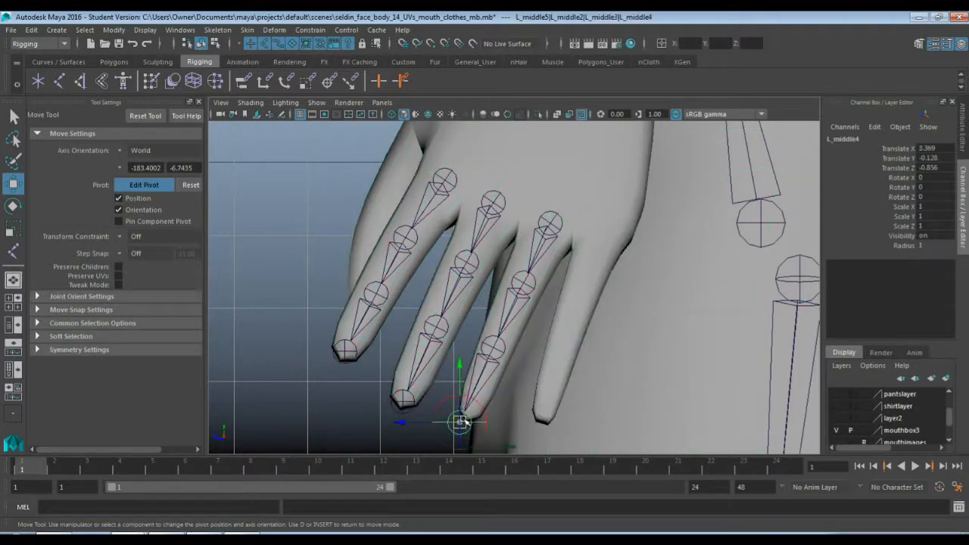
left_click_drag(462, 422, 476, 407)
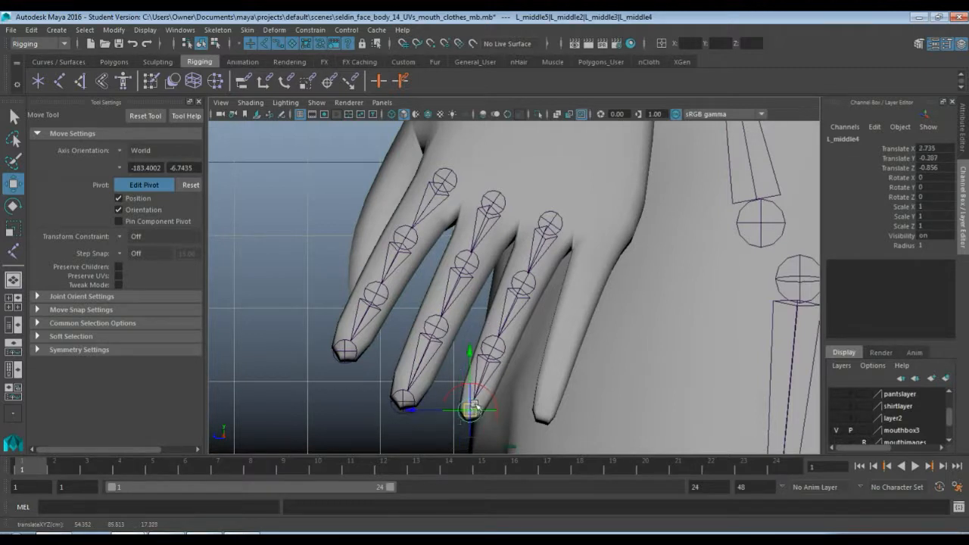
Adjust the ring finger's third and second joints by their pivots, placing the second at about Translate X 2.43, Y -0.53
left_click(496, 346)
left_click_drag(500, 345, 519, 328)
left_click(534, 289)
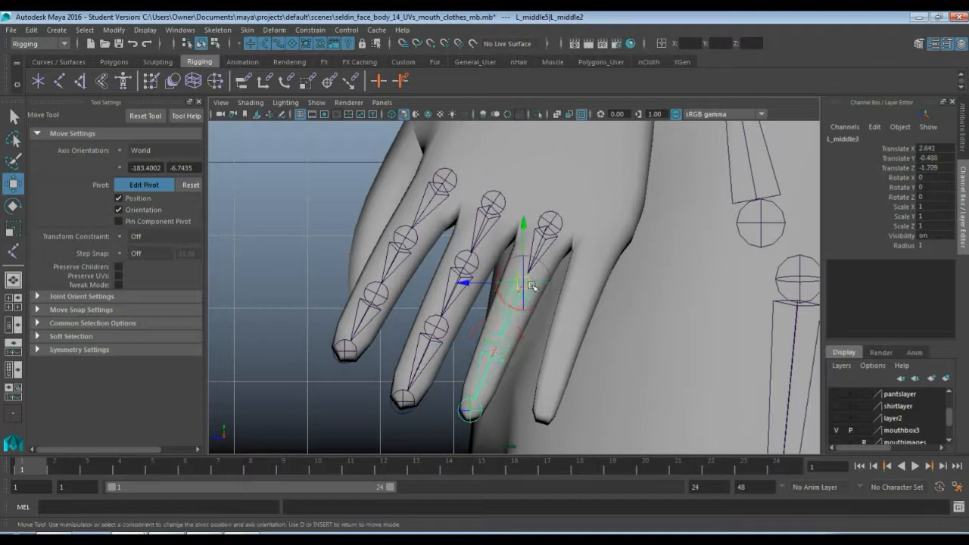
left_click_drag(531, 285, 534, 279)
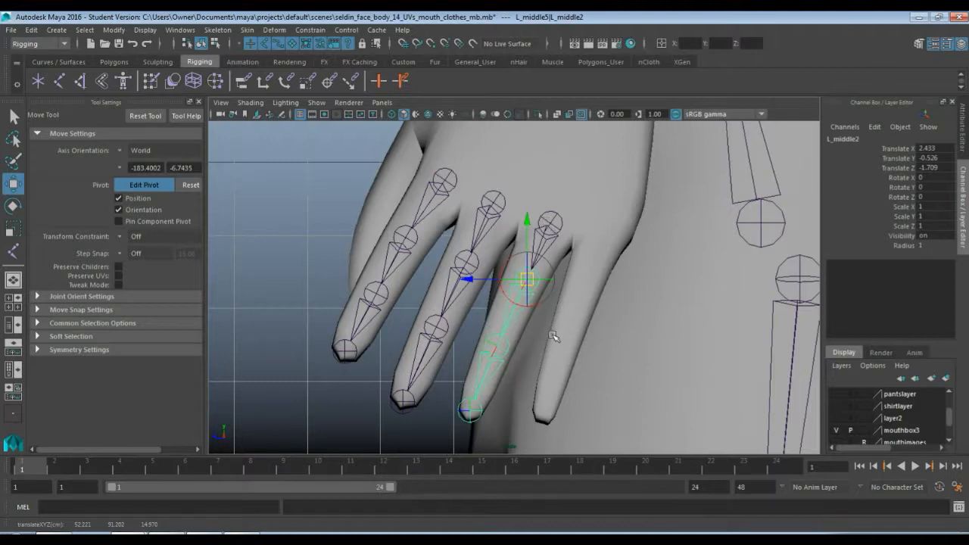
Reposition the ring finger chain's second joint by its pivot in the perspective view, to about Translate X 2.51, Y -0.42, Z -2.14
key("space")
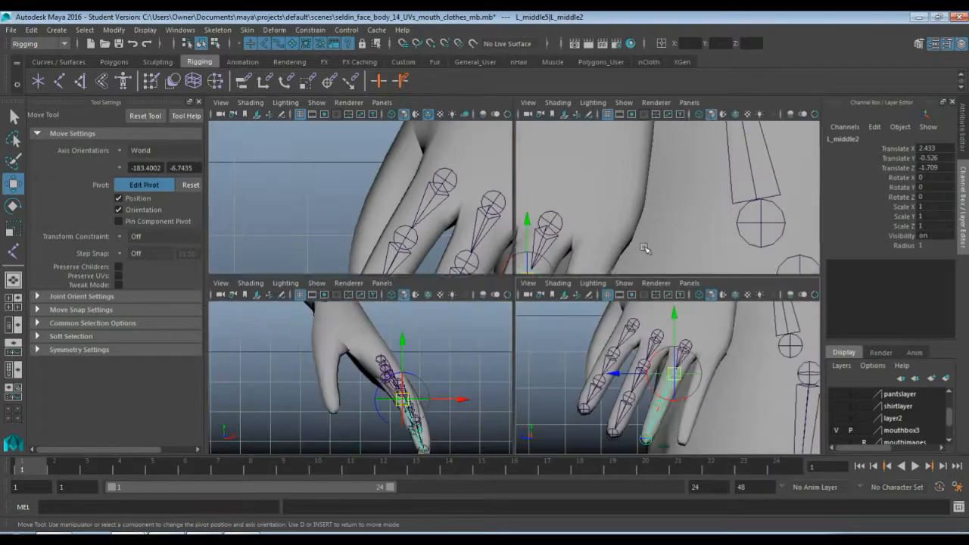
key("space")
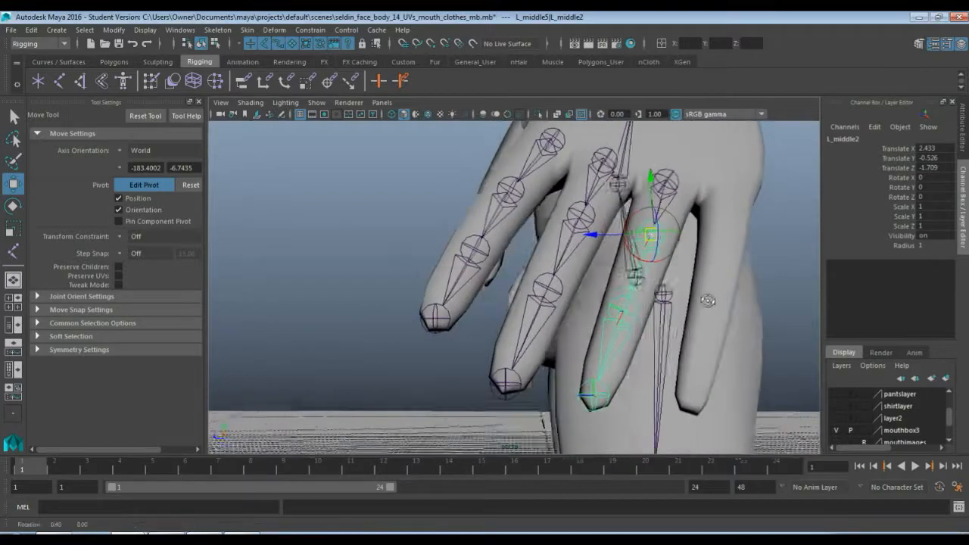
left_click_drag(708, 301, 654, 328, "alt")
left_click_drag(610, 265, 642, 282)
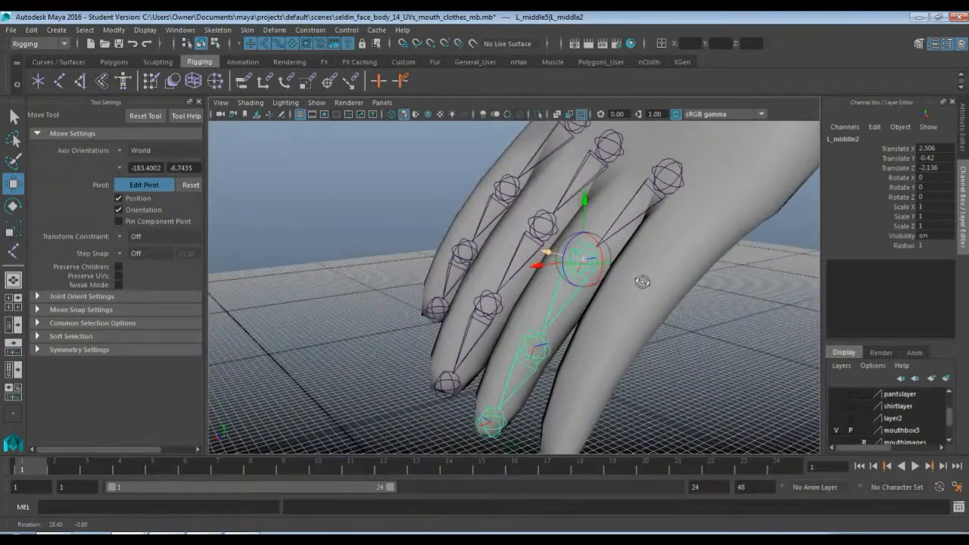
Fit the ring finger chain's base joint into the knuckle by its pivot, at about Translate X 50.92, Y 93.5, Z 14.06
left_click(659, 172)
left_click_drag(598, 213, 653, 225, "alt")
left_click_drag(593, 237, 649, 191, "alt")
left_click_drag(734, 271, 674, 227, "alt")
Center the ring finger's third and tip joints inside the mesh, at about Translate Z -1.15 and -0.63 respectively
left_click(539, 310)
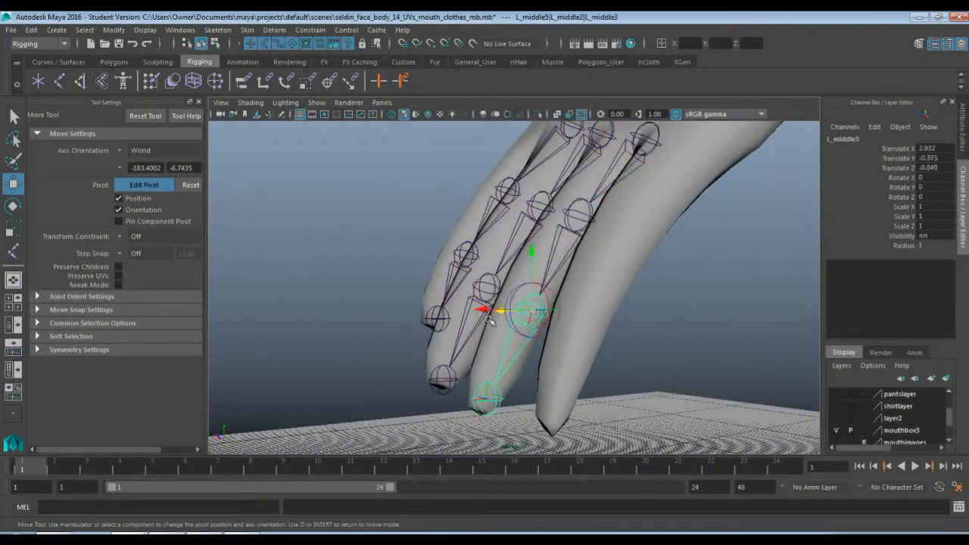
left_click_drag(486, 310, 477, 332)
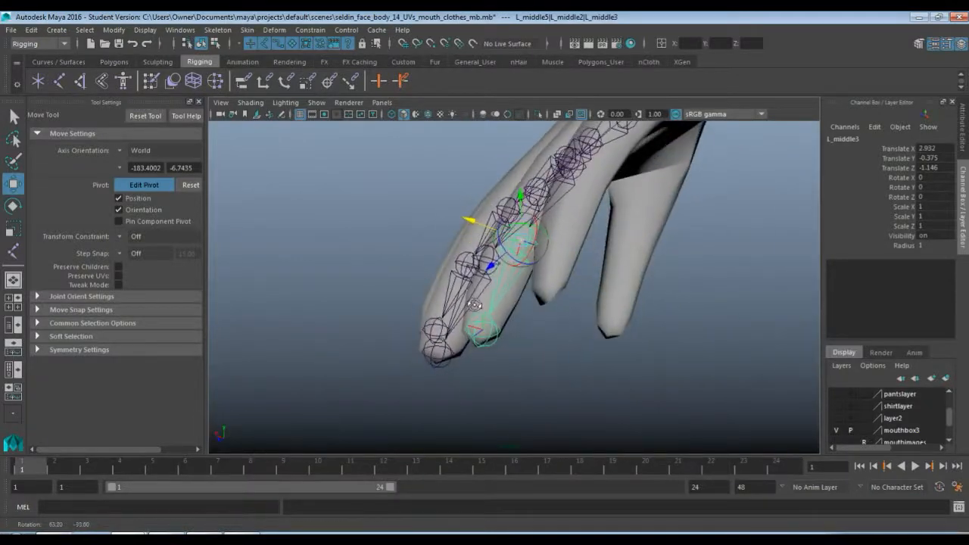
left_click(476, 331)
left_click_drag(397, 318, 574, 391, "alt")
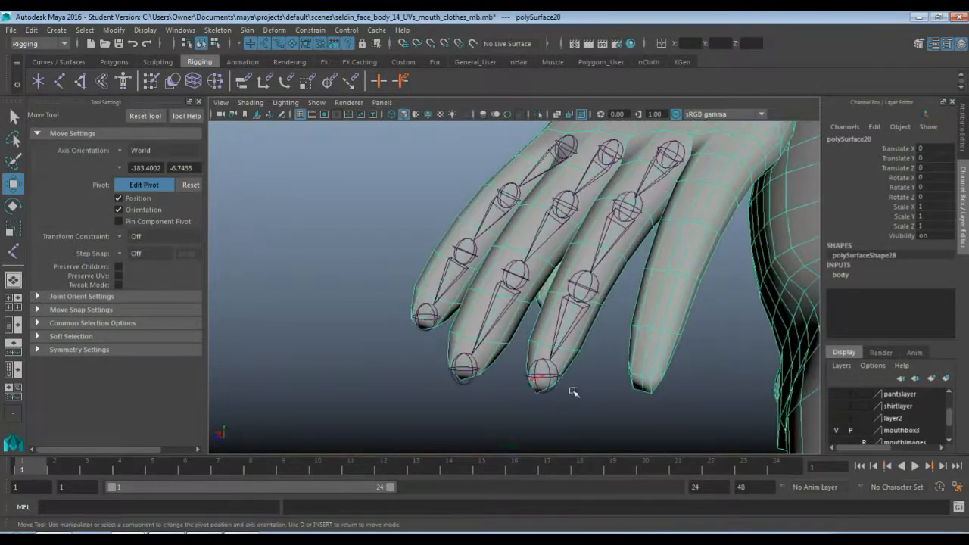
left_click(551, 374)
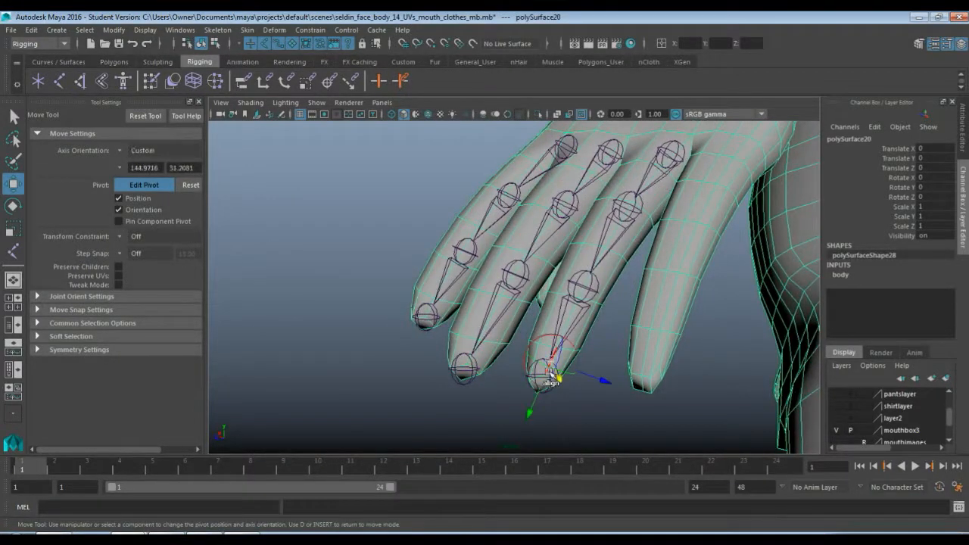
left_click(499, 390)
left_click(544, 379)
left_click_drag(508, 392, 537, 403, "alt")
left_click_drag(599, 420, 560, 402, "alt")
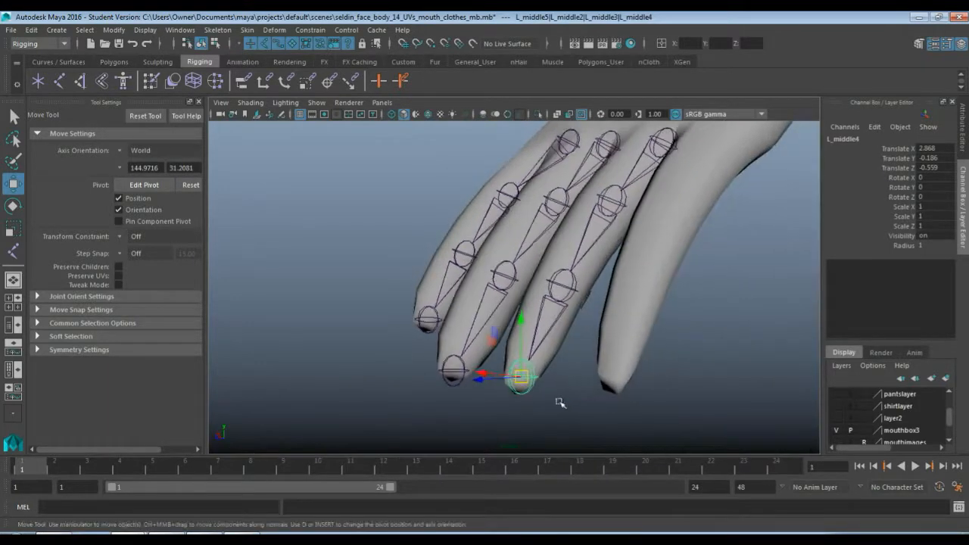
left_click_drag(480, 374, 637, 330)
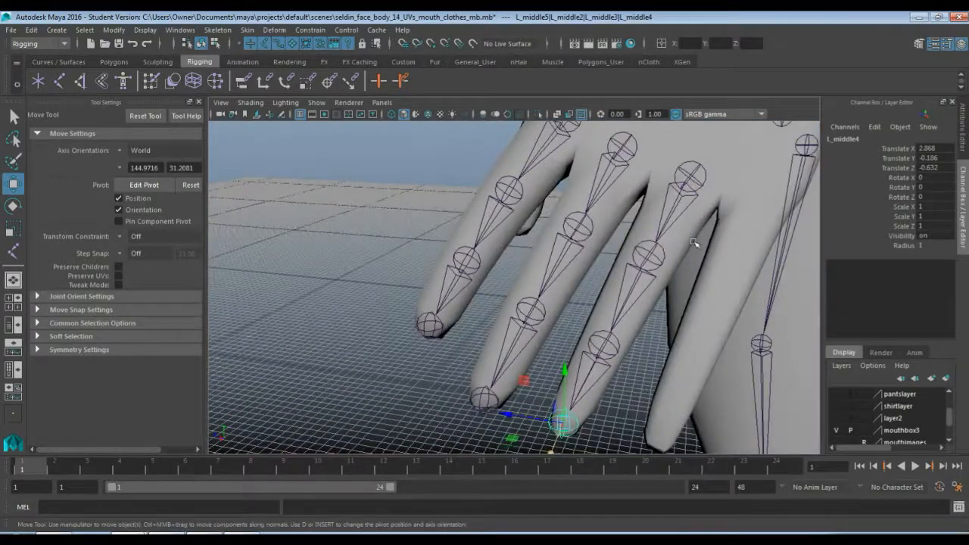
Rename the base joint of the ring finger chain as L_ring1
middle_click_drag(692, 239, 628, 277, "alt")
left_click(631, 219)
scroll(657, 288, "down", 2)
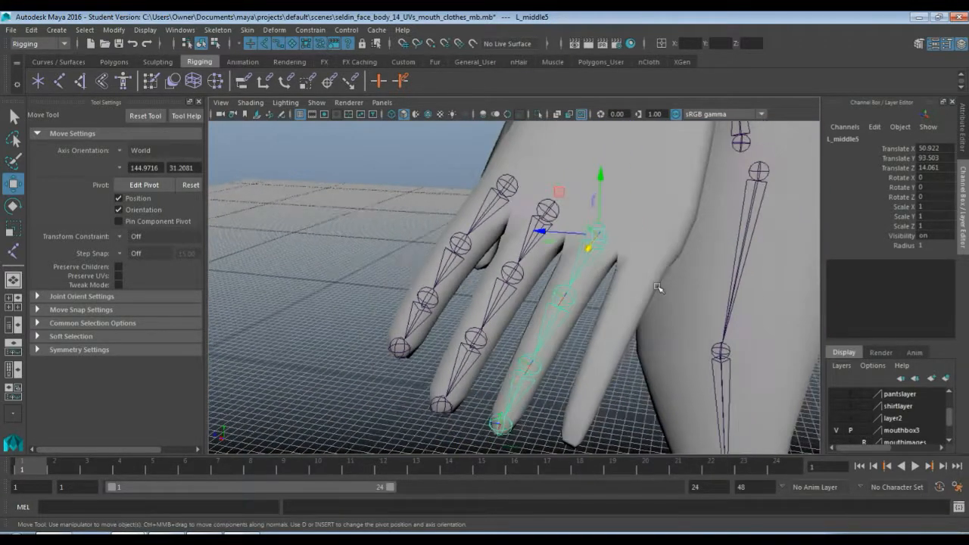
double_click(847, 139)
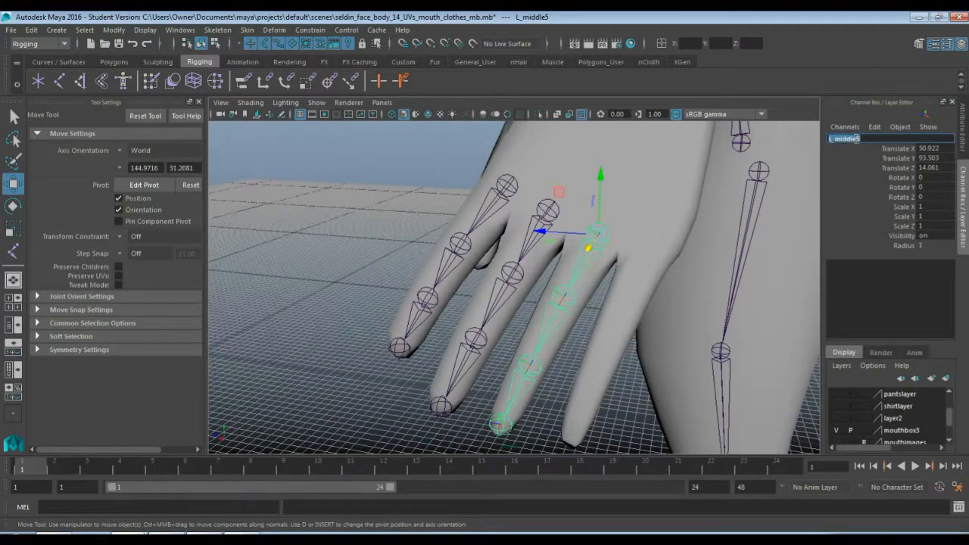
type("L_ring1")
key("Return")
Rename the ring finger's second and third joints as L_ring2 and L_ring3
key("Down")
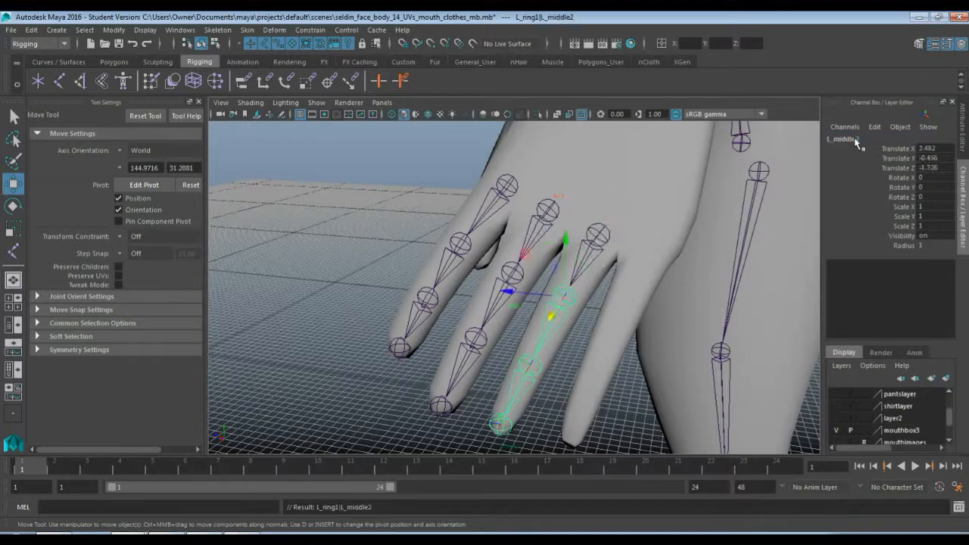
left_click(856, 139)
type("L_ring1")
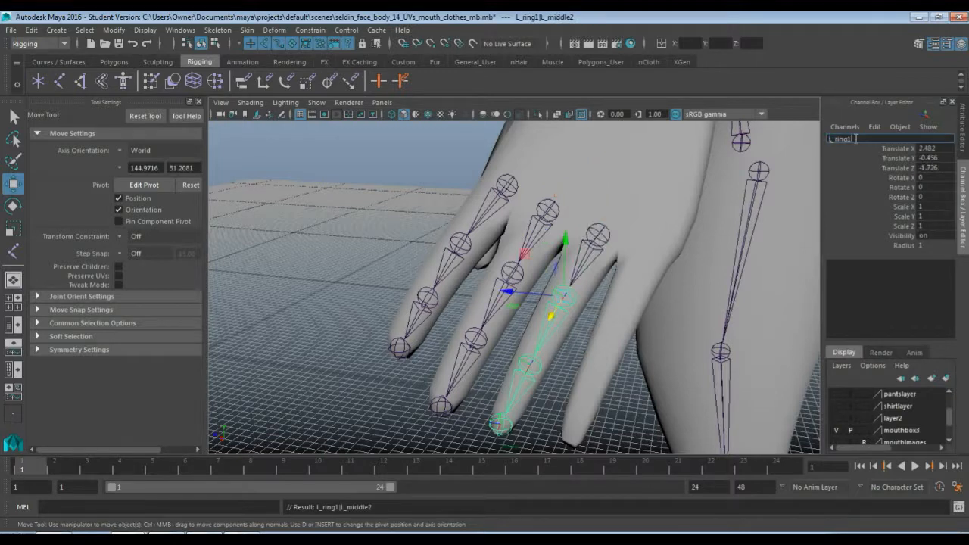
key("Return")
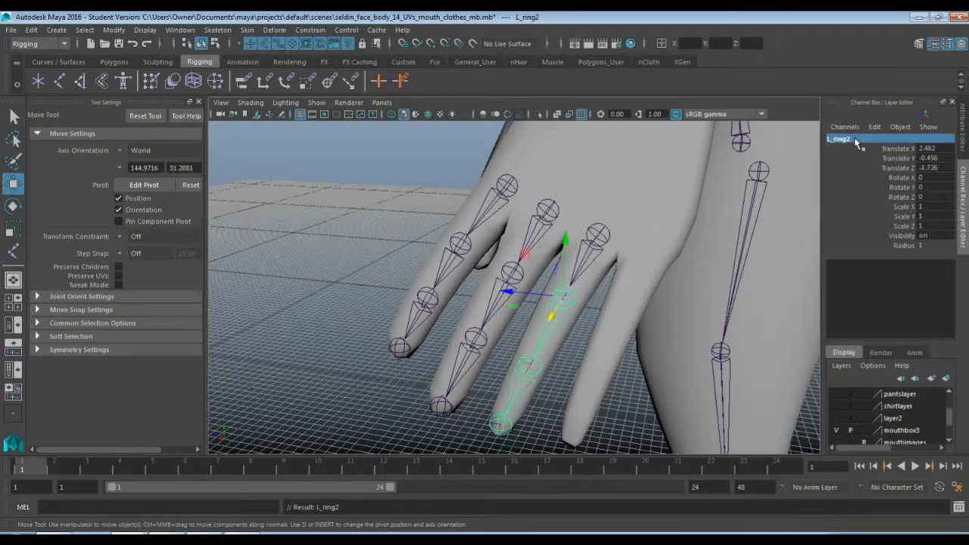
key("Down")
left_click(856, 139)
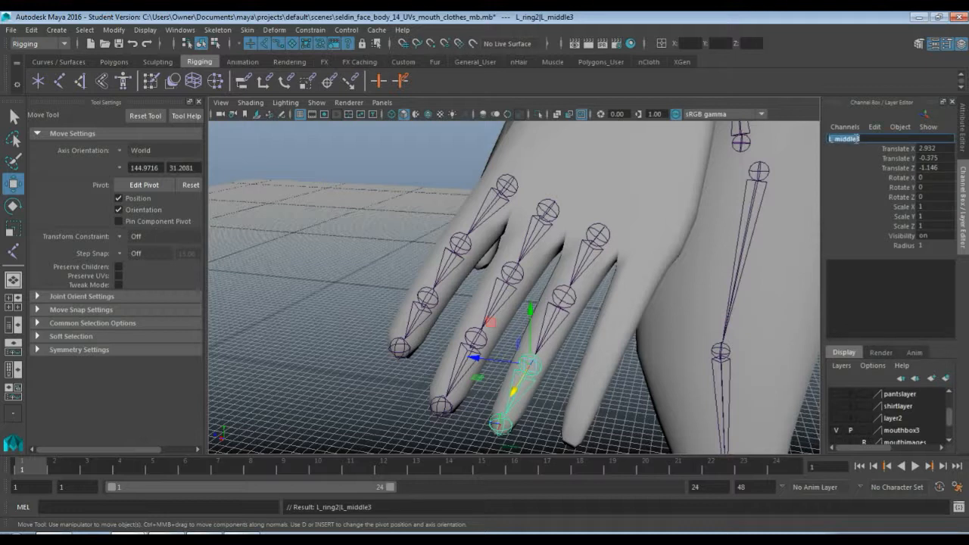
type("L_ring1")
key("Return")
Rename the tip joint of the ring finger chain as L_ring4
key("Down")
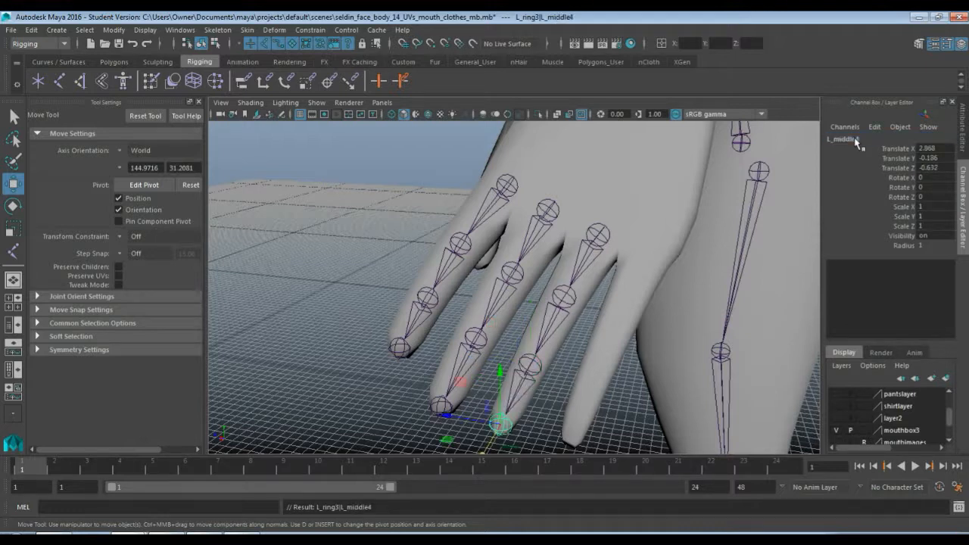
left_click(856, 140)
type("L_ring4")
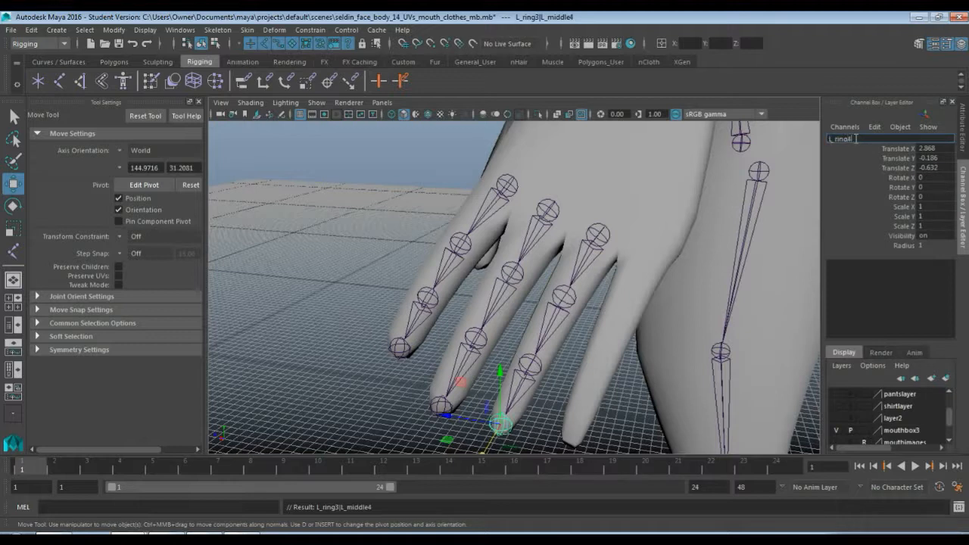
key("Return")
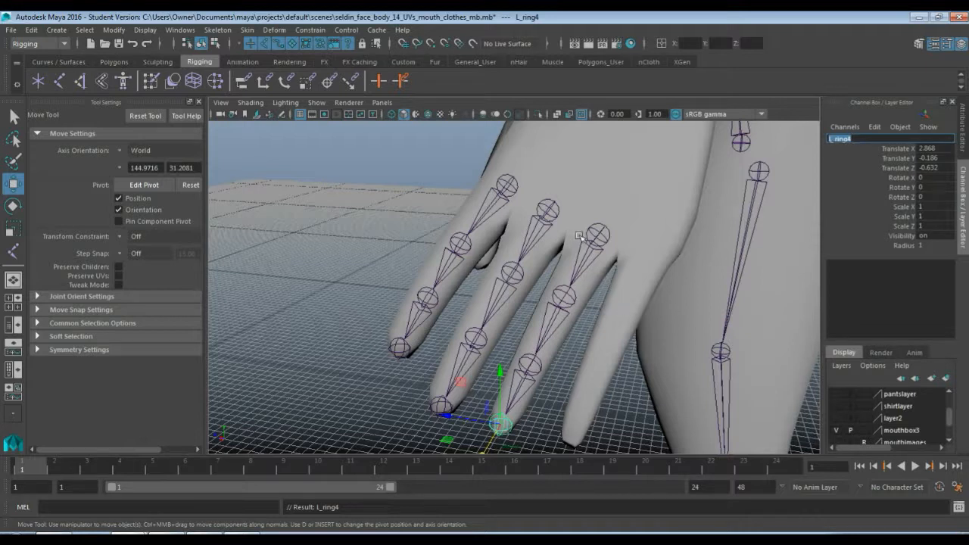
Duplicate the L_ring1 chain and move the copy onto the pinky finger, at about Translate X 50.65, Y 92.46, Z 11.94
left_click(597, 233)
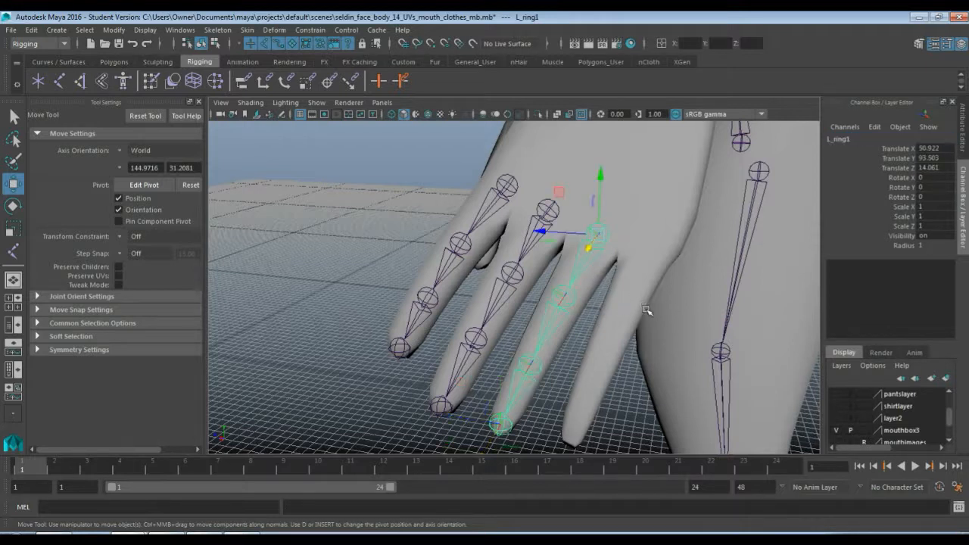
key("ctrl+d")
left_click_drag(600, 236, 650, 261)
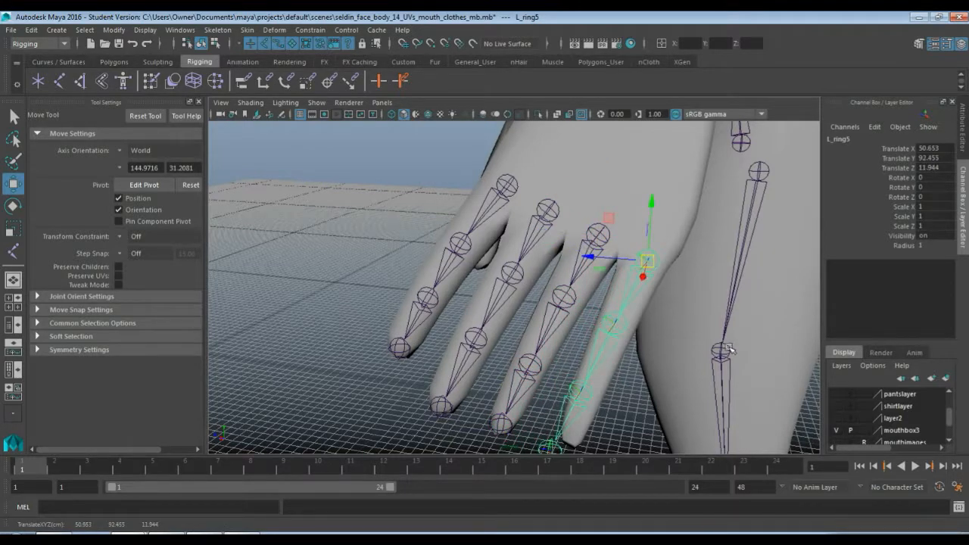
middle_click_drag(689, 337, 662, 254, "alt")
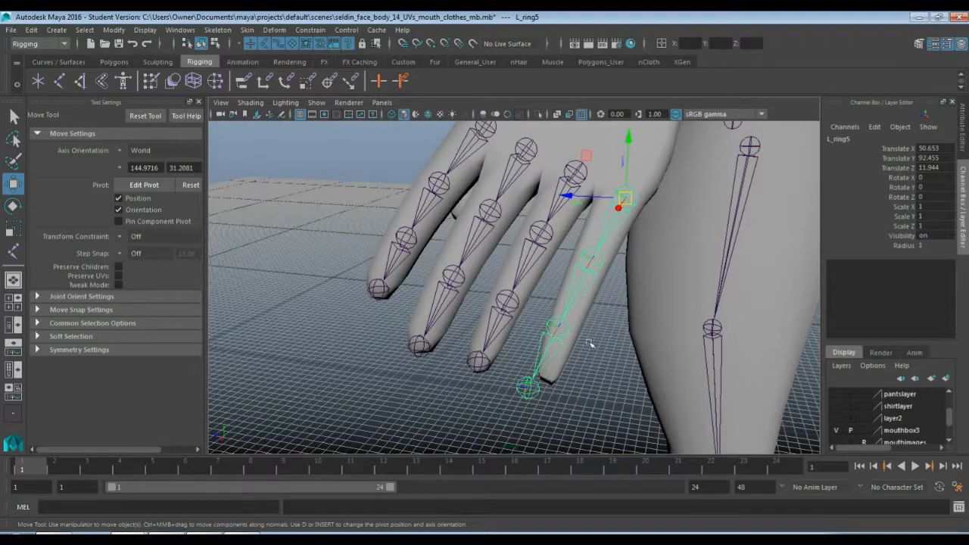
Nudge the pinky chain's second joint toward the middle of the finger by editing its pivot
left_click(594, 264)
key("d")
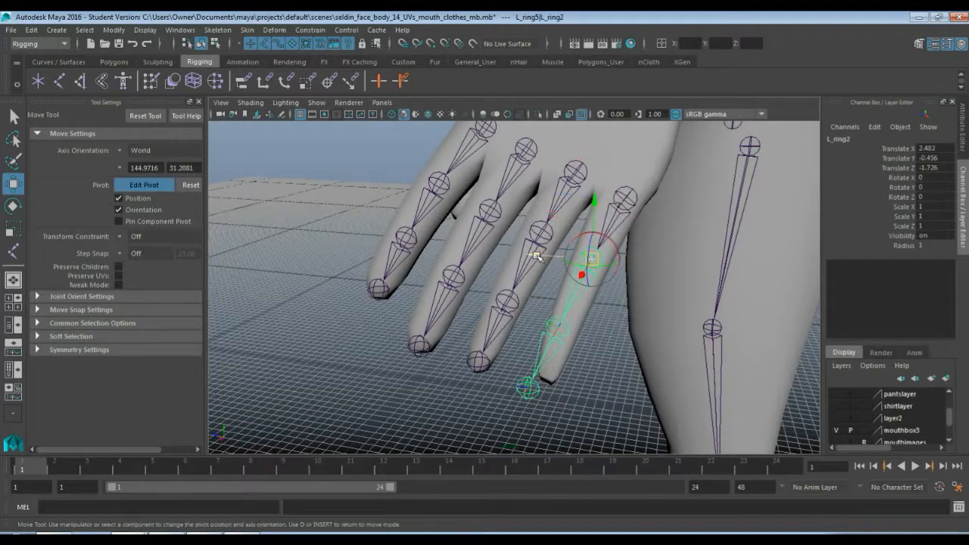
left_click(537, 256)
left_click(556, 328)
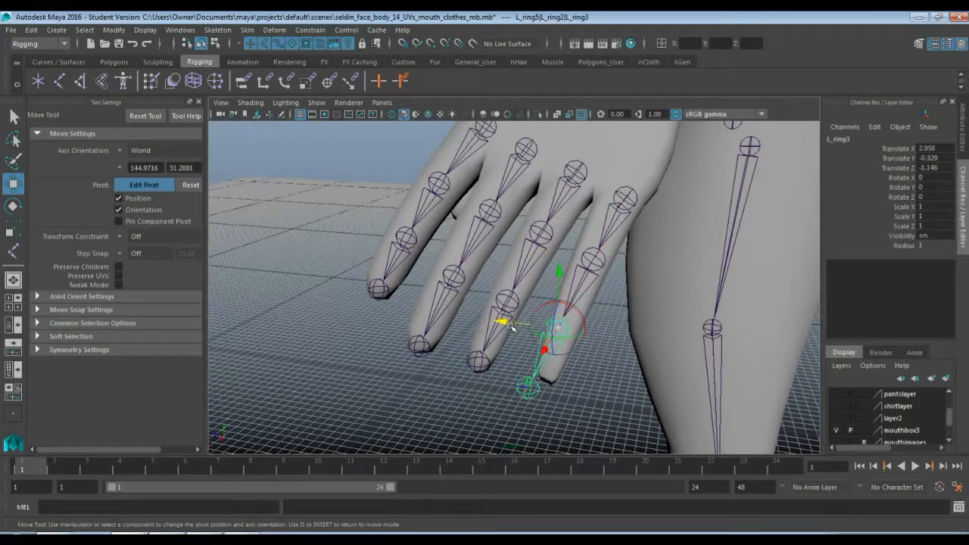
left_click(515, 327)
key("ctrl+z")
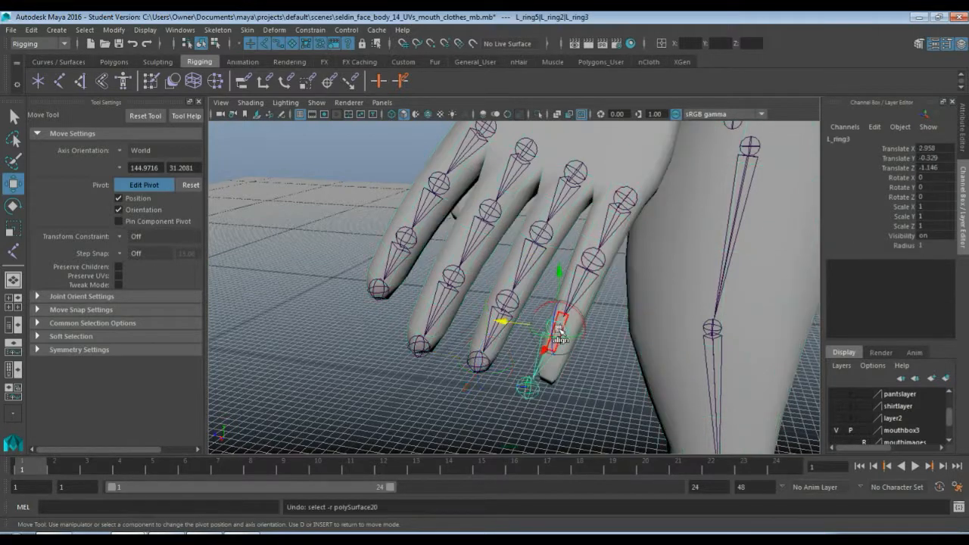
Set the body display layer to Reference so the hand mesh cannot be selected, and clear the joint selection
scroll(882, 409, "up", 1)
left_click(879, 407)
left_click(864, 395)
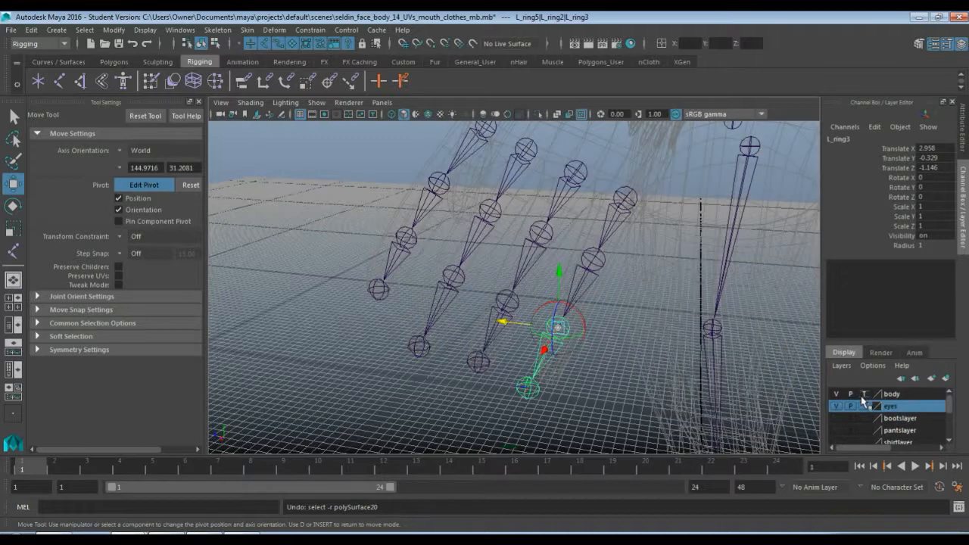
left_click(864, 394)
left_click(605, 157)
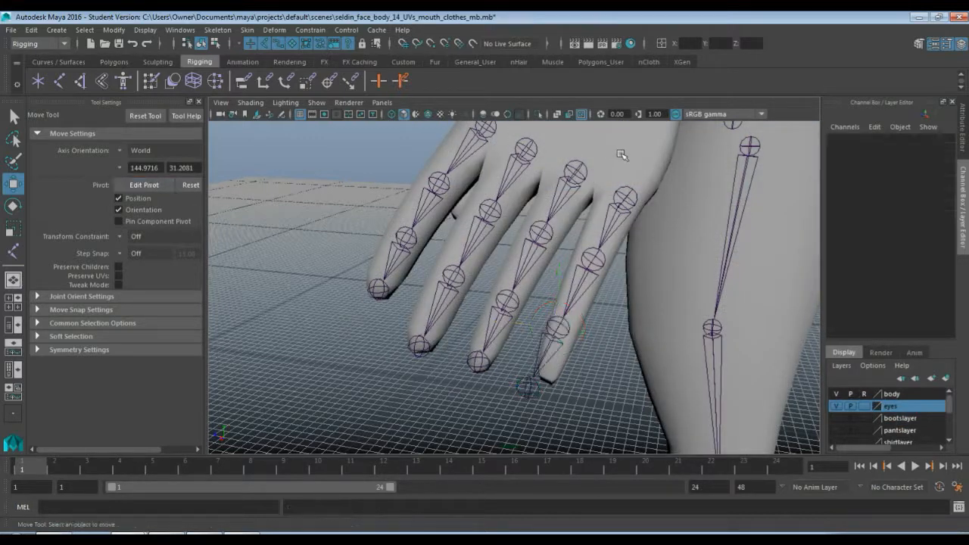
Shift the pinky chain's third joint into the finger by its pivot, to about Translate X 2.79, Y -0.62
left_click(557, 332)
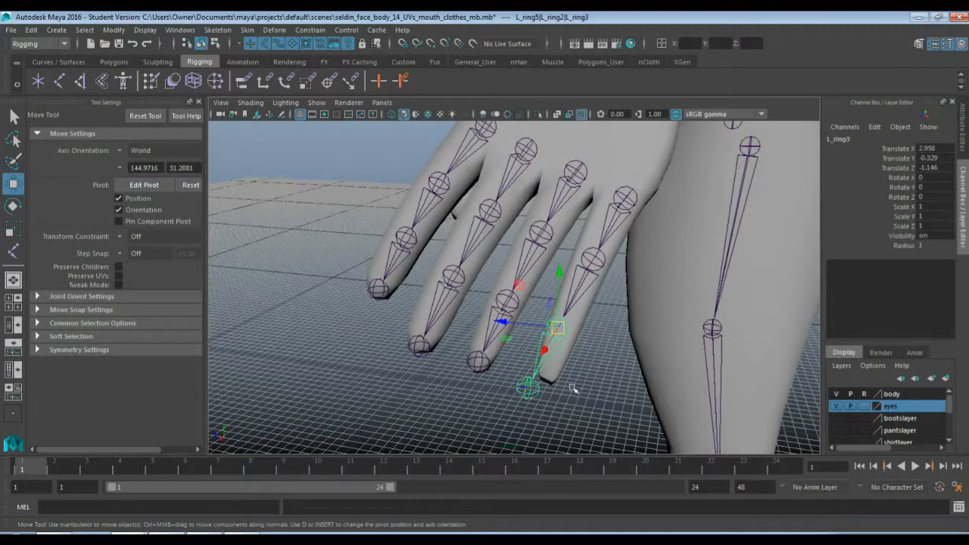
key("d")
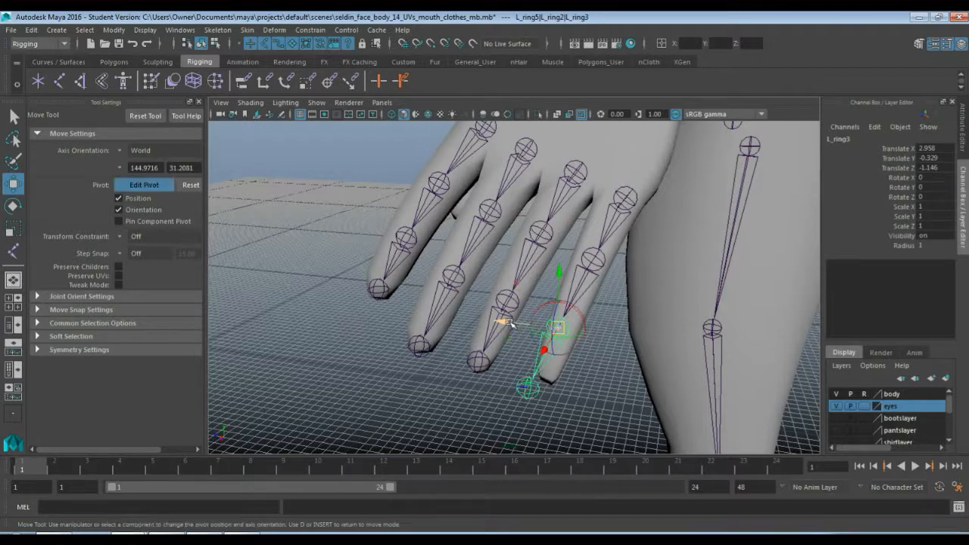
left_click_drag(511, 324, 518, 327)
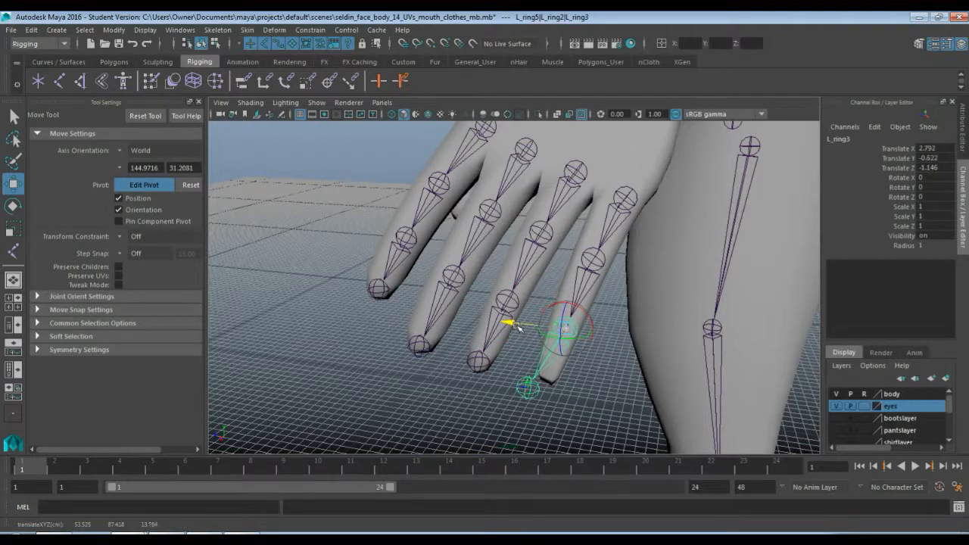
Fit the pinky chain's tip joint into the fingertip by its pivot, to about Translate X 2.35, Y -0.4, Z -0.87
left_click(527, 388)
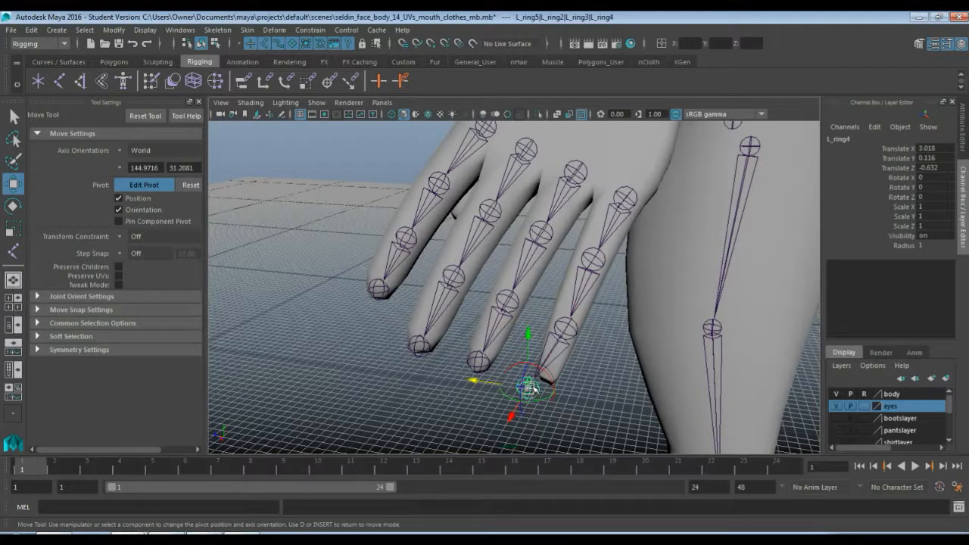
left_click_drag(529, 389, 549, 378)
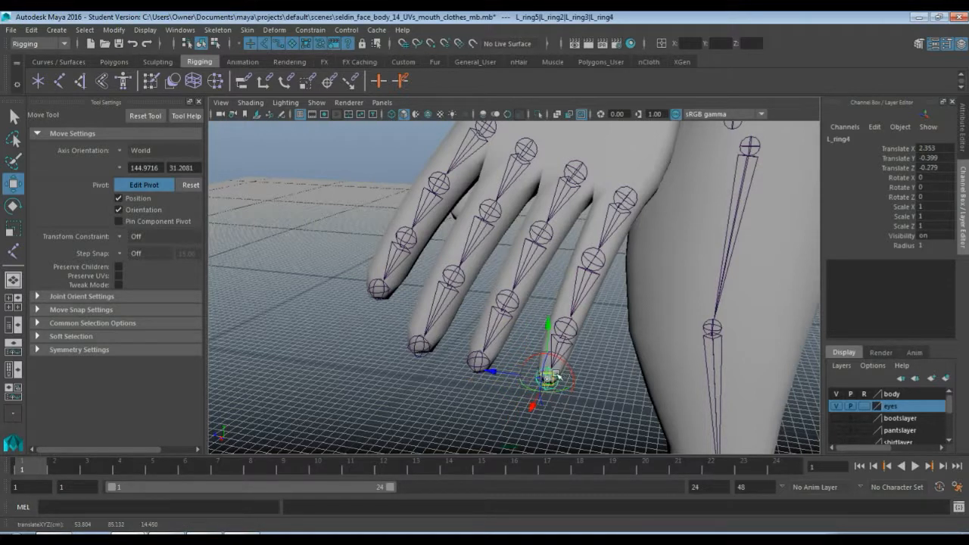
left_click_drag(625, 385, 353, 353, "alt")
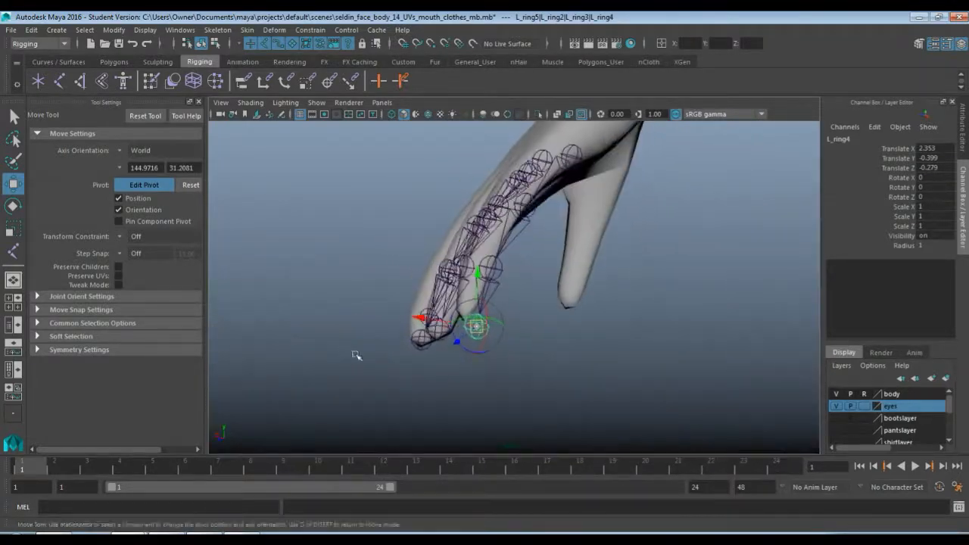
left_click_drag(415, 314, 442, 327)
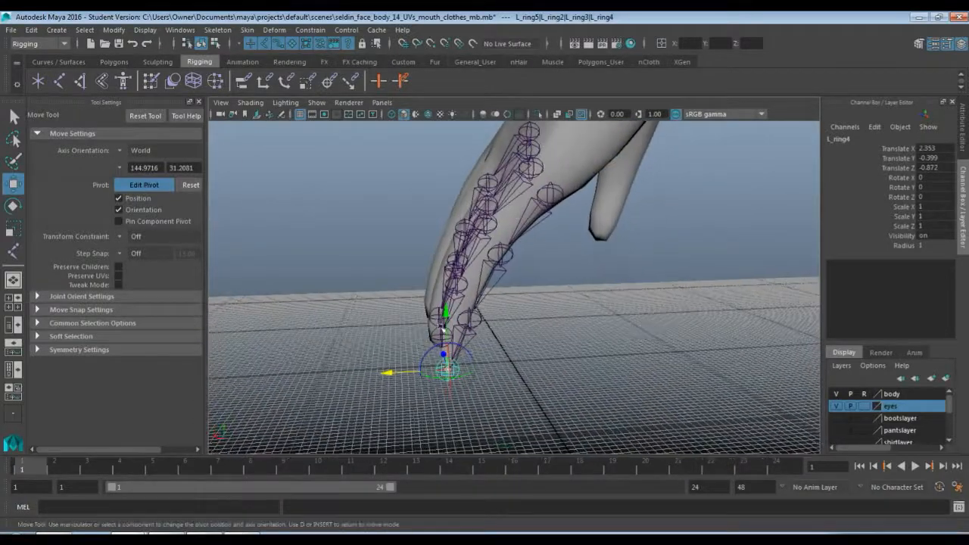
Shift the pinky's third and second joints inside the mesh by their pivots, to about Translate Z -1.6 and -2.31 respectively
left_click(471, 319)
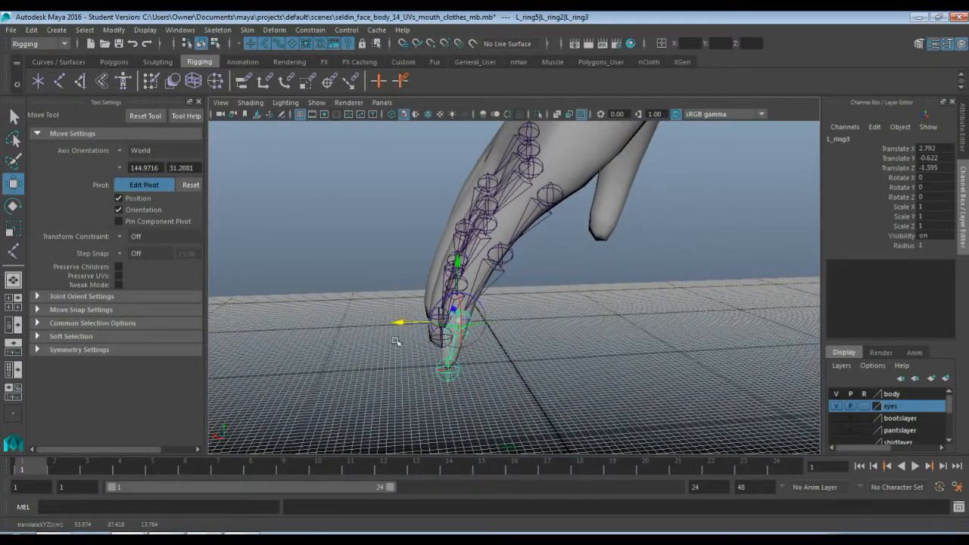
left_click_drag(395, 341, 506, 290, "alt")
left_click(547, 237)
left_click_drag(547, 237, 425, 264, "alt")
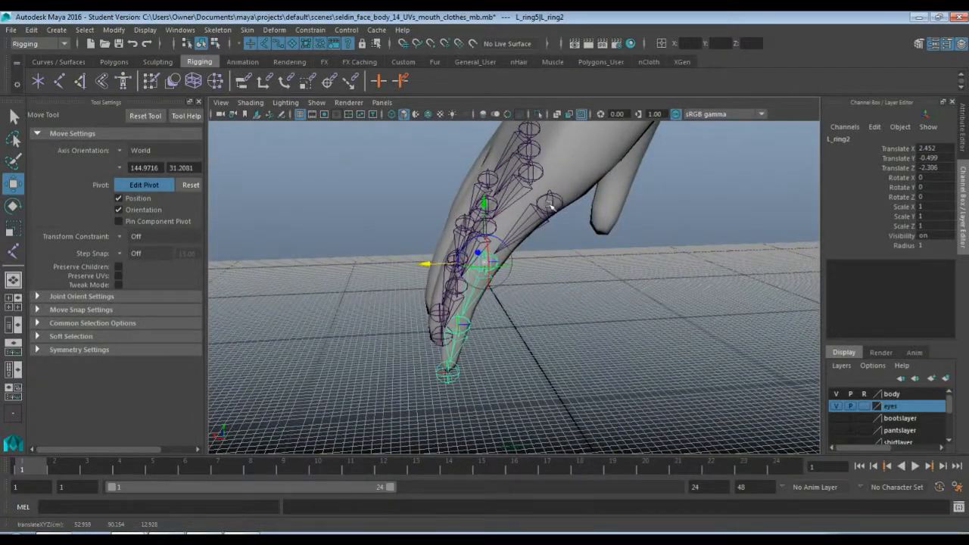
Fit the pinky chain's root joint into the knuckle by its pivot, to about Translate X 51.34, Y 92.61, Z 12.02
left_click(543, 274)
left_click_drag(543, 273, 590, 281, "alt")
left_click(608, 225)
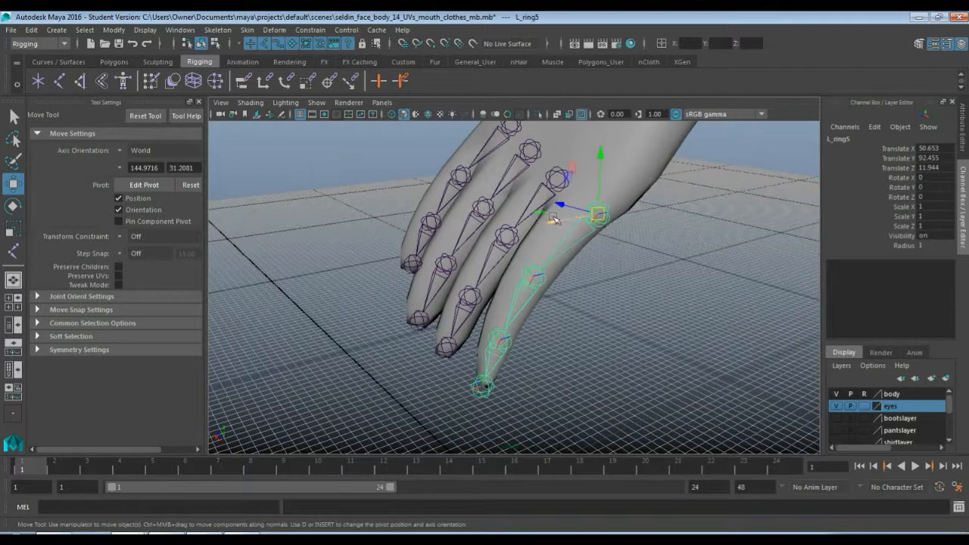
left_click_drag(554, 219, 543, 219)
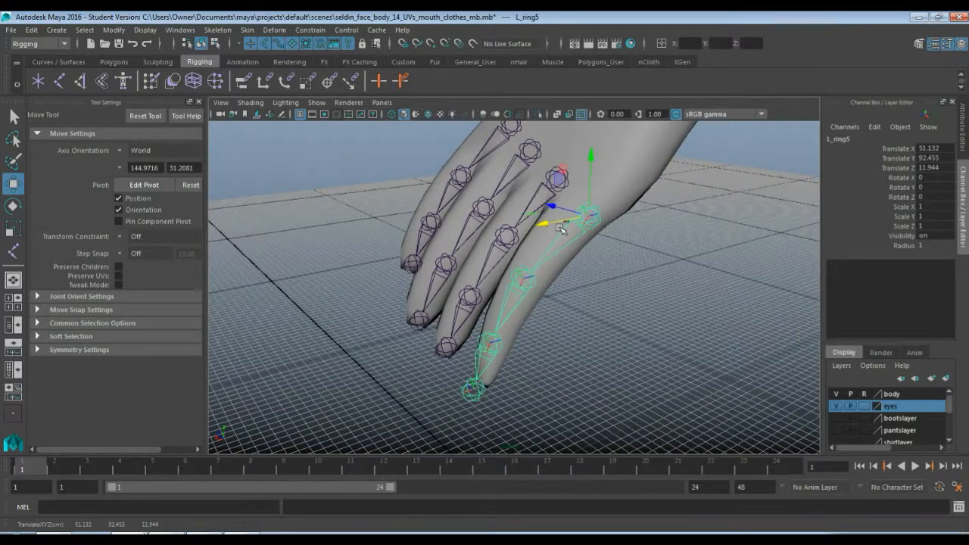
key("ctrl+z")
key("d")
left_click_drag(560, 220, 540, 225)
left_click_drag(540, 224, 640, 239, "alt")
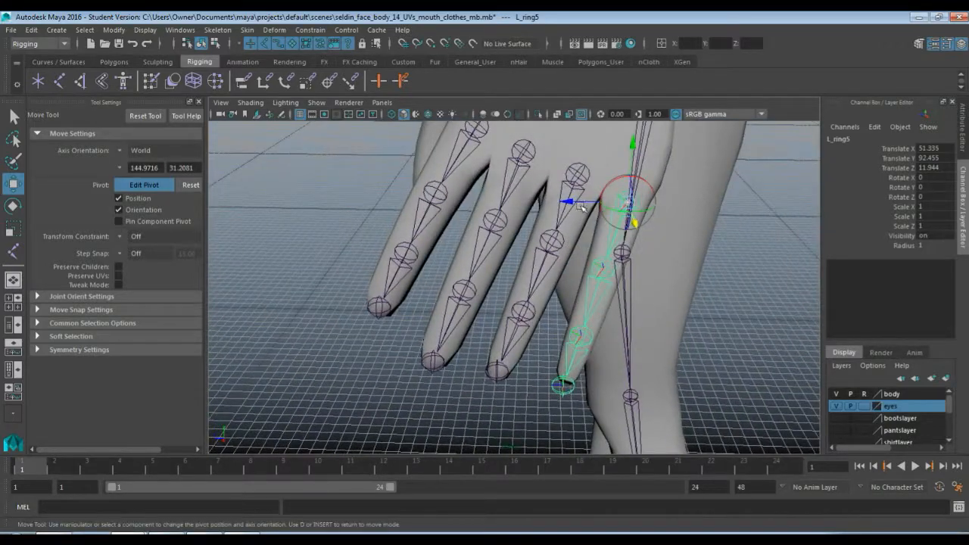
left_click_drag(582, 201, 582, 202)
left_click_drag(603, 245, 559, 237, "alt")
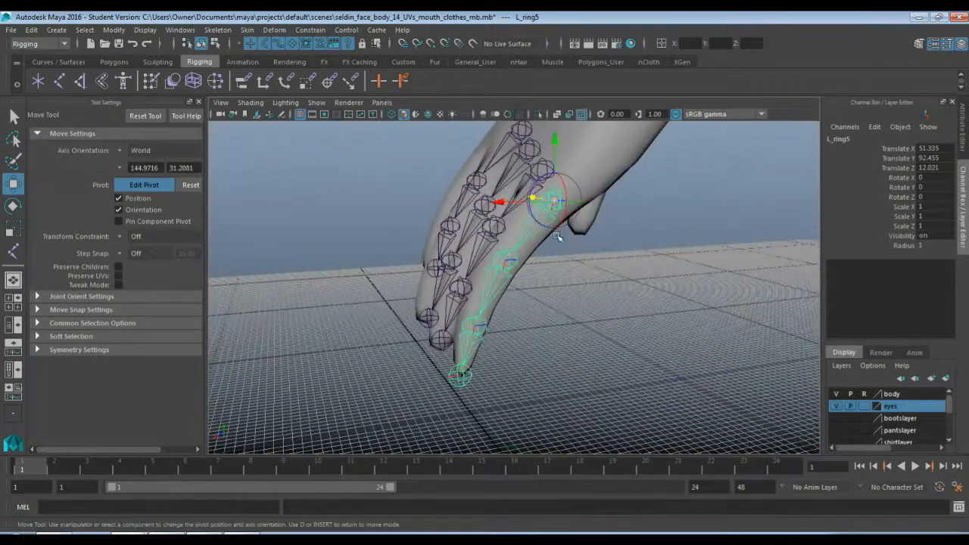
left_click_drag(553, 145, 557, 143)
Raise the pinky's second and third joints by their pivots, to about Translate X 2.43, Y -0.58 and X 2.65, Y -0.54 respectively
left_click_drag(535, 237, 581, 275, "alt")
key("Down")
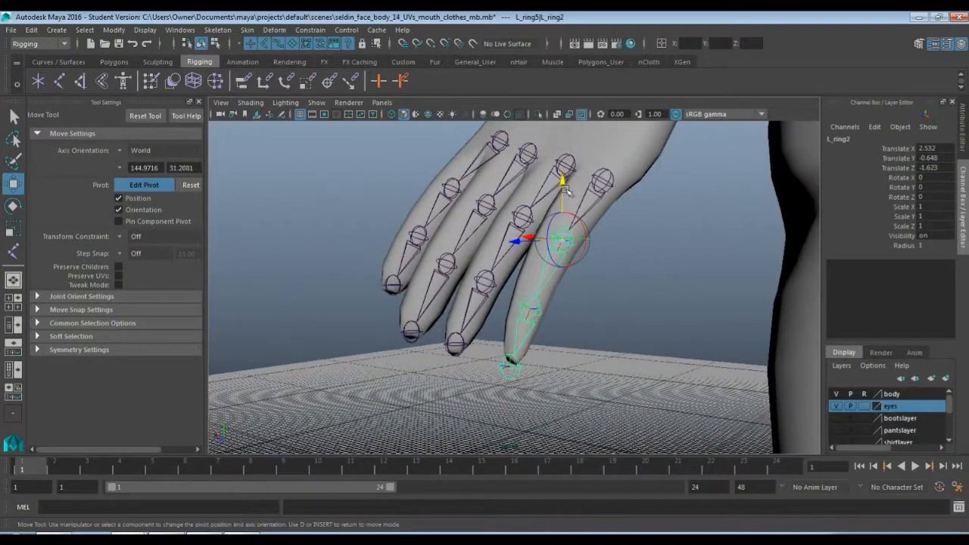
left_click_drag(566, 190, 563, 186)
left_click_drag(551, 258, 510, 273, "alt")
key("Down")
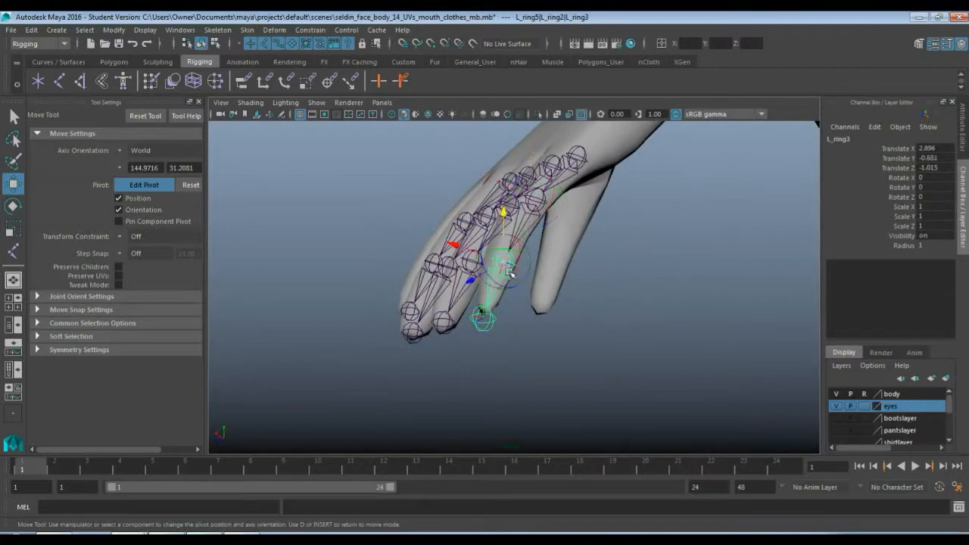
left_click_drag(504, 220, 505, 215)
Fit the pinky chain's tip joint inside the fingertip by its pivot, to about Translate X 2.21, Y -0.47, Z -0.29
left_click_drag(473, 296, 541, 270, "alt")
key("Down")
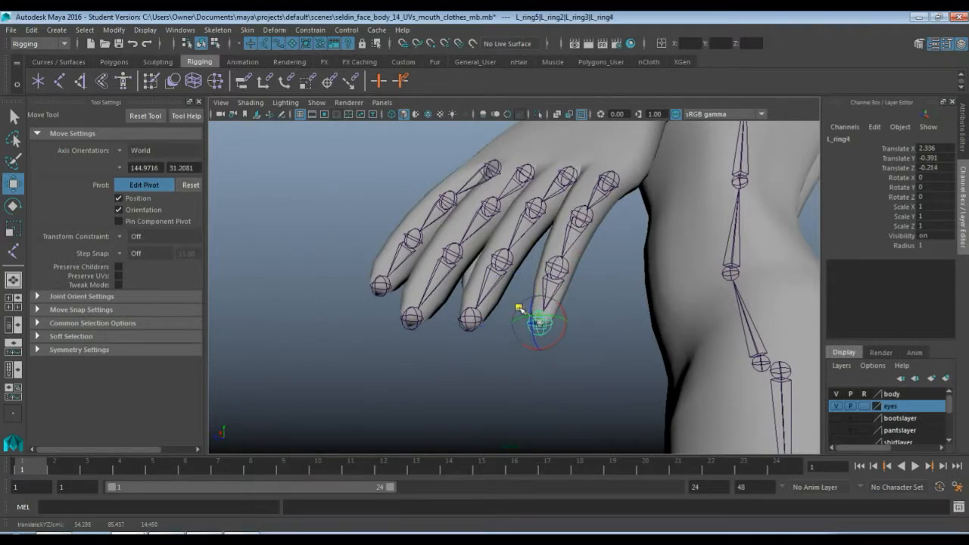
left_click_drag(520, 309, 542, 371, "alt")
left_click_drag(396, 367, 481, 381)
left_click_drag(562, 322, 561, 318)
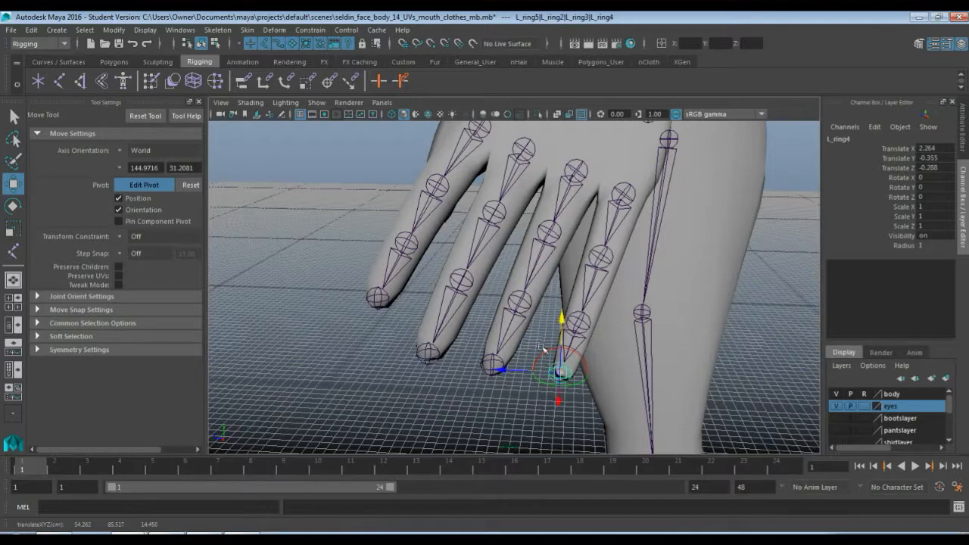
left_click_drag(509, 369, 509, 371)
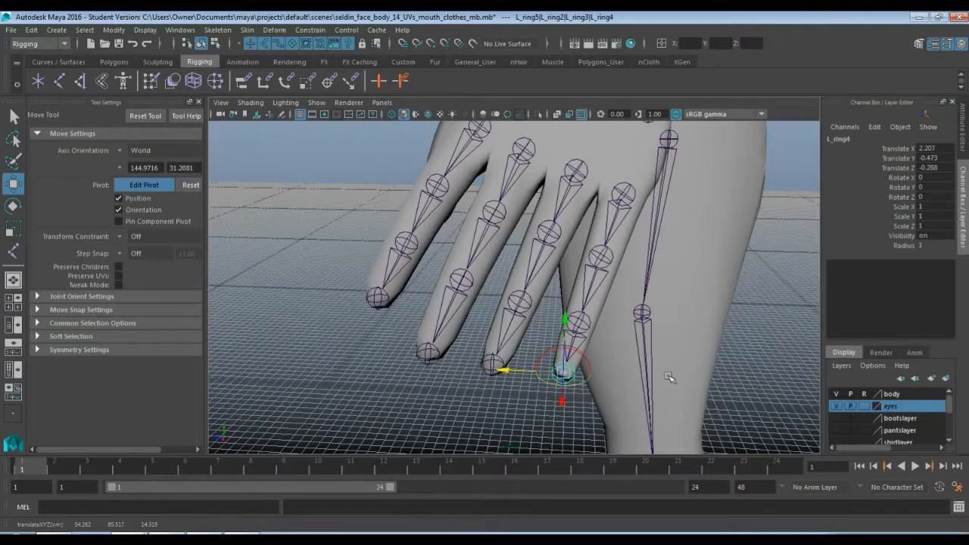
Check the pinky chain's fit from several angles and rename its root joint L_pinky1
left_click_drag(670, 377, 567, 395, "alt")
left_click_drag(369, 353, 625, 321, "alt")
middle_click_drag(639, 287, 587, 358, "alt")
scroll(570, 301, "down", 3)
left_click(547, 272)
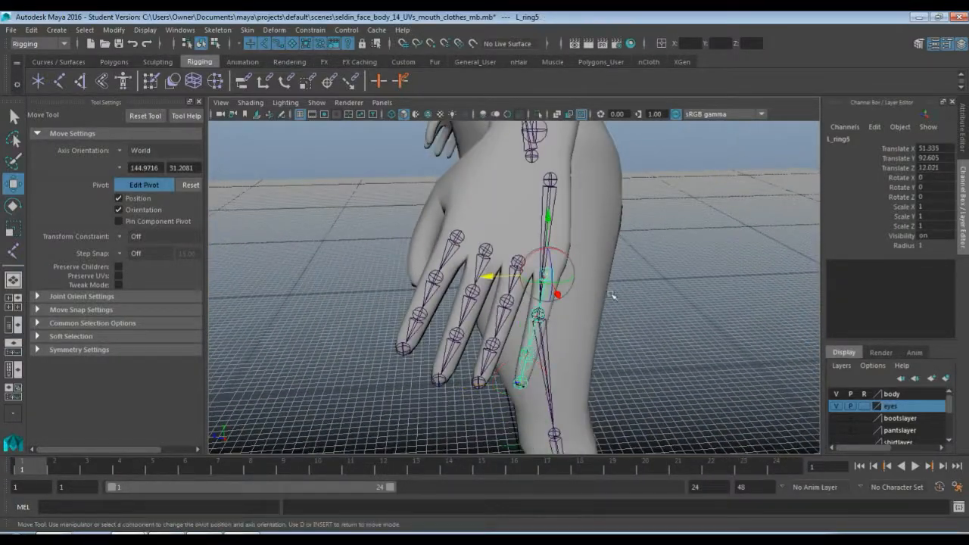
double_click(833, 139)
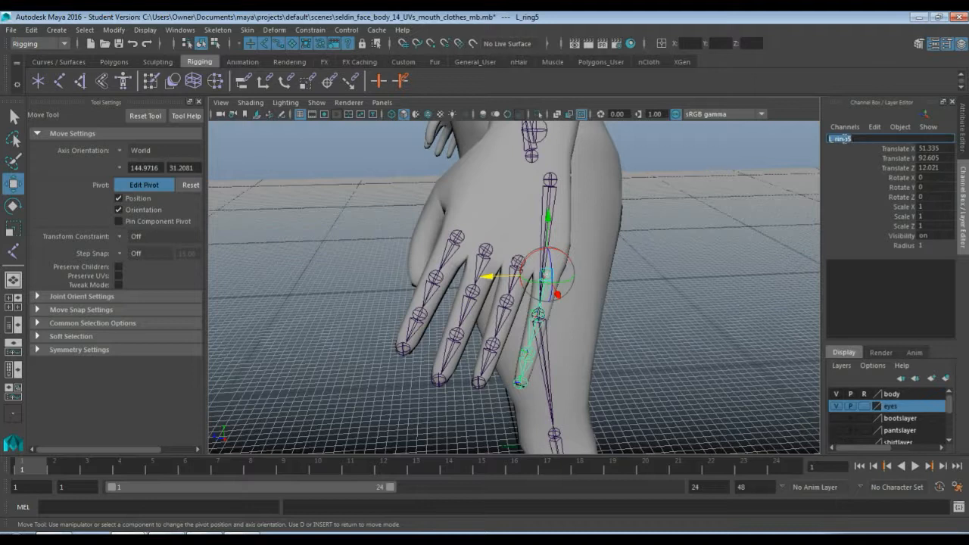
type("L")
key("Return")
key("ctrl+c")
Rename the second joint of the pinky chain L_pinky2
key("Down")
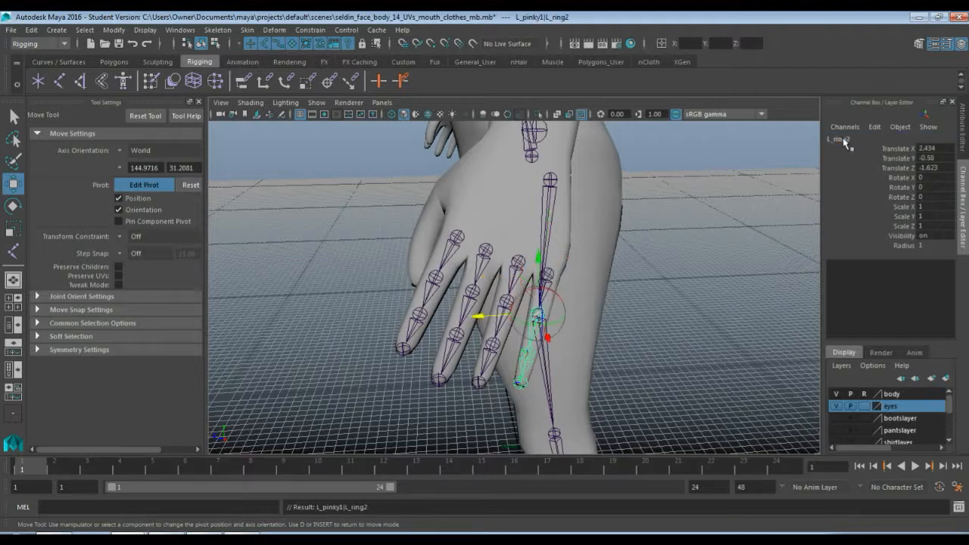
left_click(844, 141)
key("ctrl+v")
type("2")
key("Return")
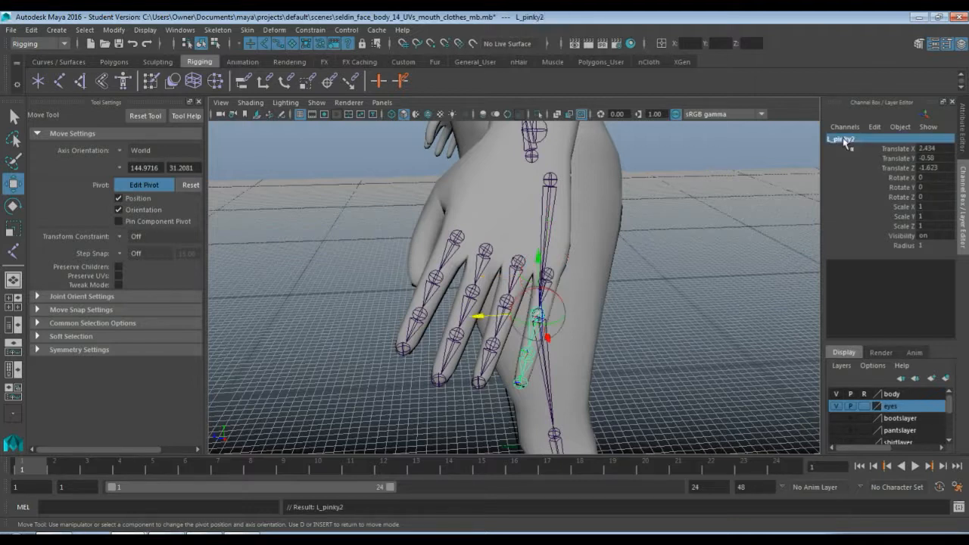
Rename the third joint of the pinky chain L_pinky3
key("Down")
left_click(844, 141)
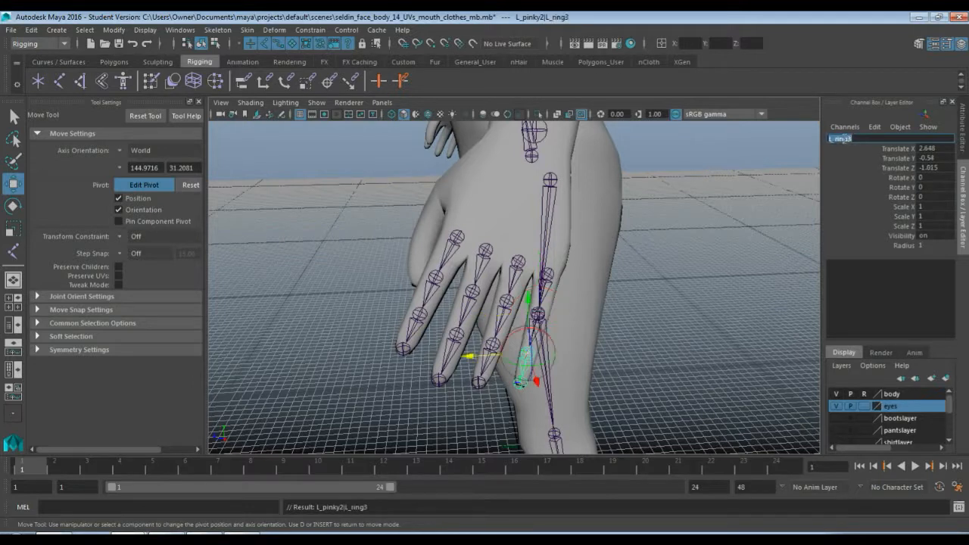
key("ctrl+v")
key("BackSpace")
type("3")
key("Return")
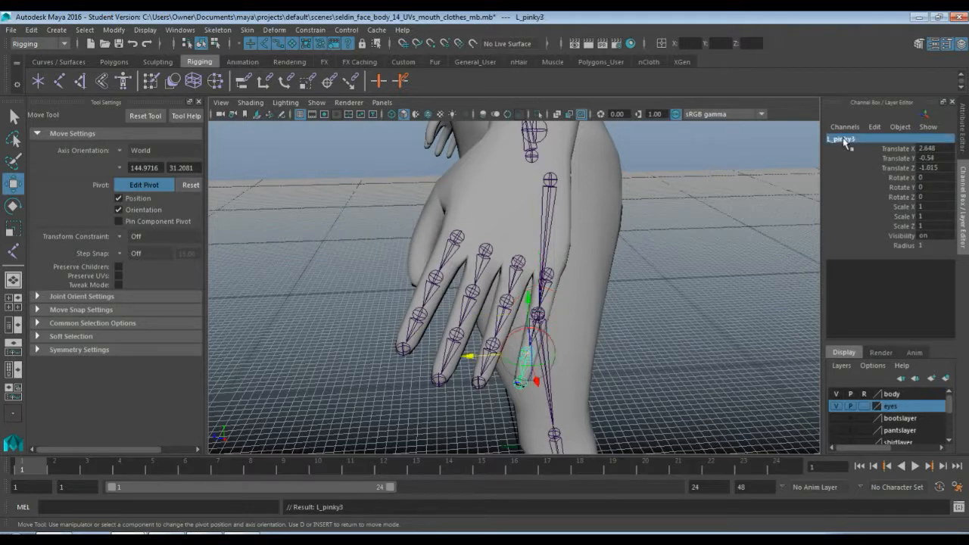
Rename the tip joint of the pinky chain L_pinky4
key("Down")
double_click(843, 140)
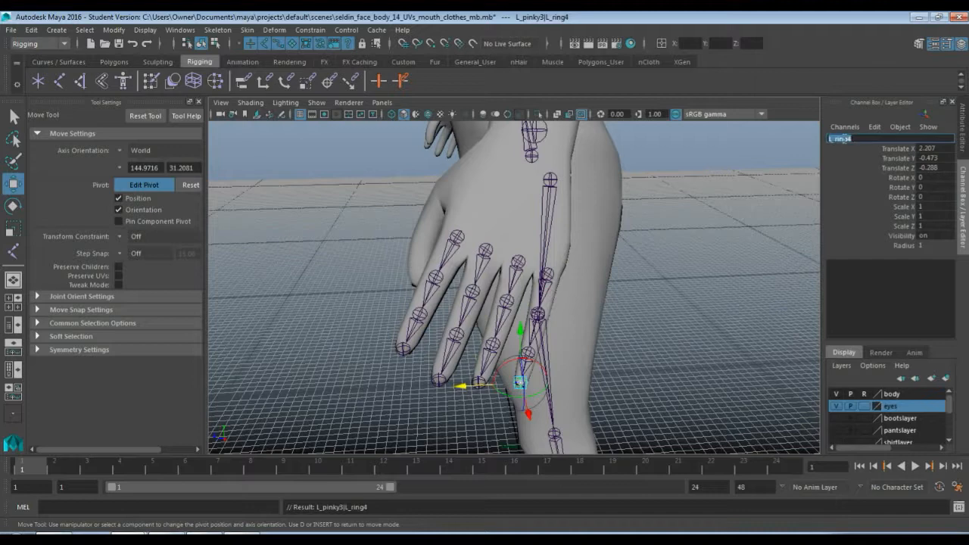
type("L_pinky4")
key("Return")
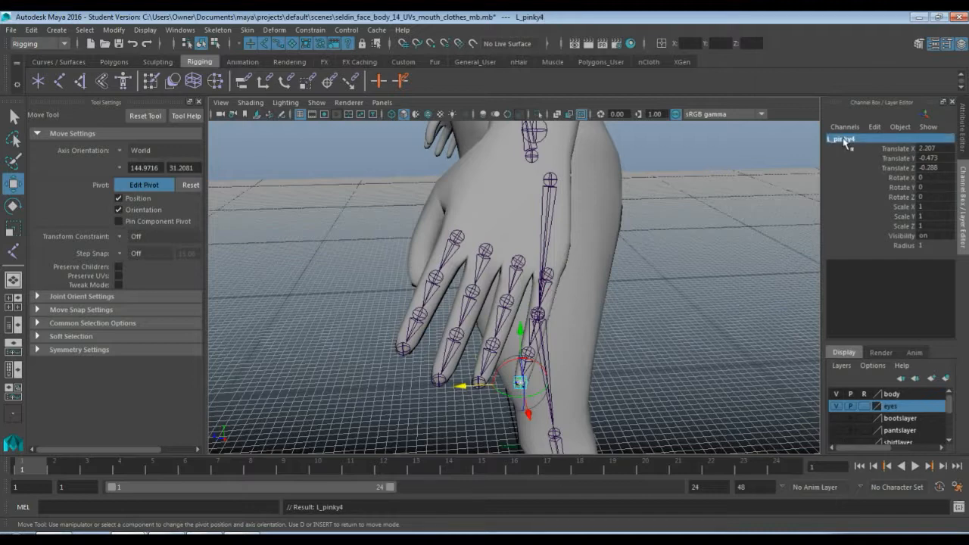
Clear the joint selection and save the scene, accepting the student version notice
left_click(644, 366)
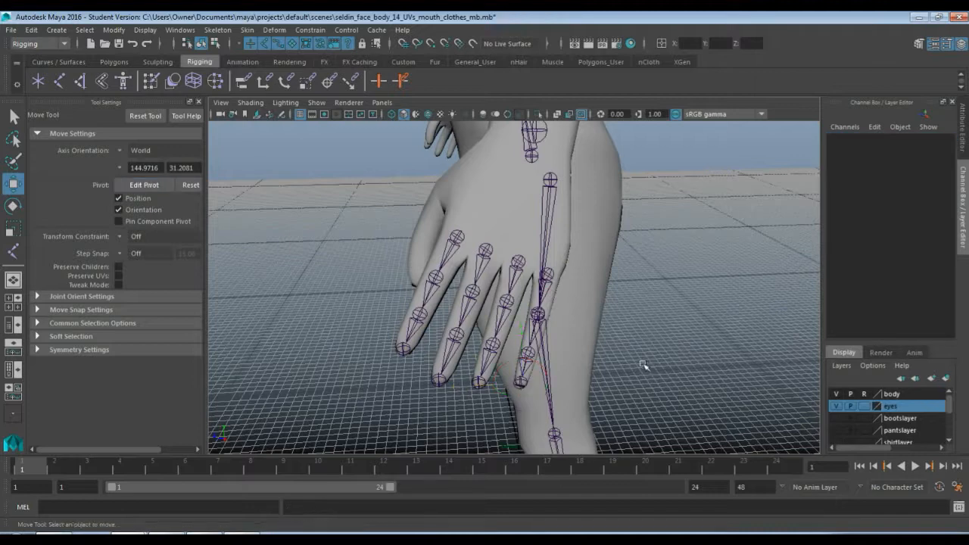
left_click(12, 30)
left_click(46, 78)
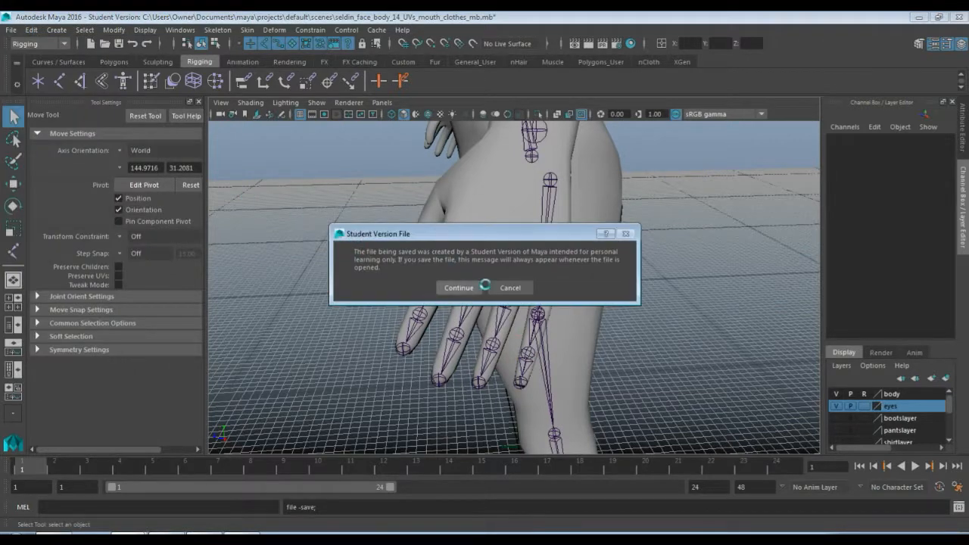
left_click(454, 286)
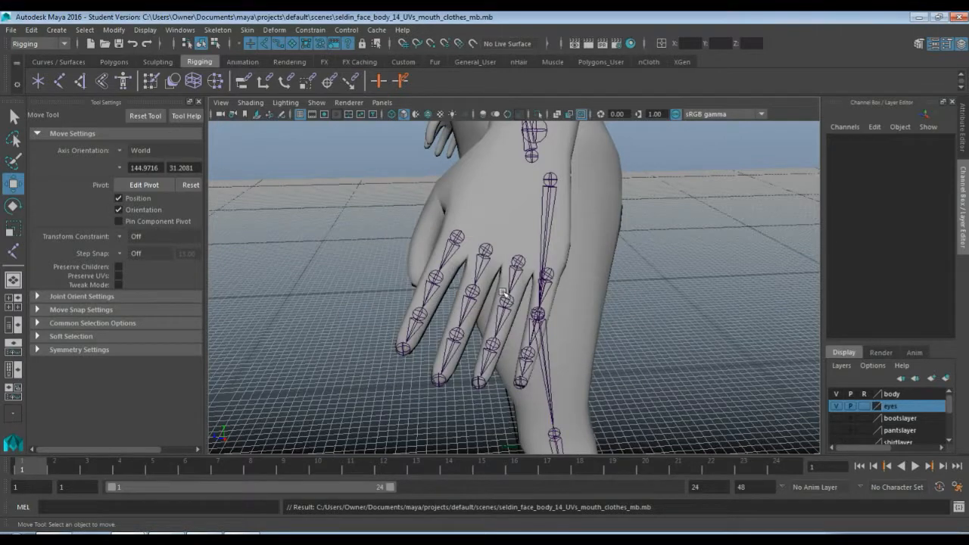
Draw a four-joint chain down the left thumb in the front view, from the thumb's base to its tip
key("space")
key("space")
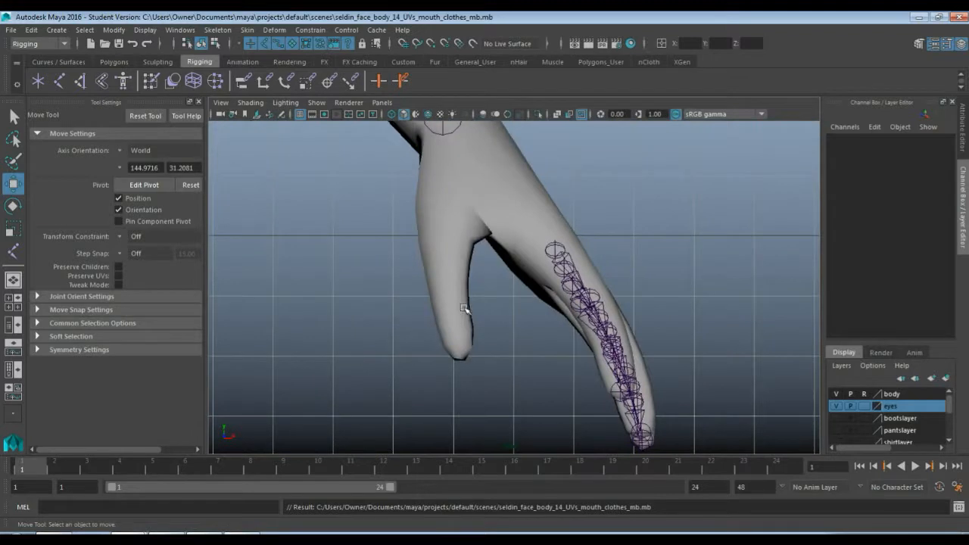
scroll(435, 222, "up", 1)
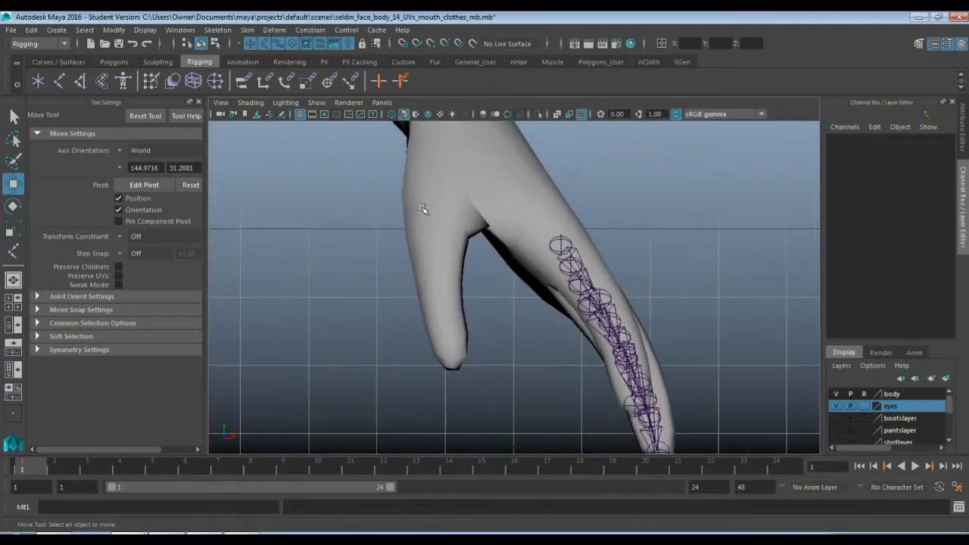
middle_click_drag(423, 201, 456, 253, "alt")
key("y")
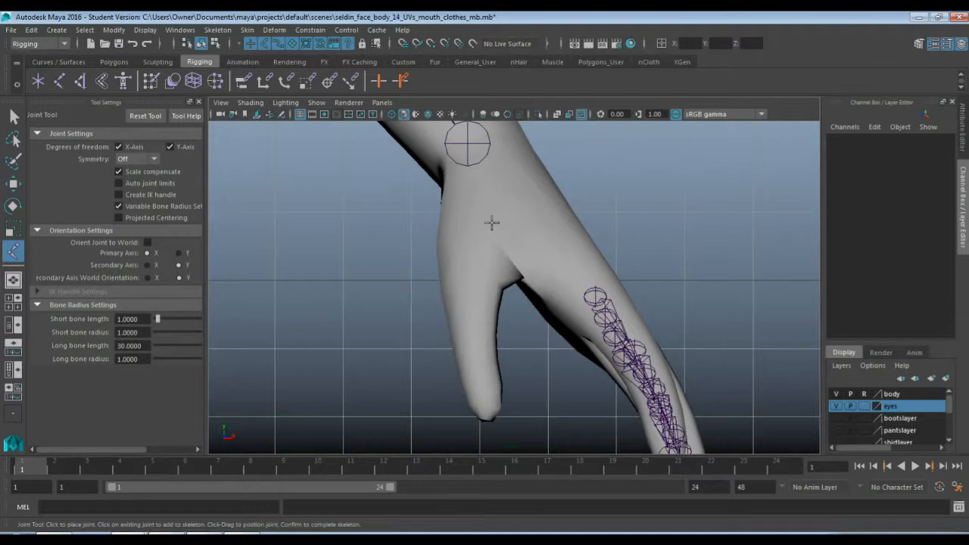
left_click(492, 222)
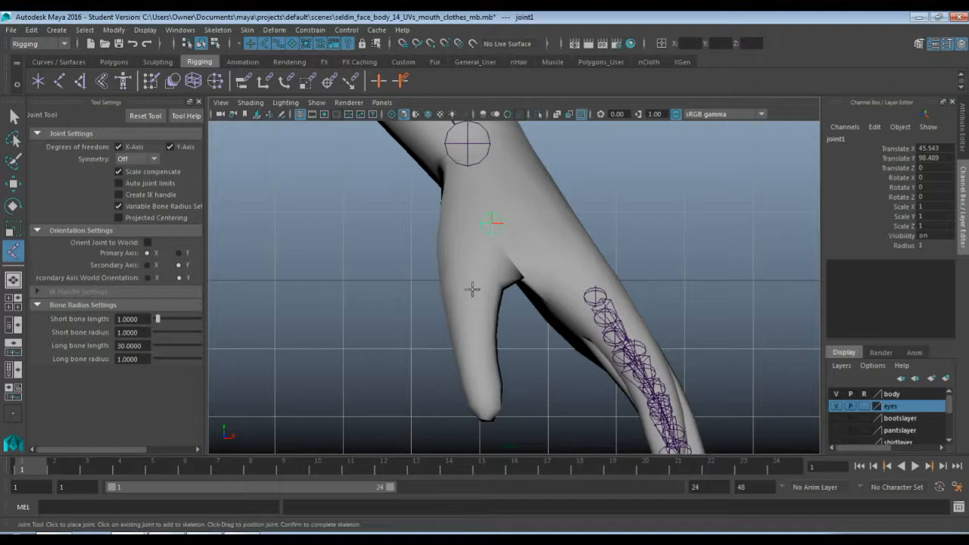
left_click(473, 290)
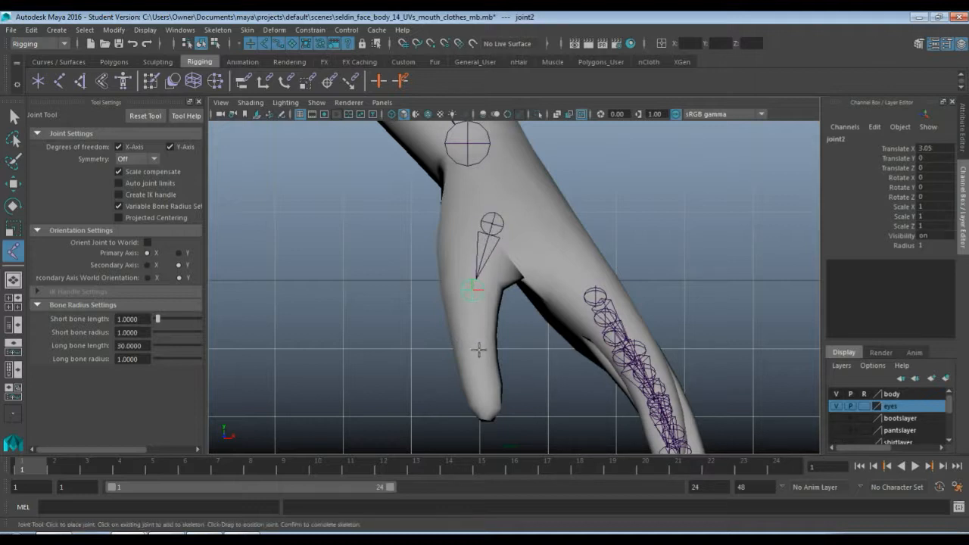
left_click(478, 349)
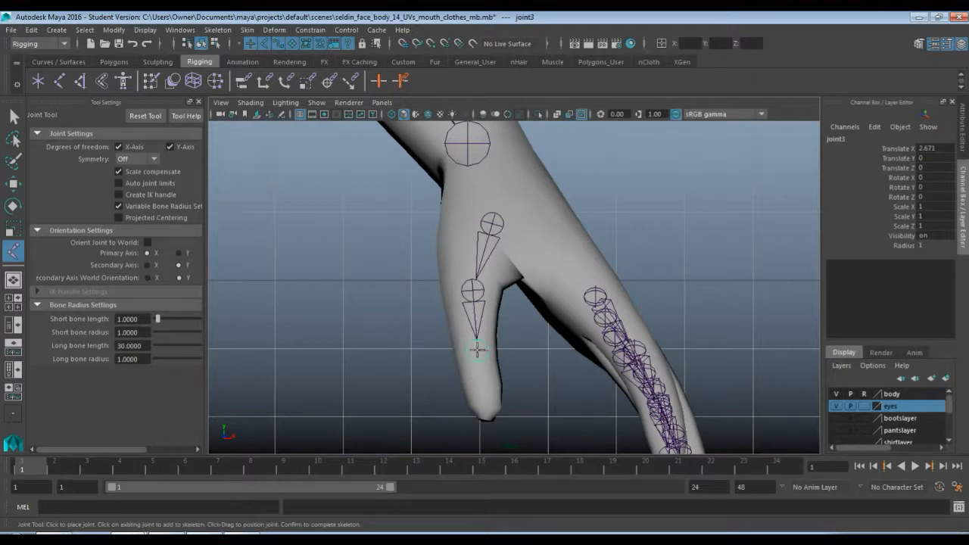
left_click(489, 416)
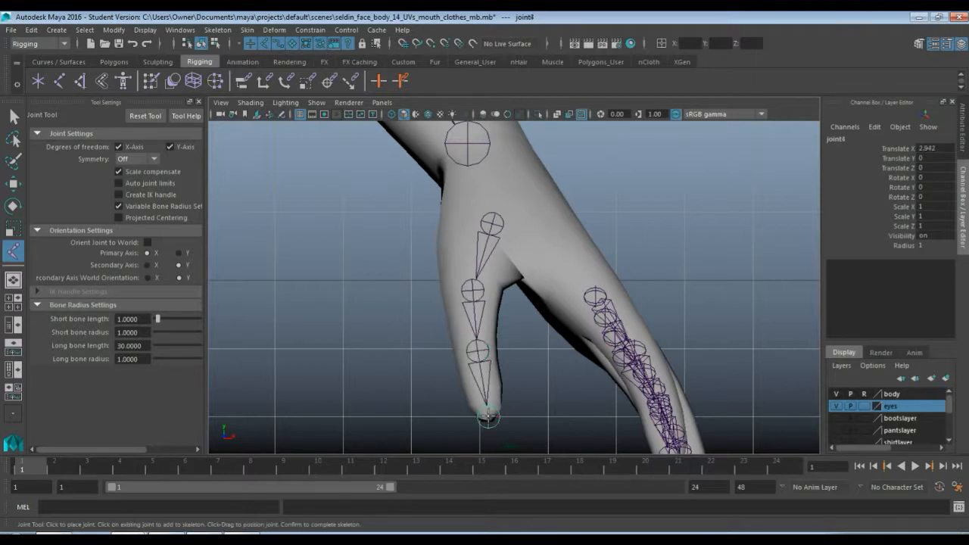
key("w")
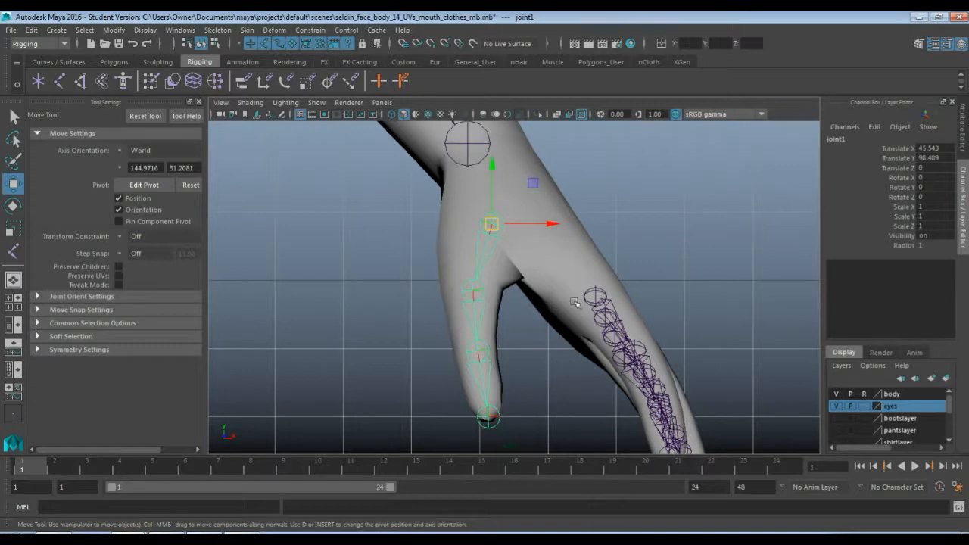
Move the whole thumb chain over to the hand in the side view, to about Translate Z 18.16
key("space")
key("space")
key("f")
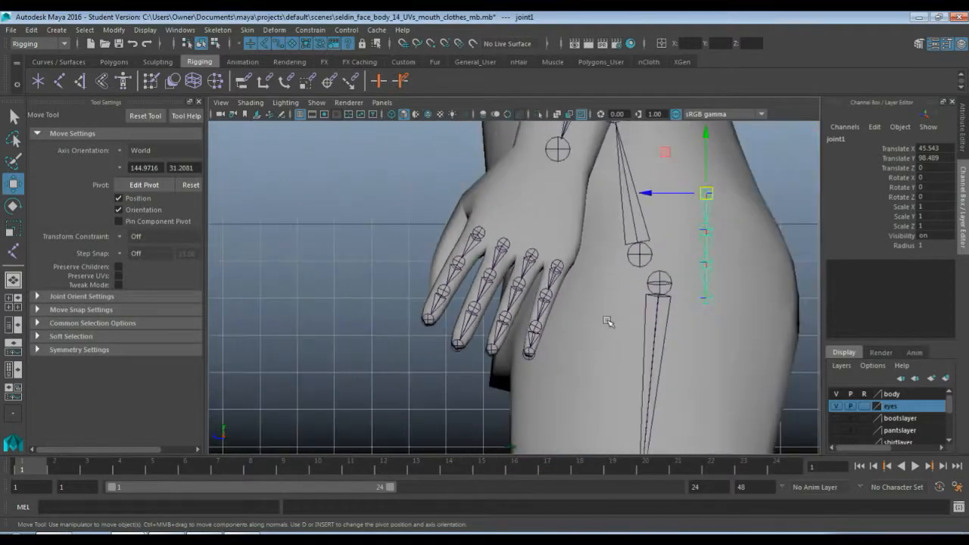
left_click(568, 221)
left_click_drag(568, 222, 444, 224)
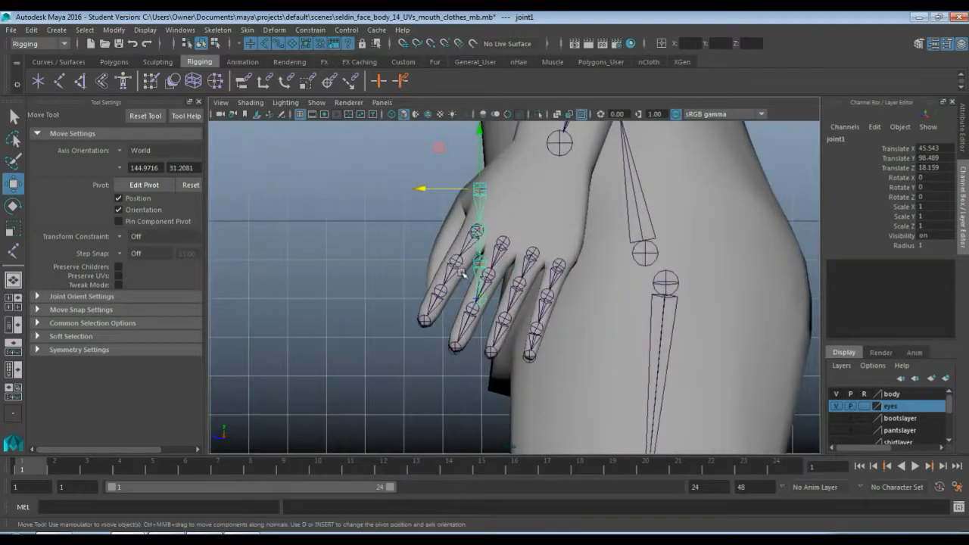
scroll(459, 261, "up", 2)
scroll(526, 182, "up", 2)
scroll(539, 261, "up", 1)
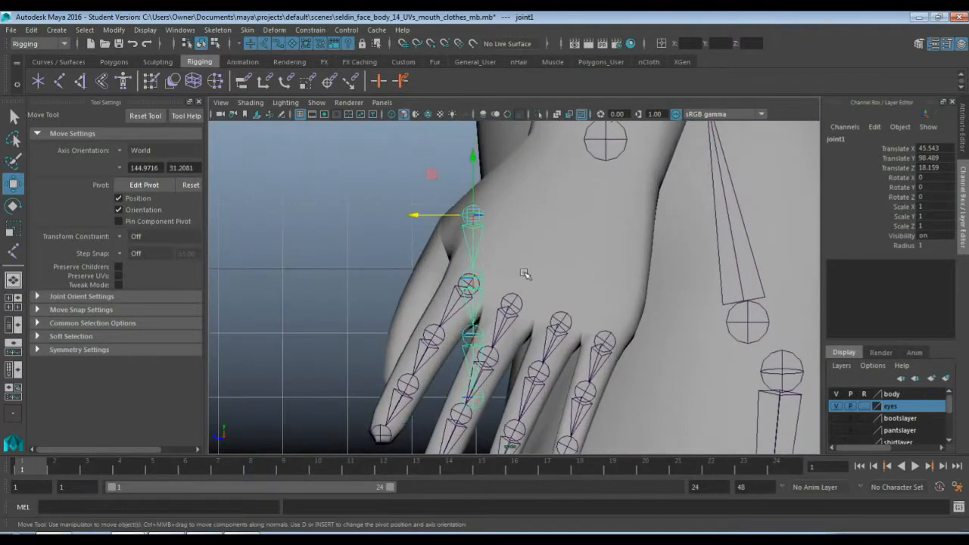
Shift the thumb chain's second and third joints along Z toward the thumb, the third to about Translate Z 1.13
left_click(470, 281)
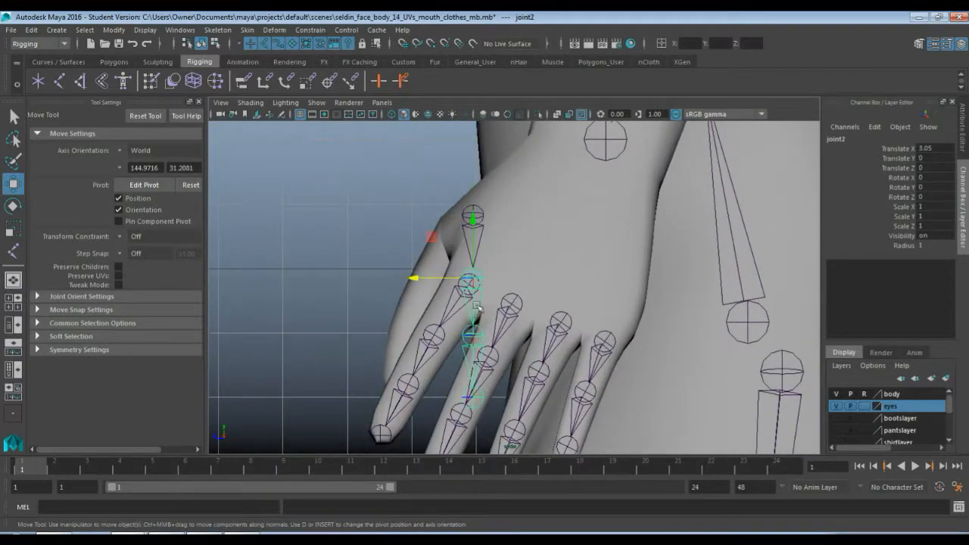
left_click_drag(414, 280, 376, 268)
left_click(431, 334)
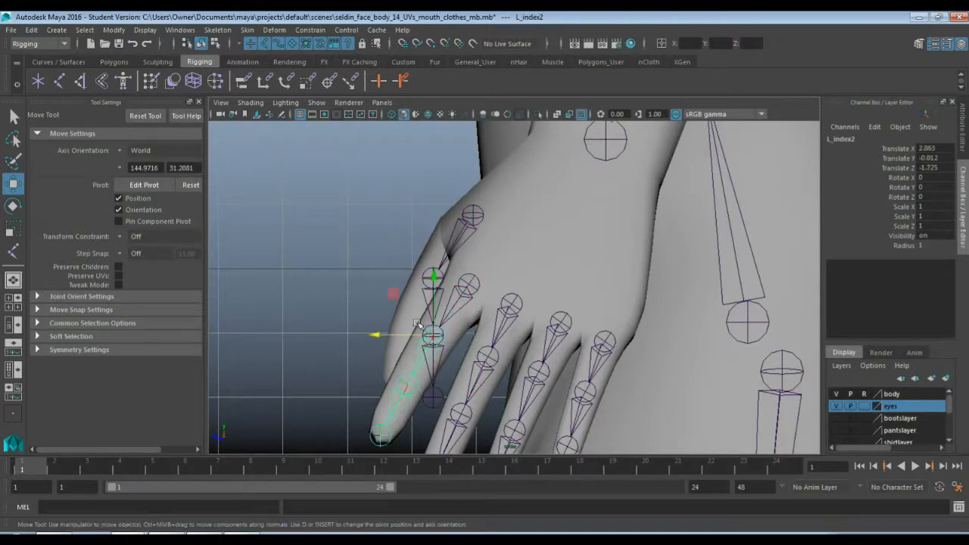
left_click(440, 366)
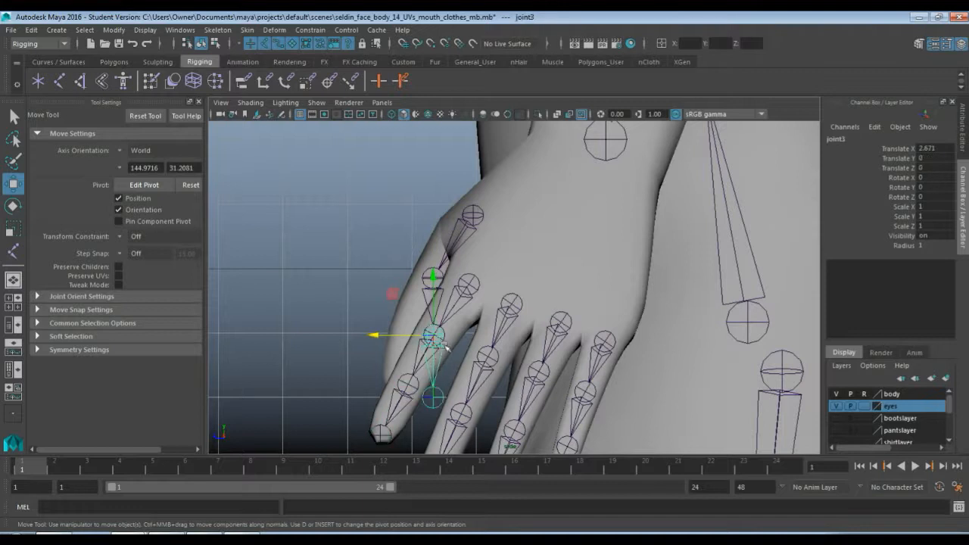
left_click_drag(378, 335, 345, 334)
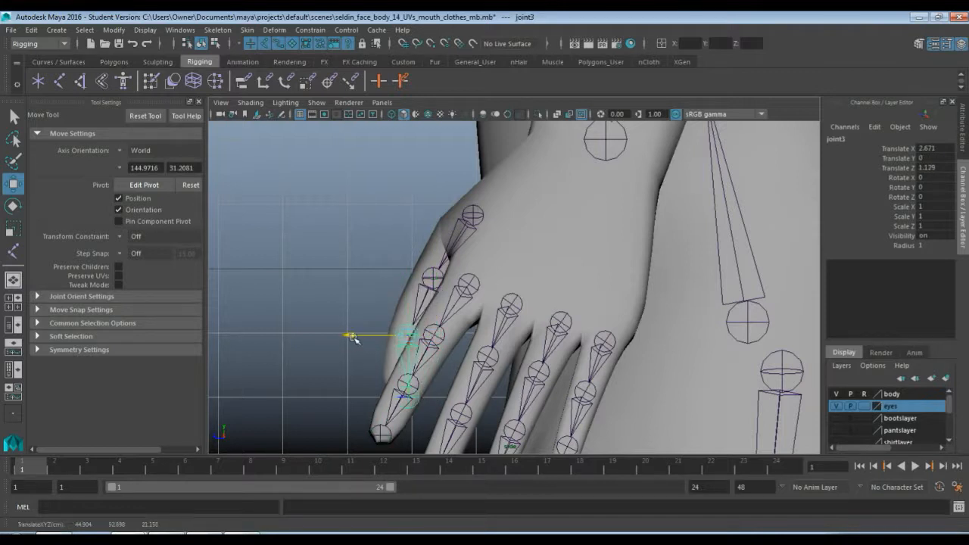
Move the thumb chain's tip joint along Z toward the thumb in the side view, to about Translate Z 0.76
left_click(409, 401)
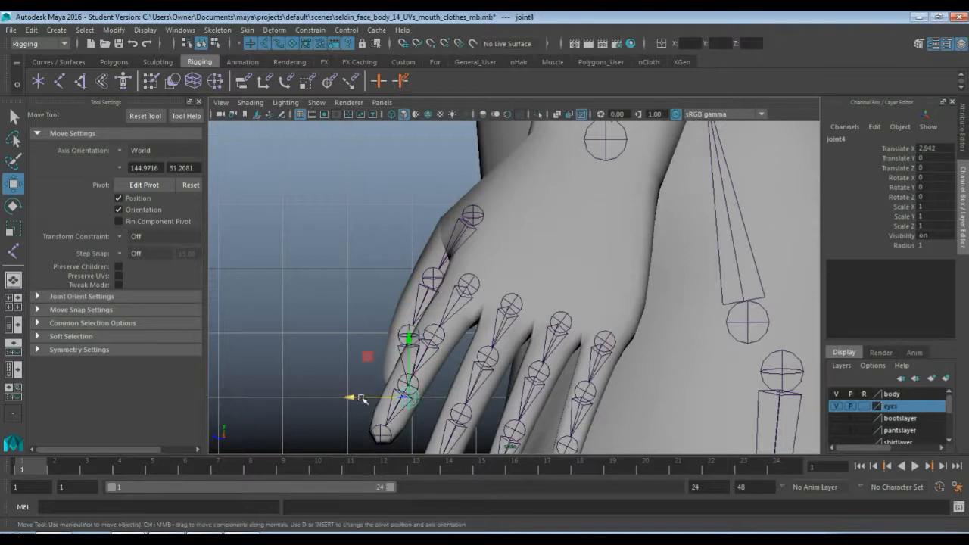
left_click_drag(353, 398, 397, 389)
key("space")
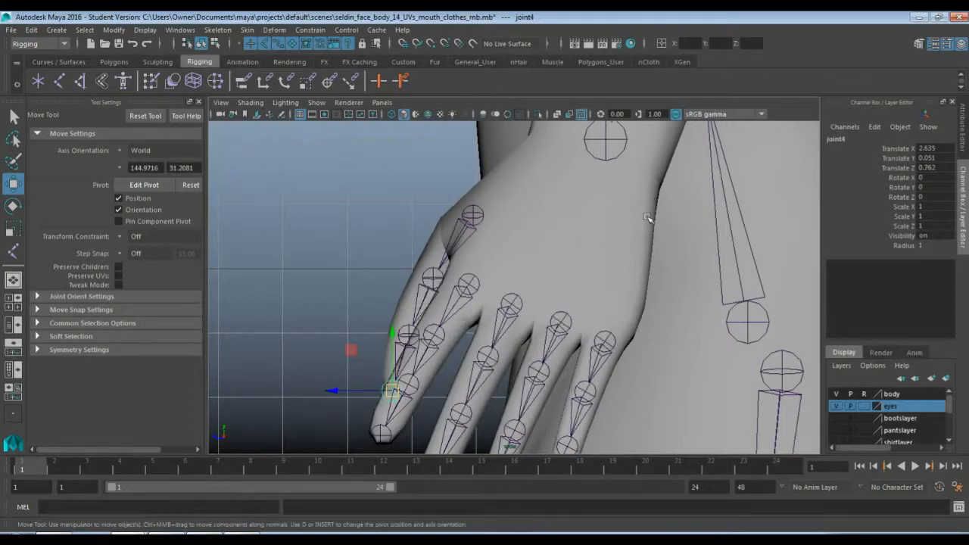
Reposition only the thumb's base joint inside the mesh, to about Translate Y 97.75 and Translate Z 17.92, leaving its child joints in place
key("space")
scroll(503, 256, "up", 5)
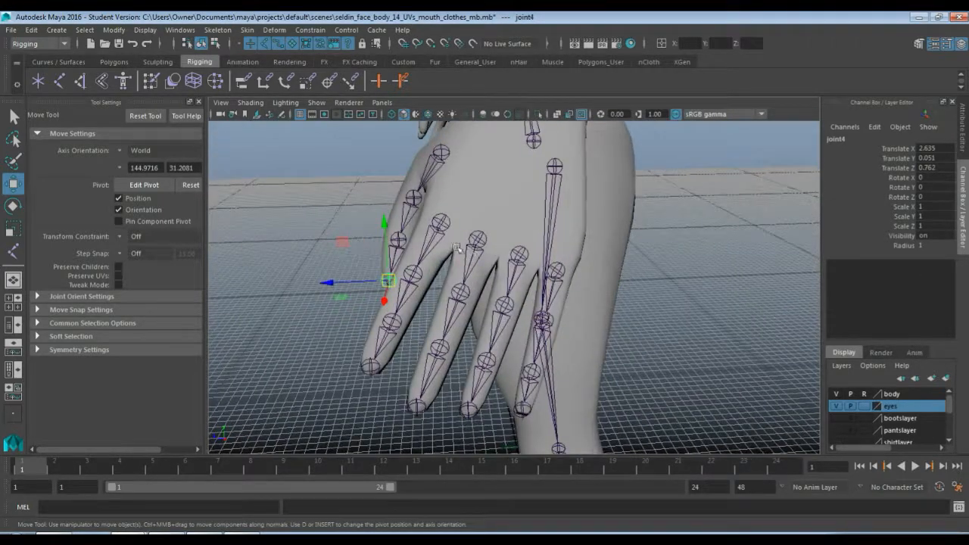
left_click_drag(502, 255, 535, 288, "alt")
left_click(530, 193)
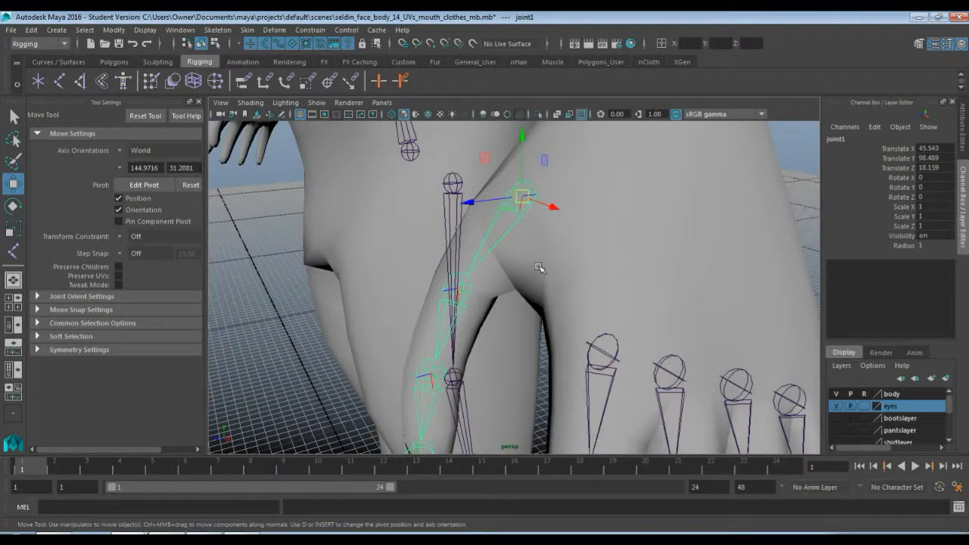
key("d")
left_click_drag(525, 135, 524, 140)
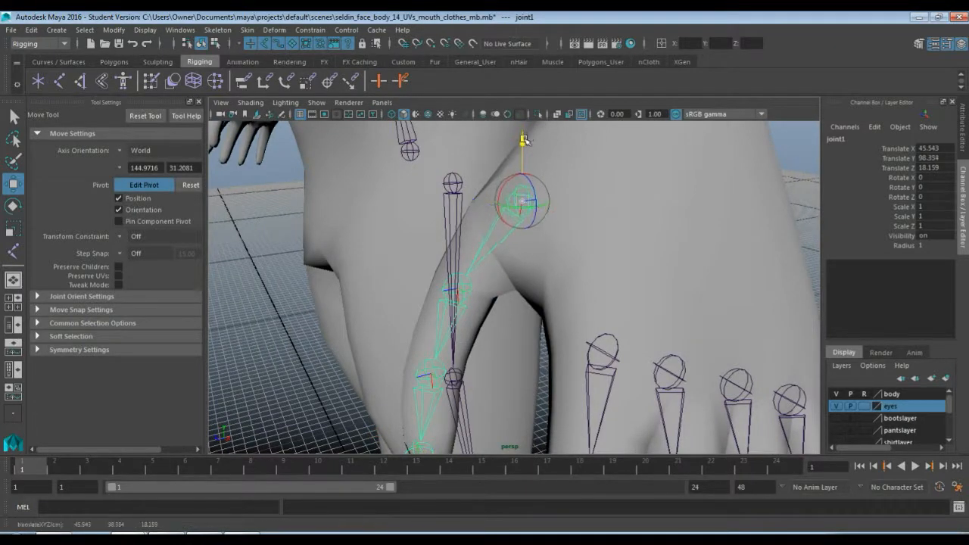
left_click_drag(551, 179, 477, 190, "alt")
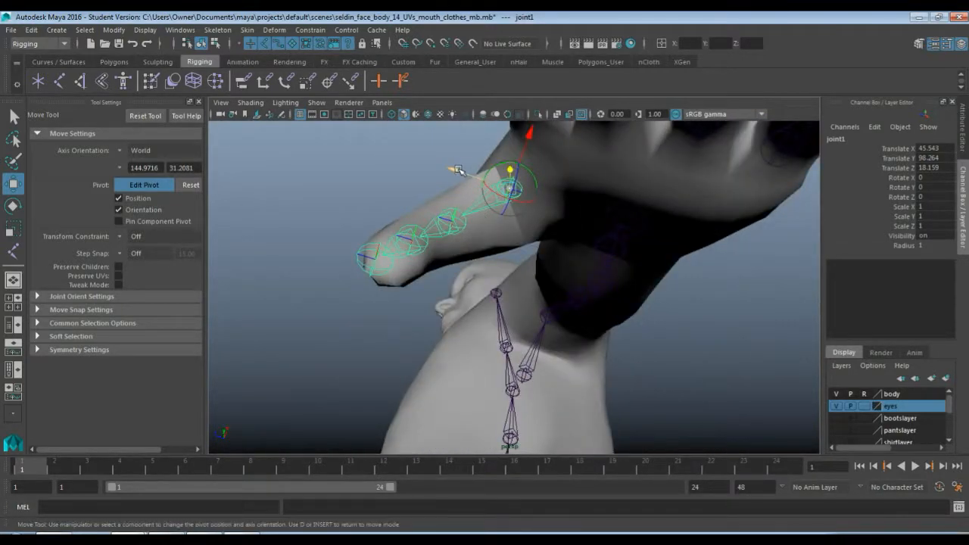
middle_click_drag(458, 169, 459, 172)
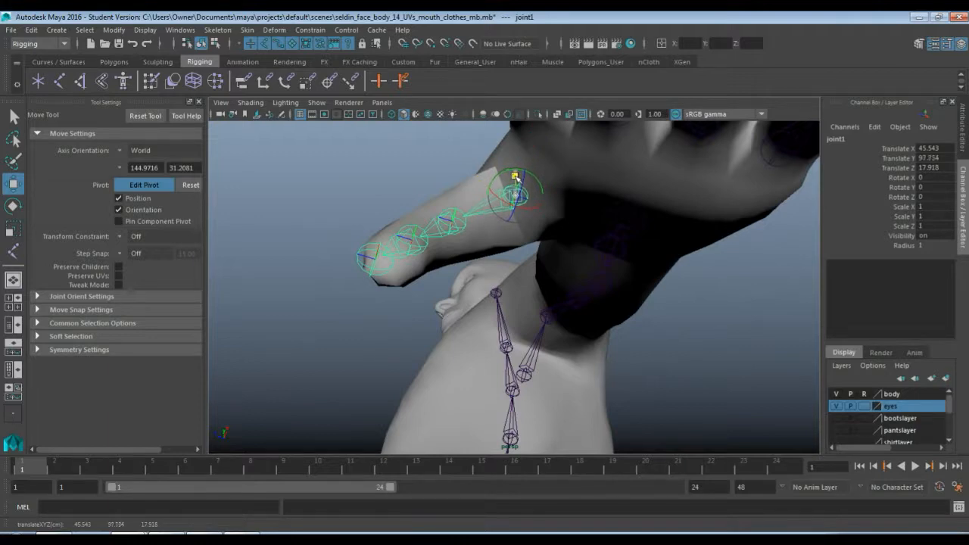
Adjust the thumb's second and third joints individually so they sit centred inside the thumb mesh
left_click(457, 215)
left_click_drag(457, 215, 579, 324, "alt")
left_click(384, 319)
left_click(604, 351)
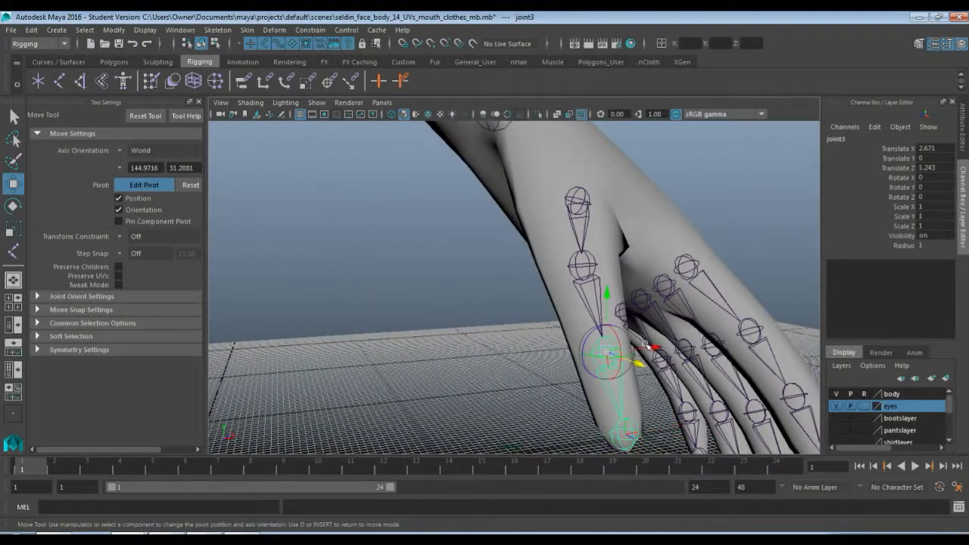
left_click_drag(644, 347, 517, 284)
Leave pivot editing and rename the thumb's base joint L_thumb1
left_click_drag(376, 332, 548, 269)
scroll(595, 281, "down", 5)
left_click(532, 263)
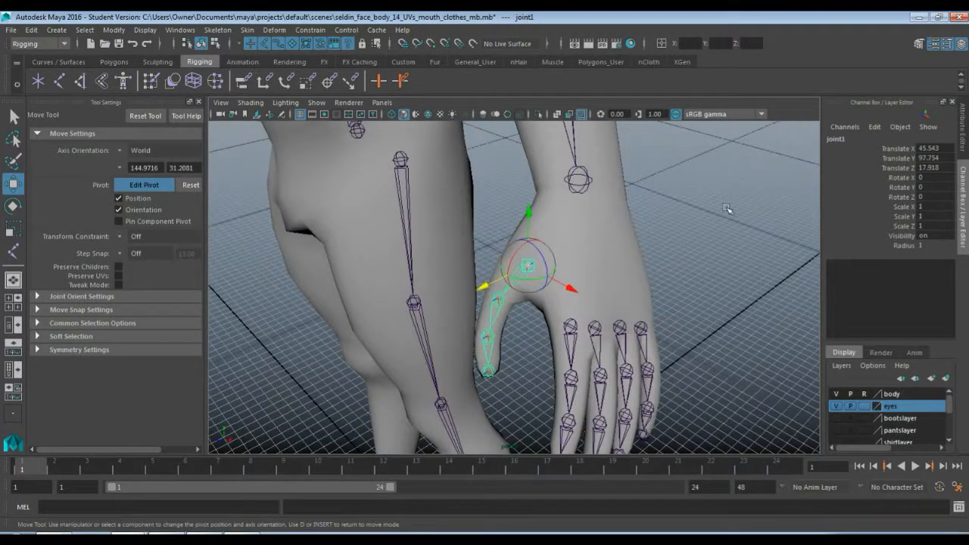
key("Insert")
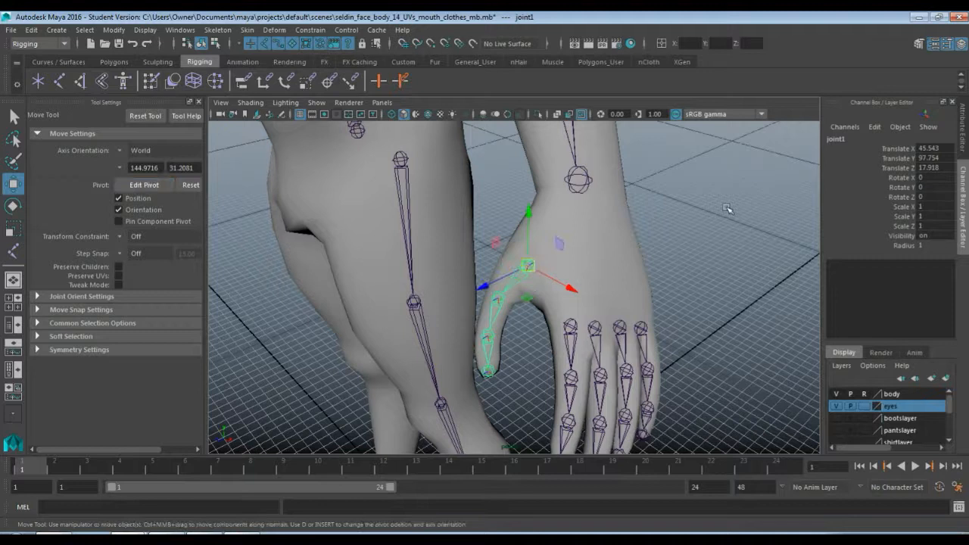
left_click(841, 139)
type("L_thumb1")
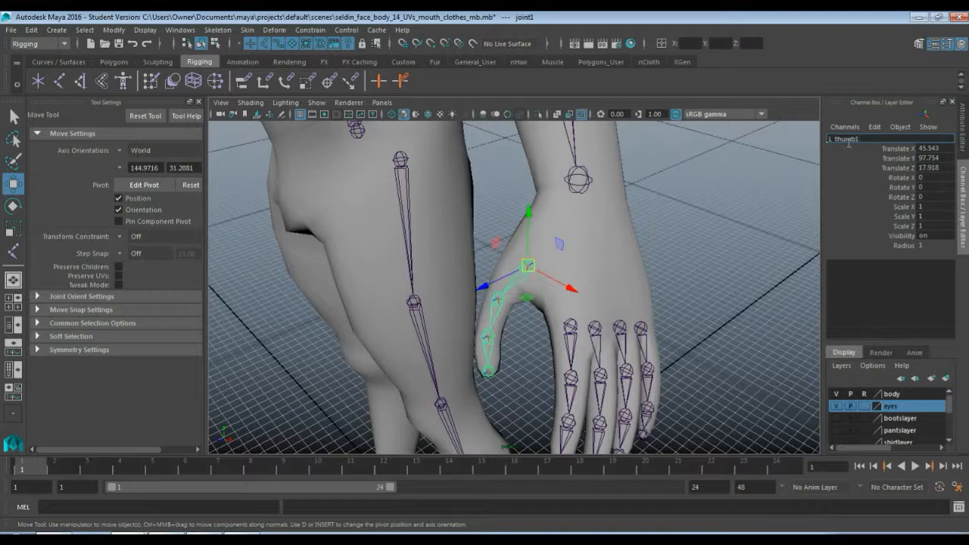
key("Return")
key("ctrl+c")
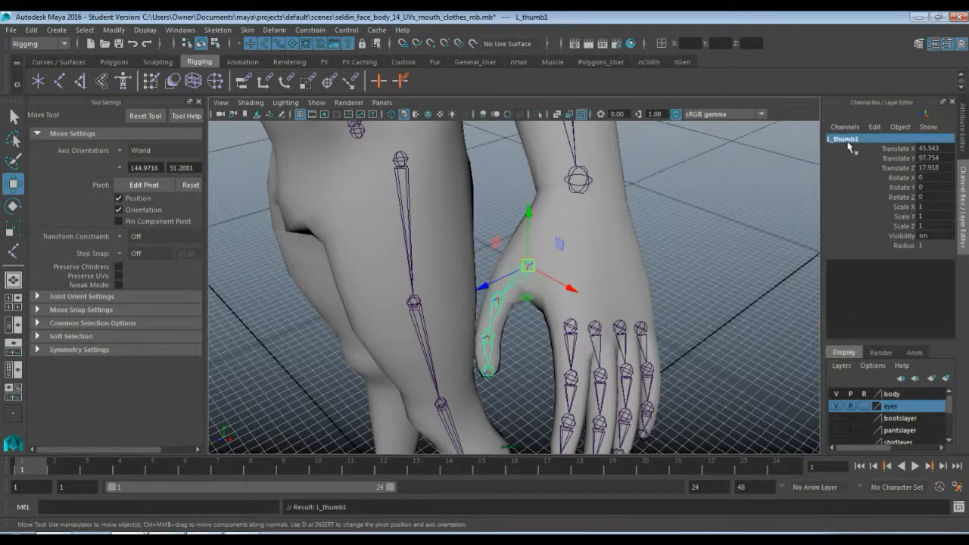
Rename the thumb's second and third joints L_thumb2 and L_thumb3
key("Down")
left_click(849, 141)
key("ctrl+v")
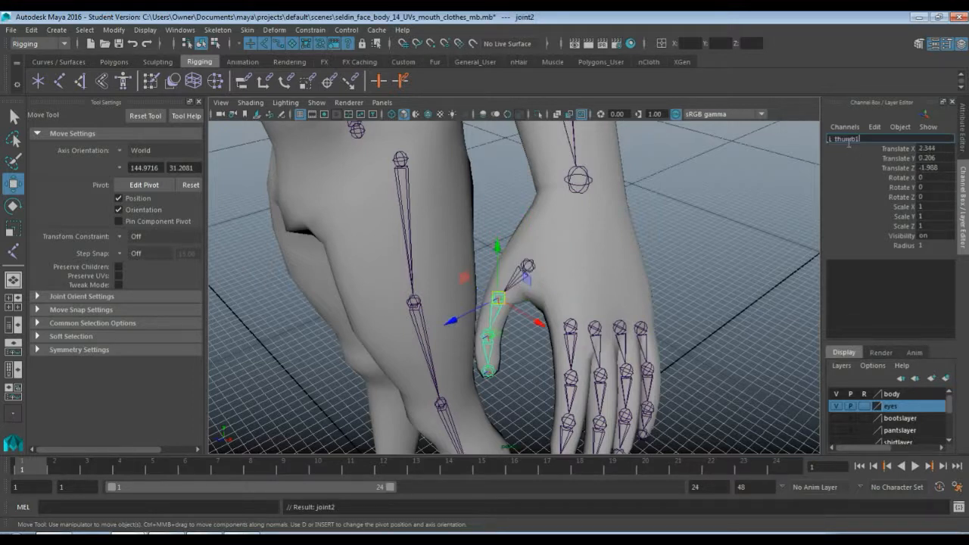
key("Return")
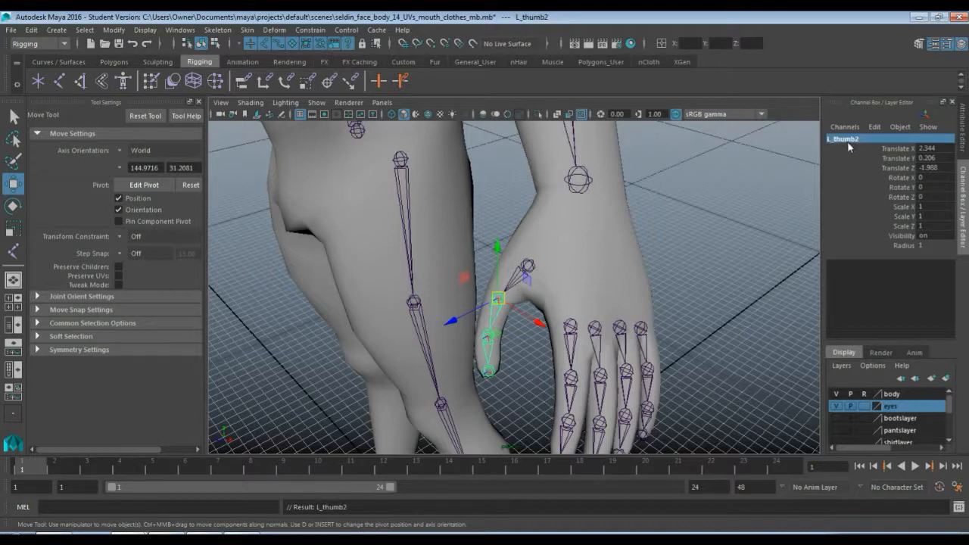
key("Down")
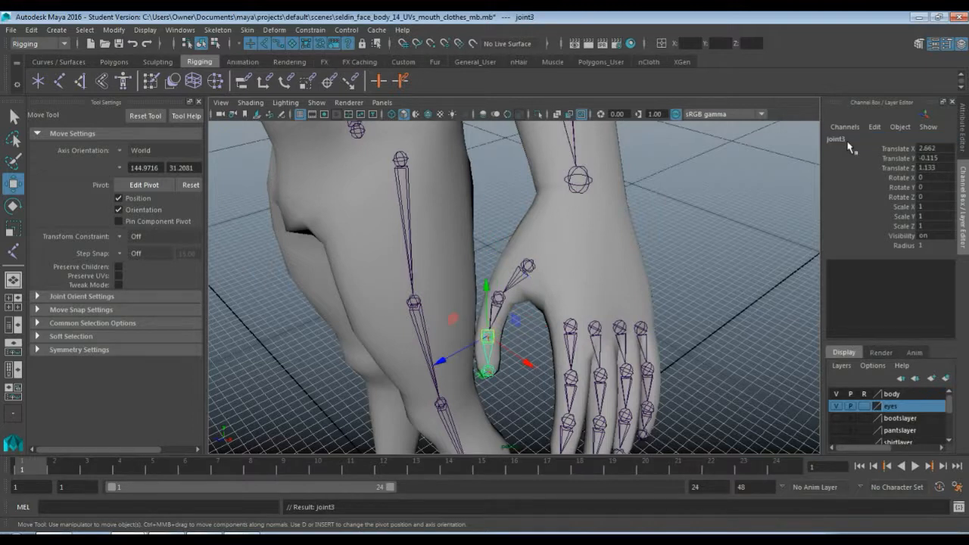
left_click(847, 142)
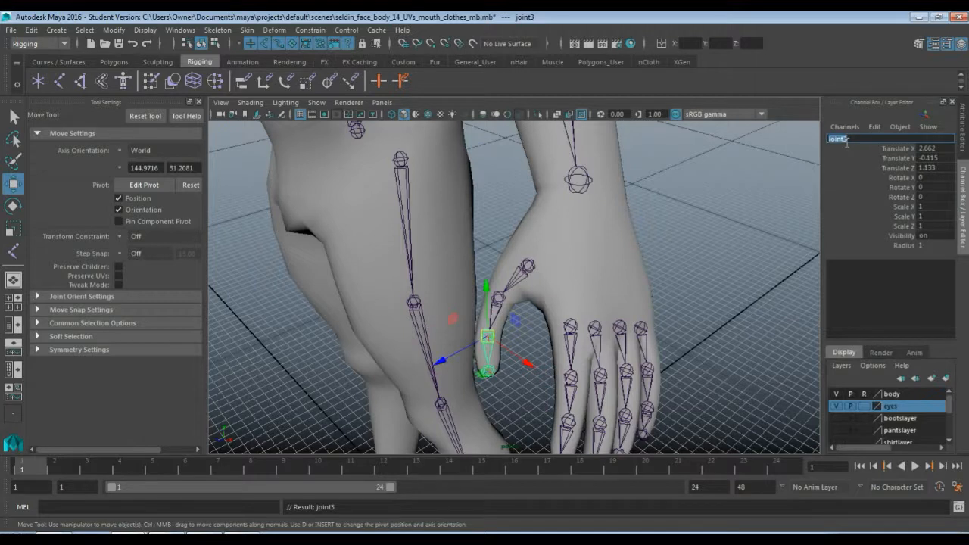
type("L_thumb1")
key("Return")
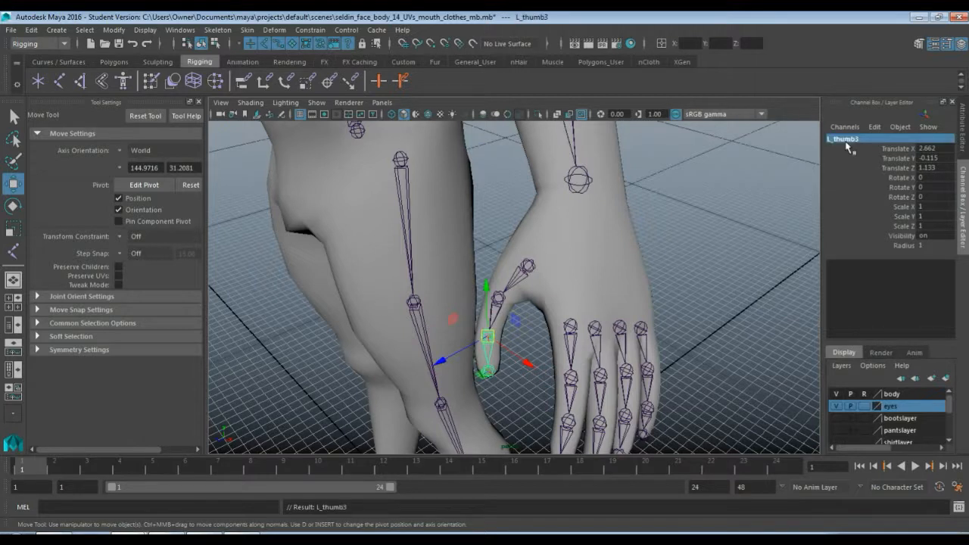
Rename the thumb's tip joint L_thumb4 and clear the selection
key("Down")
left_click(846, 142)
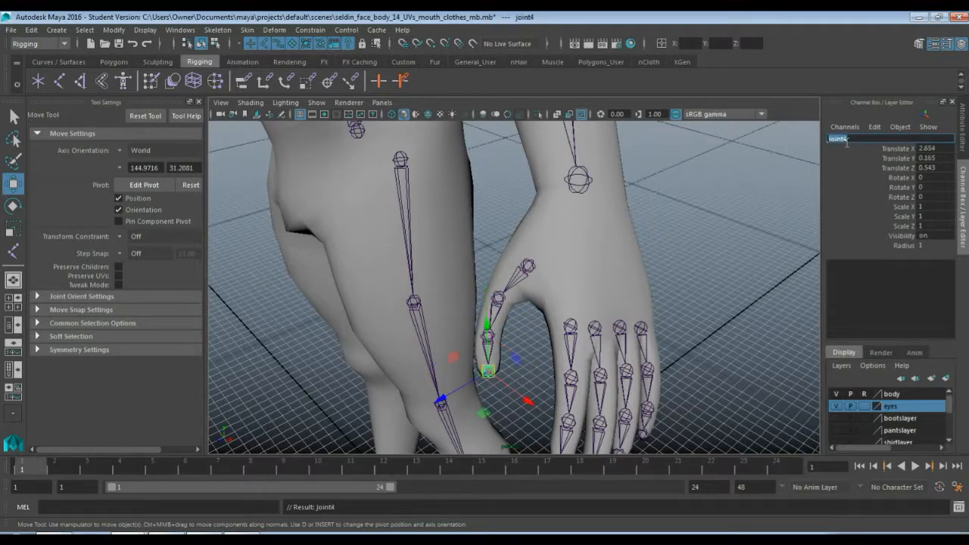
type("L_thumb4")
key("Return")
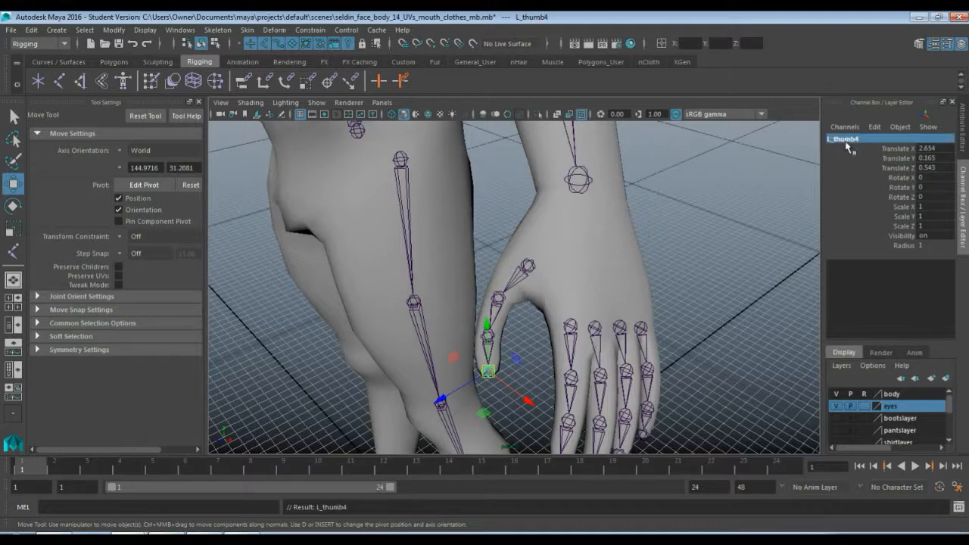
left_click(685, 323)
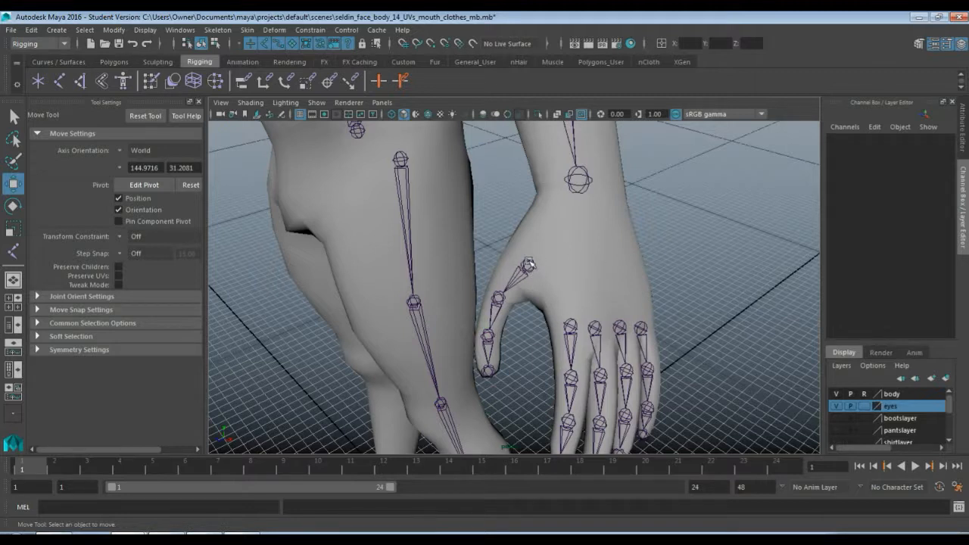
Parent the base joints of the thumb, index, middle, ring and pinky chains to the L_wrist joint
left_click(529, 264)
left_click(569, 327)
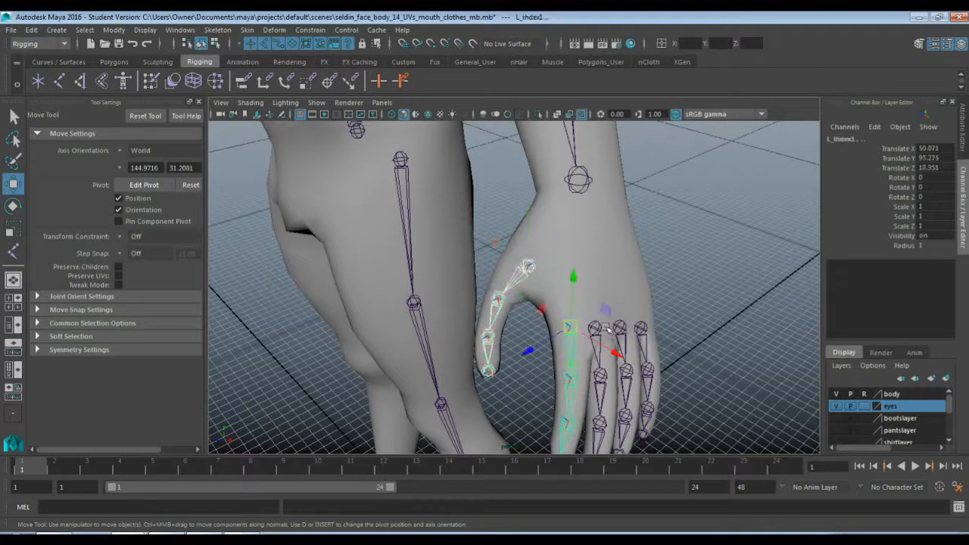
left_click(596, 327)
left_click(620, 327)
left_click(641, 327)
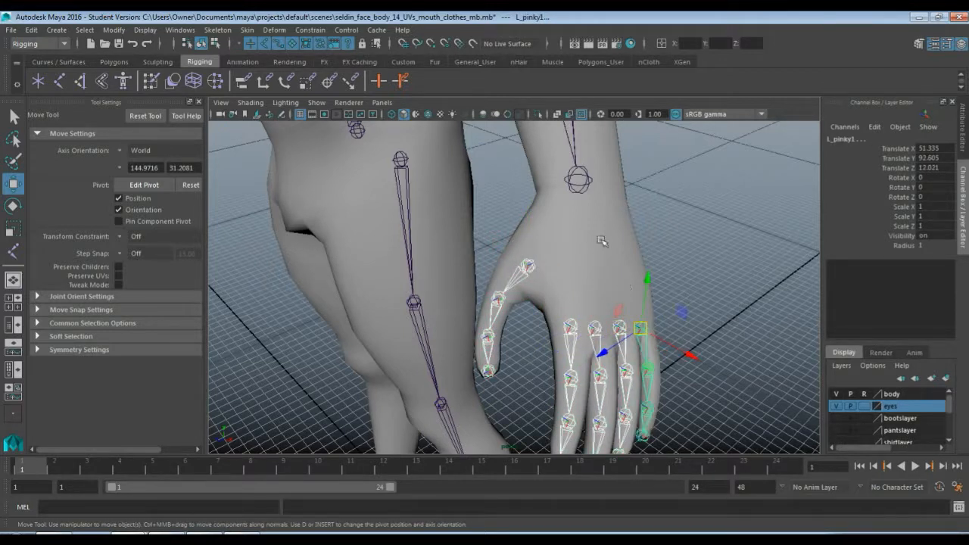
left_click(578, 181)
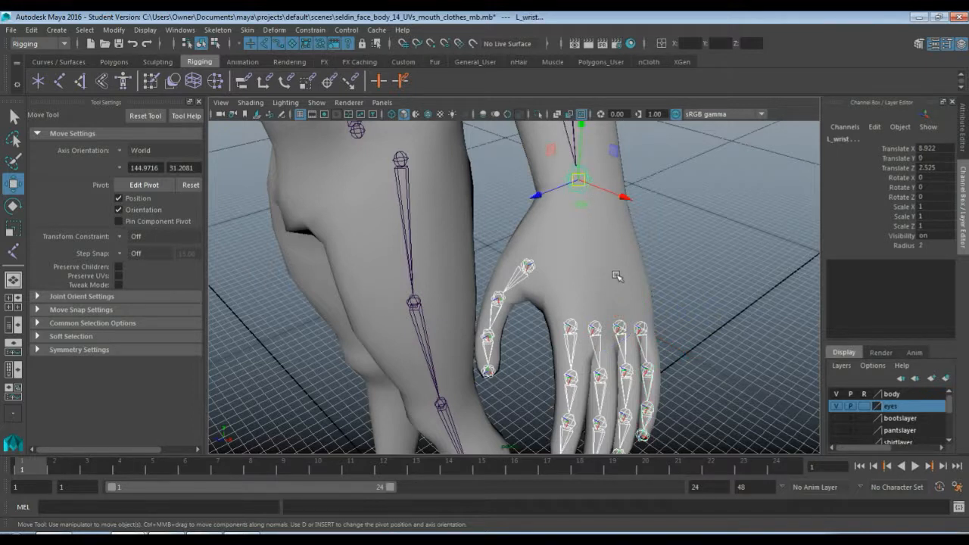
key("Down")
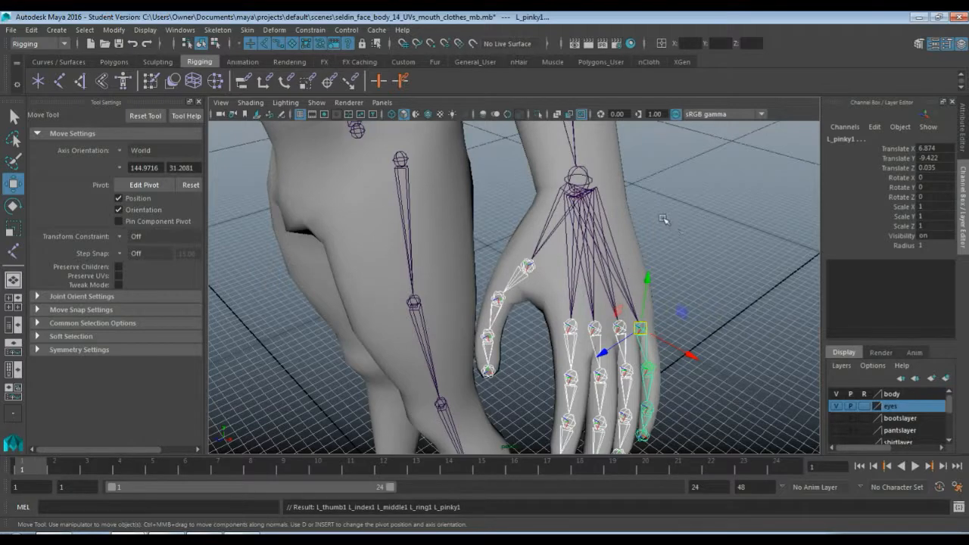
Parent the L_clavicle joint to the spine3 joint in the front view
left_click_drag(620, 220, 608, 200, "alt")
scroll(609, 201, "down", 5)
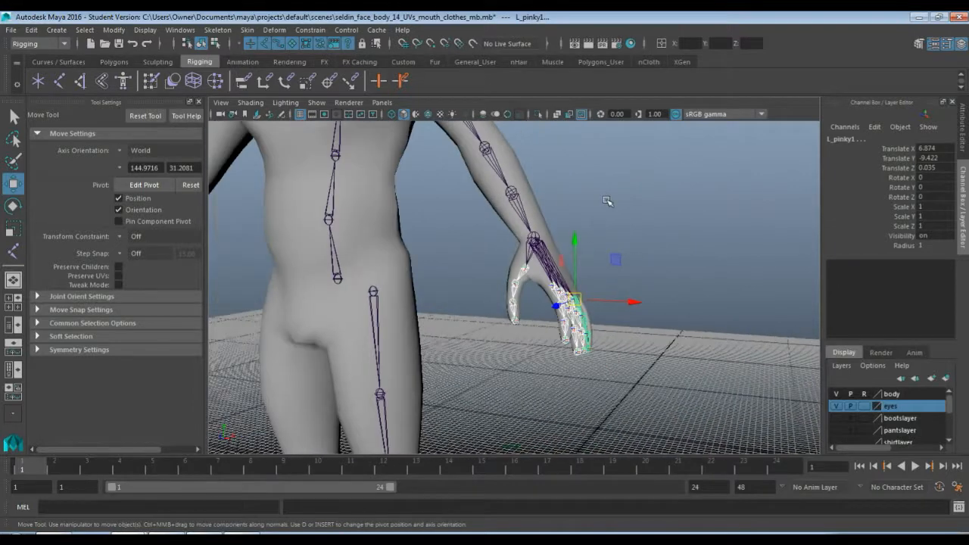
key("space")
key("space")
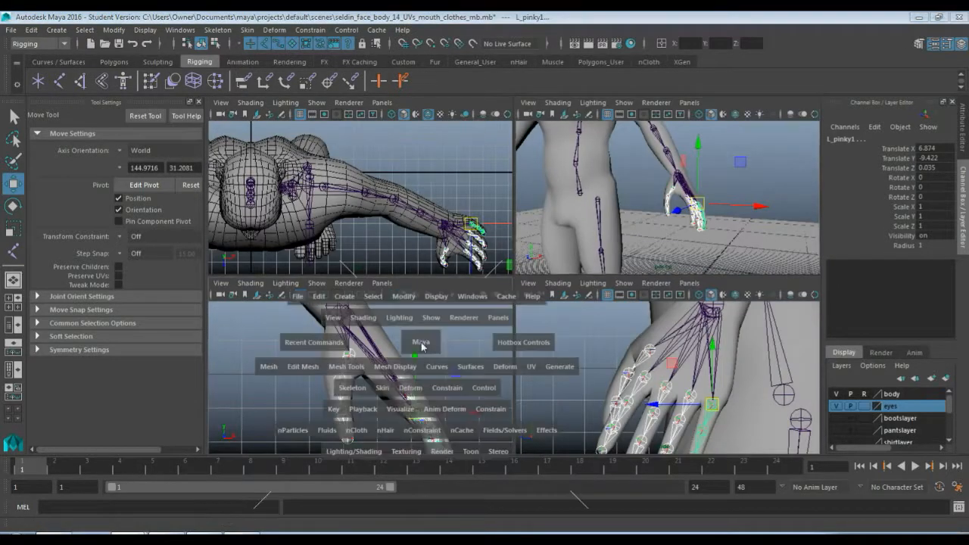
scroll(336, 303, "down", 5)
left_click_drag(357, 278, 499, 315, "alt")
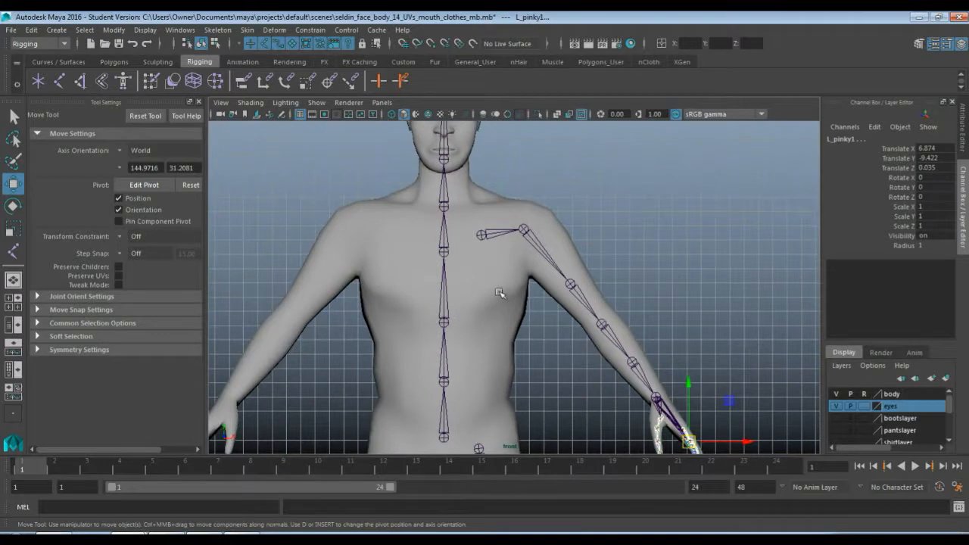
left_click(480, 235)
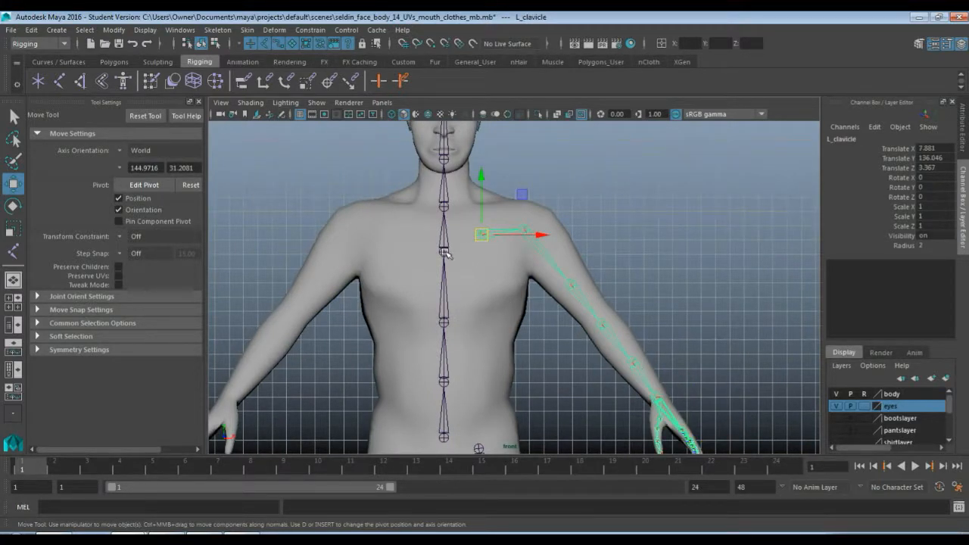
left_click(446, 253, "shift")
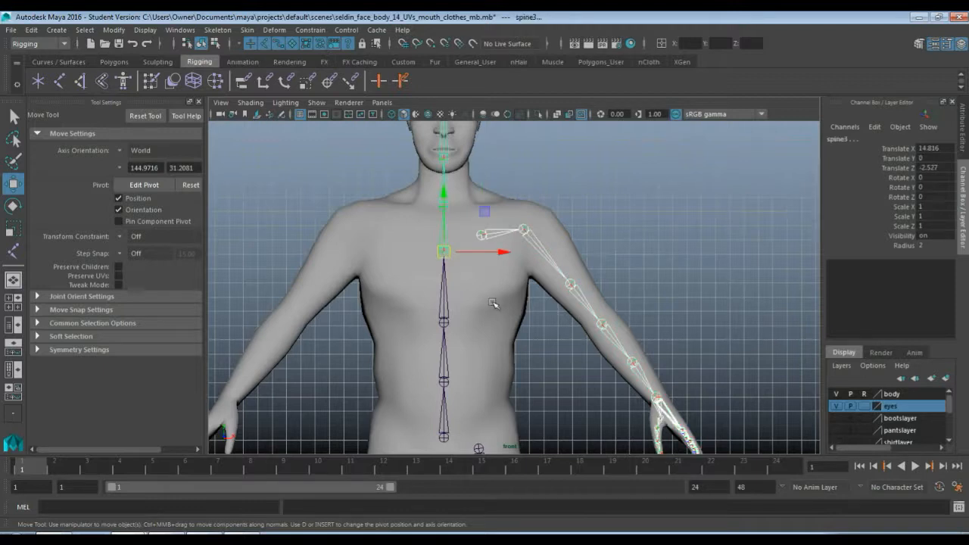
key("p")
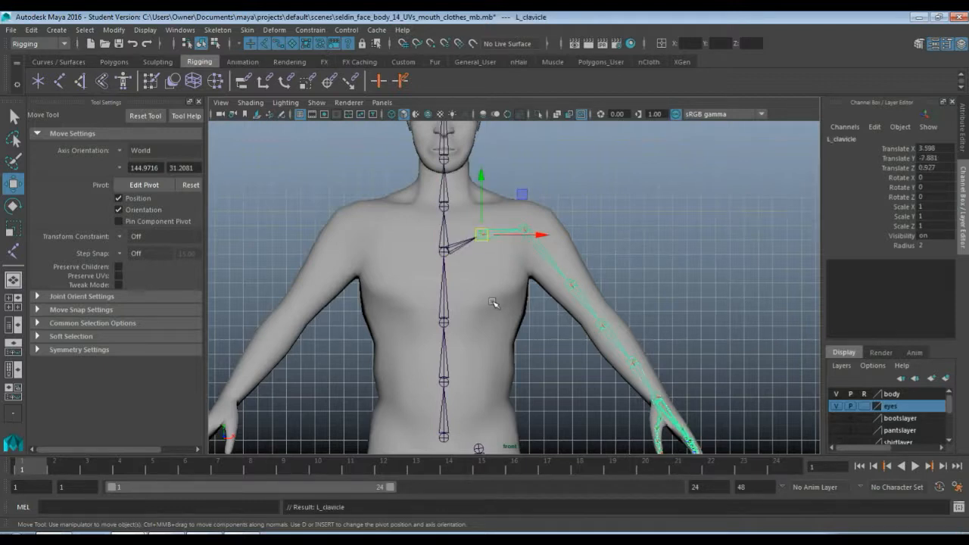
Parent the L_hip joint to the pelvis joint and view the whole skeleton
middle_click_drag(517, 334, 518, 171, "alt")
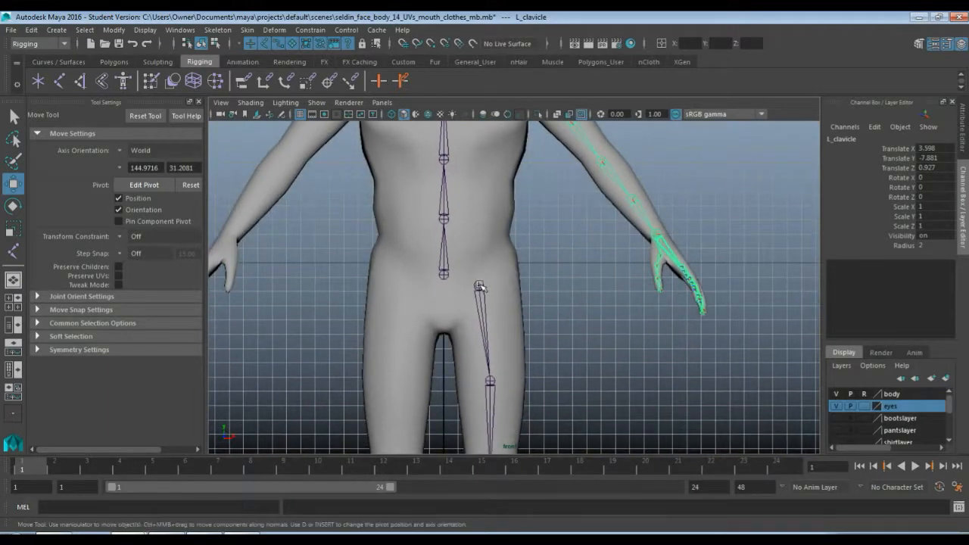
left_click(479, 286)
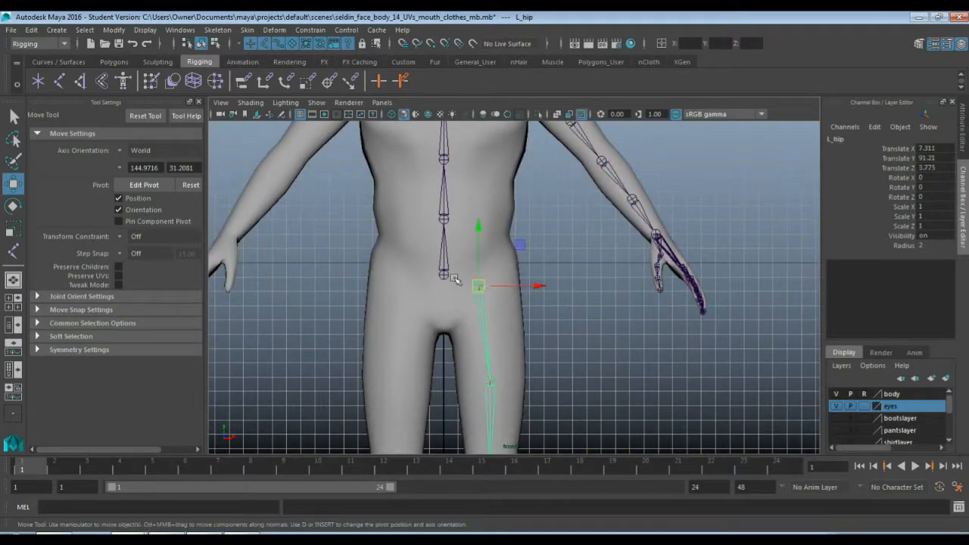
left_click(445, 277, "shift")
key("p")
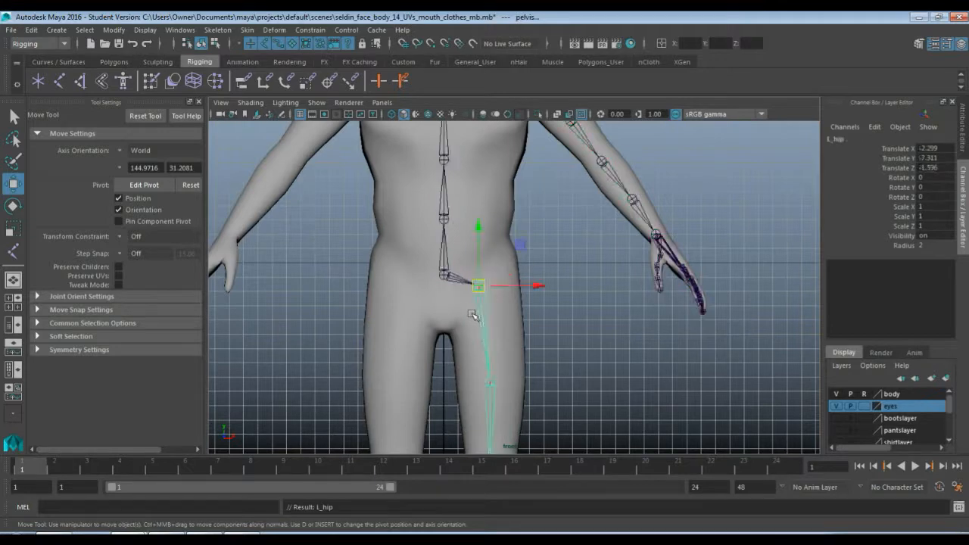
scroll(549, 300, "down", 5)
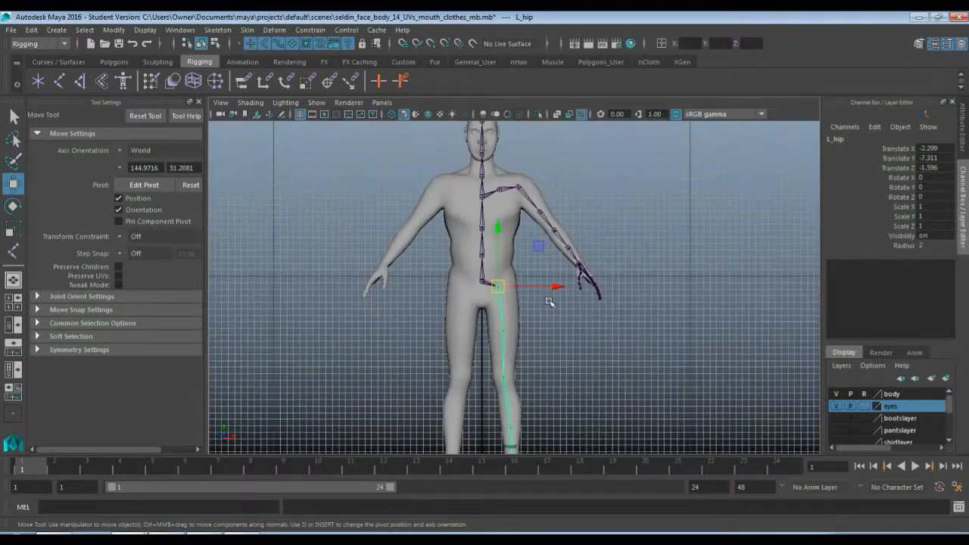
scroll(550, 301, "up", 5)
scroll(549, 303, "down", 5)
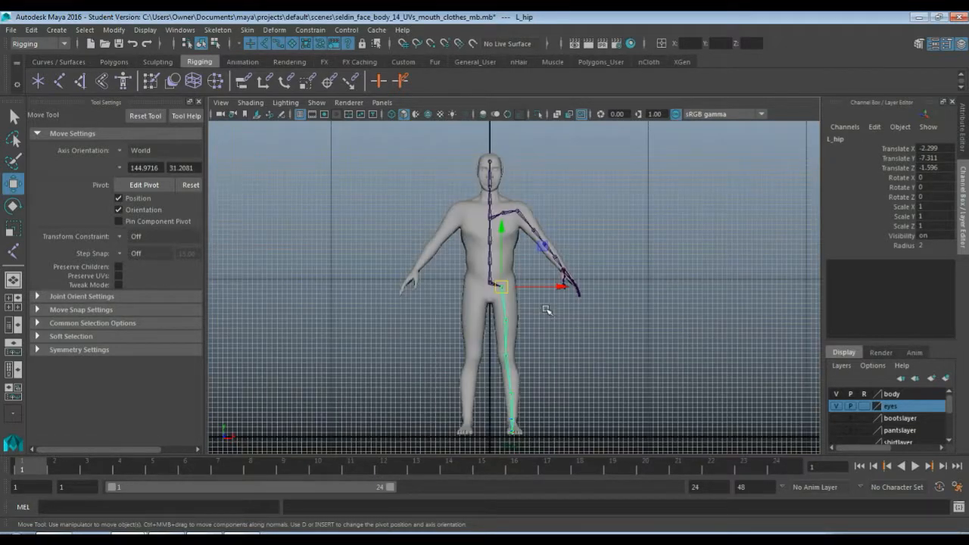
Move the L_foot joint outward along world X to centre it in the left foot, at Translate Z about -1.21
scroll(547, 310, "up", 4)
scroll(546, 244, "down", 2)
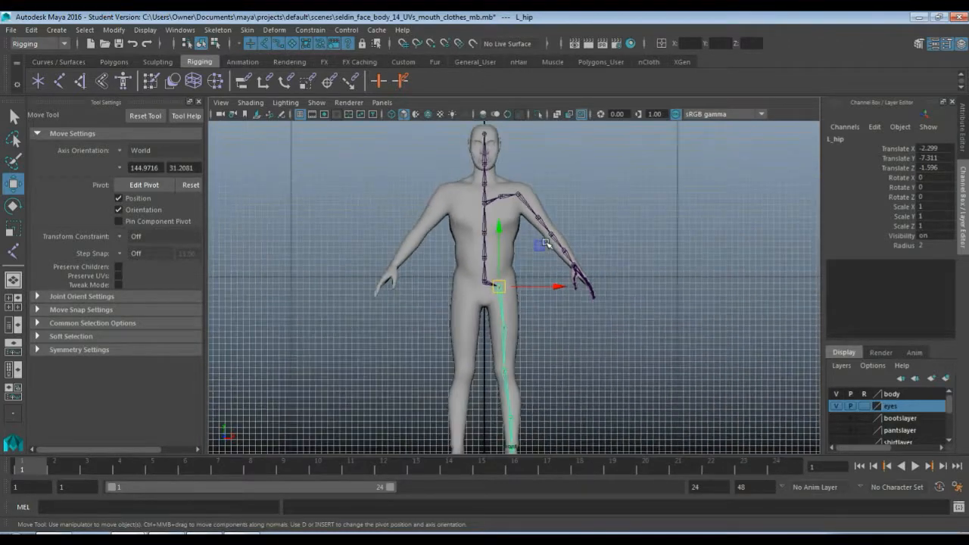
scroll(587, 333, "down", 1)
left_click(594, 356)
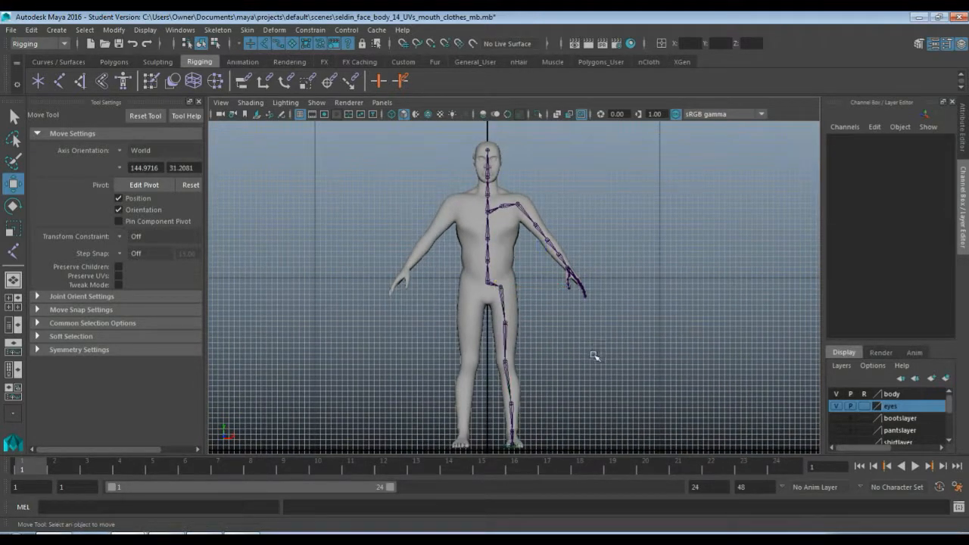
scroll(589, 364, "up", 5)
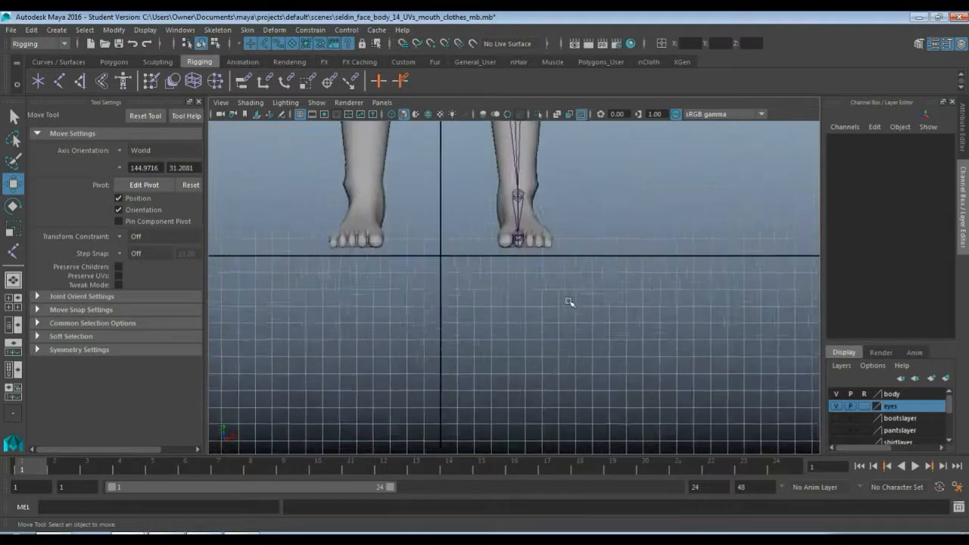
scroll(570, 302, "up", 4)
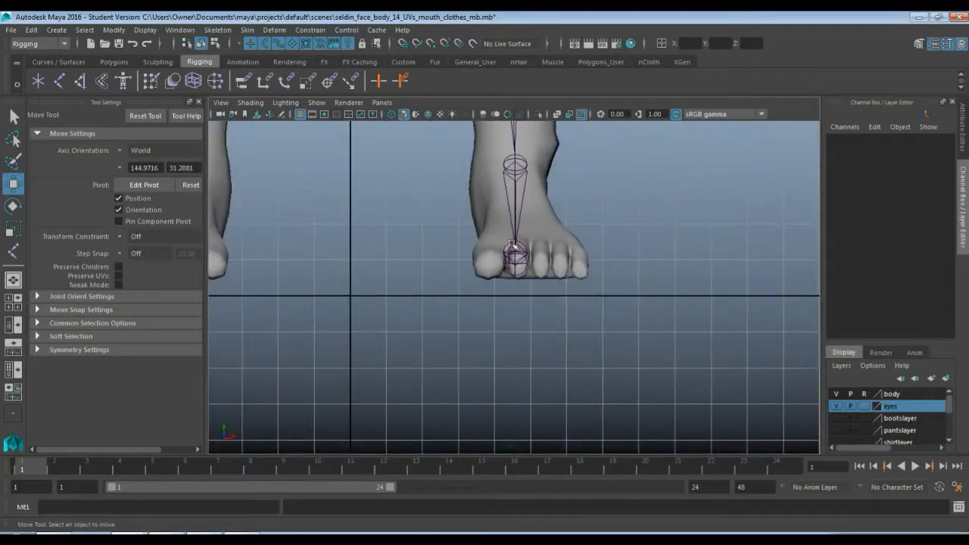
left_click(524, 245)
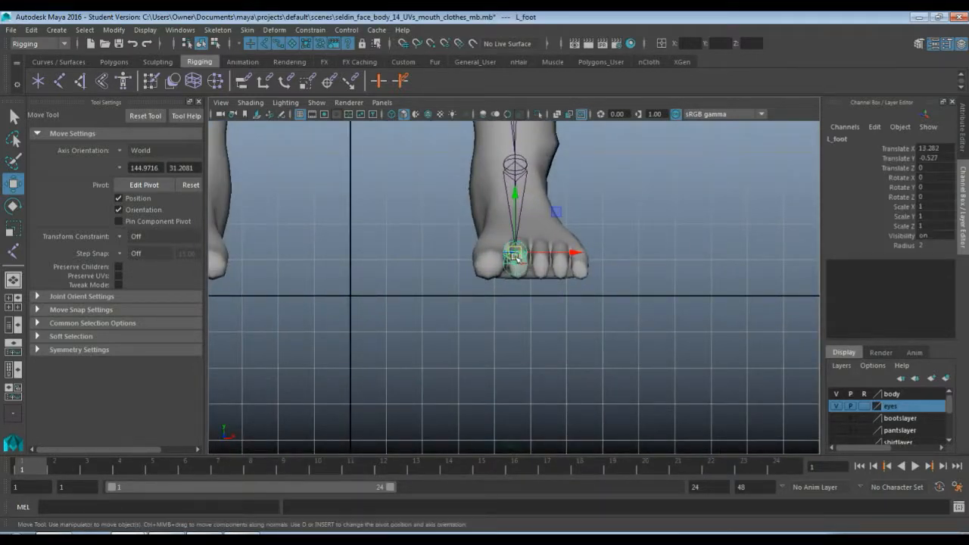
left_click_drag(578, 253, 593, 252)
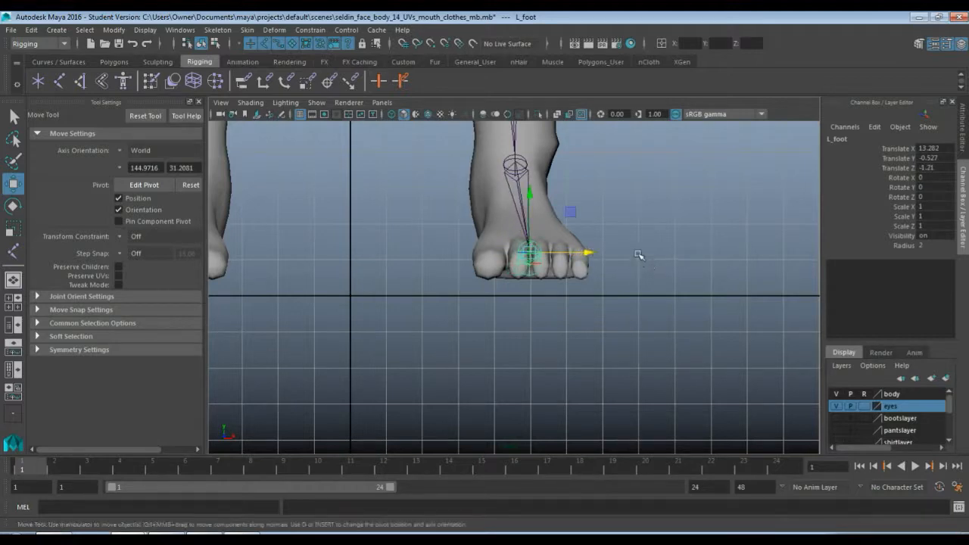
left_click(647, 263)
Save the character scene under its current file name after repositioning the left foot joint
scroll(639, 262, "down", 3)
scroll(631, 259, "down", 1)
middle_click_drag(597, 202, 580, 295, "alt")
middle_click_drag(571, 239, 550, 333, "alt")
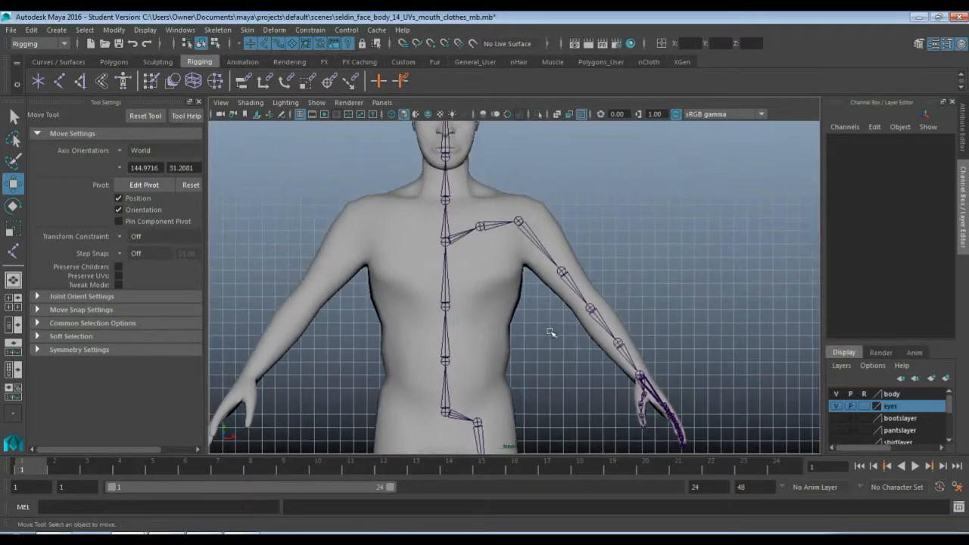
scroll(551, 332, "down", 6)
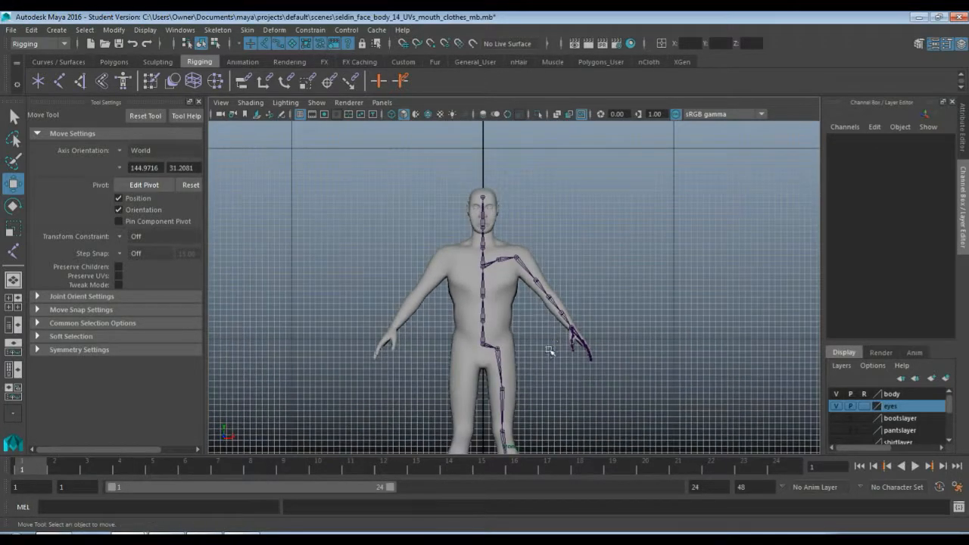
key("ctrl+s")
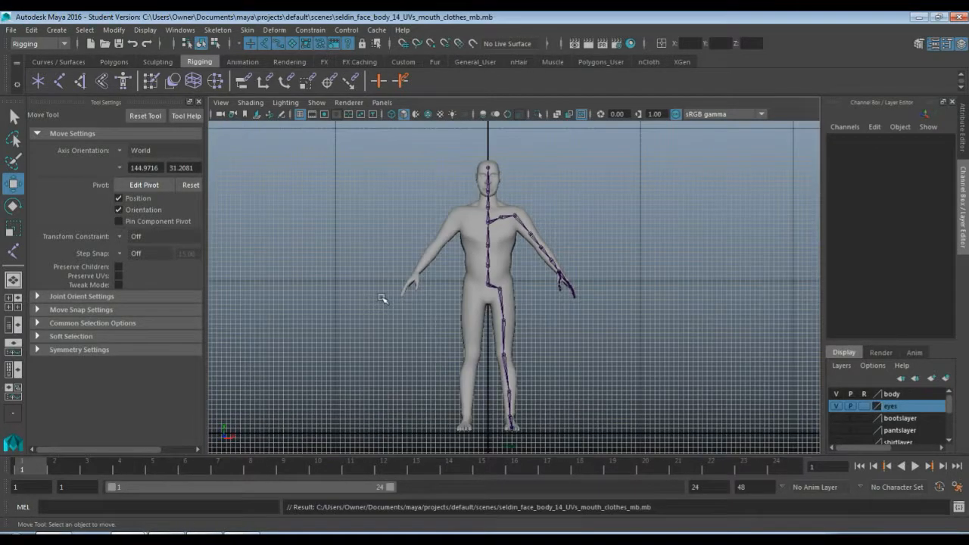
Mirror the L_clavicle arm chain across YZ with the Behavior function, replacing L_ with R_ in the duplicated joint names
left_click(502, 219)
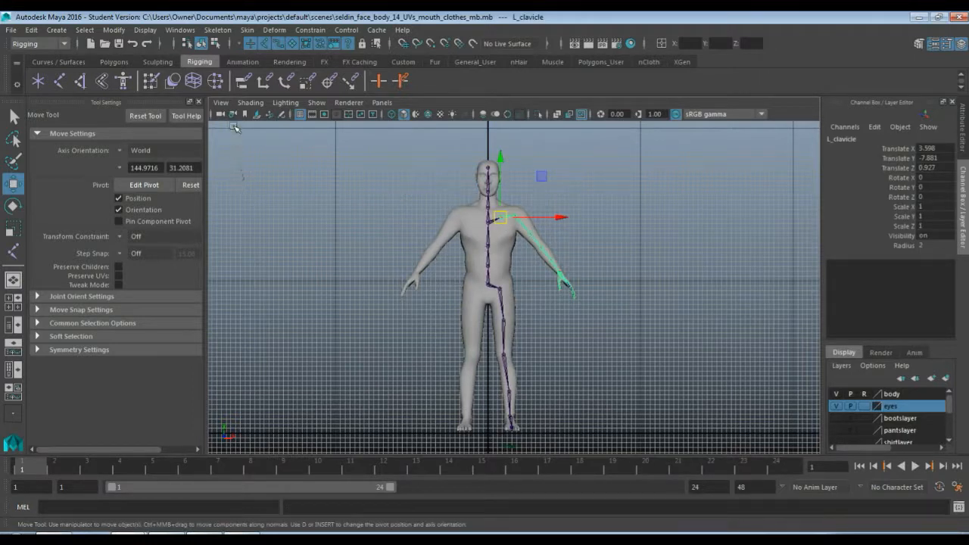
left_click(221, 31)
left_click(223, 32)
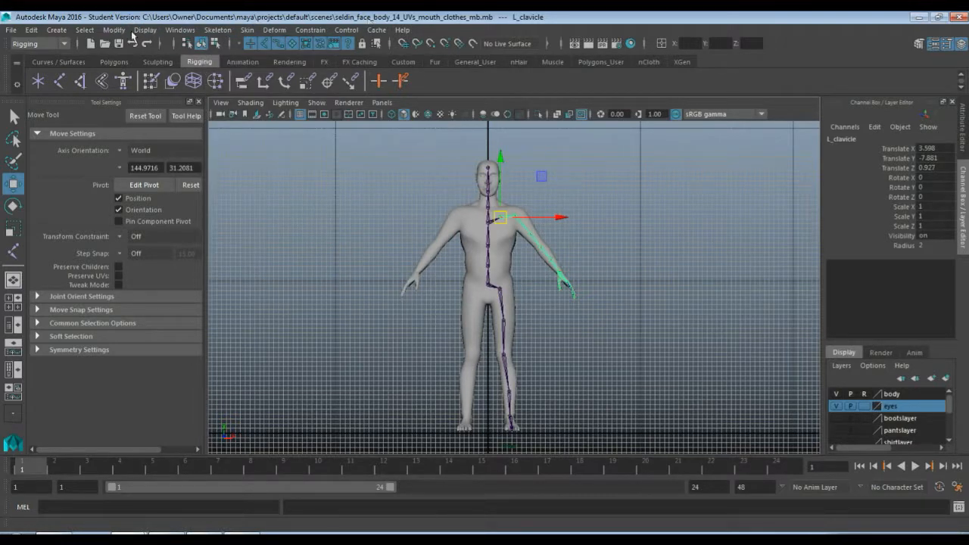
left_click(63, 44)
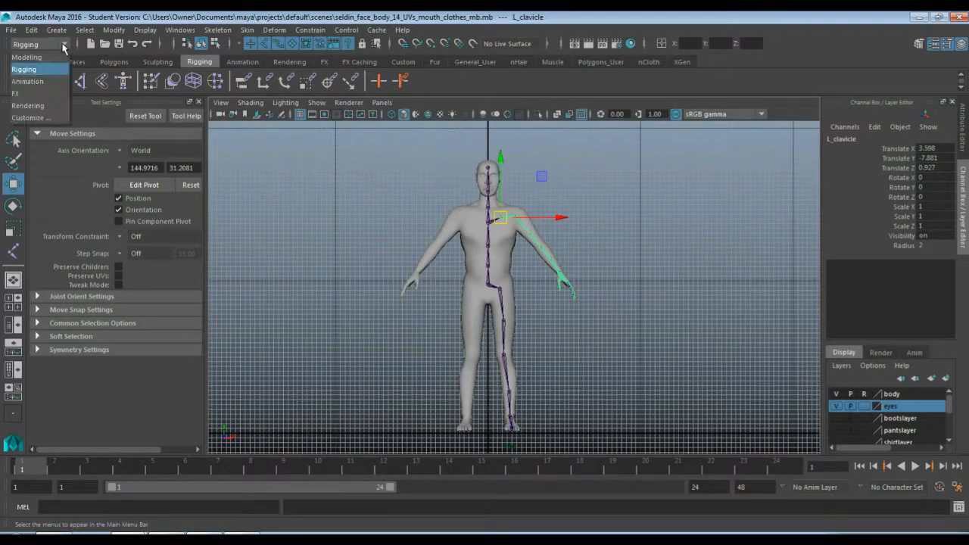
left_click(64, 46)
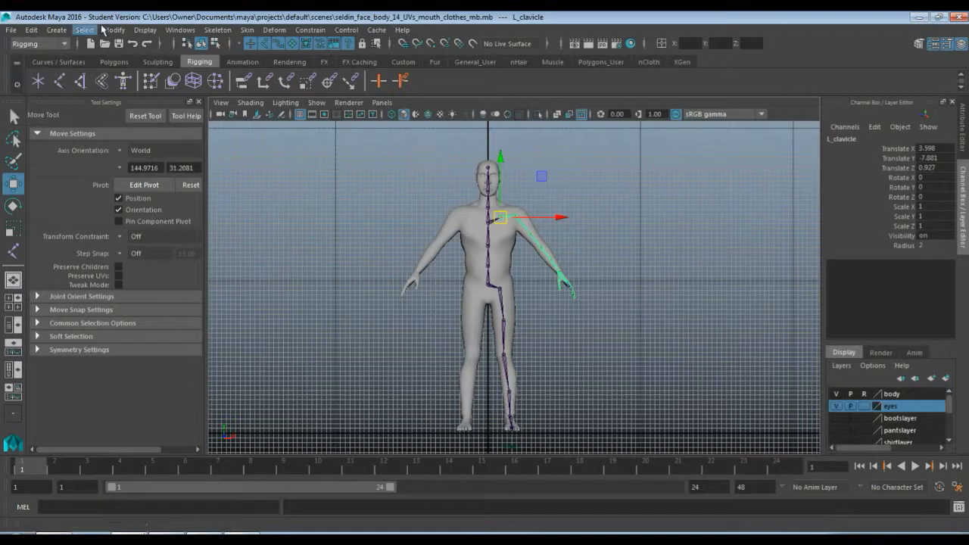
left_click(215, 31)
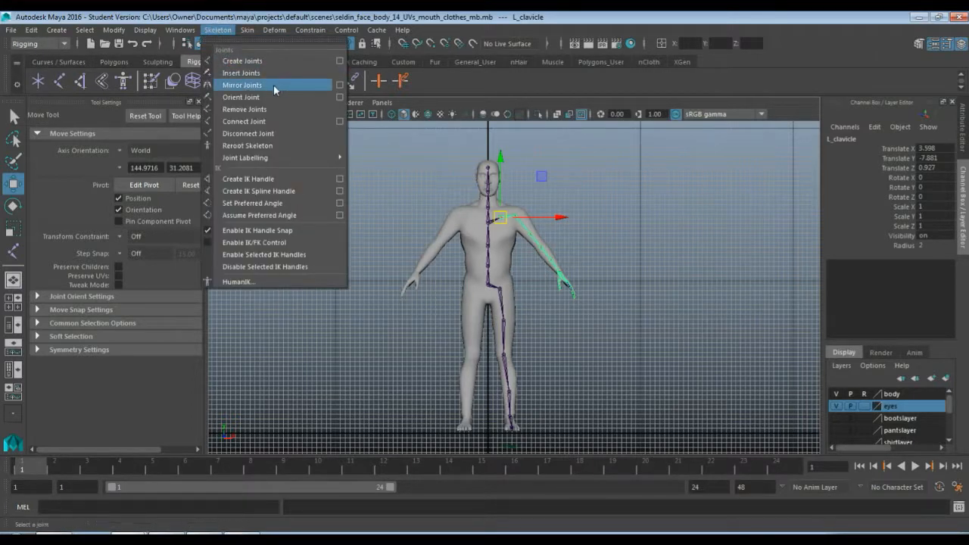
left_click(340, 85)
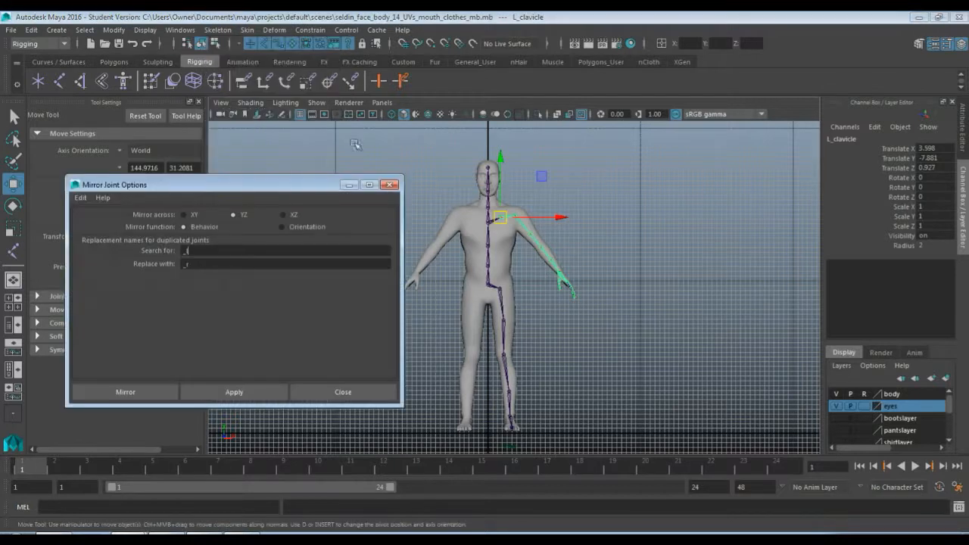
left_click_drag(240, 192, 237, 170)
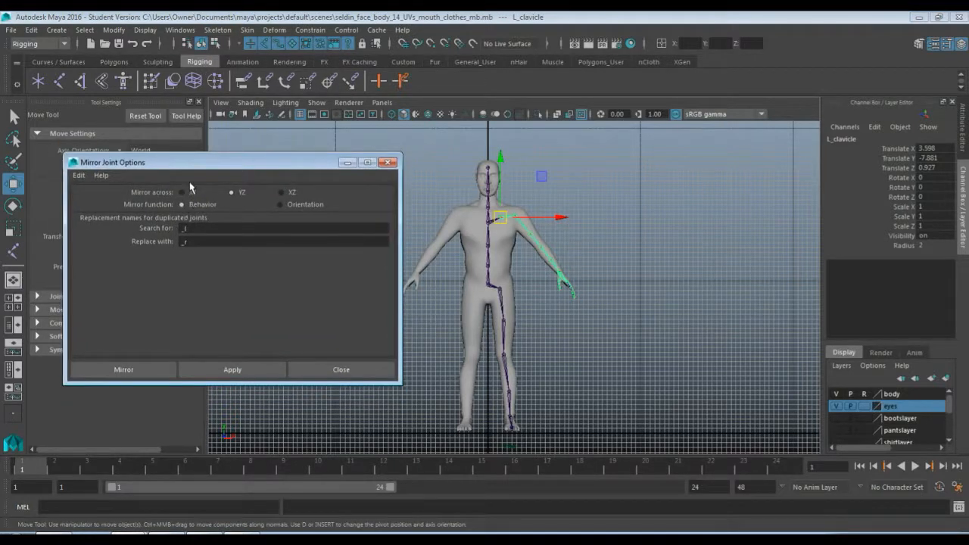
left_click_drag(216, 160, 211, 145)
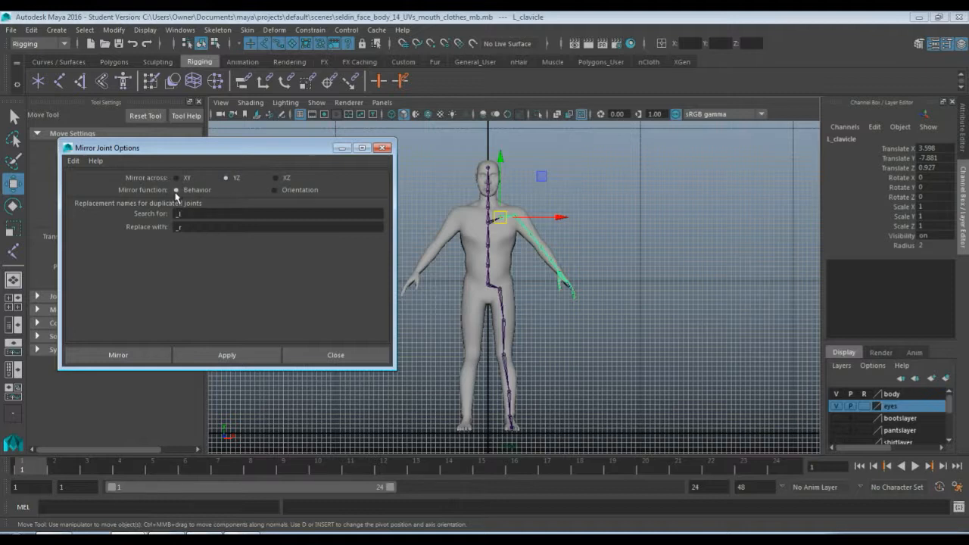
key("ctrl+a")
left_click_drag(203, 152, 166, 135)
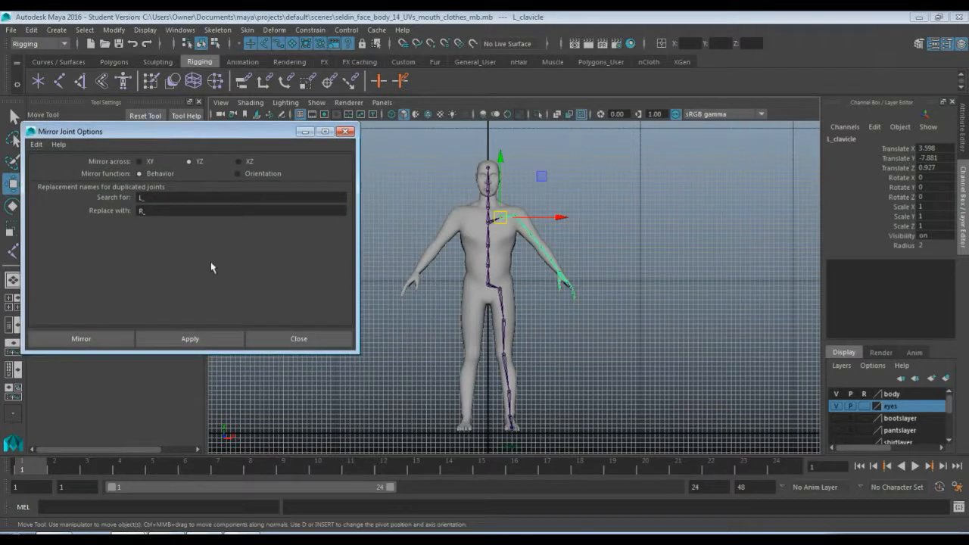
left_click(202, 341)
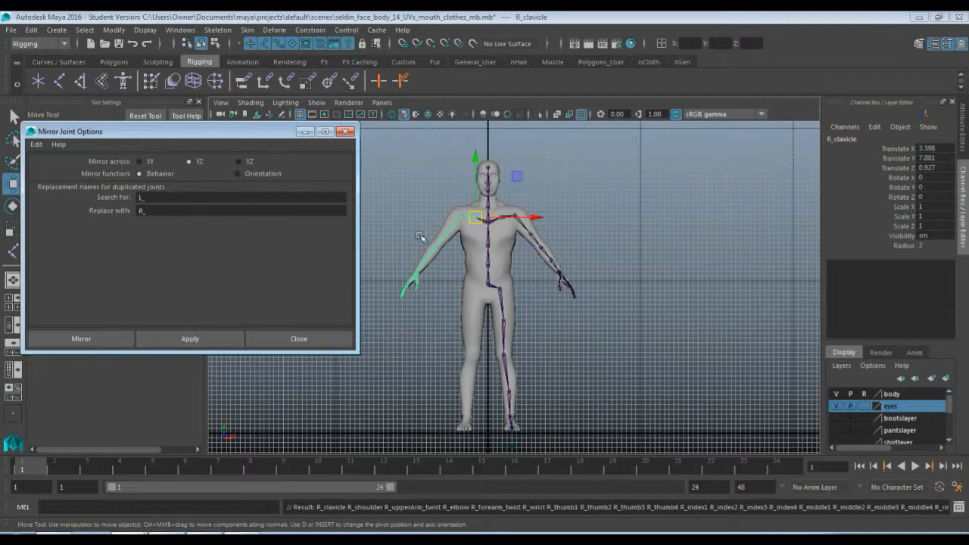
Mirror the L_hip leg chain across YZ with the same L_ to R_ name replacement and close the mirror options
scroll(421, 239, "up", 3)
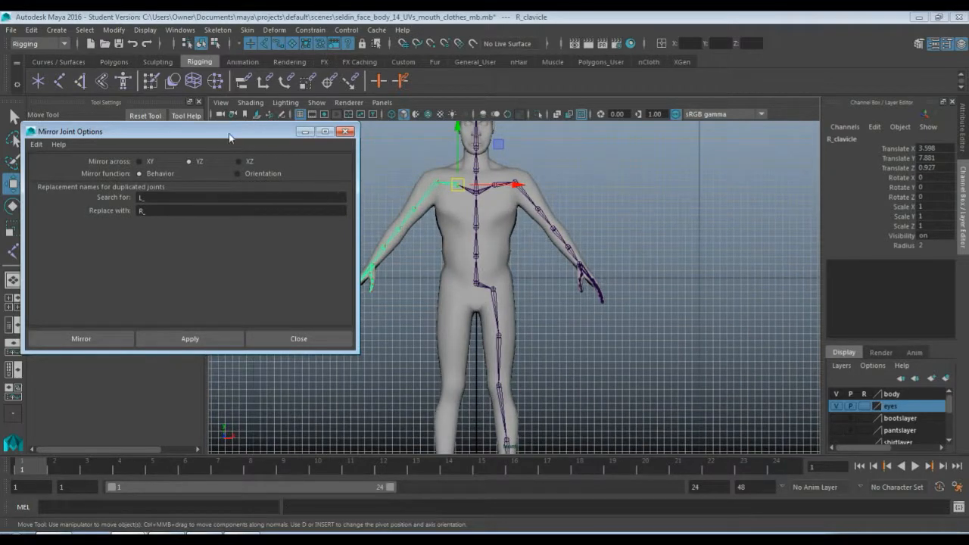
left_click_drag(228, 135, 826, 188)
scroll(515, 283, "up", 5)
middle_click_drag(373, 248, 393, 236, "alt")
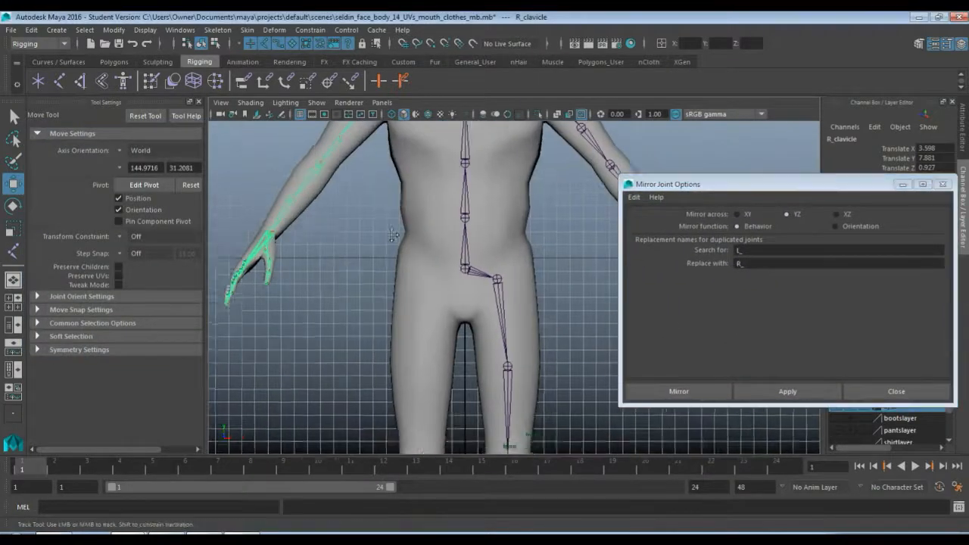
scroll(393, 236, "up", 6)
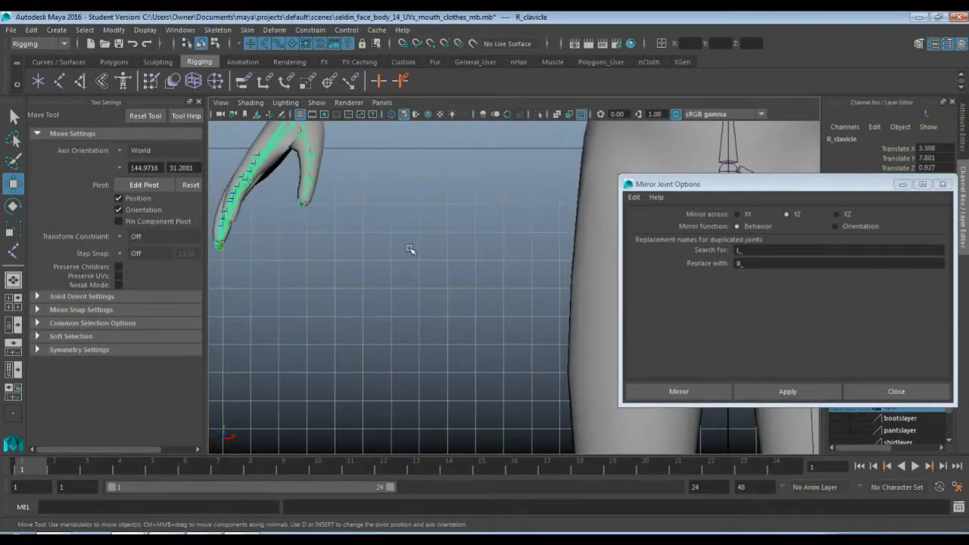
scroll(410, 250, "down", 10)
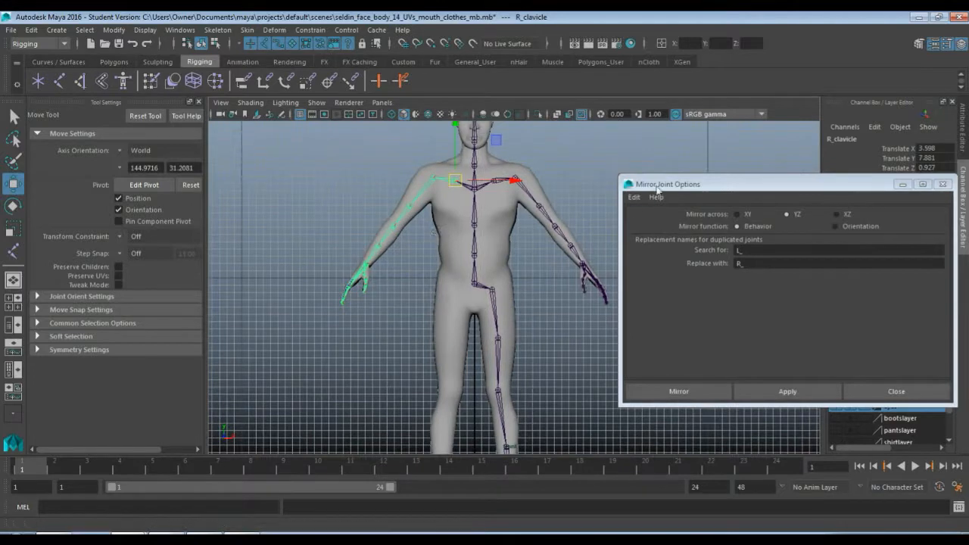
left_click_drag(691, 189, 171, 165)
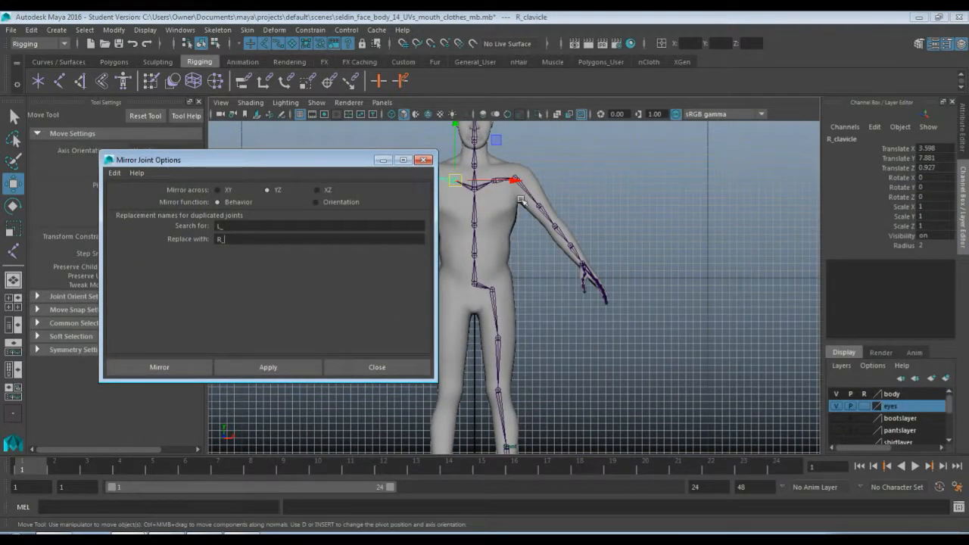
left_click(492, 289)
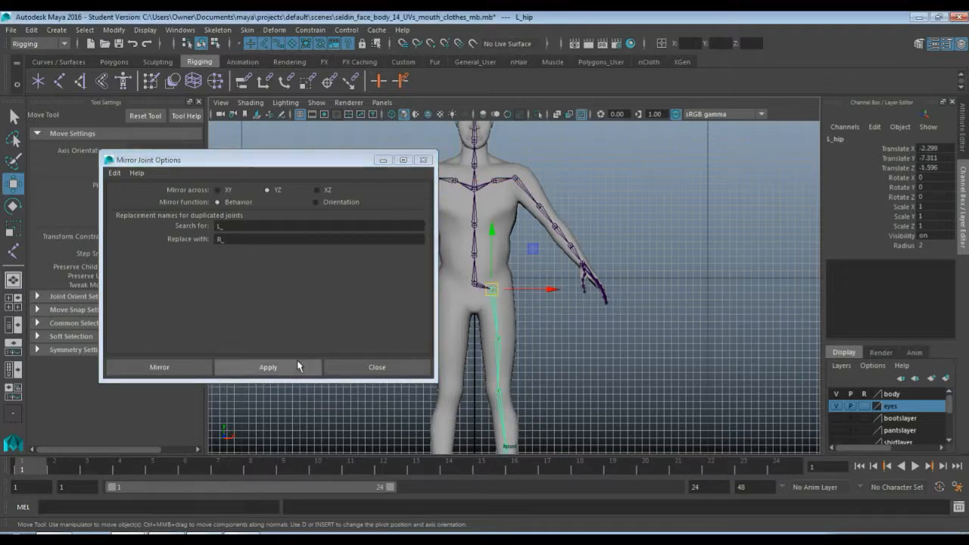
left_click(296, 367)
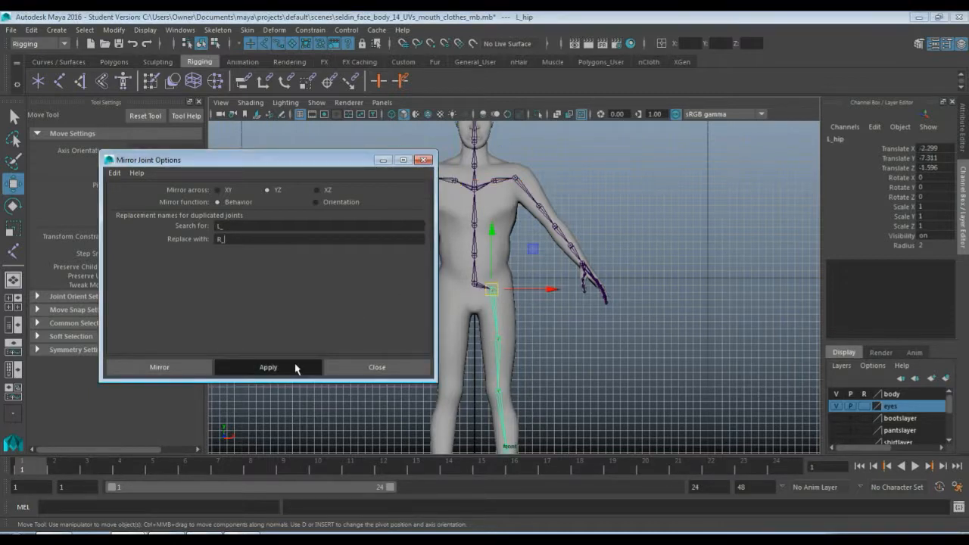
left_click(364, 371)
Examine the complete mirrored skeleton inside the body in the front view and the perspective view
left_click(631, 332)
key("f")
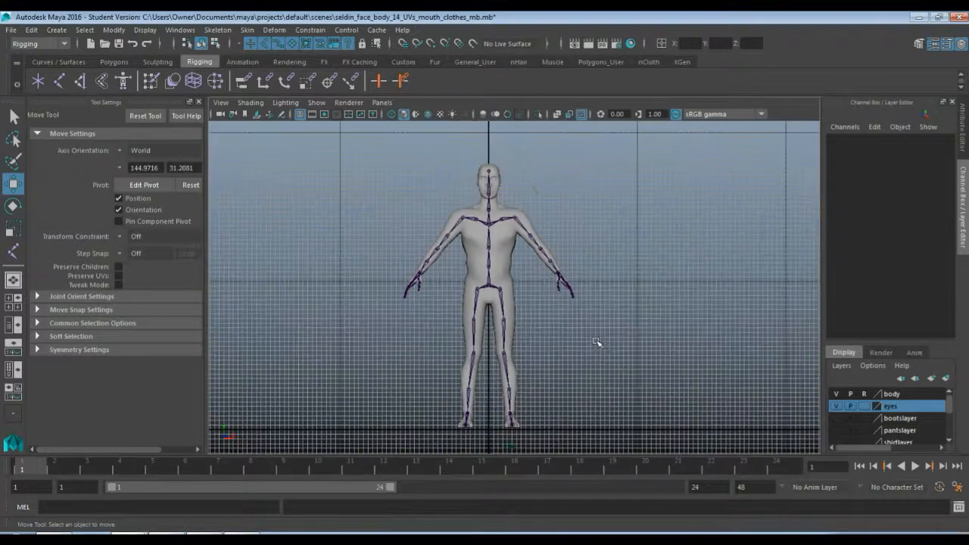
left_click(500, 292)
left_click(561, 326)
left_click_drag(576, 327, 573, 327, "alt")
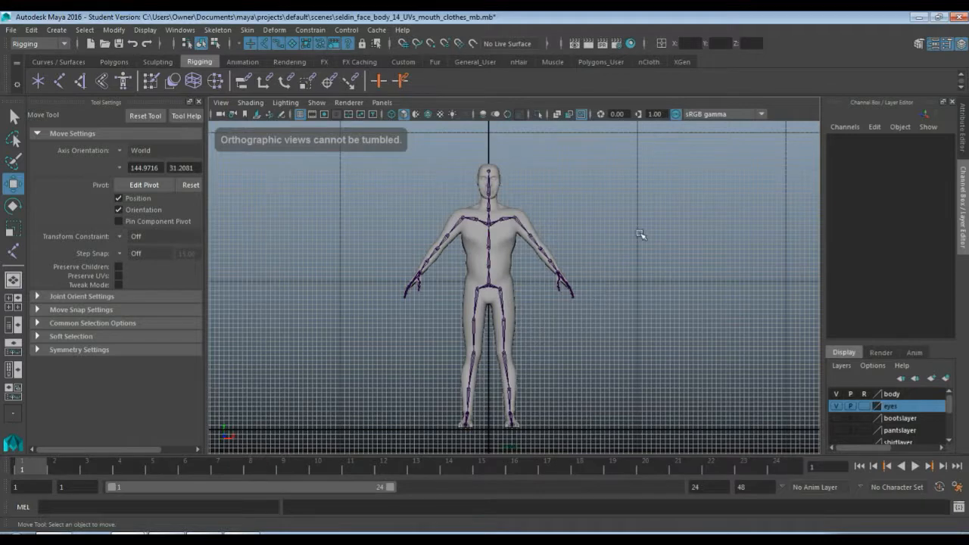
key("space")
key("space")
key("f")
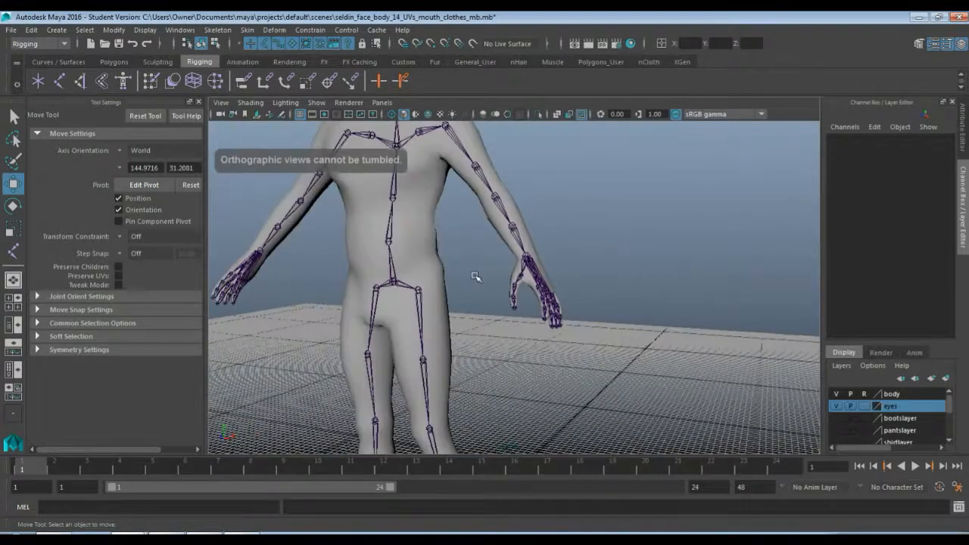
middle_click_drag(532, 327, 552, 319, "alt")
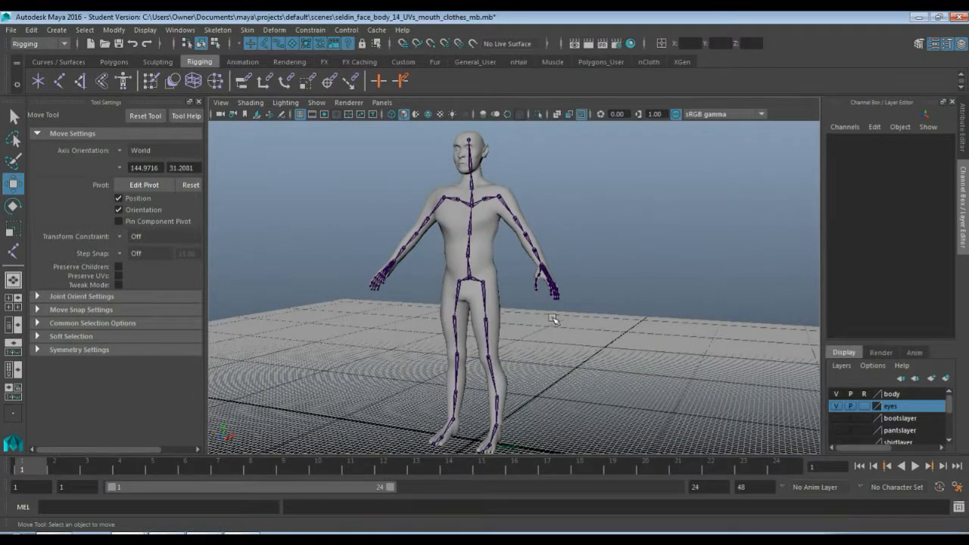